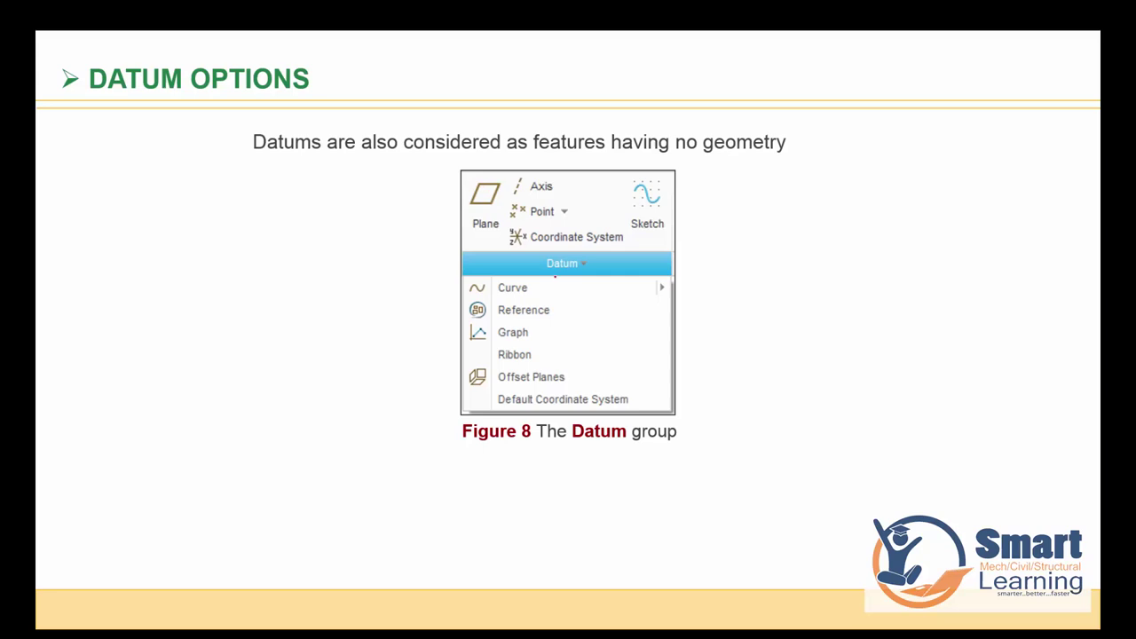
{"action": "mouse_move", "coordinate": [595, 257]}
{"action": "left_mouse_down"}
{"action": "mouse_move", "coordinate": [536, 266]}
{"action": "mouse_move", "coordinate": [612, 257]}
{"action": "left_mouse_up"}
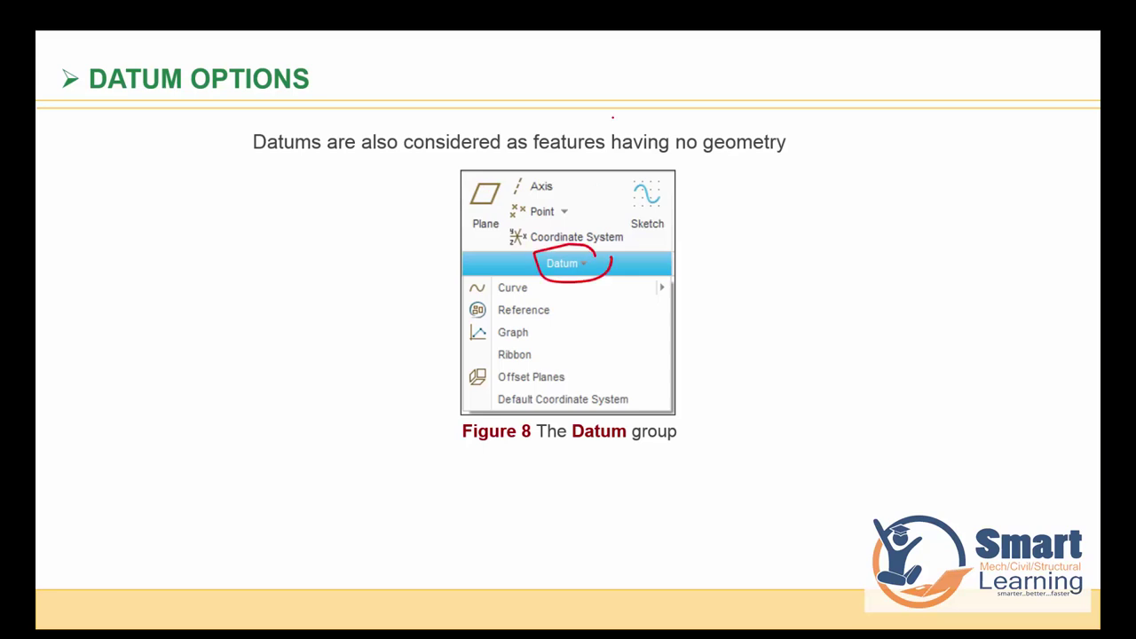
{"action": "mouse_move", "coordinate": [535, 285]}
{"action": "left_mouse_down"}
{"action": "mouse_move", "coordinate": [558, 281]}
{"action": "mouse_move", "coordinate": [580, 300]}
{"action": "mouse_move", "coordinate": [566, 342]}
{"action": "mouse_move", "coordinate": [591, 370]}
{"action": "left_mouse_up"}
{"action": "mouse_move", "coordinate": [455, 163]}
{"action": "left_mouse_down"}
{"action": "mouse_move", "coordinate": [453, 201]}
{"action": "mouse_move", "coordinate": [501, 271]}
{"action": "mouse_move", "coordinate": [656, 268]}
{"action": "mouse_move", "coordinate": [680, 155]}
{"action": "mouse_move", "coordinate": [441, 166]}
{"action": "left_mouse_up"}
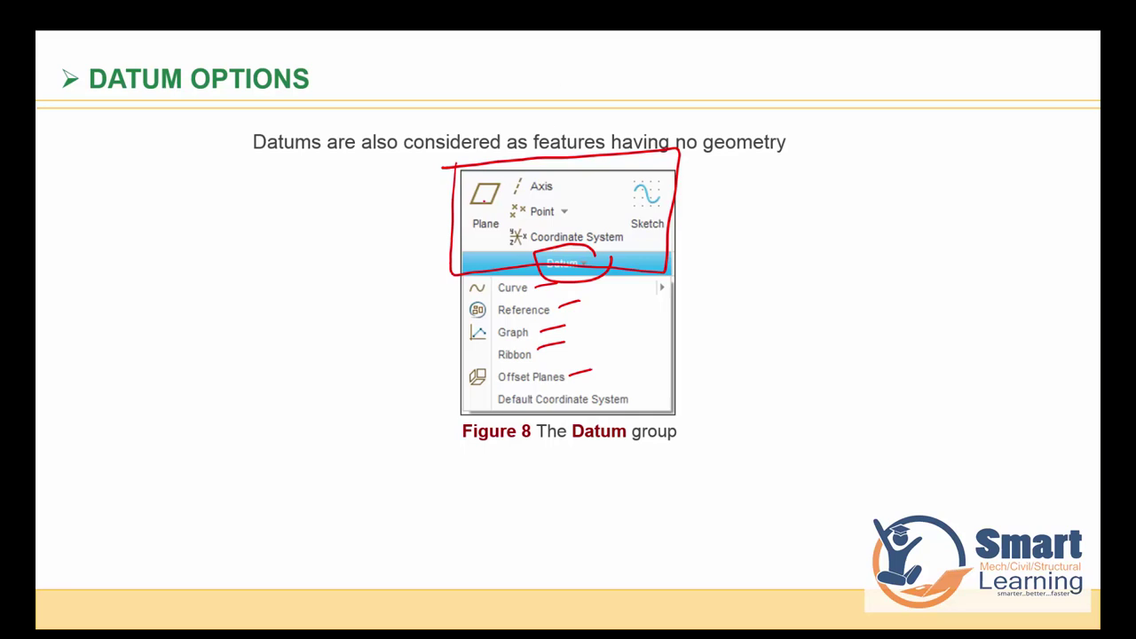
{"action": "left_click_drag", "start_coordinate": [477, 184], "coordinate": [463, 203]}
{"action": "left_click_drag", "start_coordinate": [559, 183], "coordinate": [574, 178]}
{"action": "mouse_move", "coordinate": [561, 190]}
{"action": "left_mouse_down"}
{"action": "mouse_move", "coordinate": [576, 185]}
{"action": "mouse_move", "coordinate": [605, 223]}
{"action": "left_mouse_up"}
{"action": "left_click_drag", "start_coordinate": [589, 235], "coordinate": [603, 229]}
{"action": "mouse_move", "coordinate": [646, 166]}
{"action": "left_mouse_down"}
{"action": "mouse_move", "coordinate": [637, 240]}
{"action": "mouse_move", "coordinate": [661, 161]}
{"action": "mouse_move", "coordinate": [650, 160]}
{"action": "left_mouse_up"}
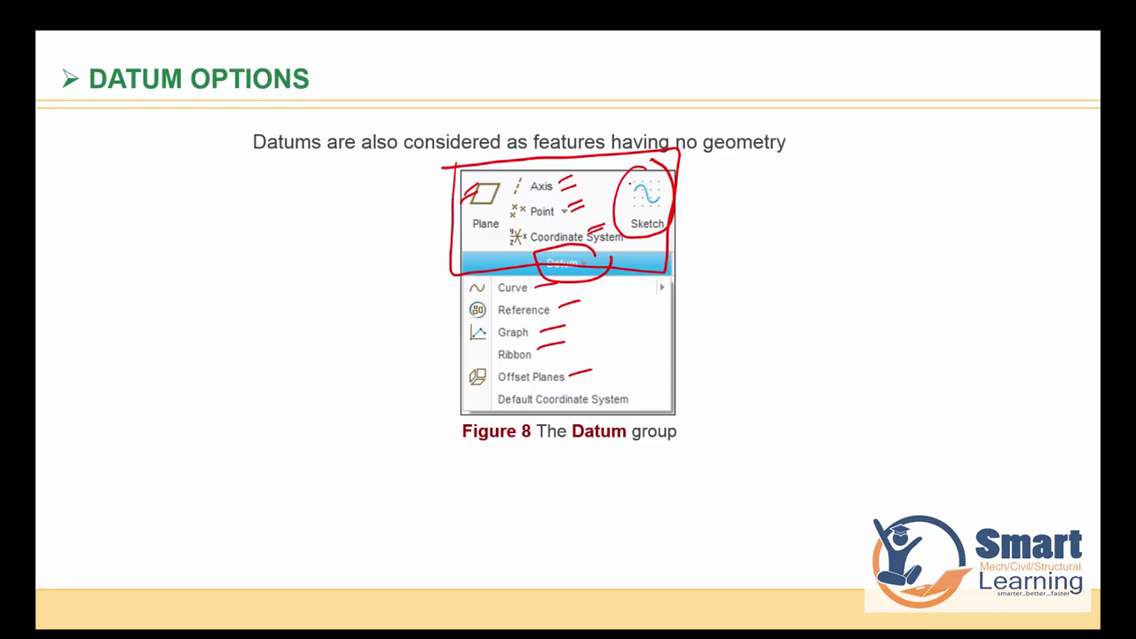
{"action": "key", "text": "Right"}
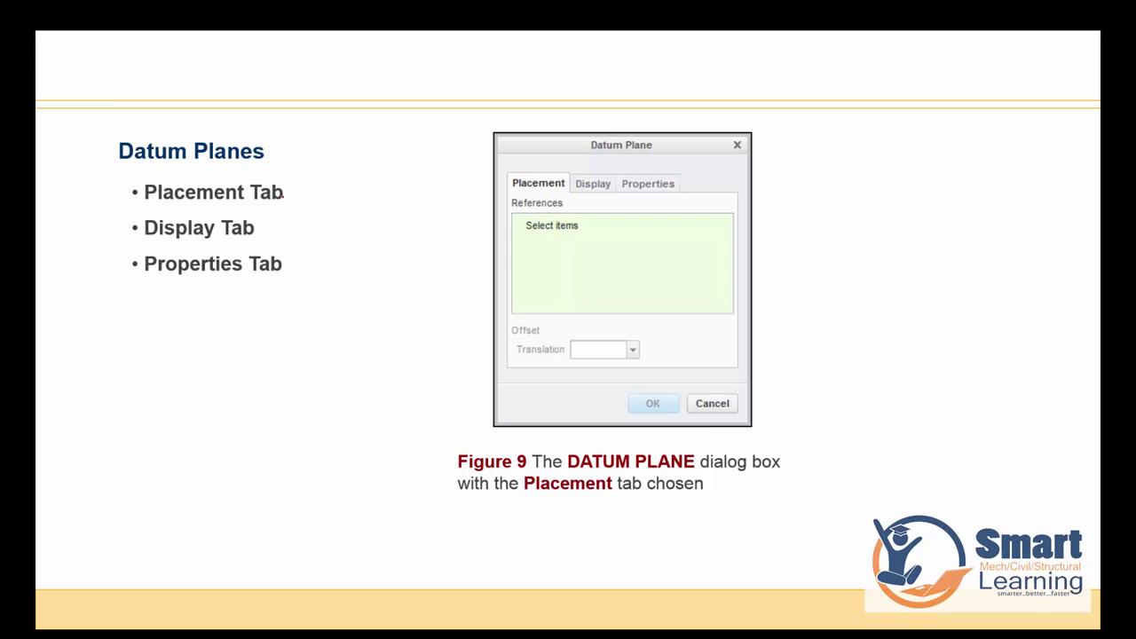
{"action": "left_click_drag", "start_coordinate": [294, 192], "coordinate": [328, 190]}
{"action": "left_click_drag", "start_coordinate": [269, 232], "coordinate": [293, 229]}
{"action": "mouse_move", "coordinate": [602, 169]}
{"action": "left_mouse_down"}
{"action": "mouse_move", "coordinate": [610, 202]}
{"action": "mouse_move", "coordinate": [619, 168]}
{"action": "mouse_move", "coordinate": [682, 197]}
{"action": "mouse_move", "coordinate": [684, 163]}
{"action": "left_mouse_up"}
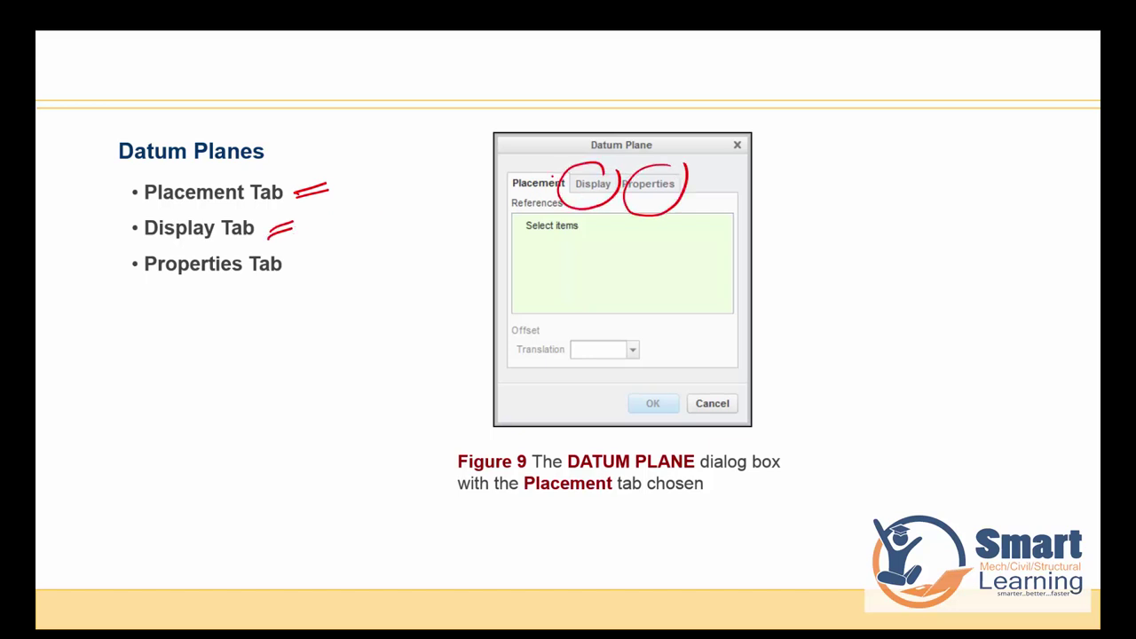
{"action": "mouse_move", "coordinate": [542, 162]}
{"action": "left_mouse_down"}
{"action": "mouse_move", "coordinate": [522, 211]}
{"action": "mouse_move", "coordinate": [575, 166]}
{"action": "mouse_move", "coordinate": [586, 175]}
{"action": "left_mouse_up"}
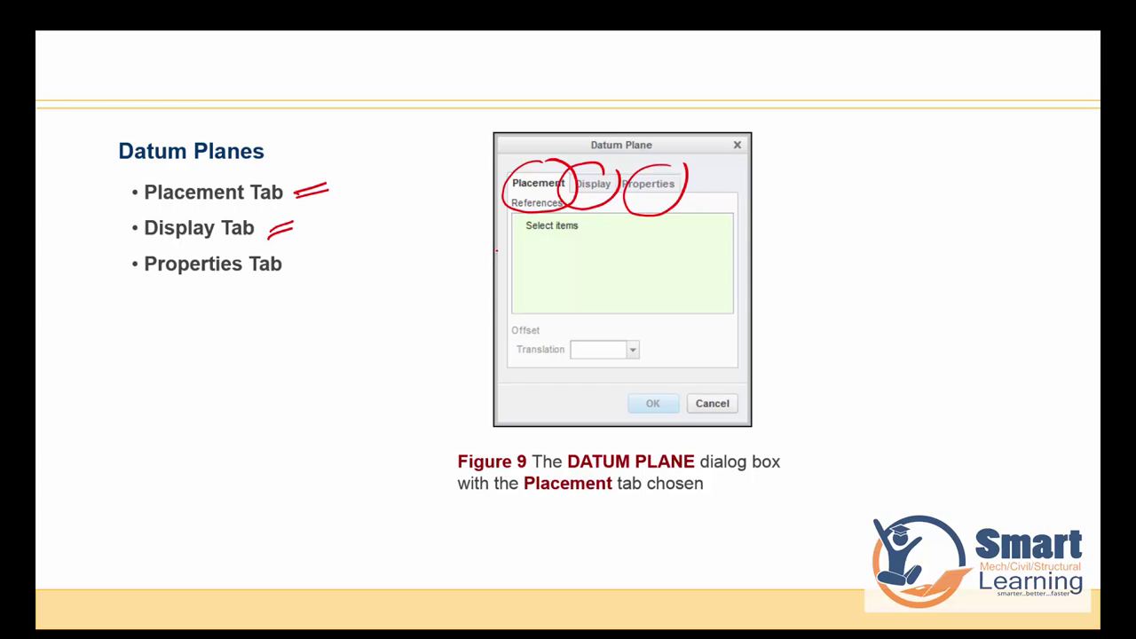
{"action": "key", "text": "Right"}
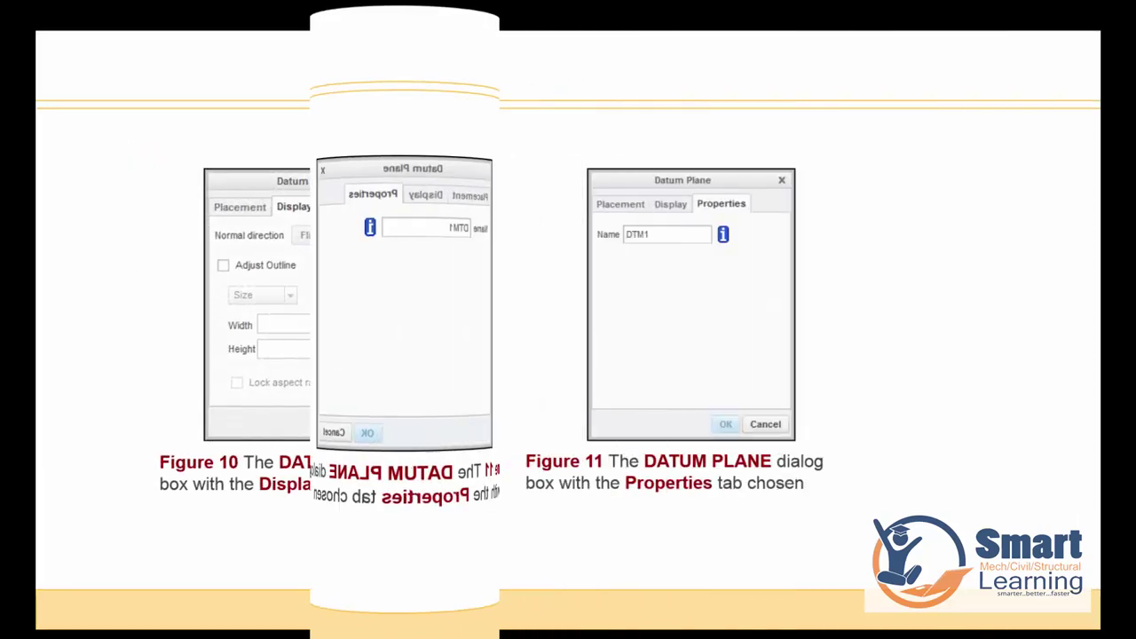
{"action": "left_click_drag", "start_coordinate": [278, 214], "coordinate": [369, 218]}
{"action": "mouse_move", "coordinate": [721, 197]}
{"action": "left_mouse_down"}
{"action": "mouse_move", "coordinate": [690, 215]}
{"action": "mouse_move", "coordinate": [742, 187]}
{"action": "left_mouse_up"}
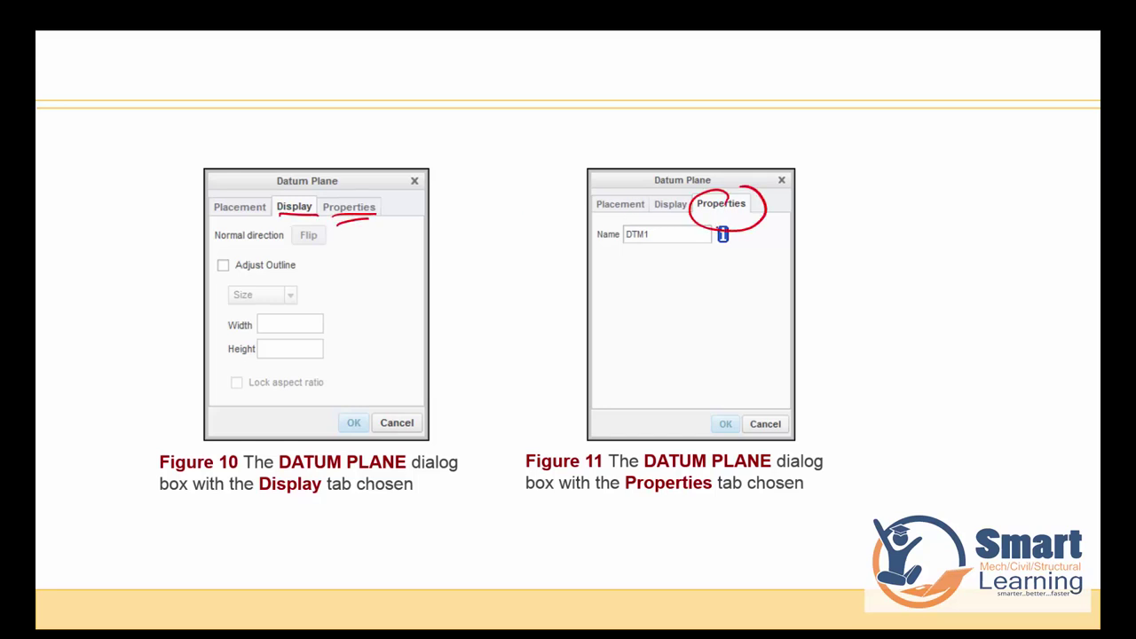
{"action": "left_click_drag", "start_coordinate": [621, 245], "coordinate": [665, 245]}
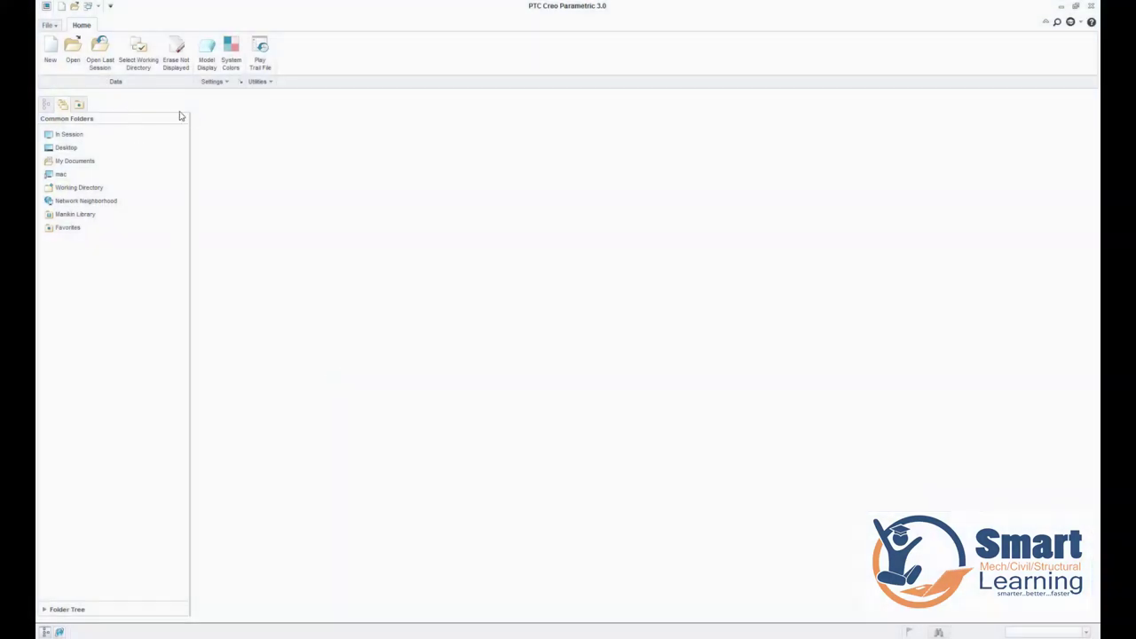
- Set the working directory to the c05_Creo_3.0_exercise files folder and open figure5-2.prt
{"action": "left_click", "coordinate": [138, 62]}
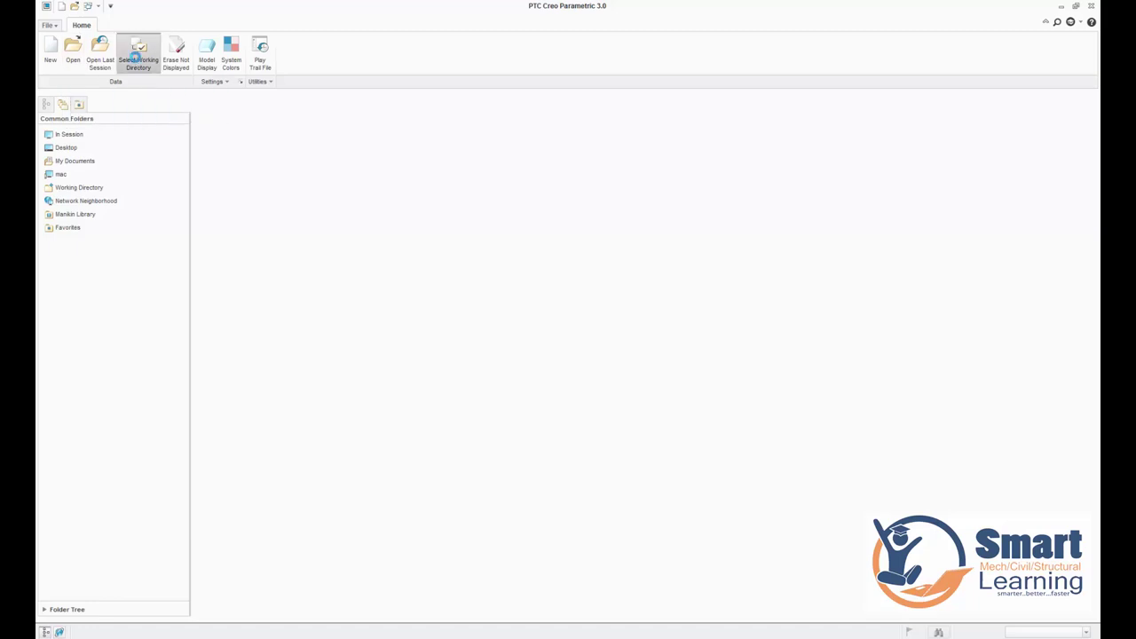
{"action": "key", "text": "Return"}
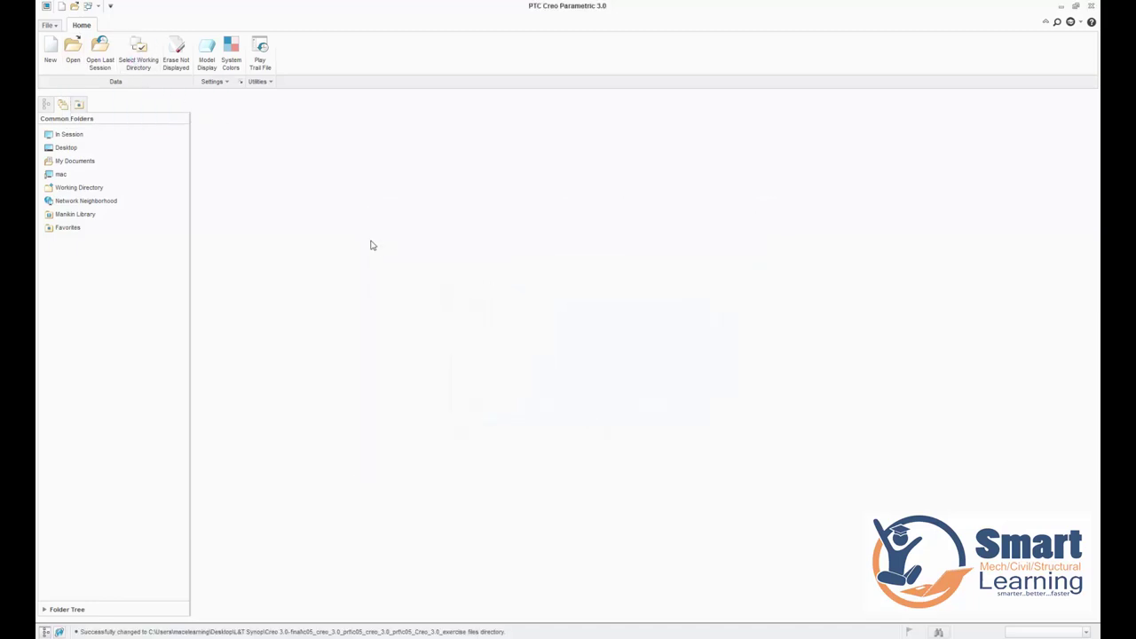
{"action": "left_click", "coordinate": [73, 53]}
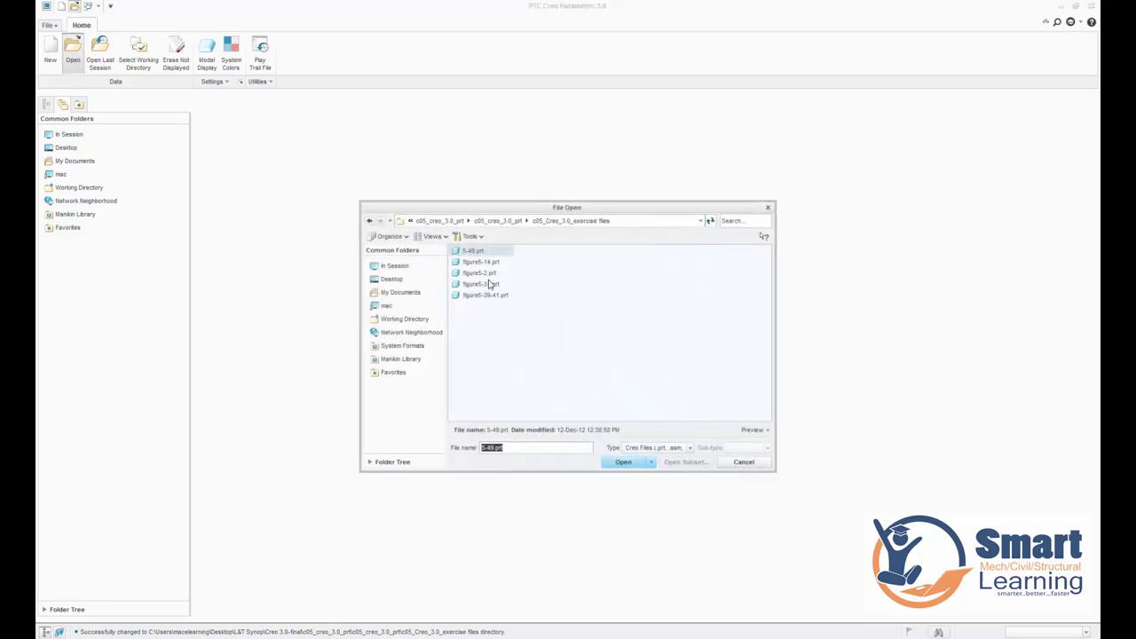
{"action": "left_click", "coordinate": [481, 276]}
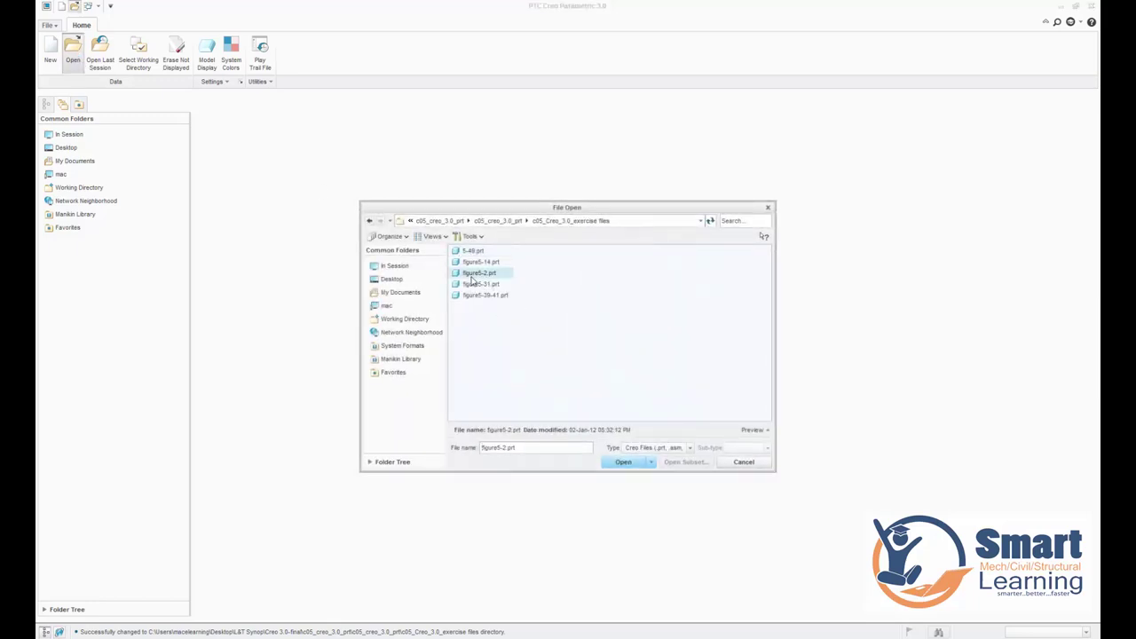
{"action": "double_click", "coordinate": [474, 277]}
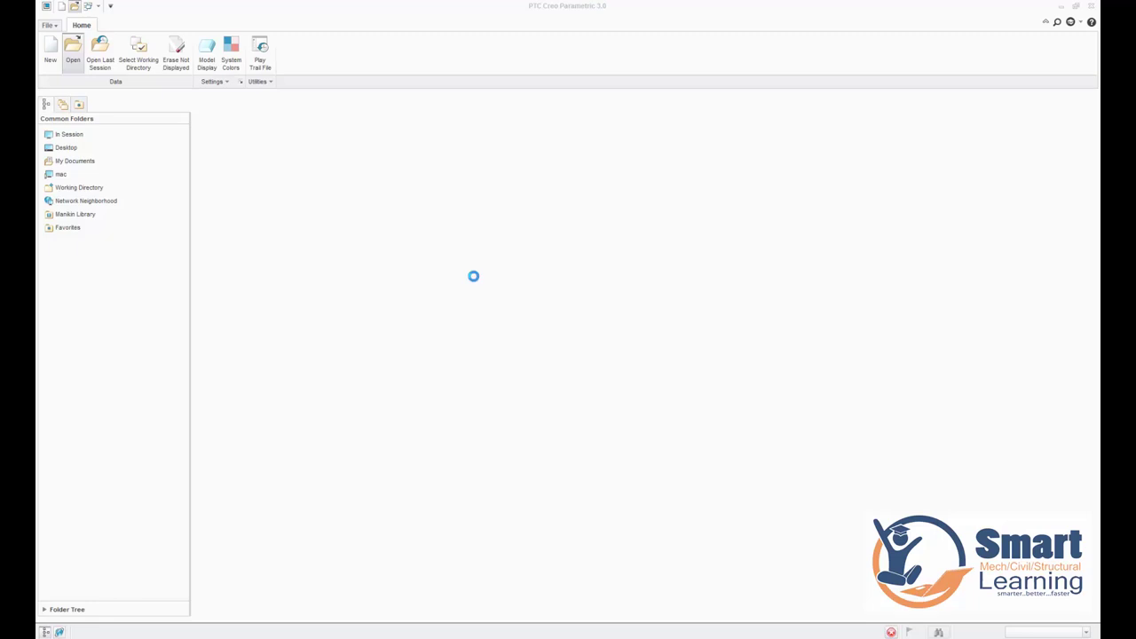
- Move the feature insertion point above Extrude 1, directly after the default coordinate system
{"action": "mouse_move", "coordinate": [442, 275]}
{"action": "middle_mouse_down"}
{"action": "mouse_move", "coordinate": [558, 346]}
{"action": "mouse_move", "coordinate": [535, 335]}
{"action": "mouse_move", "coordinate": [722, 368]}
{"action": "mouse_move", "coordinate": [577, 309]}
{"action": "mouse_move", "coordinate": [544, 302]}
{"action": "mouse_move", "coordinate": [544, 314]}
{"action": "middle_mouse_up"}
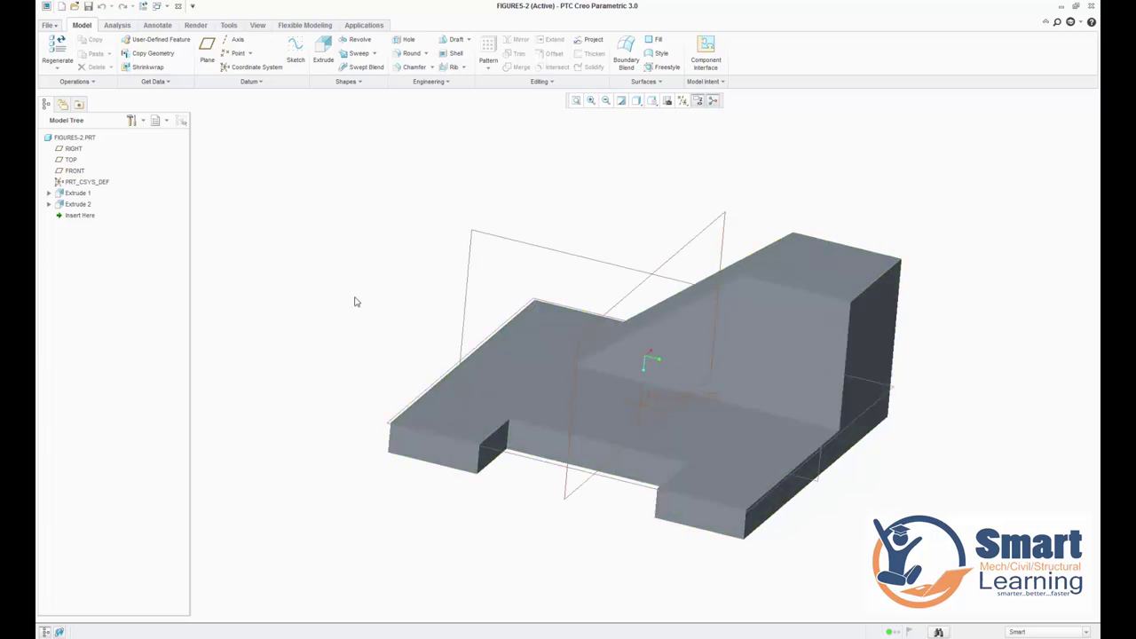
{"action": "left_click", "coordinate": [79, 216]}
{"action": "left_click_drag", "start_coordinate": [78, 216], "coordinate": [89, 188]}
{"action": "scroll", "coordinate": [363, 358], "scroll_direction": "up", "scroll_amount": 2}
{"action": "scroll", "coordinate": [363, 357], "scroll_direction": "down", "scroll_amount": 6}
{"action": "key", "text": "ctrl+d"}
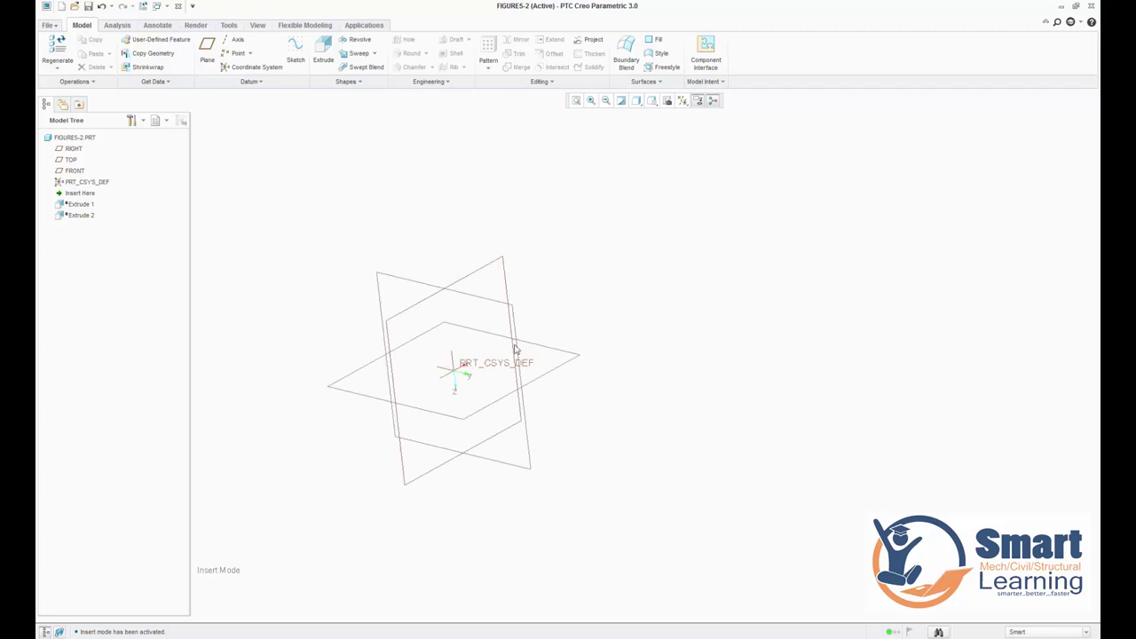
- Edit the definition of the FRONT datum plane to review its display and name properties, and accept the definition
{"action": "left_click", "coordinate": [73, 149]}
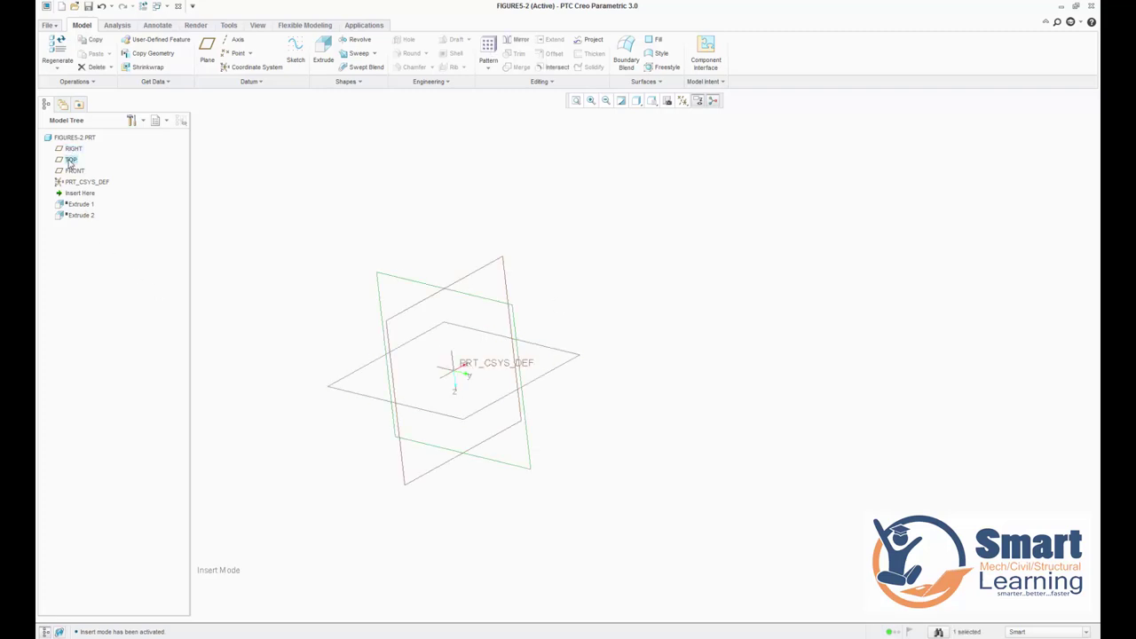
{"action": "right_click", "coordinate": [79, 173]}
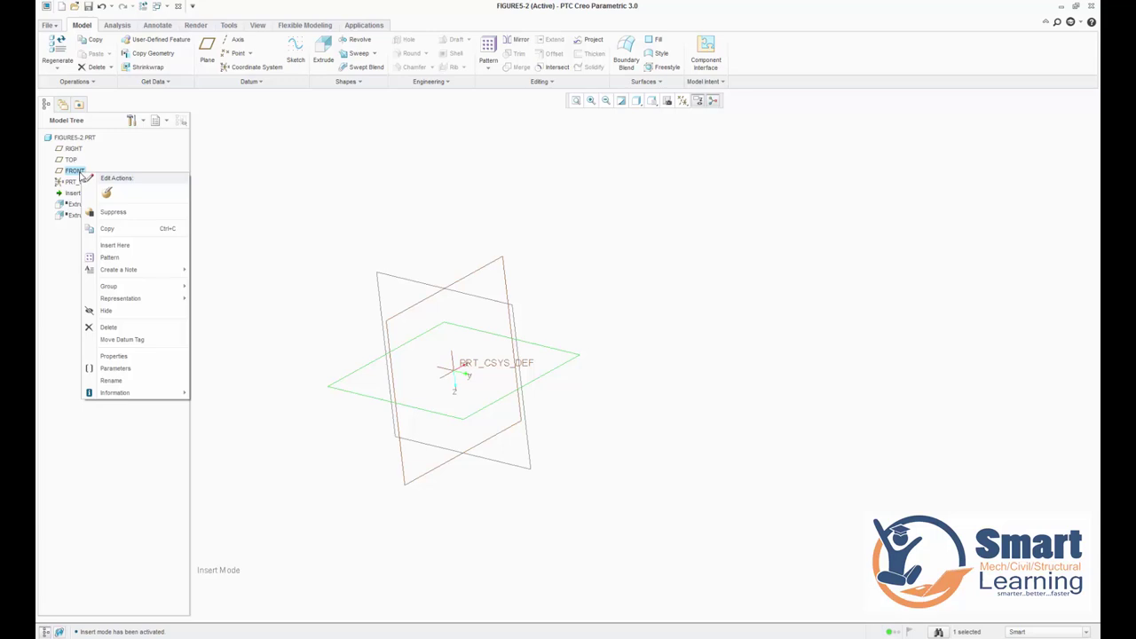
{"action": "left_click", "coordinate": [107, 191]}
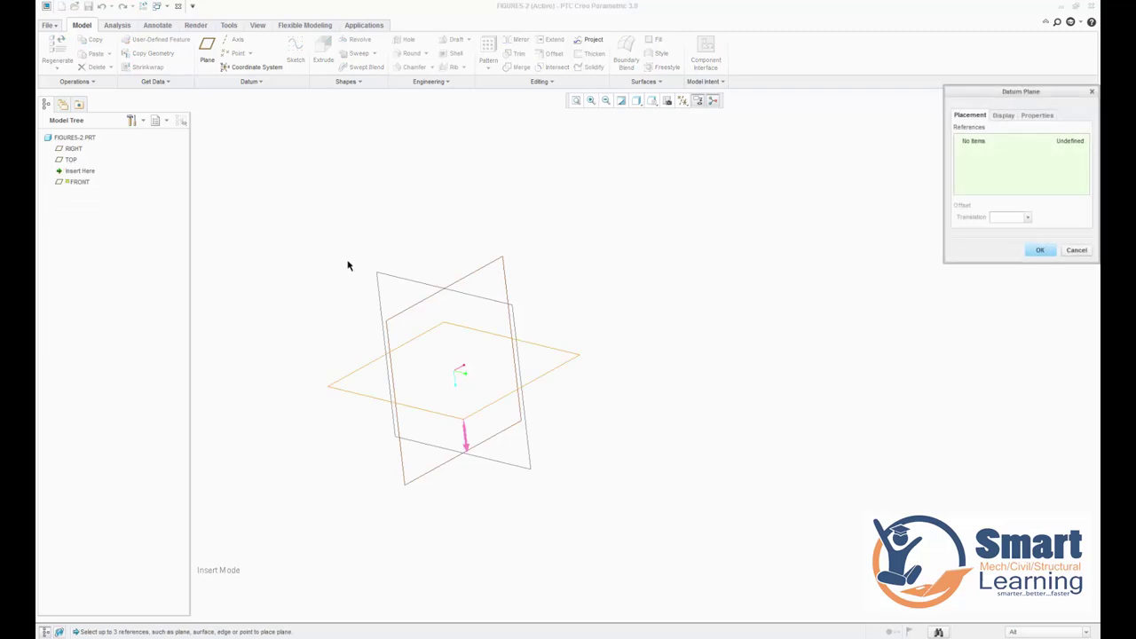
{"action": "left_click_drag", "start_coordinate": [1024, 100], "coordinate": [684, 201]}
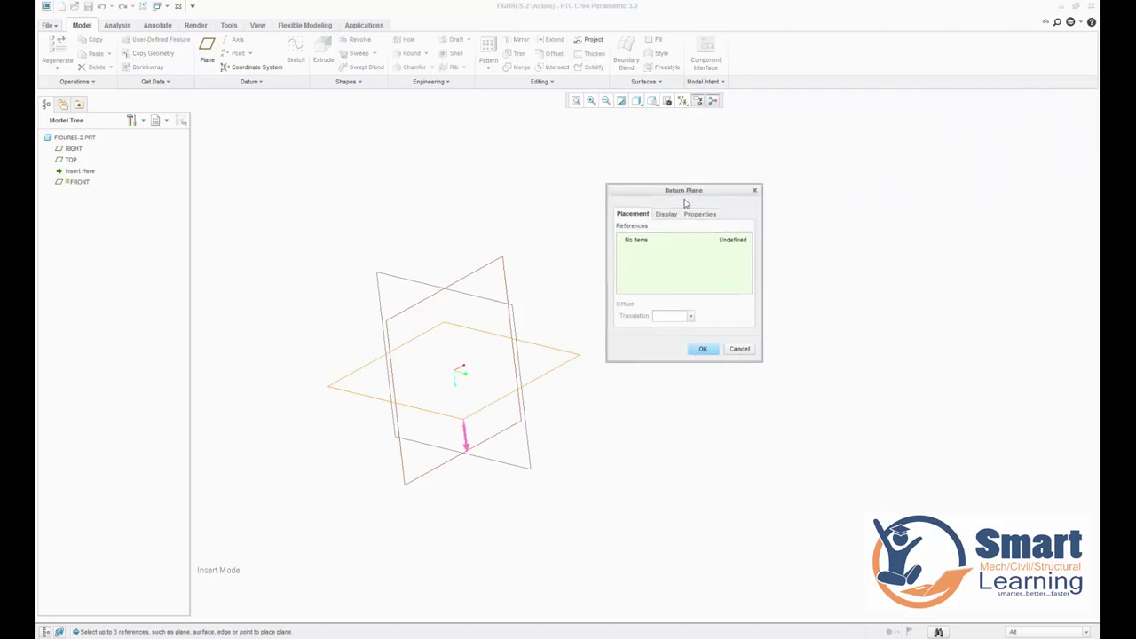
{"action": "left_click", "coordinate": [666, 214]}
{"action": "left_click", "coordinate": [699, 214]}
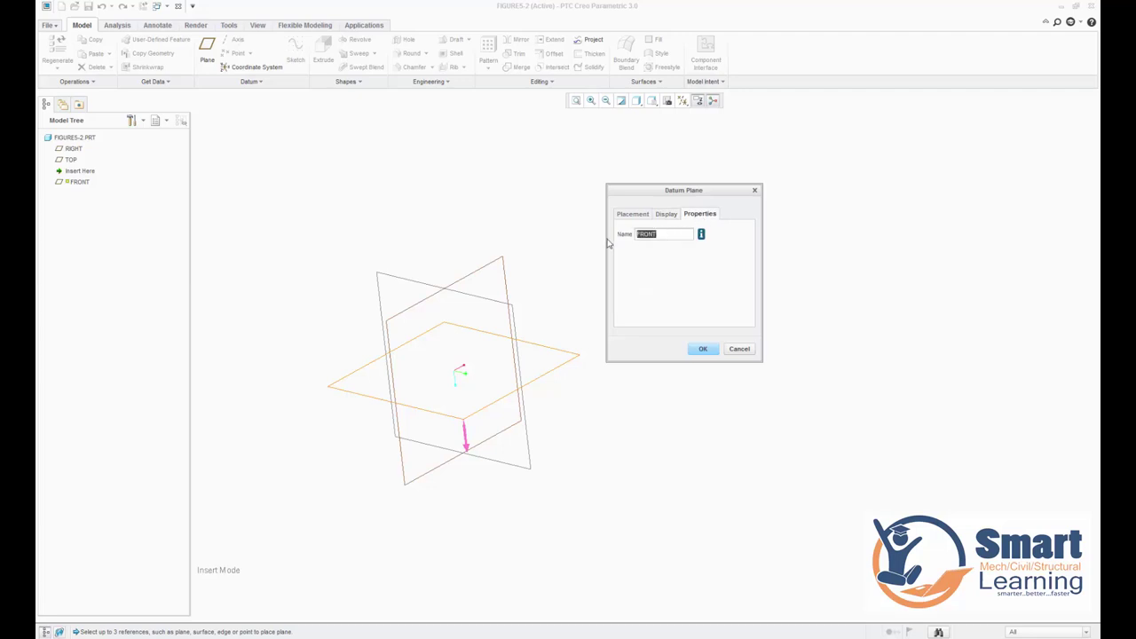
{"action": "left_click", "coordinate": [672, 235]}
{"action": "left_click", "coordinate": [703, 348]}
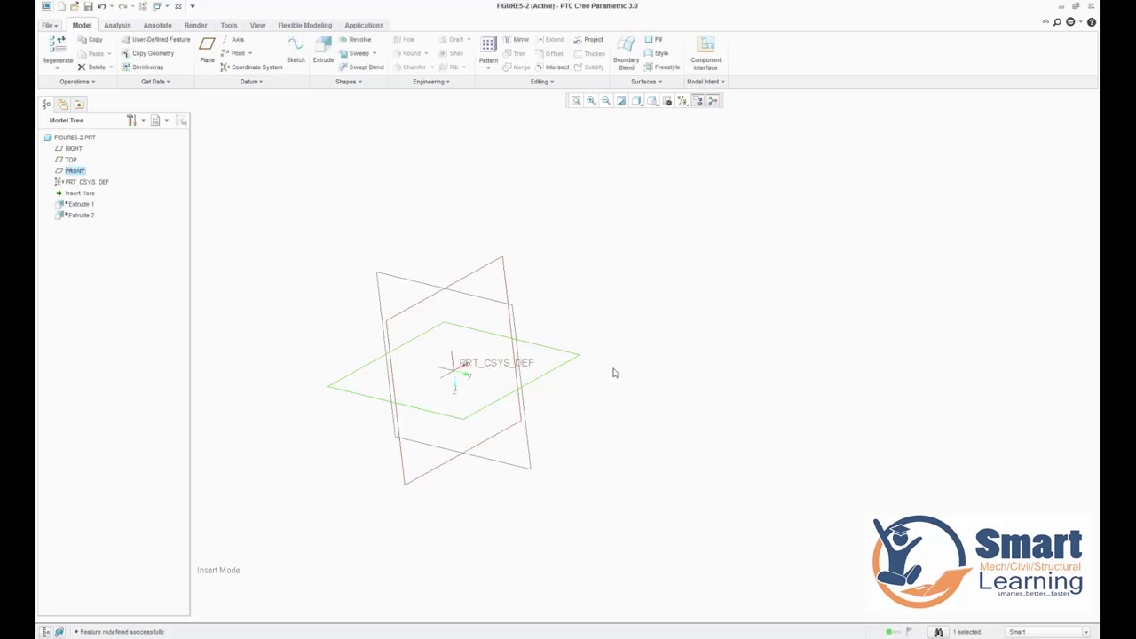
- Start an Extrude with its section sketched on the FRONT datum plane and orient the sketch plane parallel to the screen
{"action": "scroll", "coordinate": [467, 376], "scroll_direction": "up", "scroll_amount": 1}
{"action": "middle_click_drag", "start_coordinate": [468, 376], "coordinate": [436, 405]}
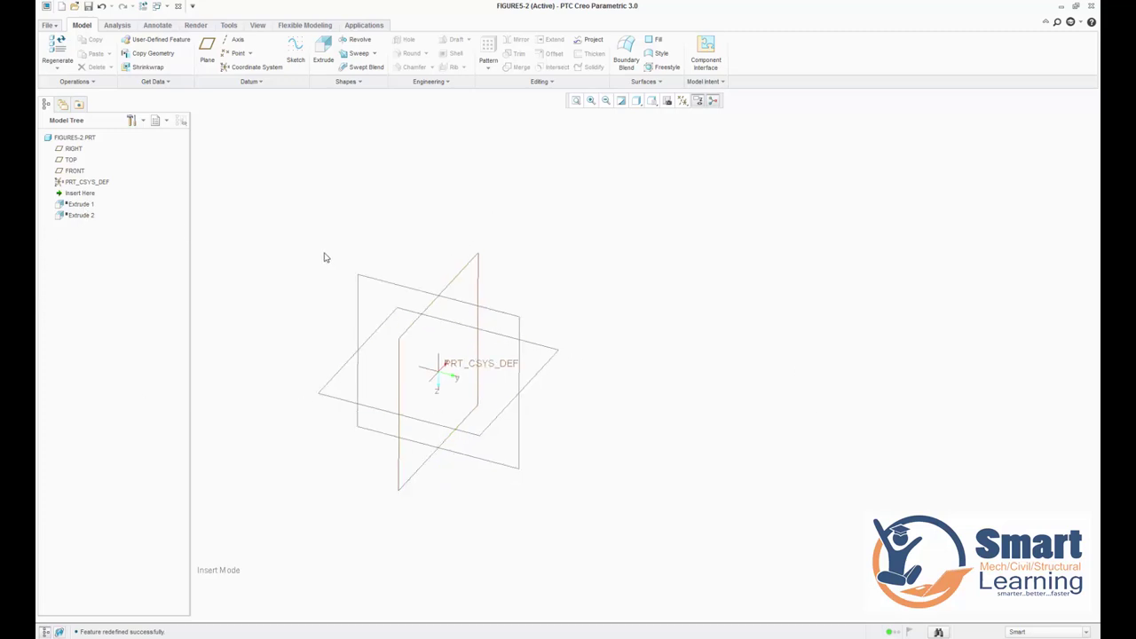
{"action": "left_click", "coordinate": [542, 346]}
{"action": "left_click", "coordinate": [323, 55]}
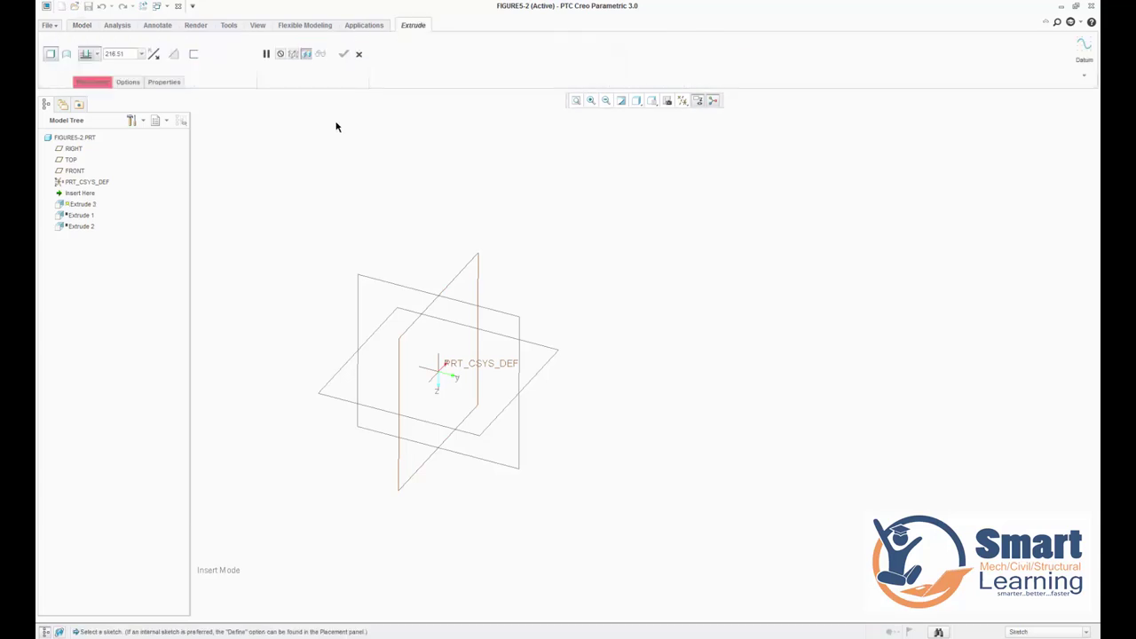
{"action": "left_click", "coordinate": [548, 352]}
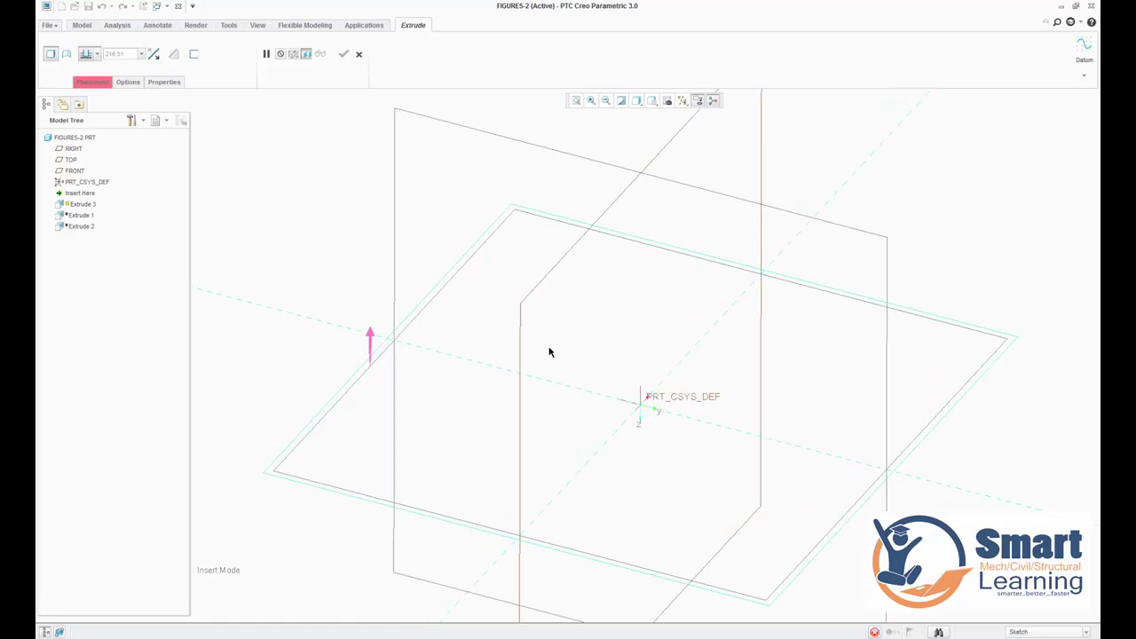
{"action": "scroll", "coordinate": [549, 352], "scroll_direction": "up", "scroll_amount": 2}
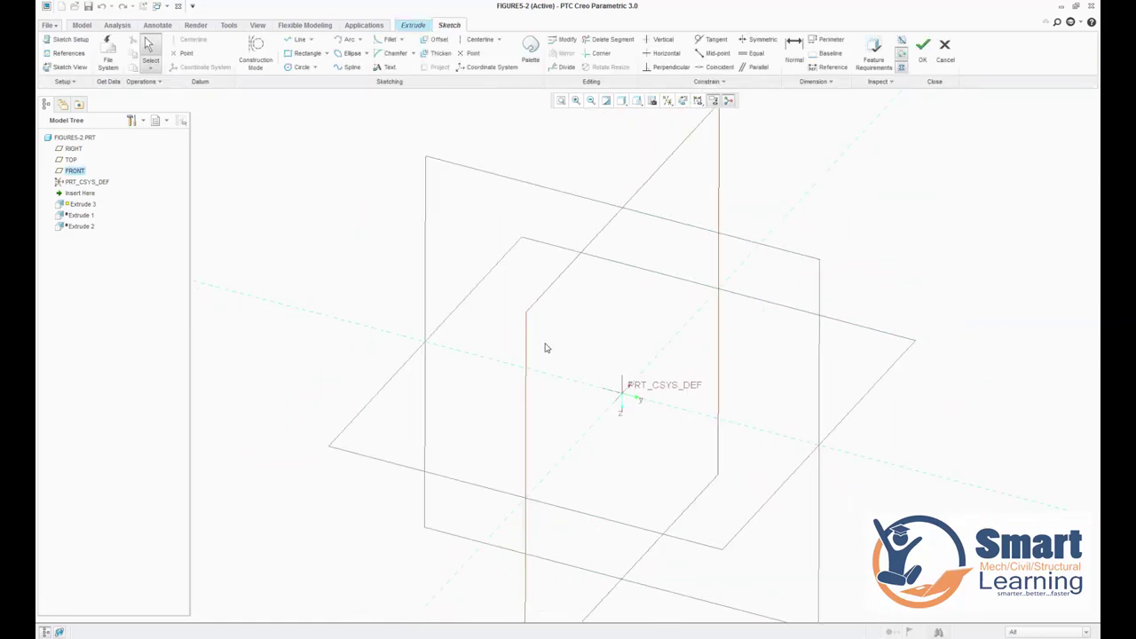
{"action": "left_click", "coordinate": [685, 105]}
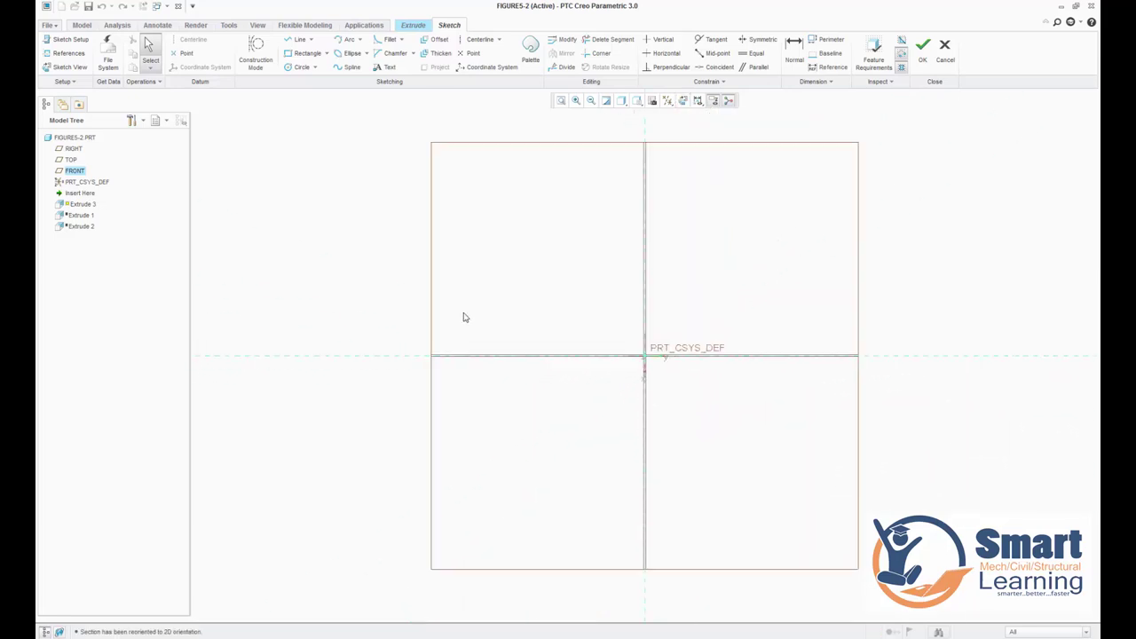
- Sketch a rectangle about 354 by 184 around the sketch origin, extending farther to the right of the vertical reference
{"action": "scroll", "coordinate": [462, 314], "scroll_direction": "up", "scroll_amount": 2}
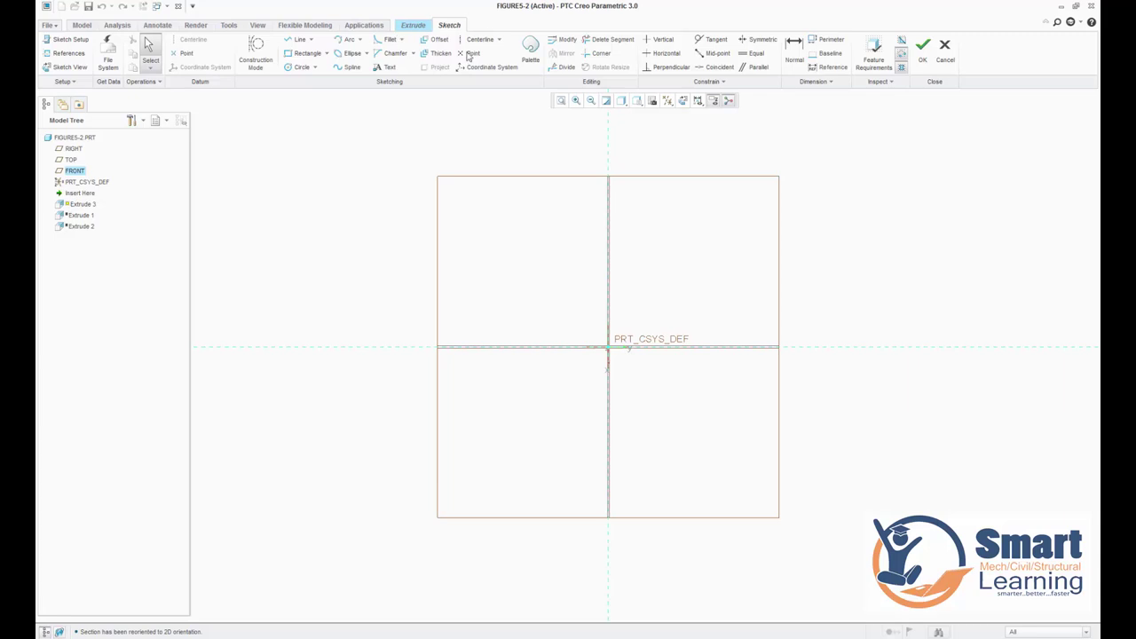
{"action": "left_click", "coordinate": [308, 53]}
{"action": "left_click", "coordinate": [525, 287]}
{"action": "left_click", "coordinate": [763, 410]}
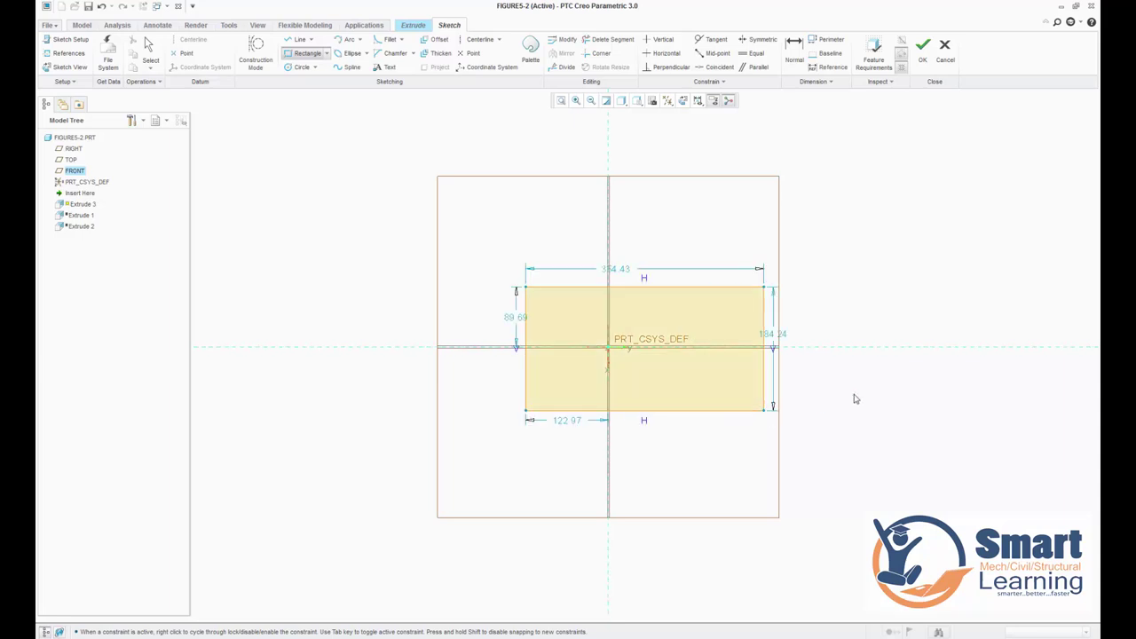
{"action": "middle_click", "coordinate": [848, 391]}
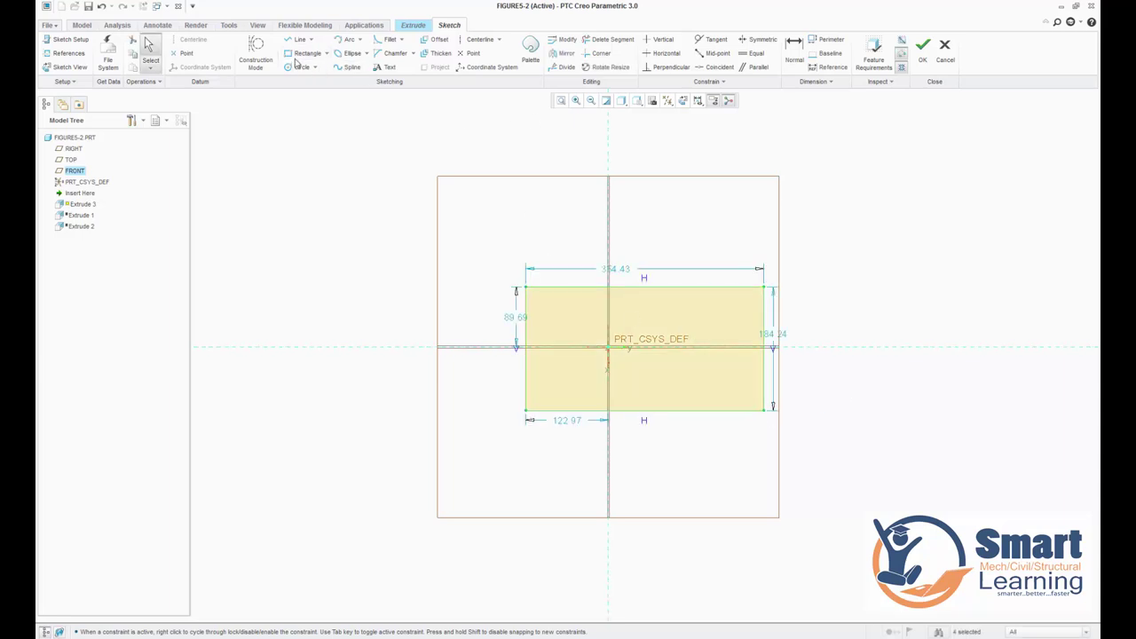
- Sketch a second rectangle about 112 by 74 straddling the large rectangle's lower edge, right of the vertical reference
{"action": "left_click", "coordinate": [306, 53]}
{"action": "left_click", "coordinate": [653, 425]}
{"action": "left_click", "coordinate": [728, 377]}
{"action": "middle_click", "coordinate": [847, 375]}
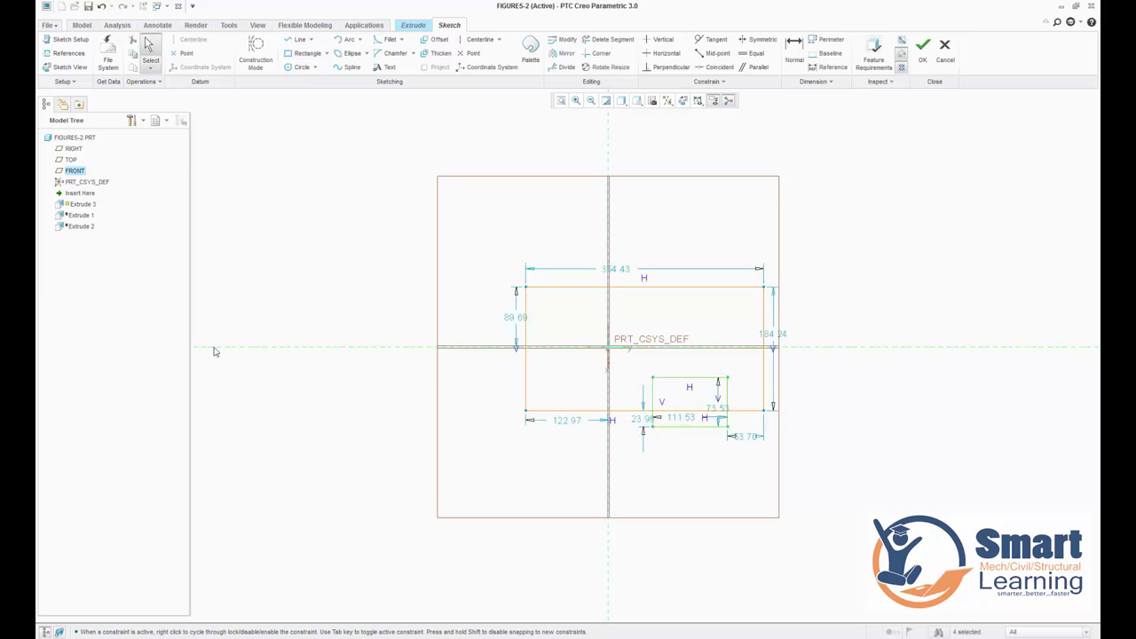
- Delete the small rectangle's bottom line and trim the overlapping segments to leave an open notch in the profile's lower edge
{"action": "left_click", "coordinate": [702, 431]}
{"action": "key", "text": "Delete"}
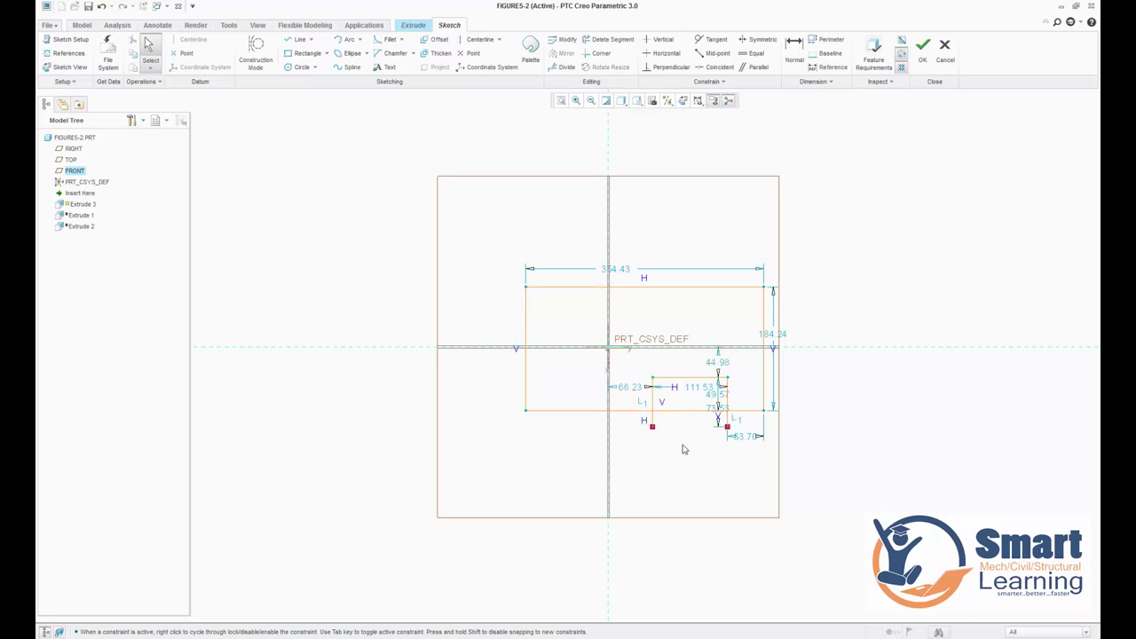
{"action": "scroll", "coordinate": [698, 424], "scroll_direction": "down", "scroll_amount": 4}
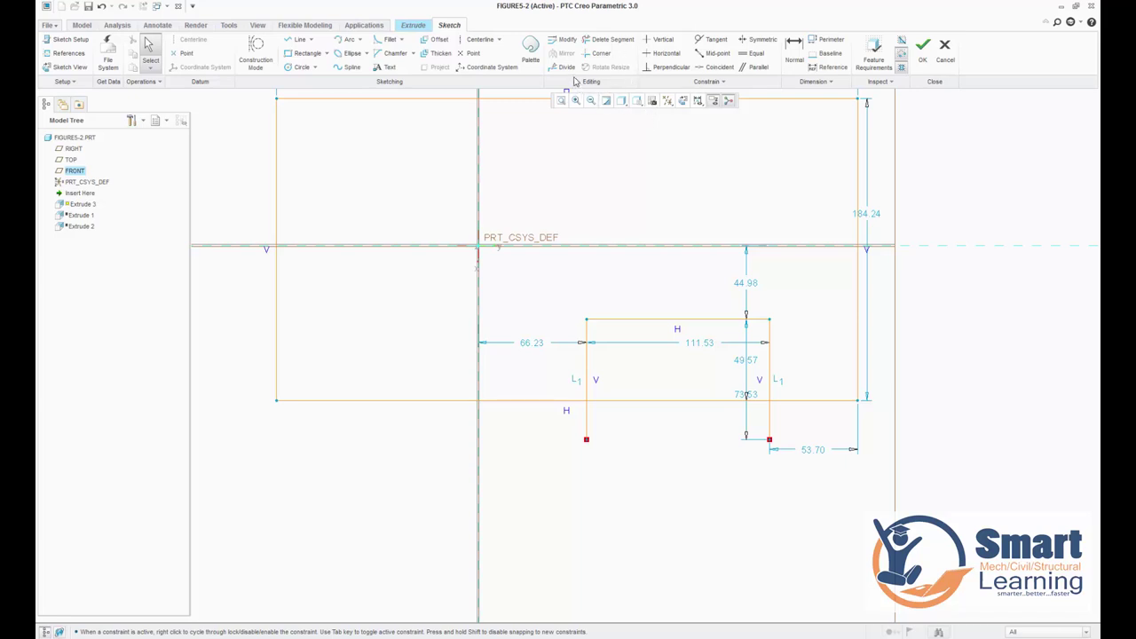
{"action": "left_click", "coordinate": [613, 39]}
{"action": "left_click", "coordinate": [587, 429]}
{"action": "left_click", "coordinate": [768, 423]}
{"action": "left_click", "coordinate": [704, 400]}
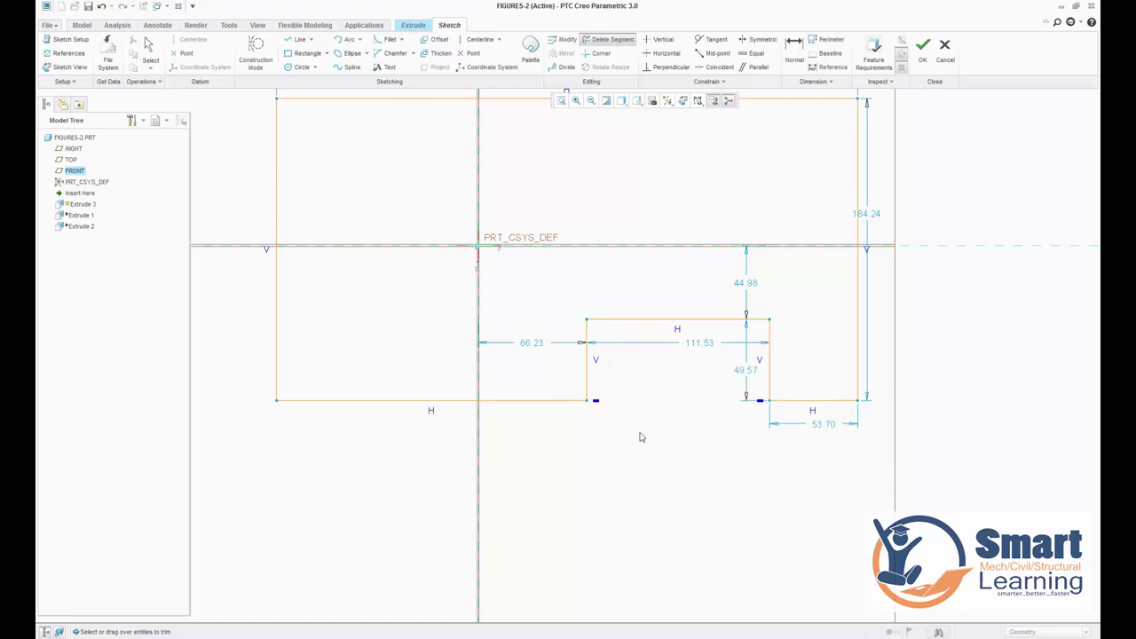
{"action": "scroll", "coordinate": [638, 436], "scroll_direction": "down", "scroll_amount": 1}
{"action": "scroll", "coordinate": [639, 437], "scroll_direction": "up", "scroll_amount": 6}
{"action": "middle_click", "coordinate": [644, 459]}
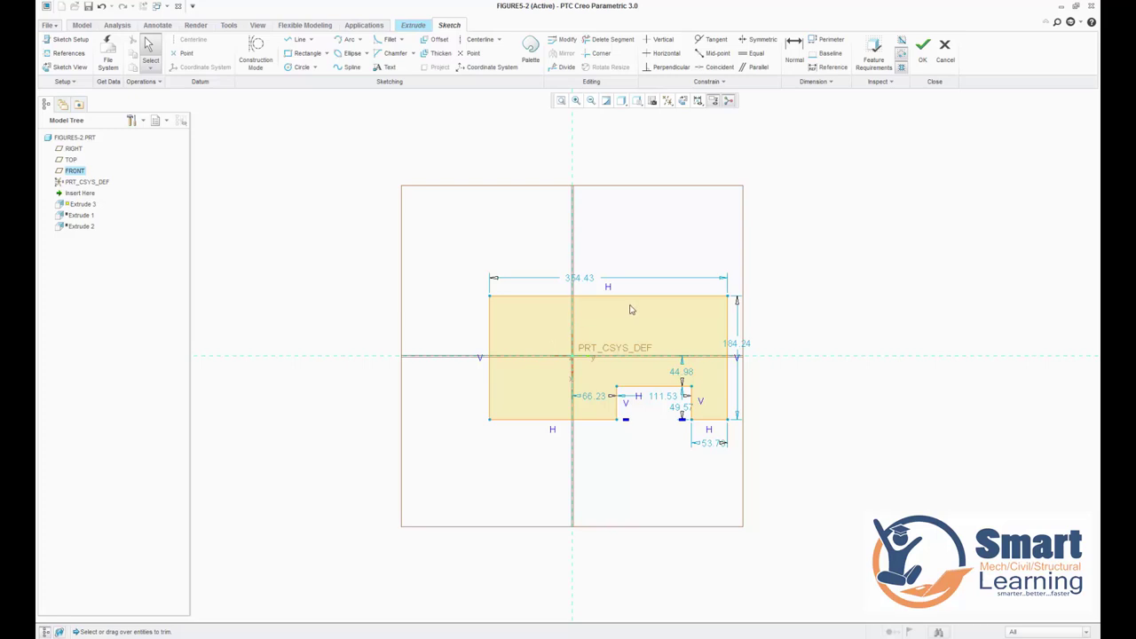
- Accept the notched sketch, pull the extrusion depth to about 80, and open the depth dimension for editing
{"action": "left_click", "coordinate": [922, 46]}
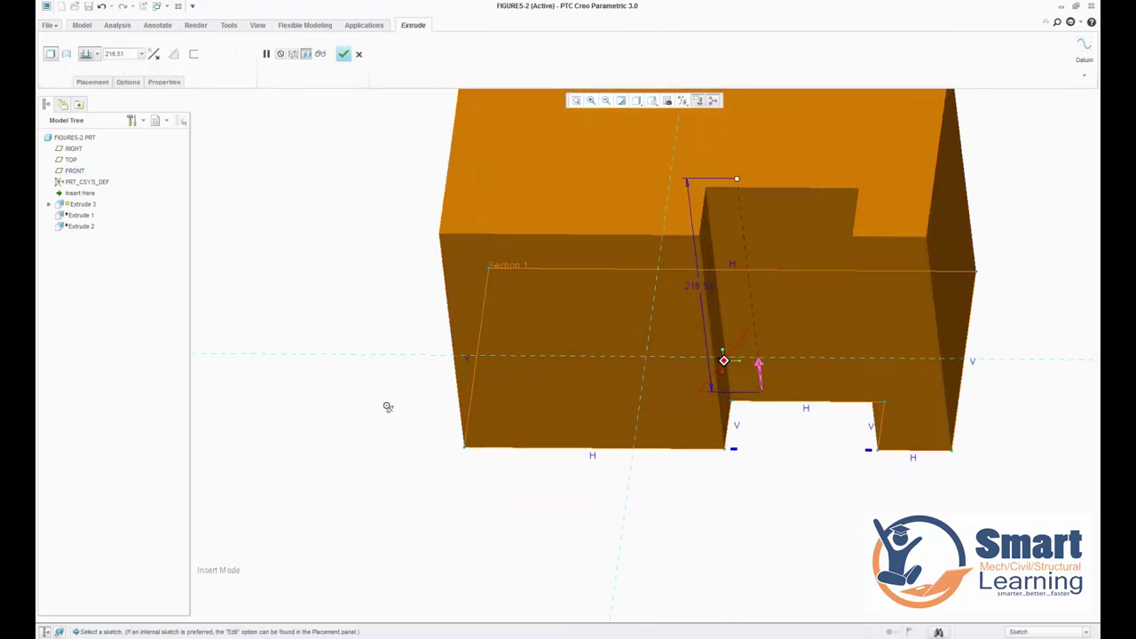
{"action": "middle_click_drag", "start_coordinate": [480, 444], "coordinate": [554, 383]}
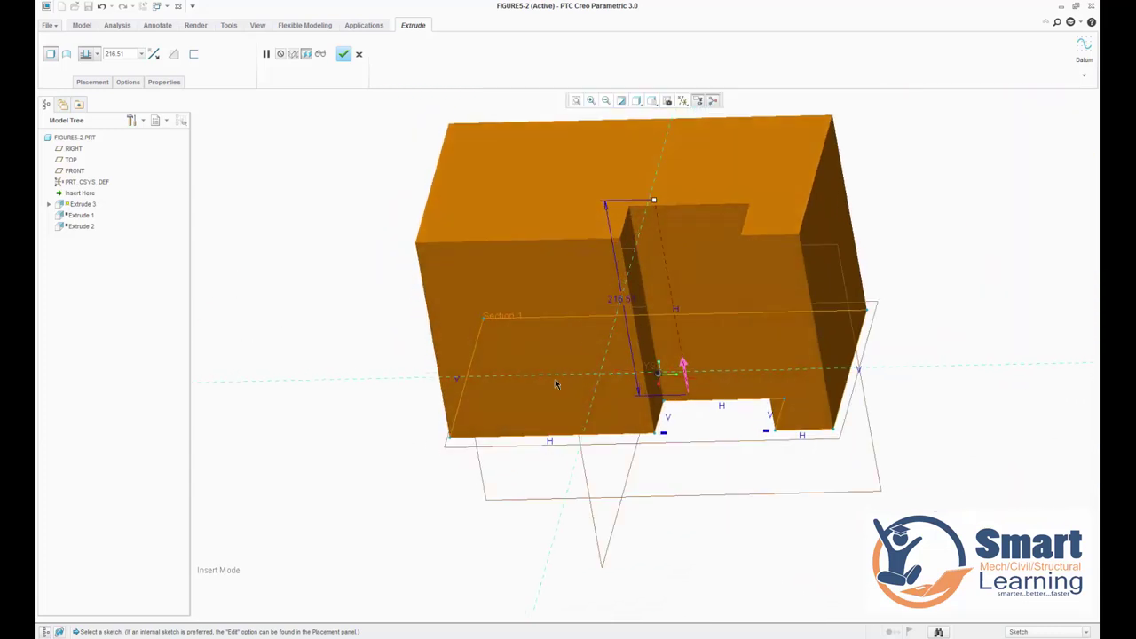
{"action": "left_click_drag", "start_coordinate": [655, 206], "coordinate": [693, 328]}
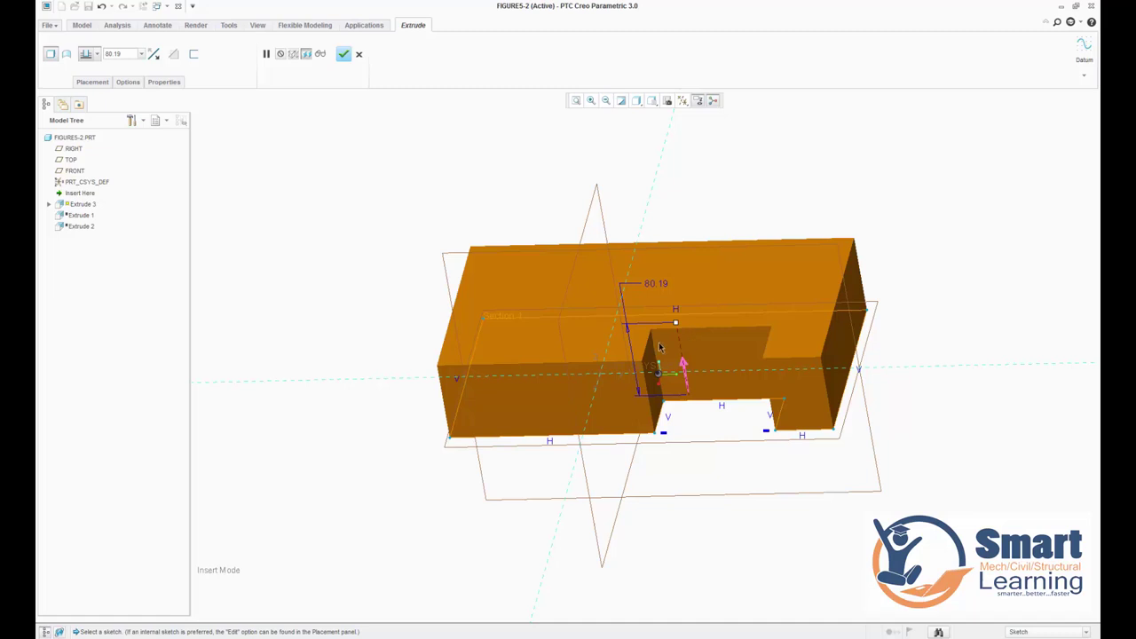
{"action": "double_click", "coordinate": [656, 283]}
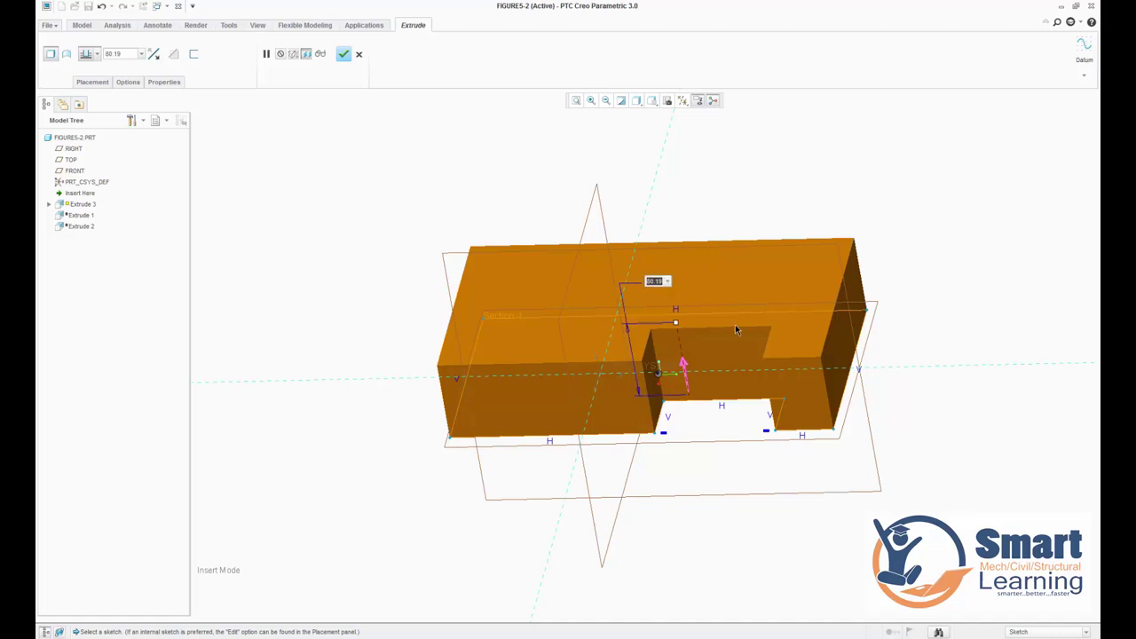
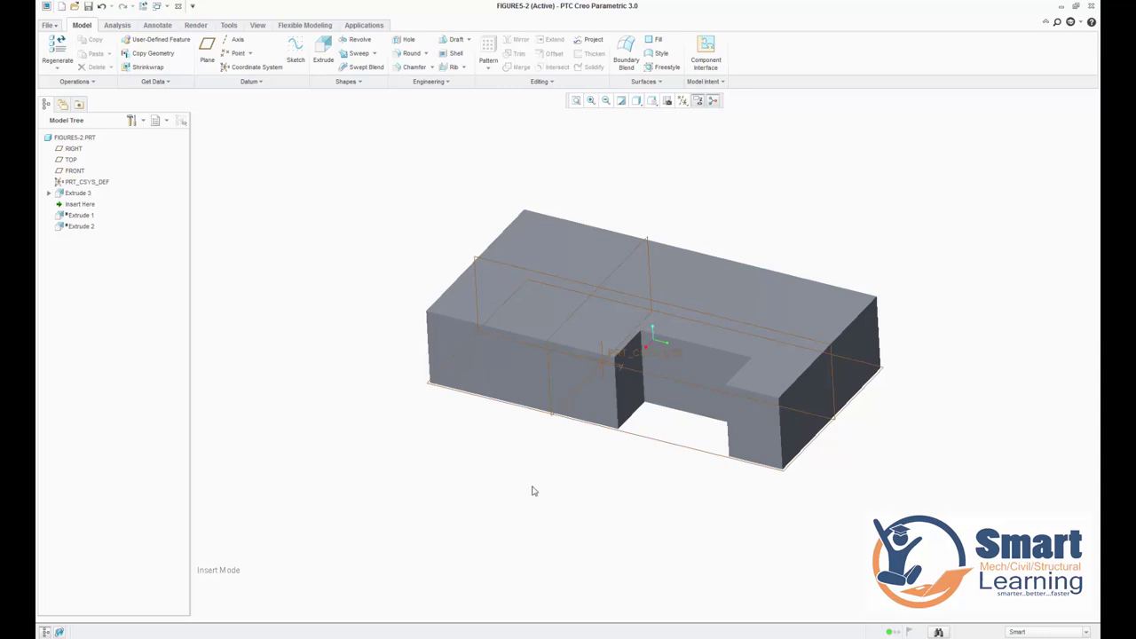
- Start a new extrusion sketch on the block's long side face opposite the notch and align the view with the sketch plane
{"action": "left_click", "coordinate": [543, 237]}
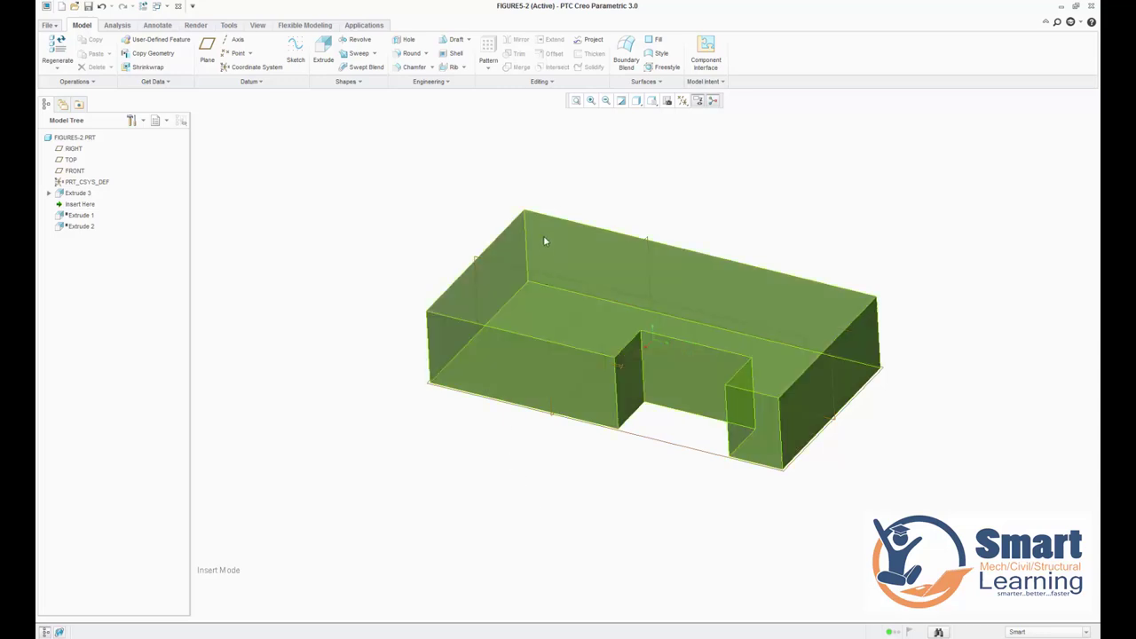
{"action": "left_click", "coordinate": [770, 255]}
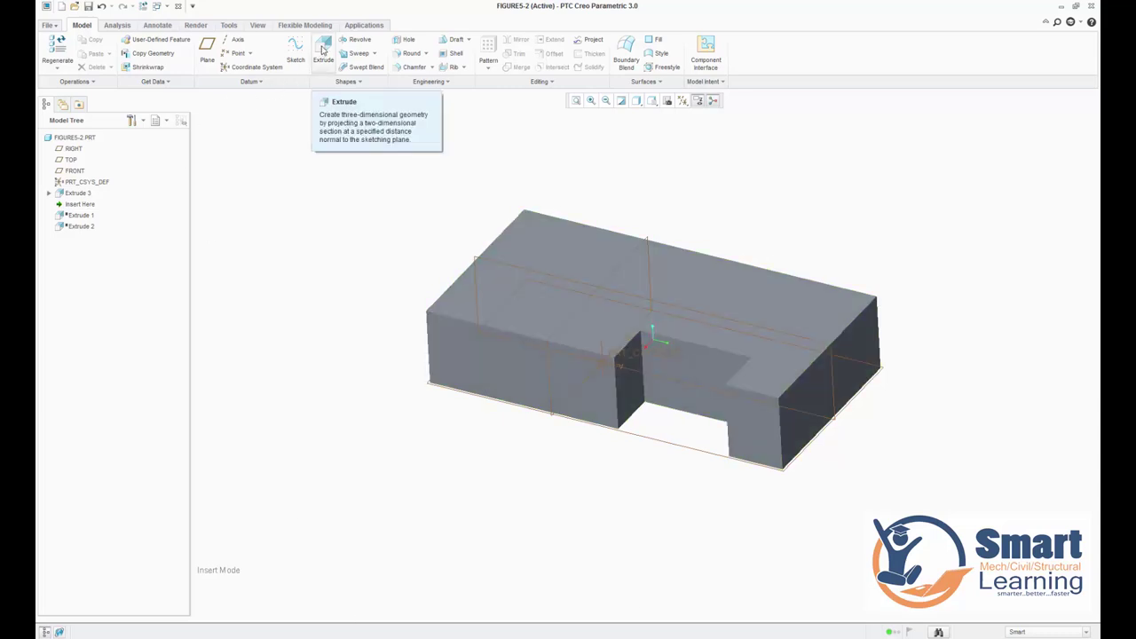
{"action": "left_click", "coordinate": [323, 52]}
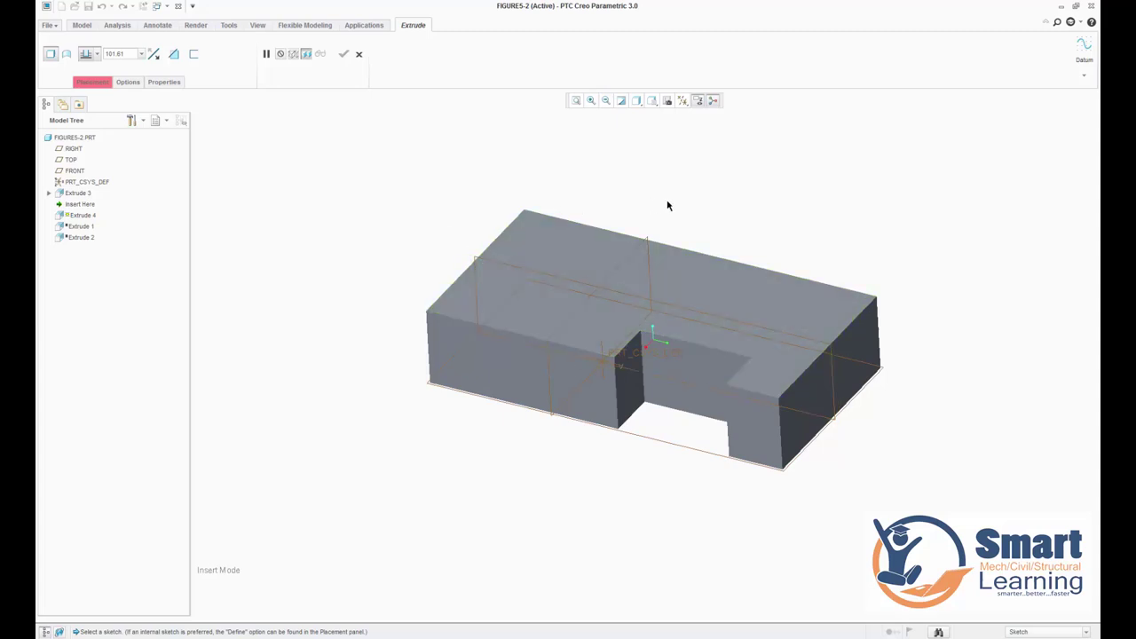
{"action": "mouse_move", "coordinate": [666, 203]}
{"action": "middle_mouse_down"}
{"action": "mouse_move", "coordinate": [575, 189]}
{"action": "mouse_move", "coordinate": [562, 199]}
{"action": "middle_mouse_up"}
{"action": "left_click", "coordinate": [780, 286]}
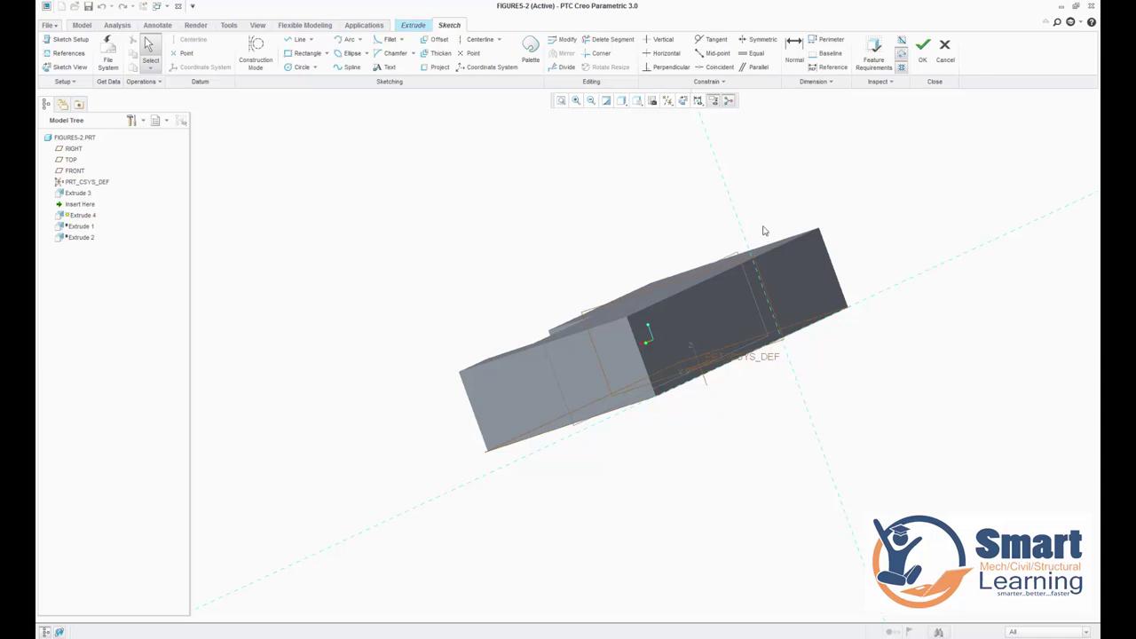
{"action": "left_click", "coordinate": [682, 100]}
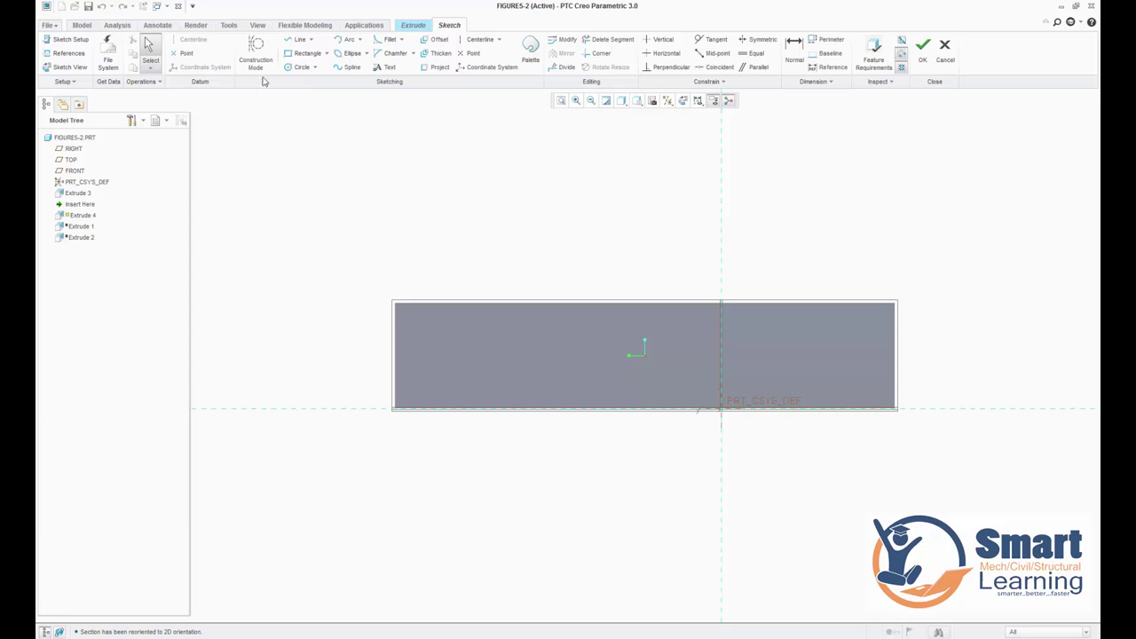
- Sketch a rectangle about 233 by 100 centred on the vertical reference, with its base slightly overlapping the block's upper edge
{"action": "left_click", "coordinate": [306, 53]}
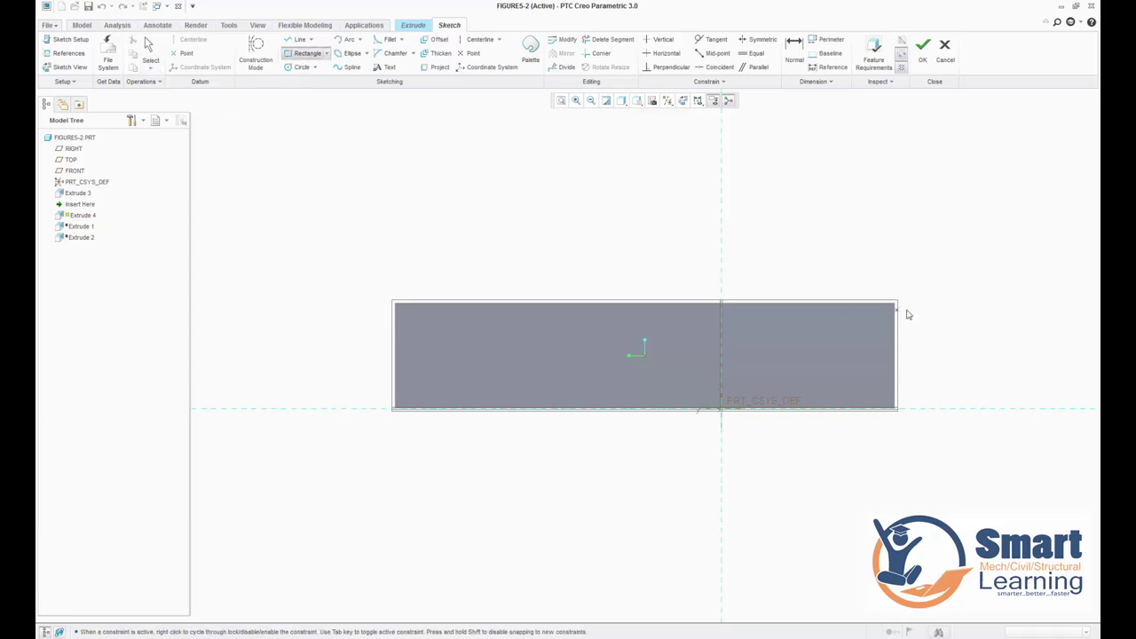
{"action": "left_click", "coordinate": [557, 306]}
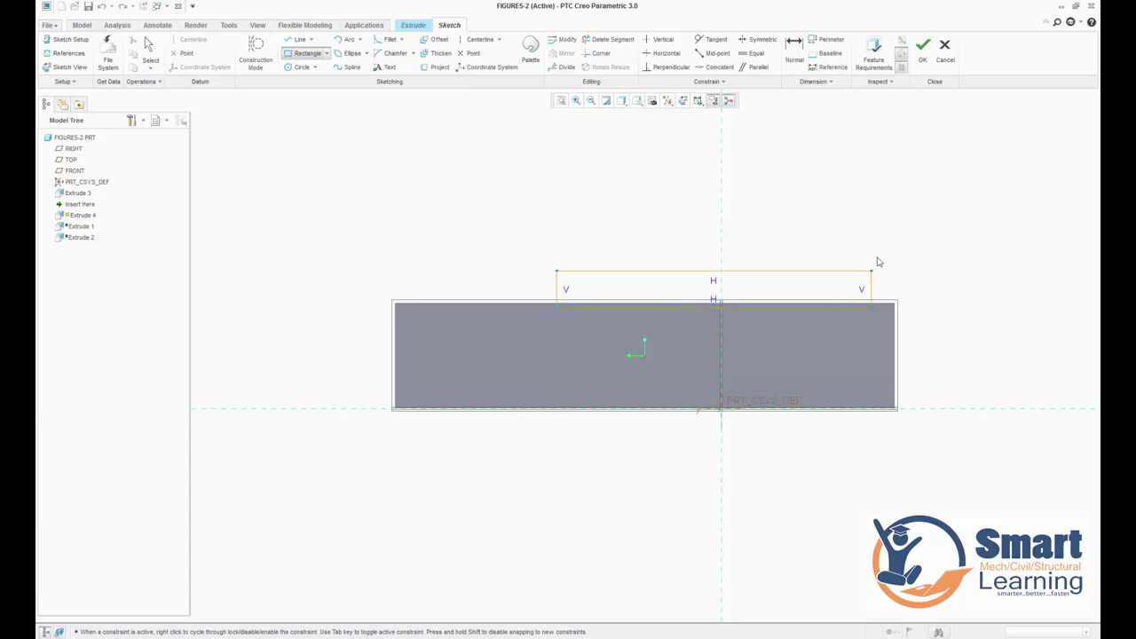
{"action": "left_click", "coordinate": [886, 167]}
{"action": "middle_click", "coordinate": [986, 295]}
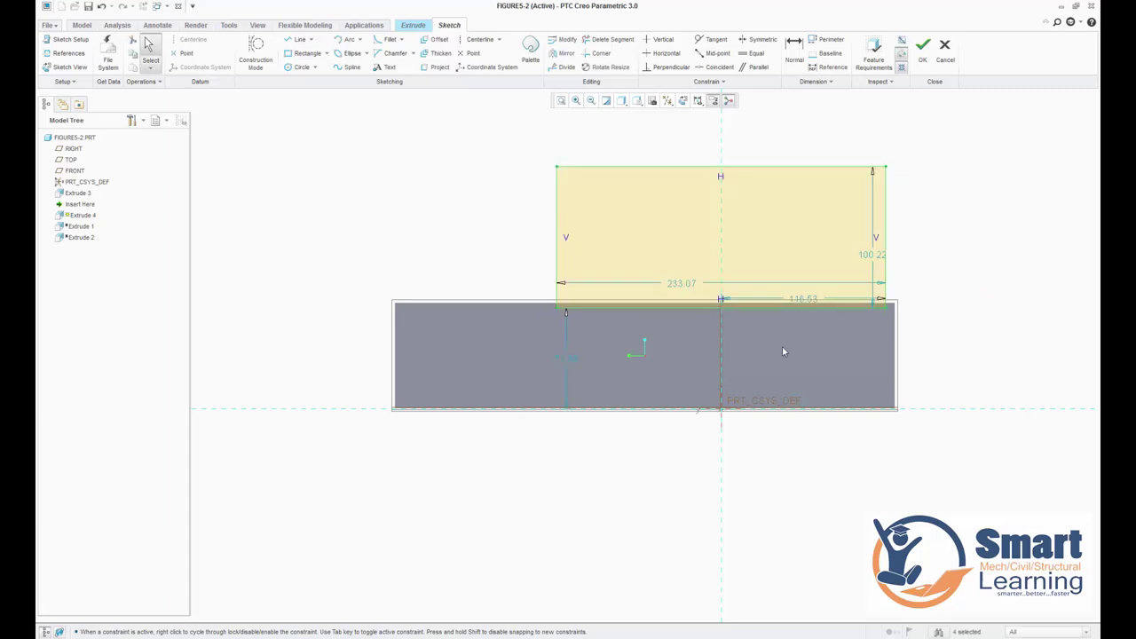
- Join the midpoints of the rectangle's left and top sides with a sloped line and trim away the cut-off corner
{"action": "left_click", "coordinate": [299, 40]}
{"action": "left_click", "coordinate": [557, 236]}
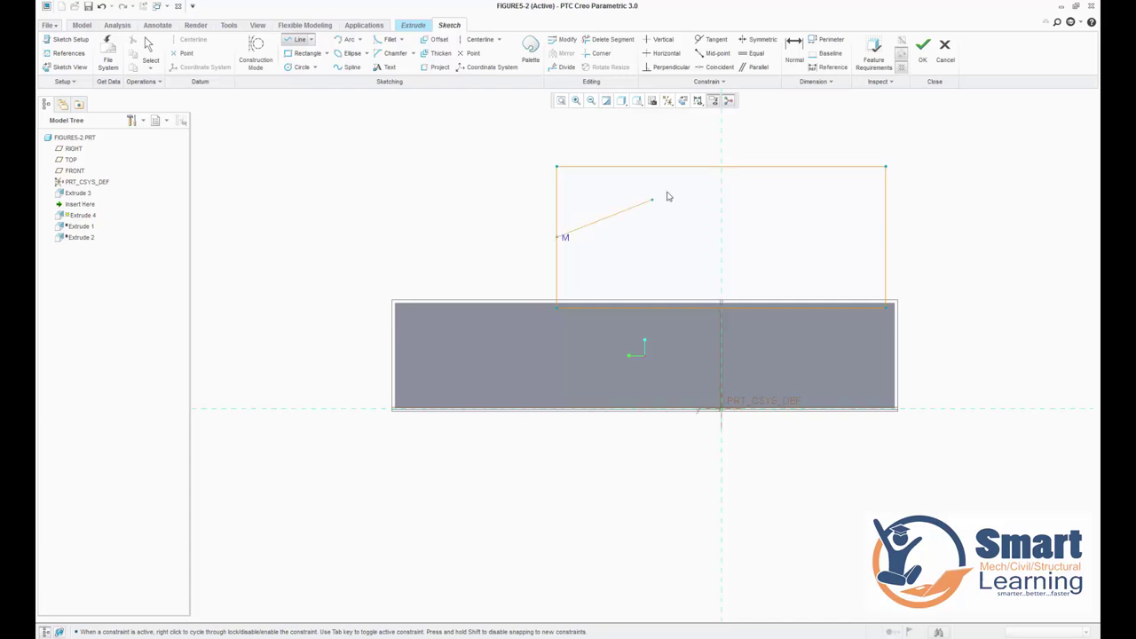
{"action": "left_click", "coordinate": [721, 165]}
{"action": "middle_click", "coordinate": [720, 169]}
{"action": "middle_click", "coordinate": [803, 240]}
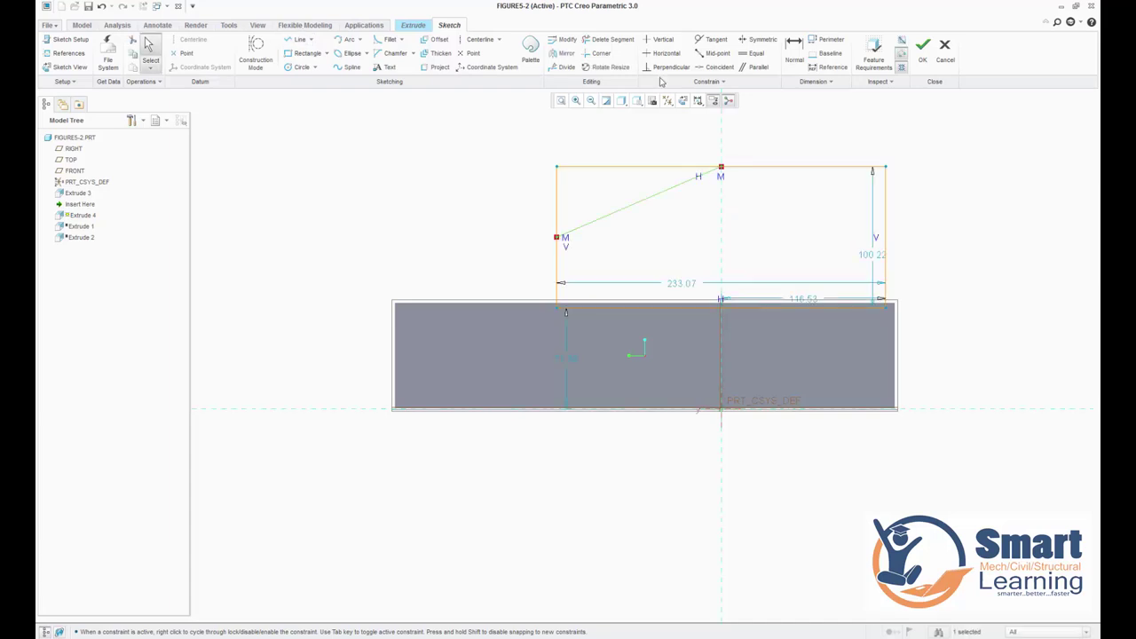
{"action": "left_click", "coordinate": [609, 39]}
{"action": "left_click", "coordinate": [603, 168]}
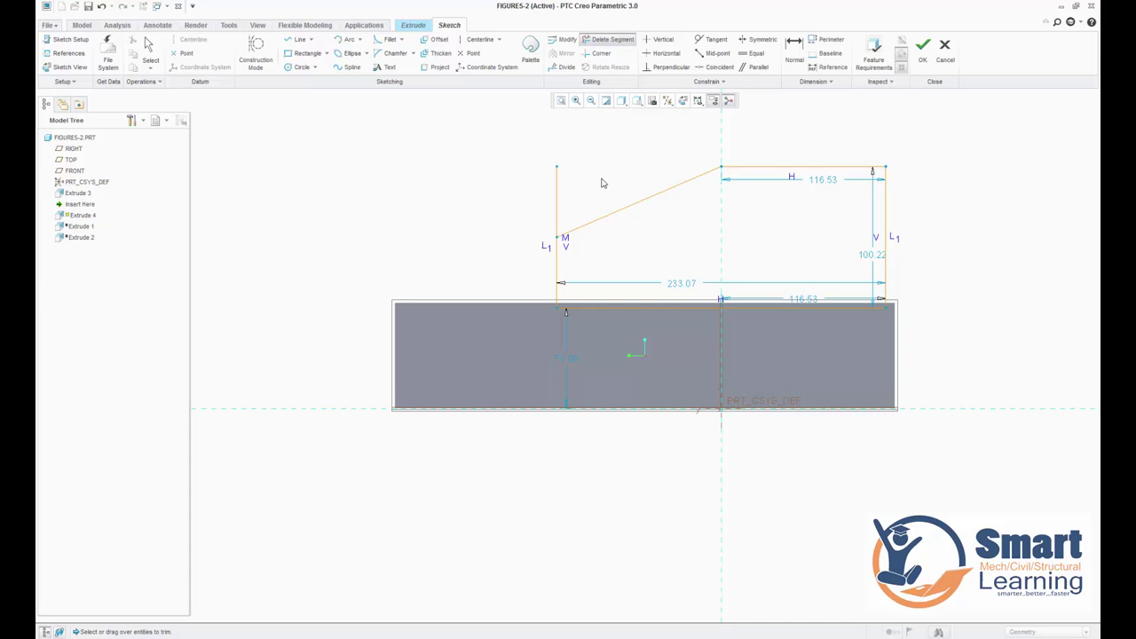
{"action": "left_click", "coordinate": [555, 204]}
{"action": "middle_click", "coordinate": [487, 331]}
- Accept the sloped sketch, reverse the extrusion over the block, and finish it with a depth of 50
{"action": "mouse_move", "coordinate": [529, 341]}
{"action": "middle_mouse_down"}
{"action": "mouse_move", "coordinate": [553, 355]}
{"action": "mouse_move", "coordinate": [657, 348]}
{"action": "middle_mouse_up"}
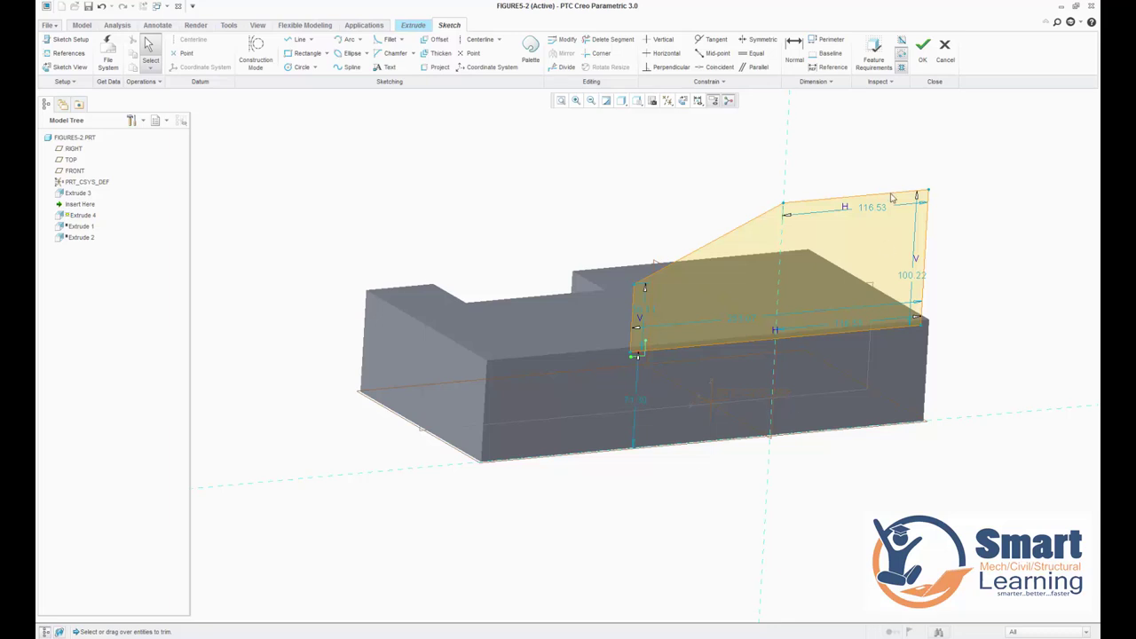
{"action": "left_click", "coordinate": [923, 49]}
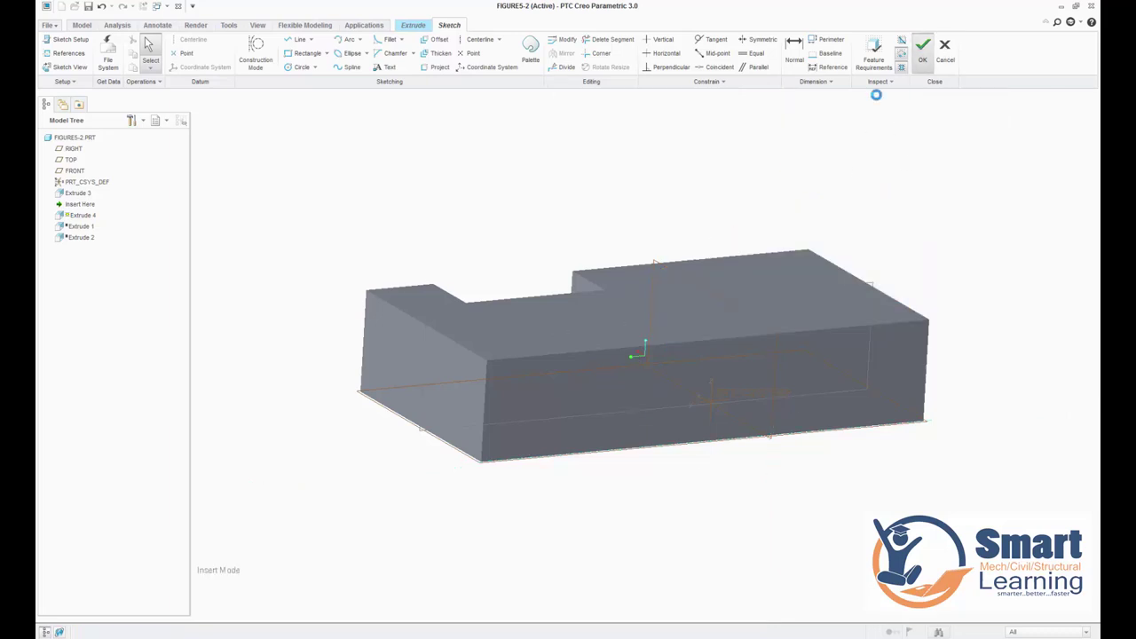
{"action": "middle_click_drag", "start_coordinate": [534, 364], "coordinate": [639, 379]}
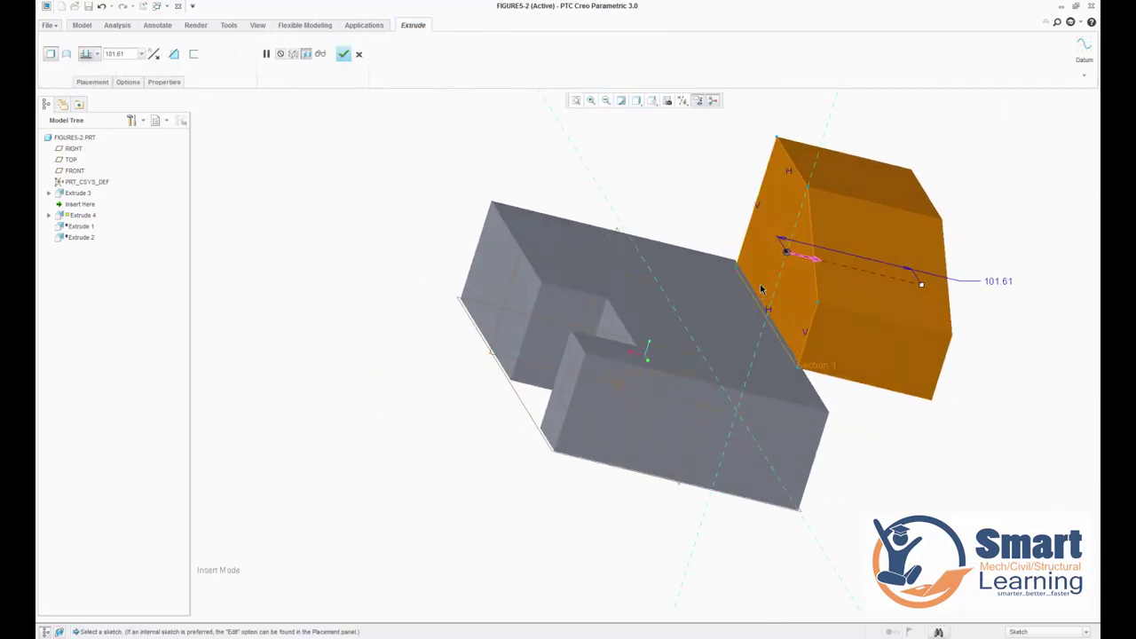
{"action": "left_click", "coordinate": [813, 264]}
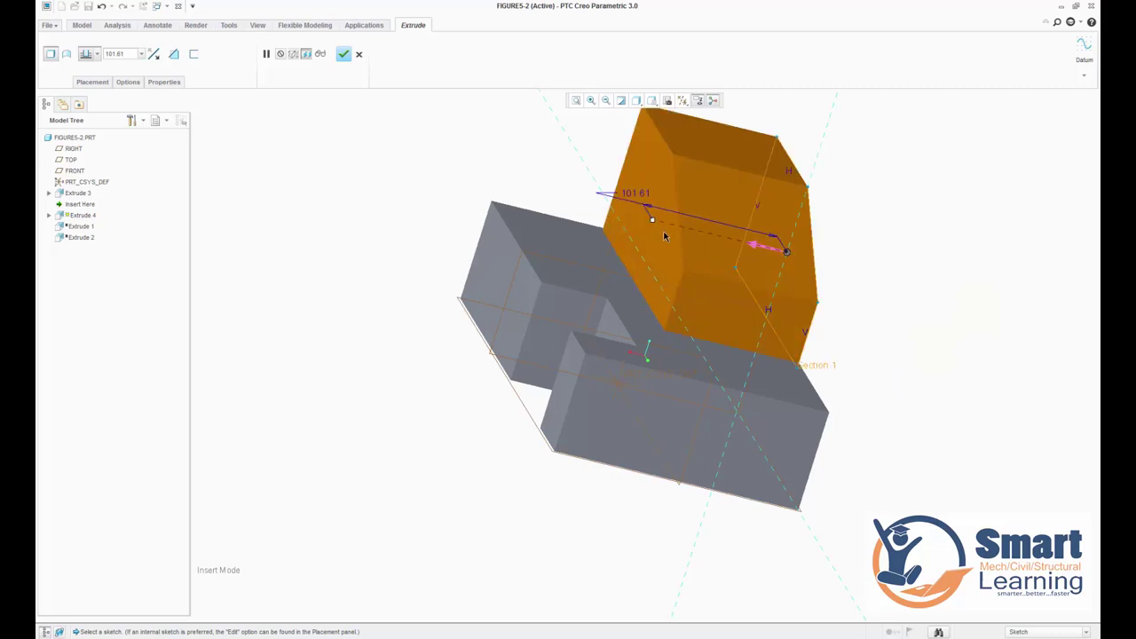
{"action": "left_click_drag", "start_coordinate": [652, 223], "coordinate": [711, 234]}
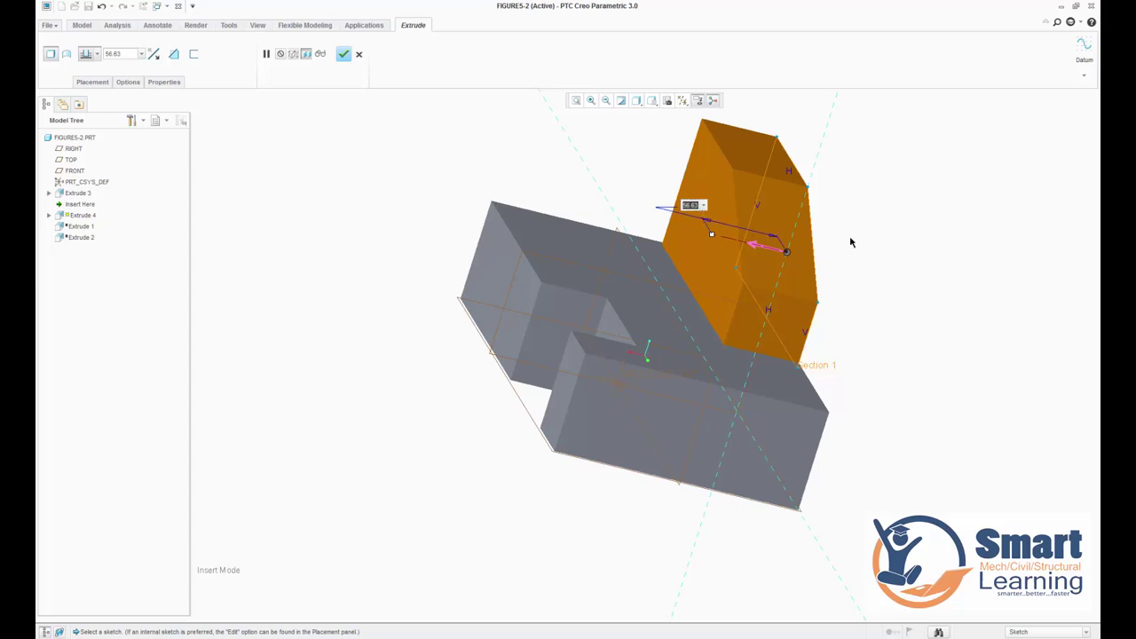
{"action": "type", "text": "4"}
{"action": "key", "text": "Return"}
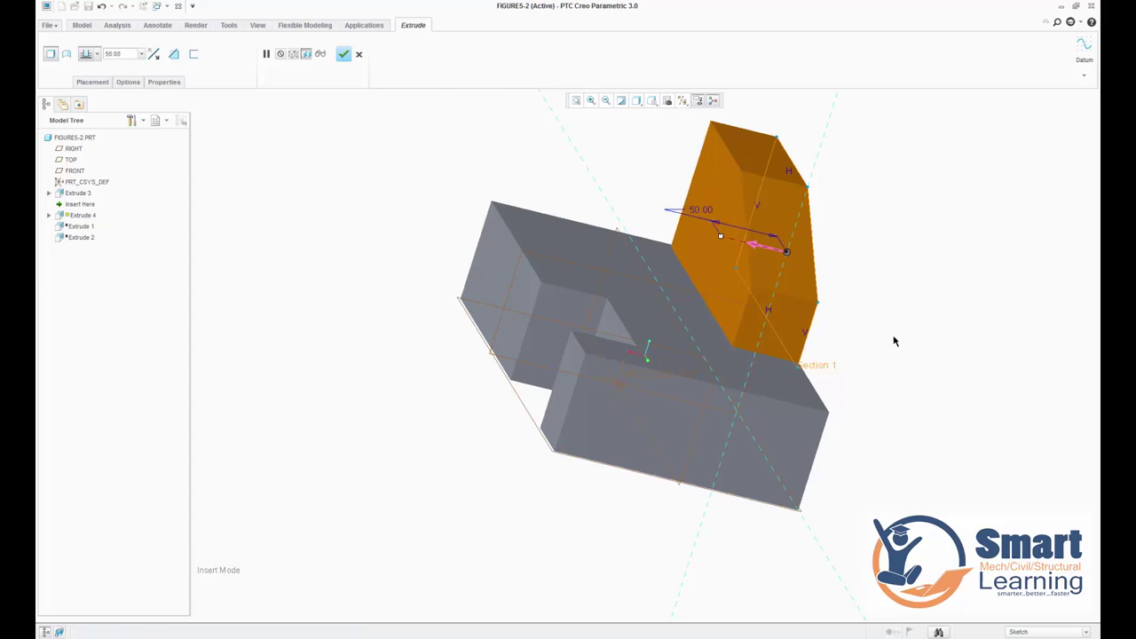
{"action": "middle_click", "coordinate": [896, 346]}
- Examine the sloped extrusion on the notched block from several sides and display its dimensions
{"action": "middle_click_drag", "start_coordinate": [885, 436], "coordinate": [796, 417]}
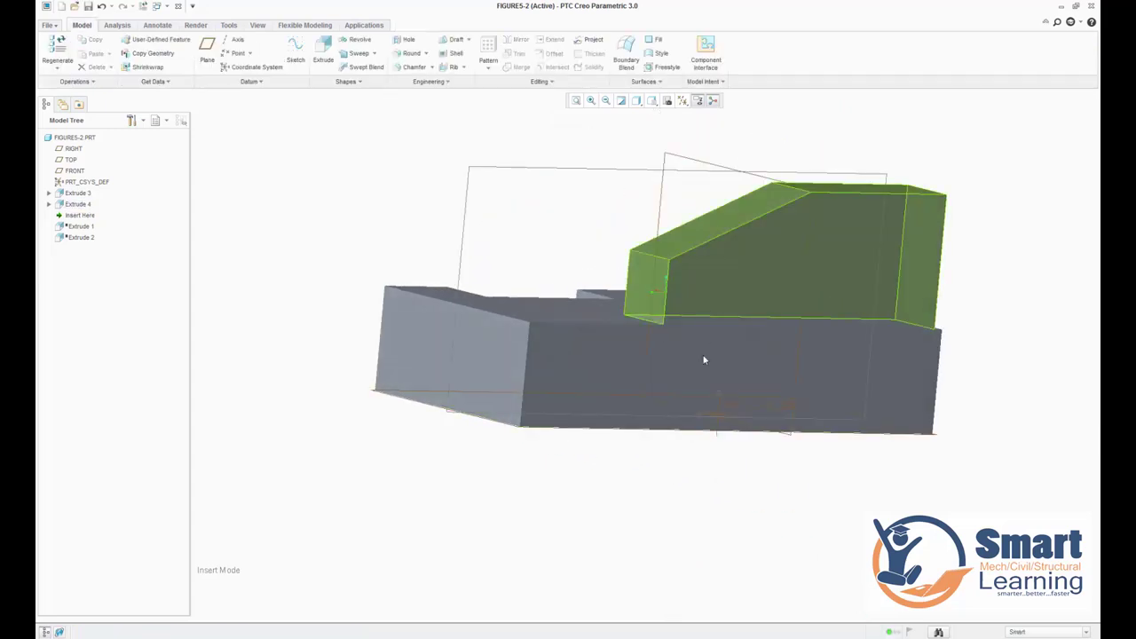
{"action": "middle_click_drag", "start_coordinate": [661, 380], "coordinate": [563, 208]}
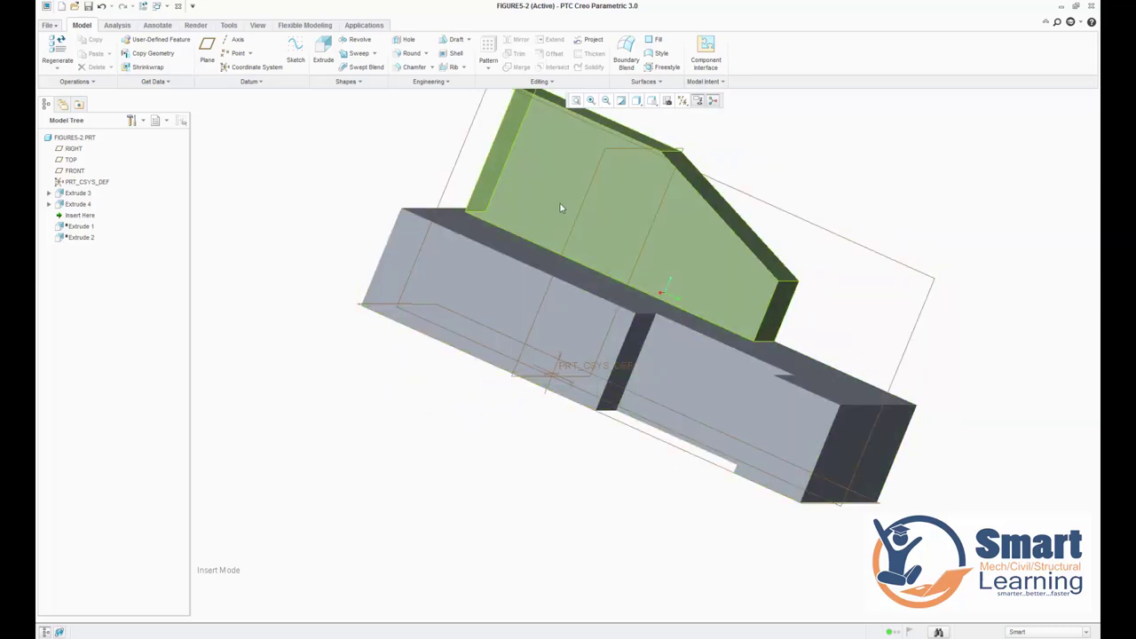
{"action": "double_click", "coordinate": [553, 187]}
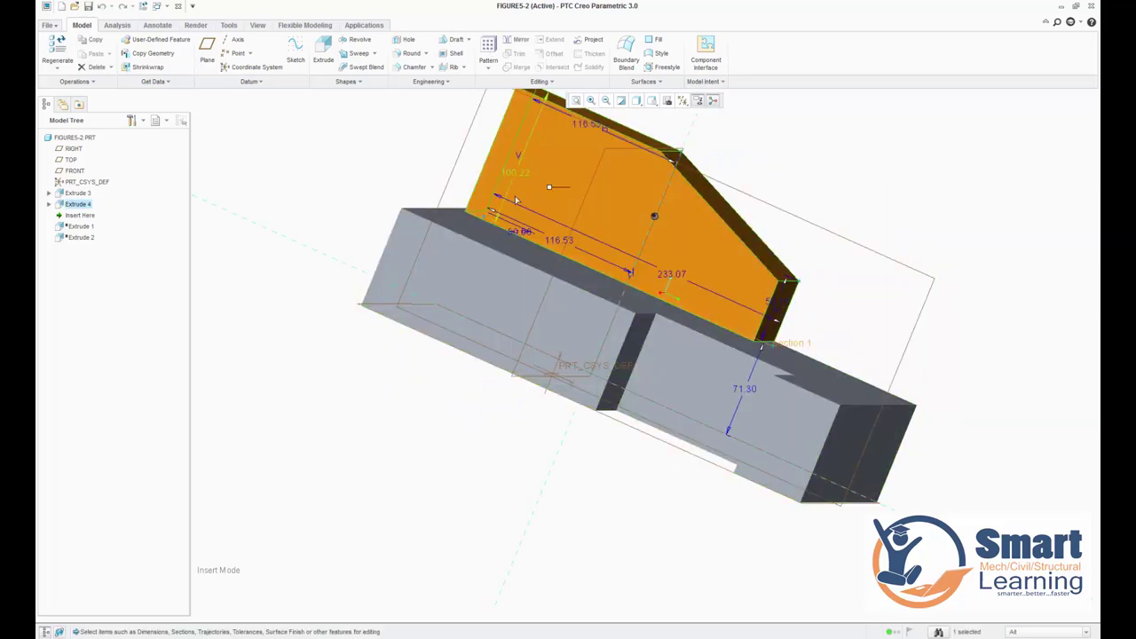
{"action": "left_click", "coordinate": [515, 422]}
{"action": "mouse_move", "coordinate": [577, 443]}
{"action": "middle_mouse_down"}
{"action": "mouse_move", "coordinate": [593, 453]}
{"action": "mouse_move", "coordinate": [553, 471]}
{"action": "mouse_move", "coordinate": [567, 451]}
{"action": "middle_mouse_up"}
{"action": "scroll", "coordinate": [570, 453], "scroll_direction": "down", "scroll_amount": 4}
{"action": "scroll", "coordinate": [571, 452], "scroll_direction": "up", "scroll_amount": 4}
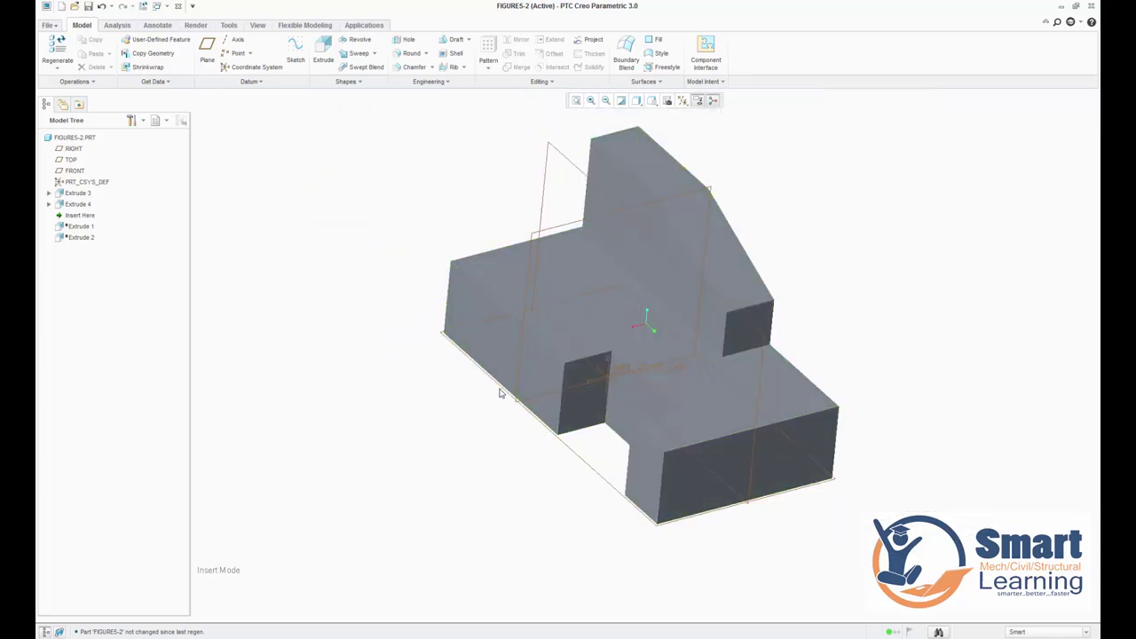
{"action": "middle_click_drag", "start_coordinate": [500, 393], "coordinate": [537, 373]}
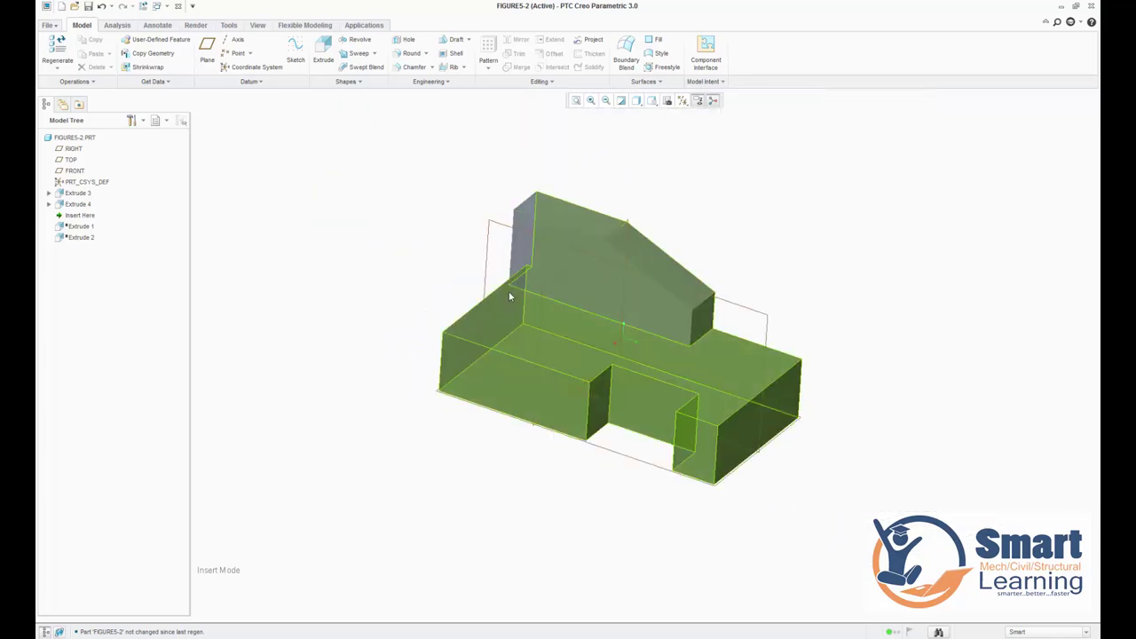
- Delete Extrude 3 and Extrude 4, and move the insertion marker below Extrude 2 to restore the original features
{"action": "left_click", "coordinate": [76, 206]}
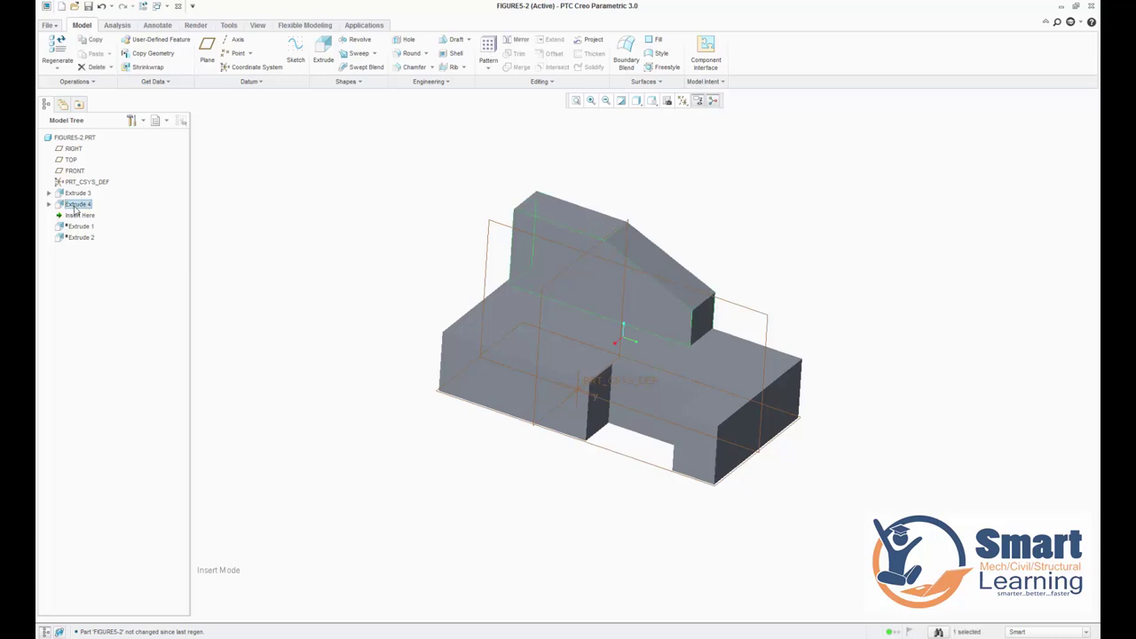
{"action": "left_click", "coordinate": [79, 193], "text": "ctrl"}
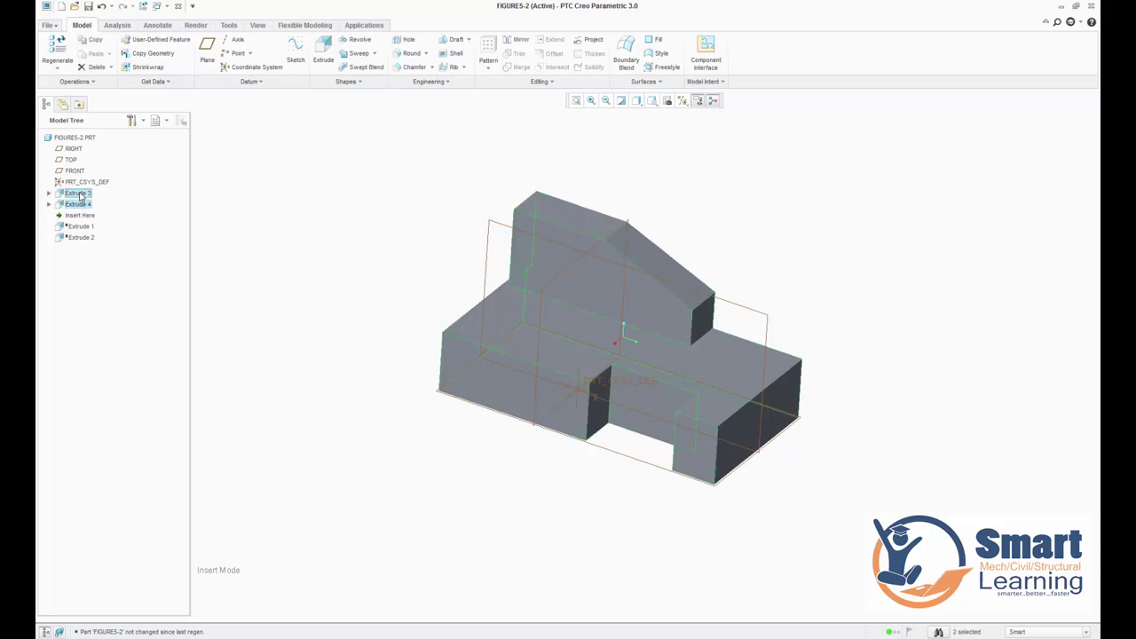
{"action": "key", "text": "Delete"}
{"action": "left_click", "coordinate": [538, 337]}
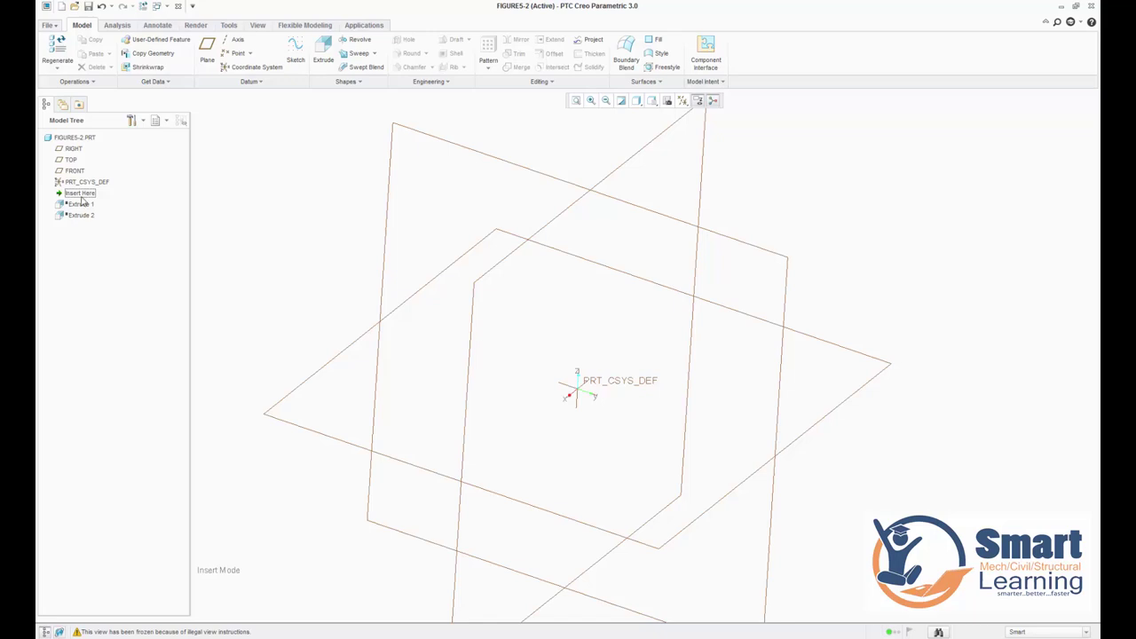
{"action": "left_click_drag", "start_coordinate": [82, 201], "coordinate": [78, 223]}
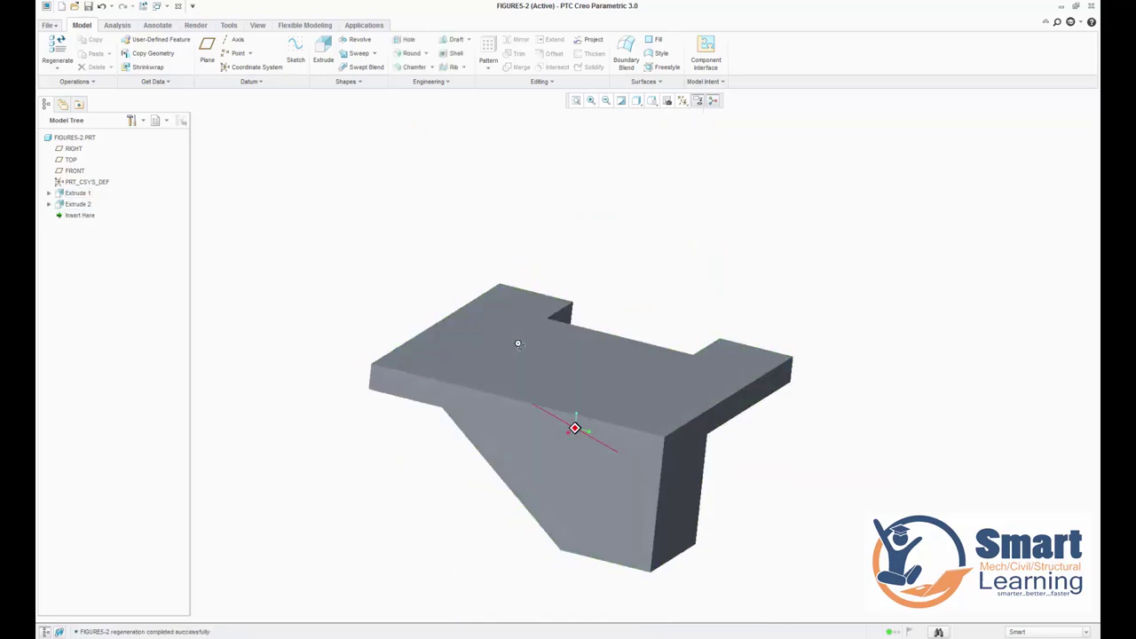
- Inspect the restored part, expand Extrude 1 and Extrude 2, and highlight the section belonging to Extrude 1
{"action": "middle_click_drag", "start_coordinate": [518, 343], "coordinate": [489, 191]}
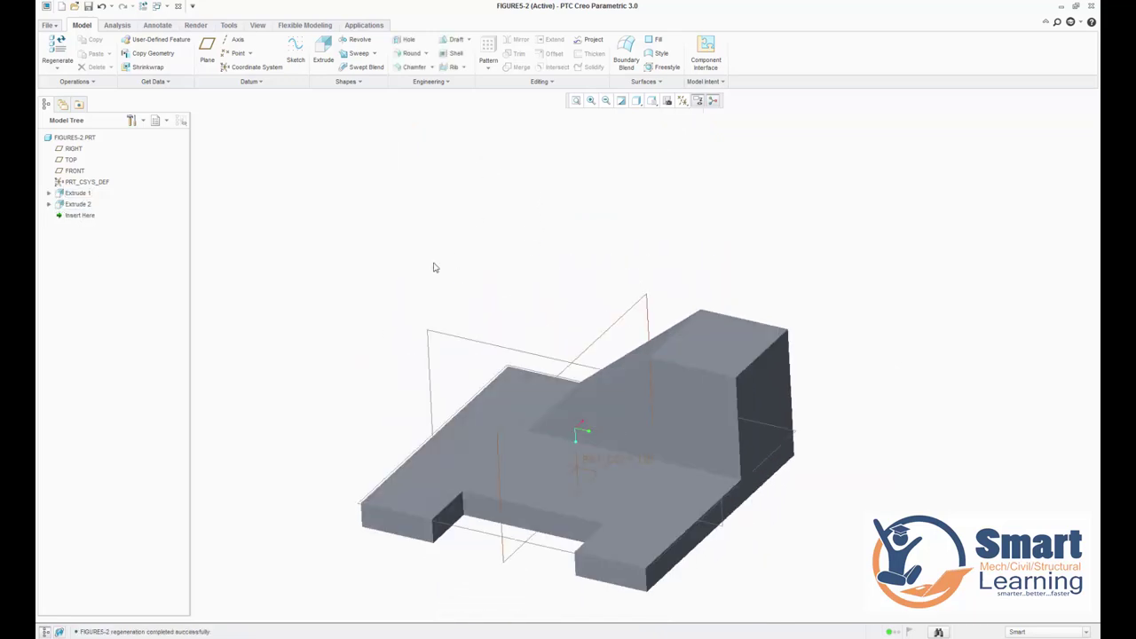
{"action": "left_click", "coordinate": [80, 195]}
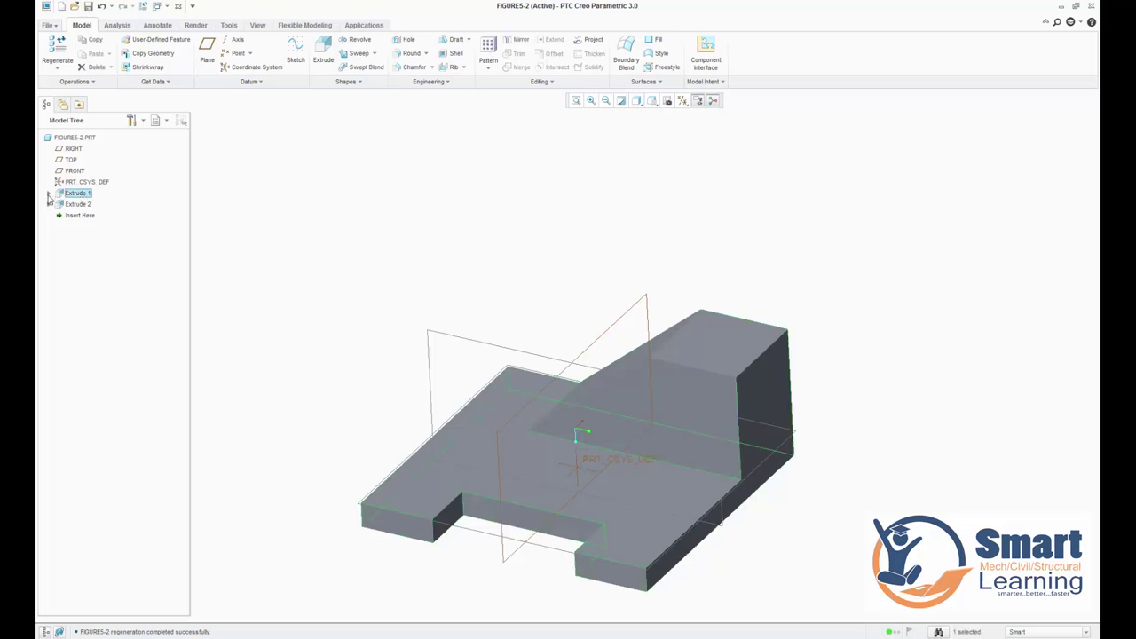
{"action": "left_click", "coordinate": [48, 193]}
{"action": "left_click", "coordinate": [84, 205]}
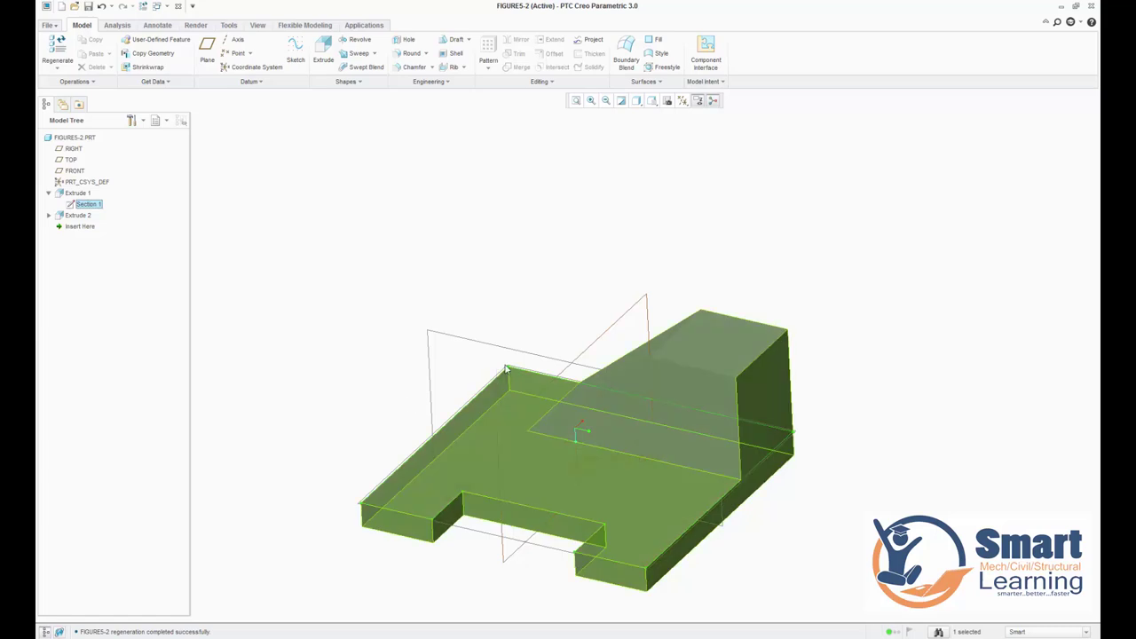
{"action": "left_click", "coordinate": [76, 219]}
{"action": "left_click", "coordinate": [48, 216]}
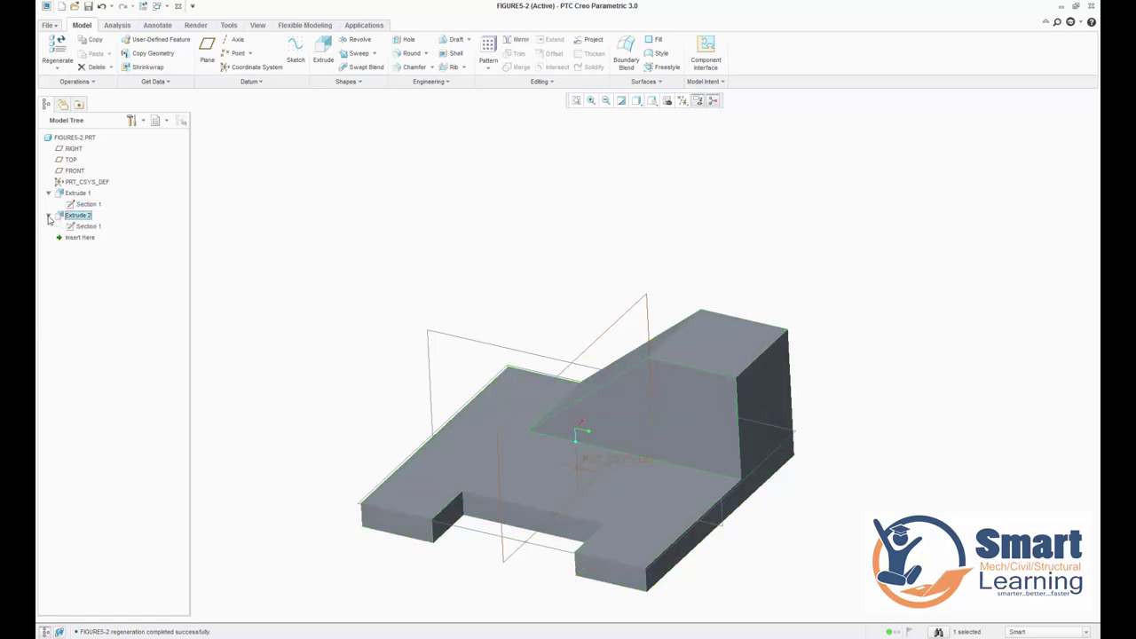
- Review the section sketch of Extrude 2, exit it, and display the feature's dimensions on the model
{"action": "left_click", "coordinate": [91, 227]}
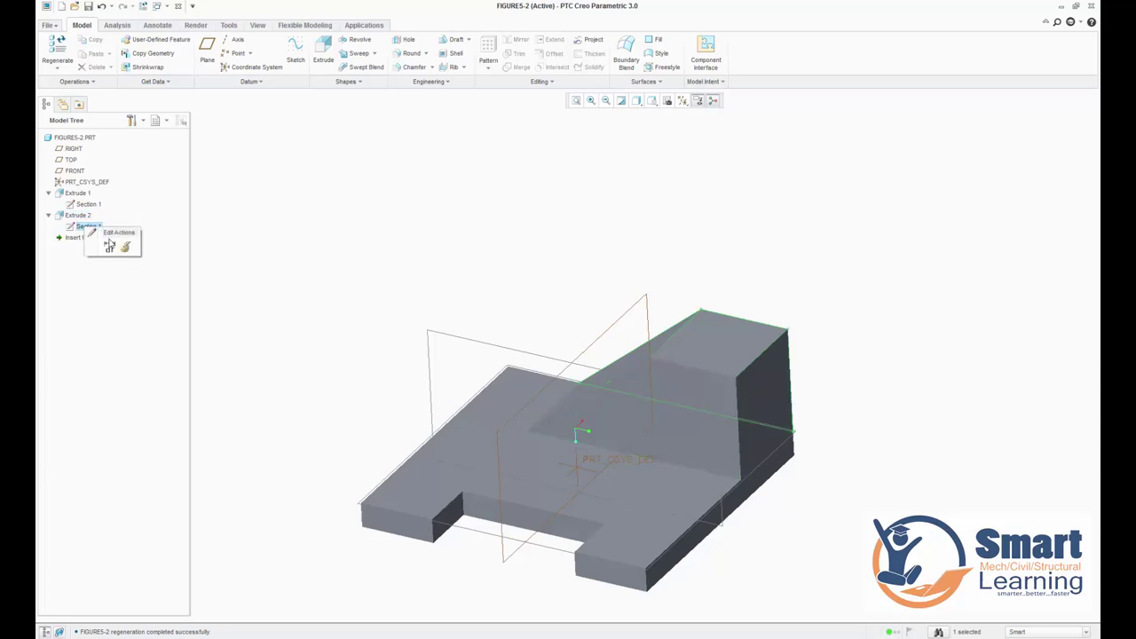
{"action": "left_click", "coordinate": [109, 245]}
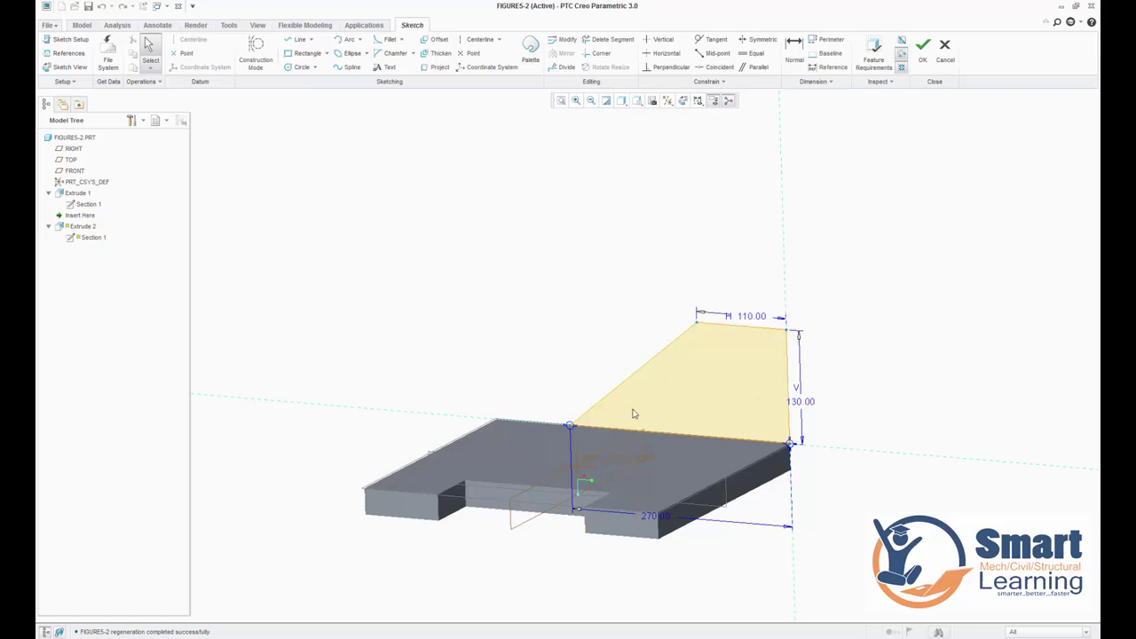
{"action": "left_click", "coordinate": [925, 49]}
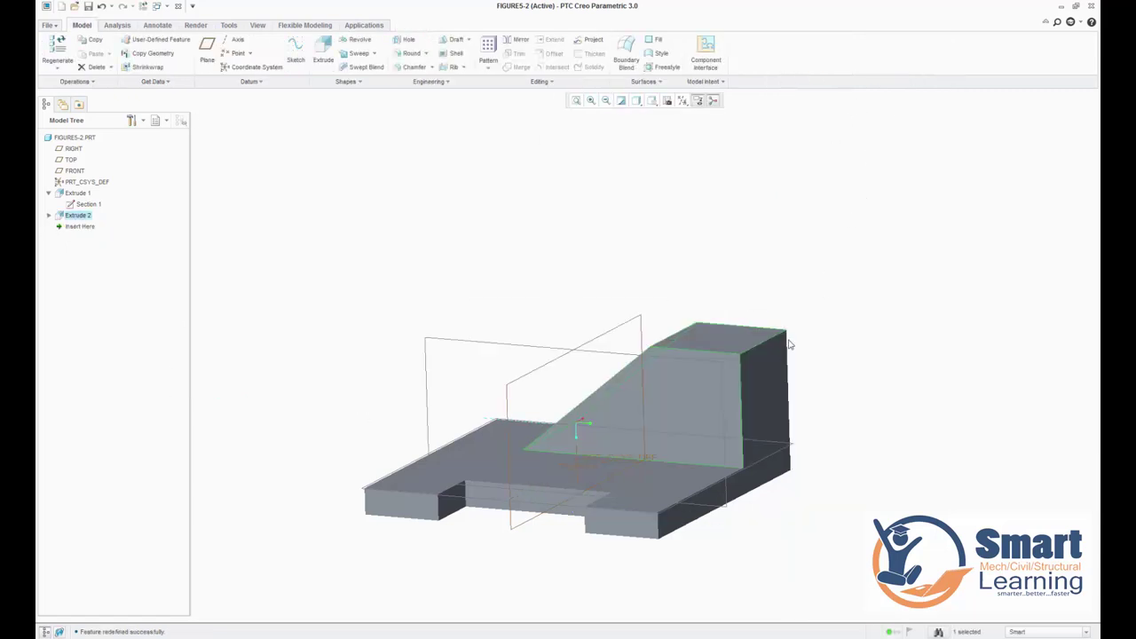
{"action": "double_click", "coordinate": [760, 374]}
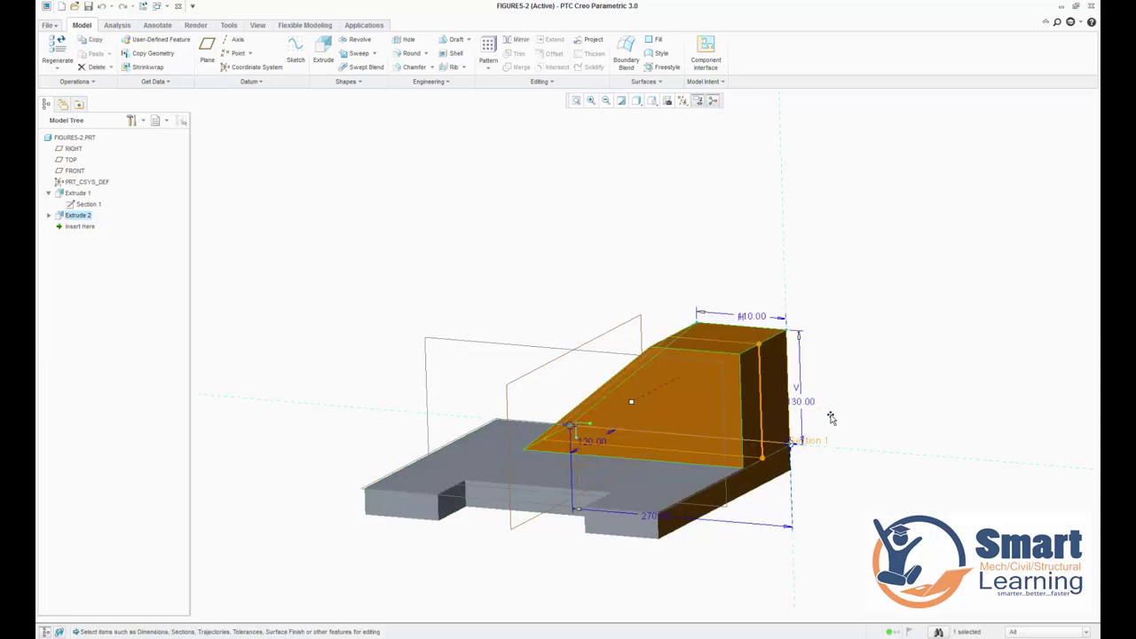
{"action": "middle_click_drag", "start_coordinate": [832, 417], "coordinate": [879, 468]}
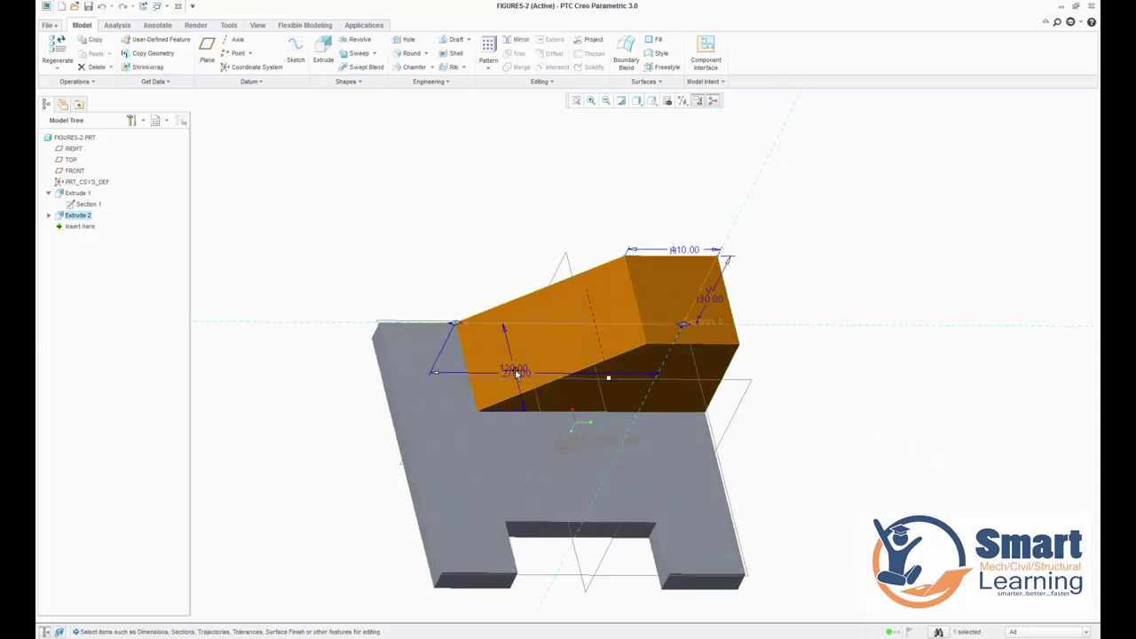
- Set the extrusion depth of Extrude 2 to 150 and view the regenerated part
{"action": "double_click", "coordinate": [515, 368]}
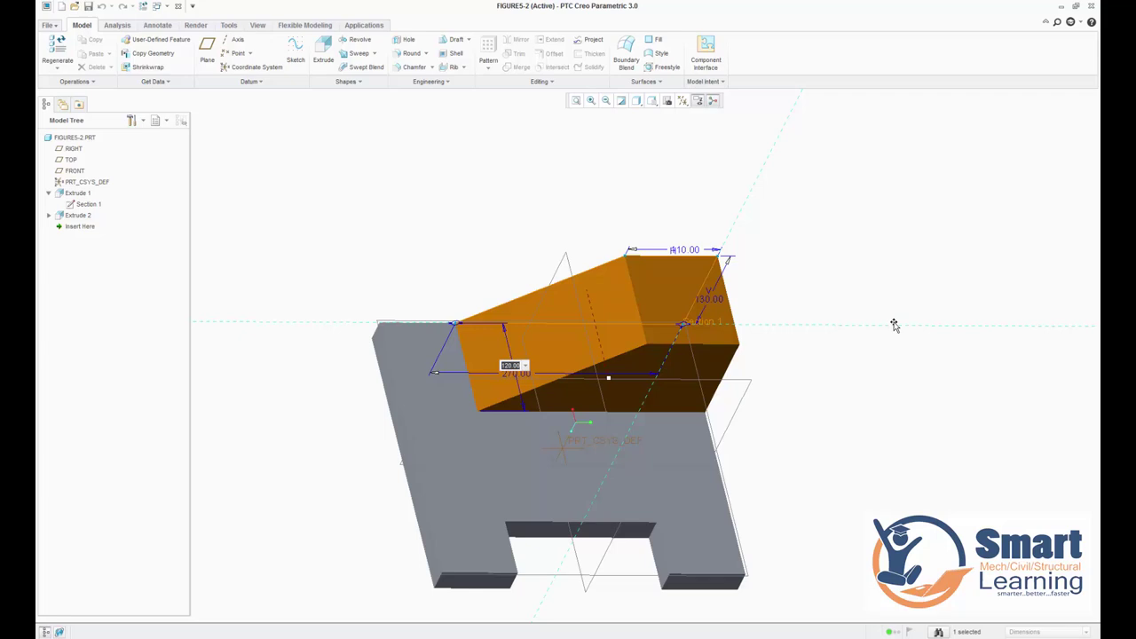
{"action": "type", "text": "150"}
{"action": "key", "text": "Return"}
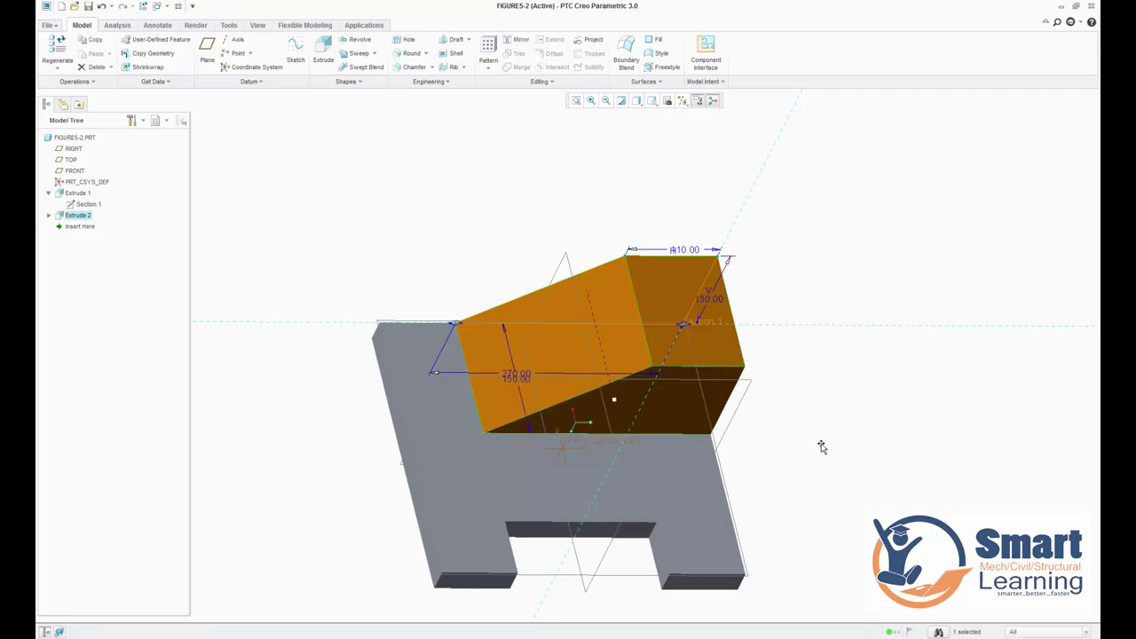
{"action": "middle_click_drag", "start_coordinate": [822, 446], "coordinate": [833, 376]}
{"action": "left_click", "coordinate": [858, 335]}
{"action": "middle_click_drag", "start_coordinate": [598, 383], "coordinate": [588, 414]}
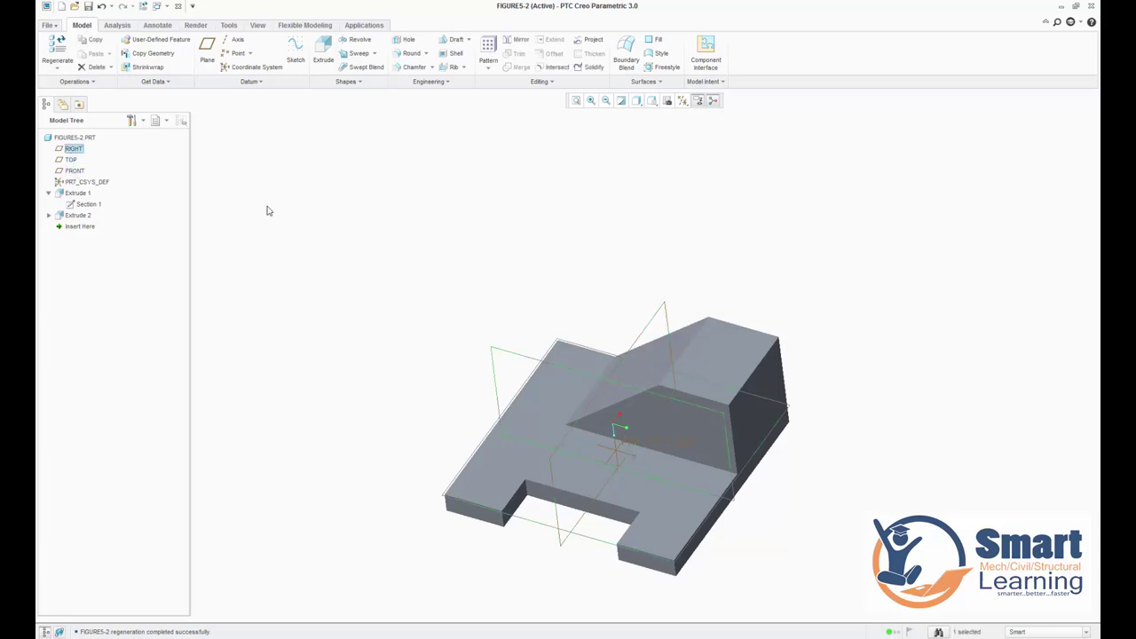
- Review the display and properties settings of the RIGHT datum plane, cancel the edit, and inspect the part
{"action": "right_click", "coordinate": [79, 149]}
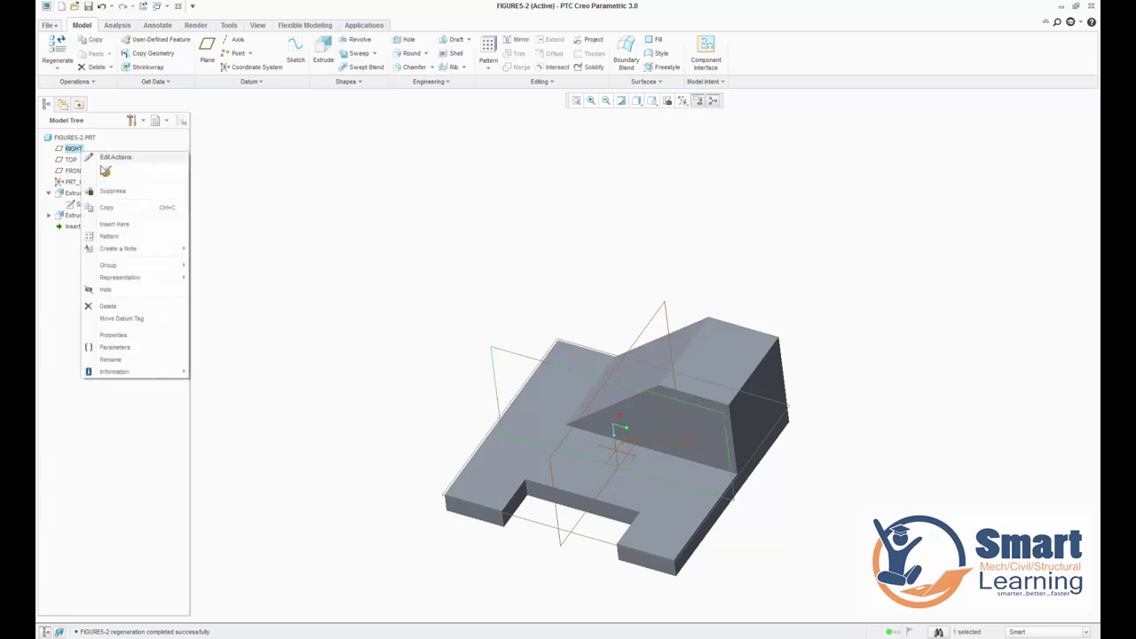
{"action": "left_click", "coordinate": [104, 173]}
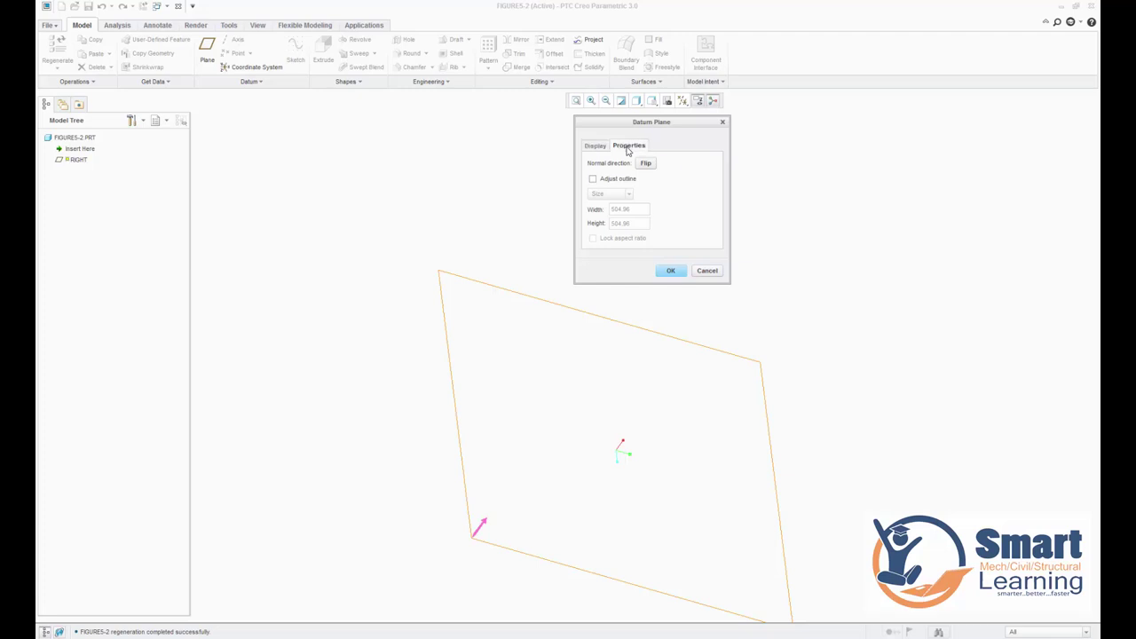
{"action": "left_click", "coordinate": [628, 146]}
{"action": "left_click", "coordinate": [594, 147]}
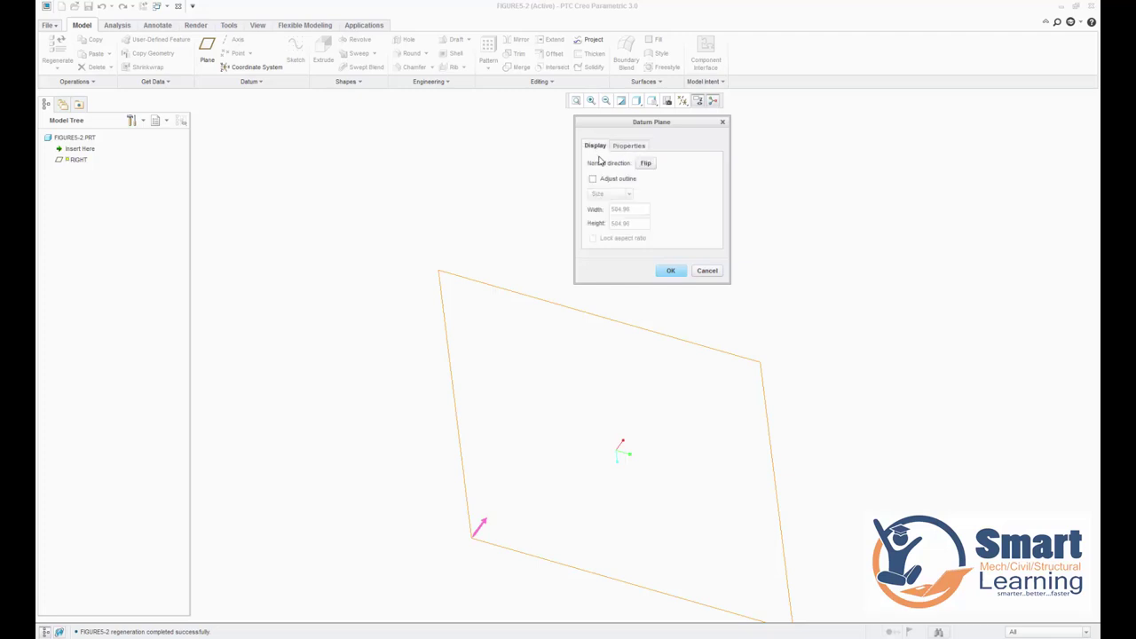
{"action": "left_click", "coordinate": [705, 270]}
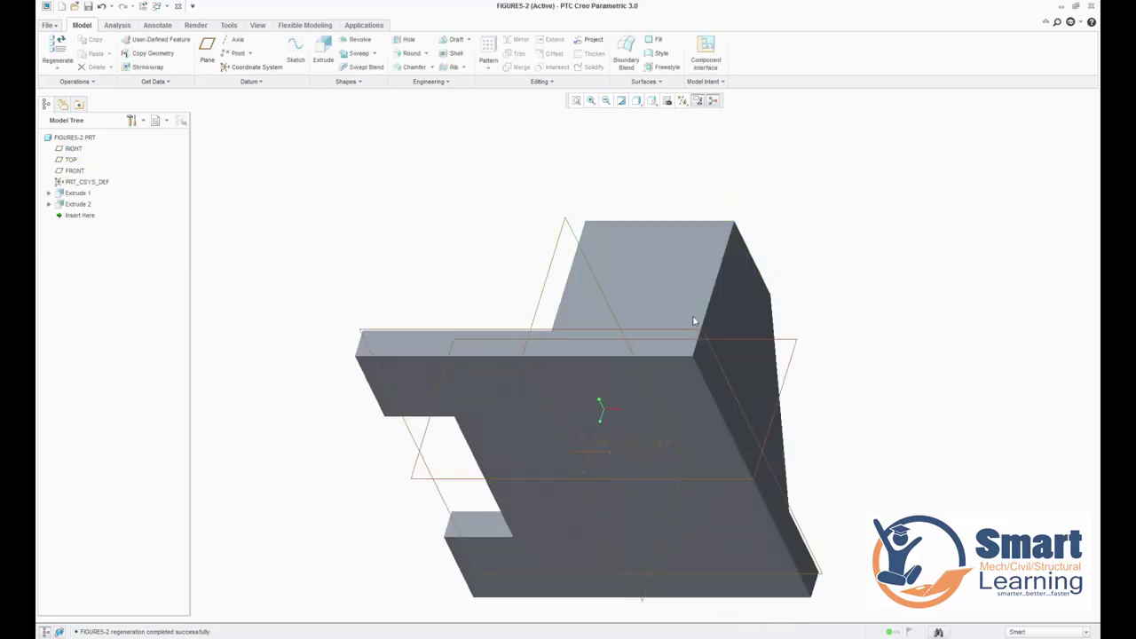
{"action": "middle_click_drag", "start_coordinate": [461, 250], "coordinate": [565, 324]}
{"action": "scroll", "coordinate": [507, 287], "scroll_direction": "down", "scroll_amount": 1}
{"action": "scroll", "coordinate": [508, 287], "scroll_direction": "up", "scroll_amount": 2}
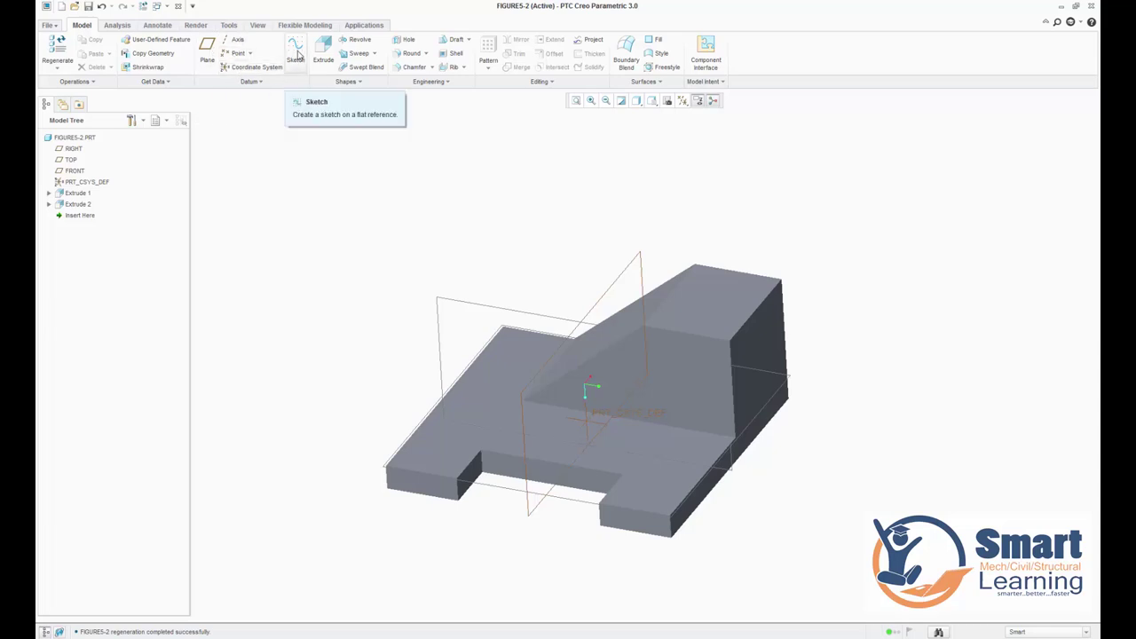
- Begin a new datum plane offset 150 from the part's tall flat side face, keeping the Offset constraint
{"action": "left_click", "coordinate": [207, 55]}
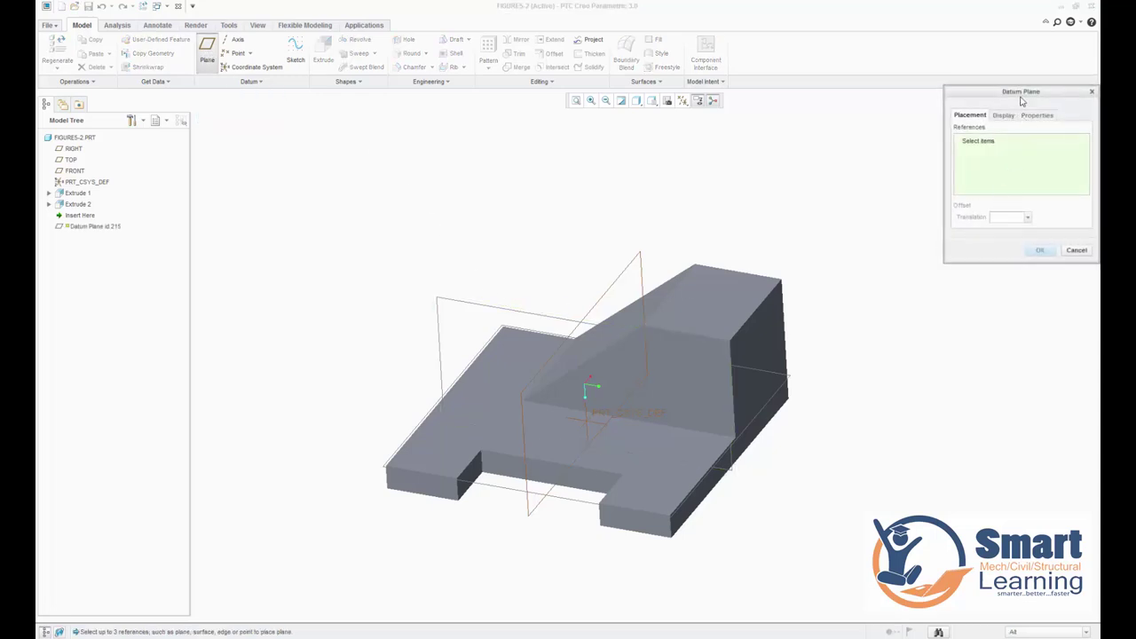
{"action": "left_click_drag", "start_coordinate": [1020, 94], "coordinate": [373, 129]}
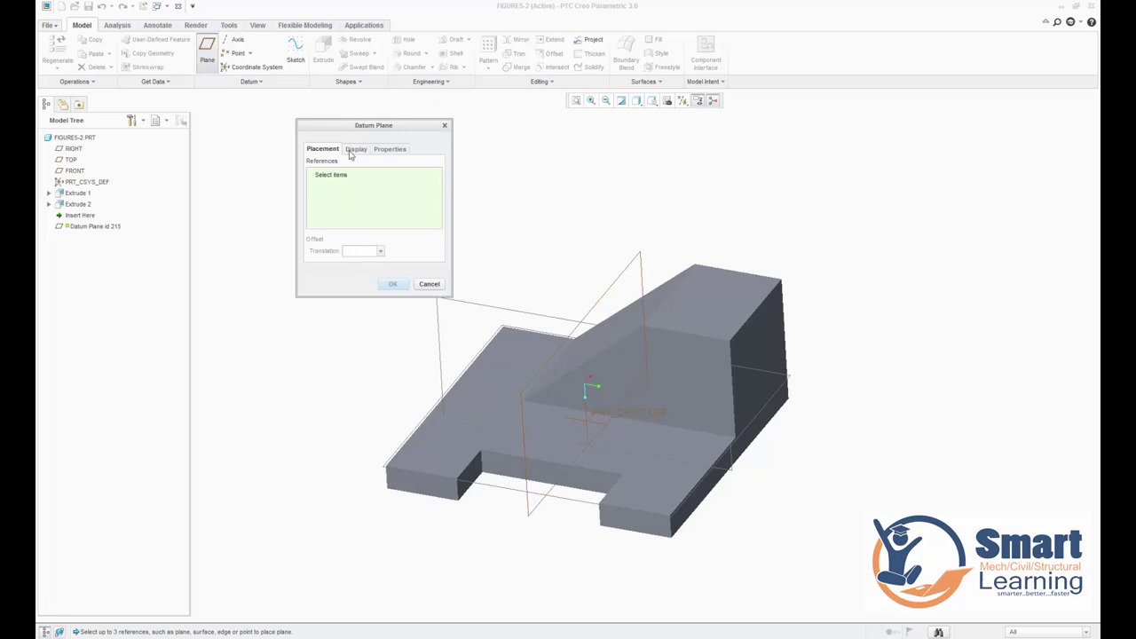
{"action": "left_click", "coordinate": [772, 329]}
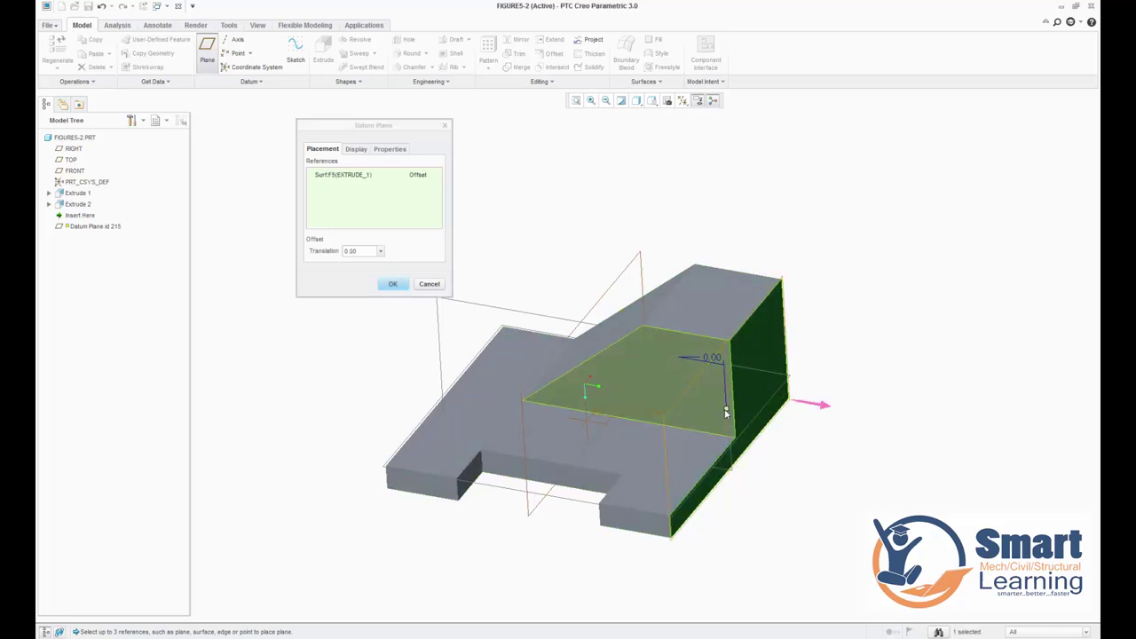
{"action": "left_click_drag", "start_coordinate": [725, 412], "coordinate": [852, 451]}
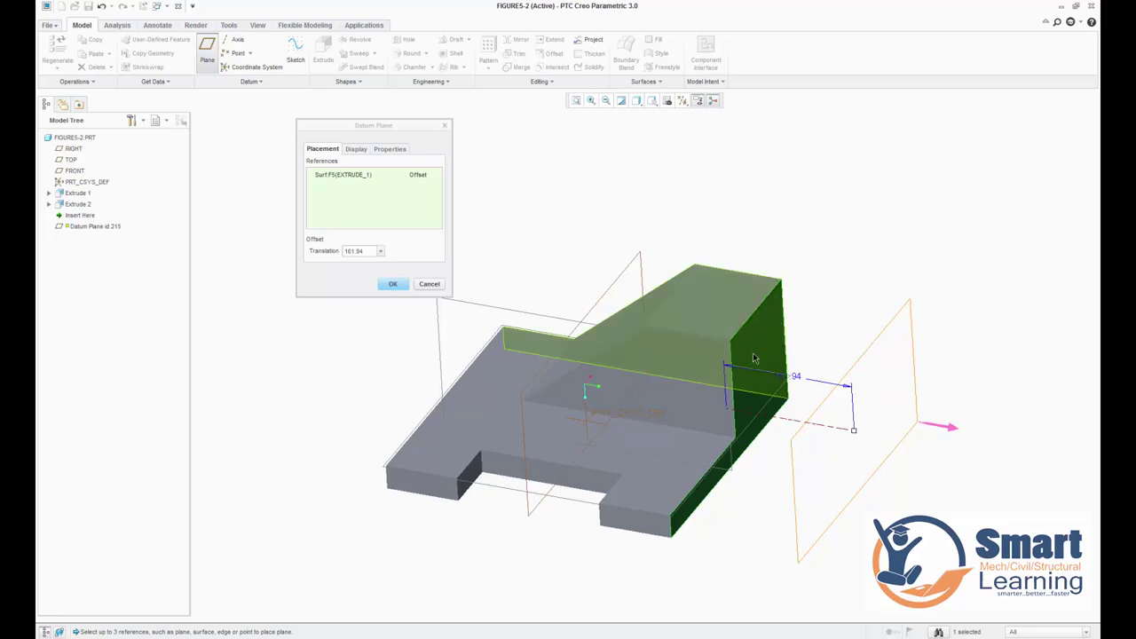
{"action": "double_click", "coordinate": [798, 380]}
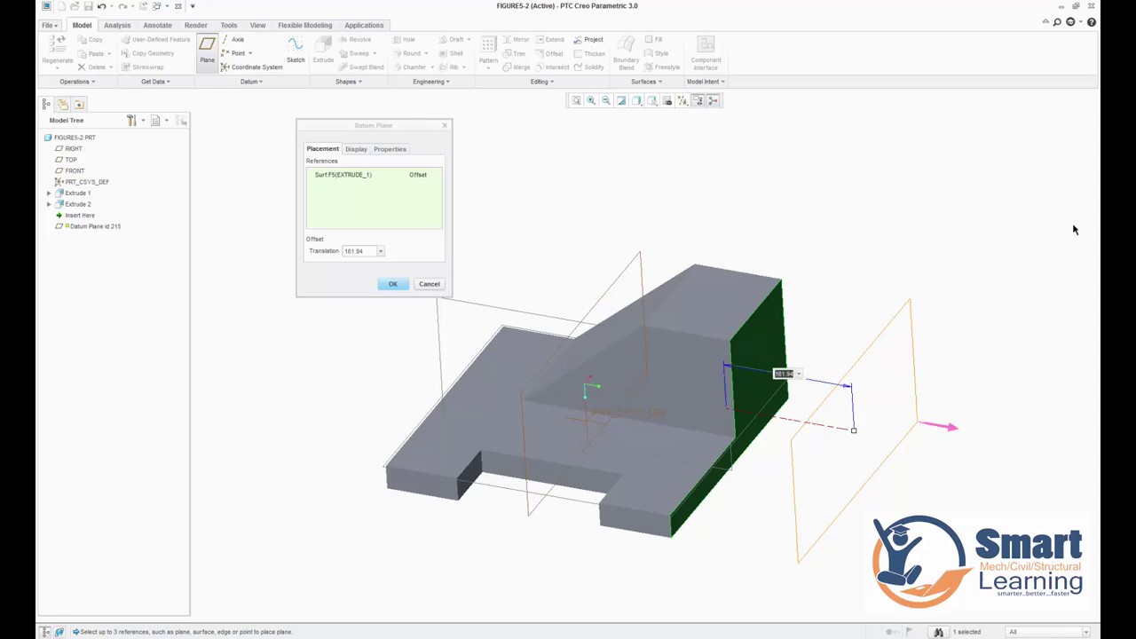
{"action": "type", "text": "150"}
{"action": "key", "text": "Return"}
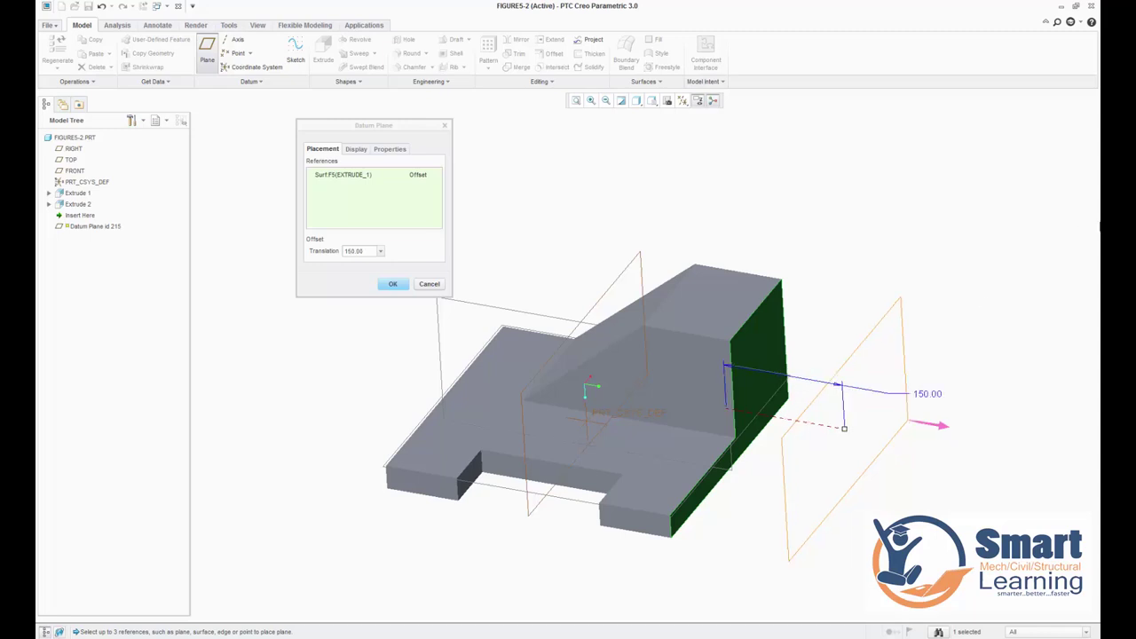
{"action": "left_click", "coordinate": [417, 176]}
{"action": "left_click", "coordinate": [420, 181]}
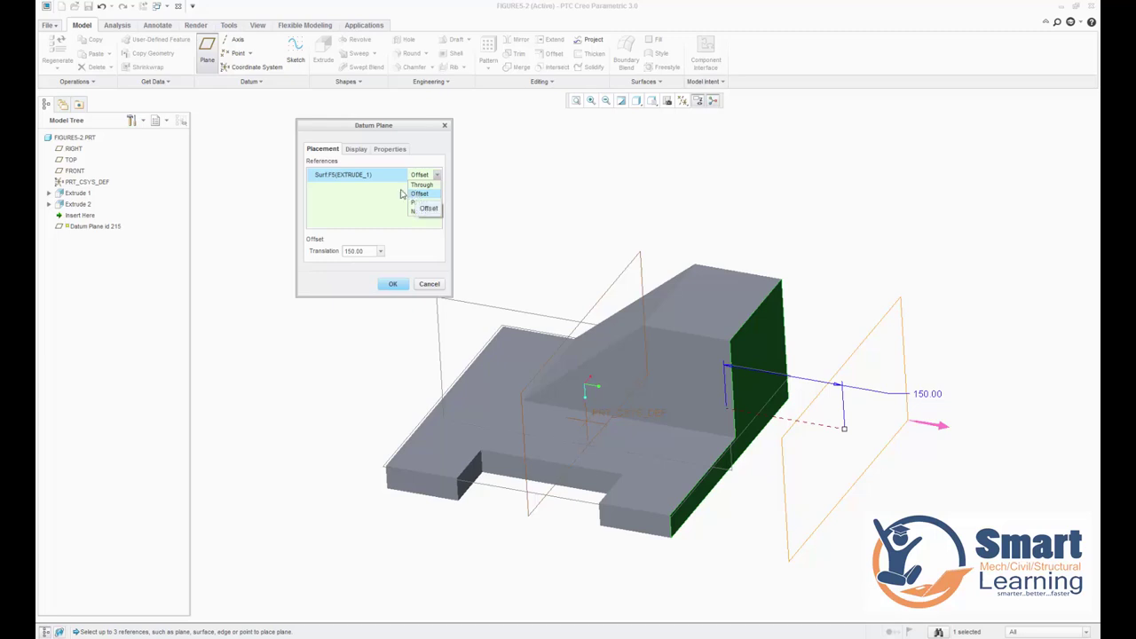
{"action": "left_click", "coordinate": [369, 193]}
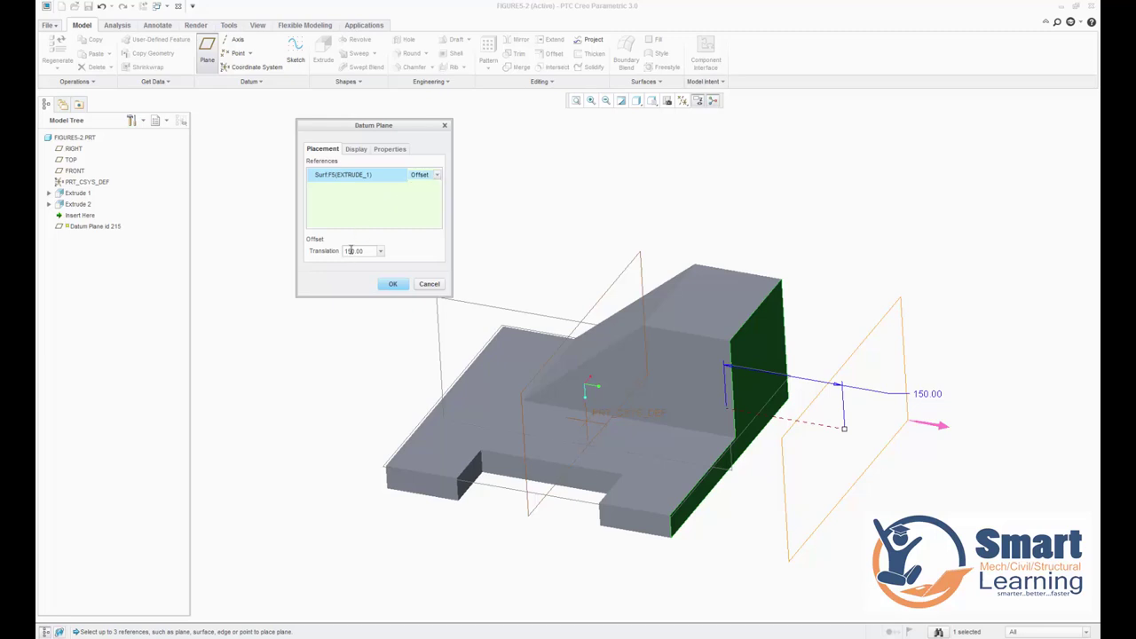
{"action": "double_click", "coordinate": [351, 250]}
- Flip the new plane's normal toward the part and adjust its outline to 400 wide and 200 high
{"action": "left_click", "coordinate": [355, 149]}
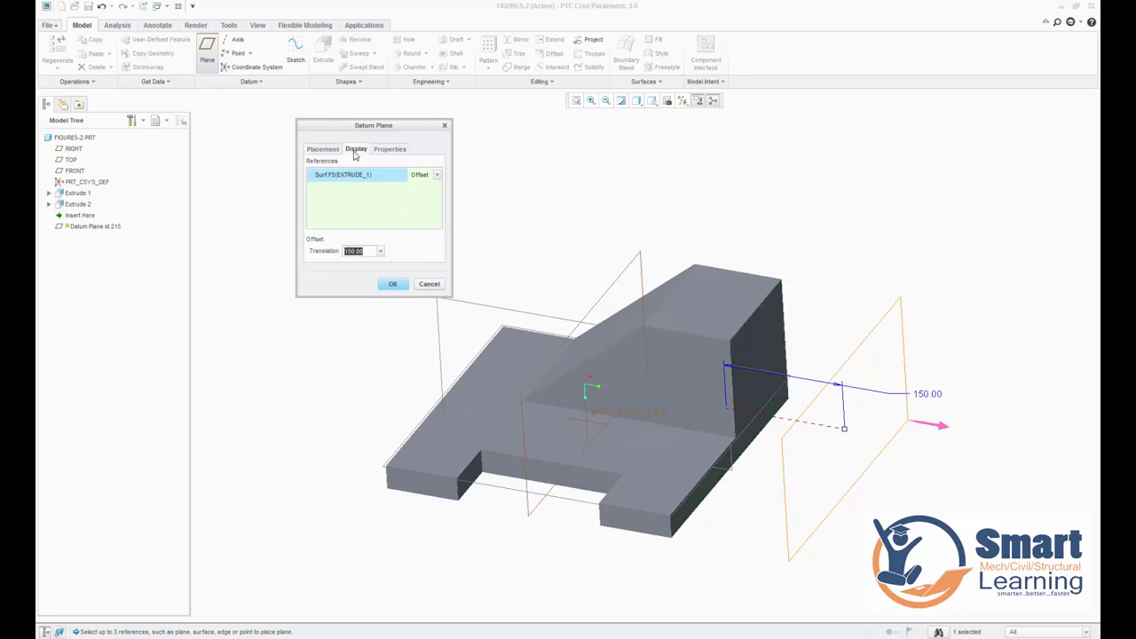
{"action": "left_click", "coordinate": [367, 167]}
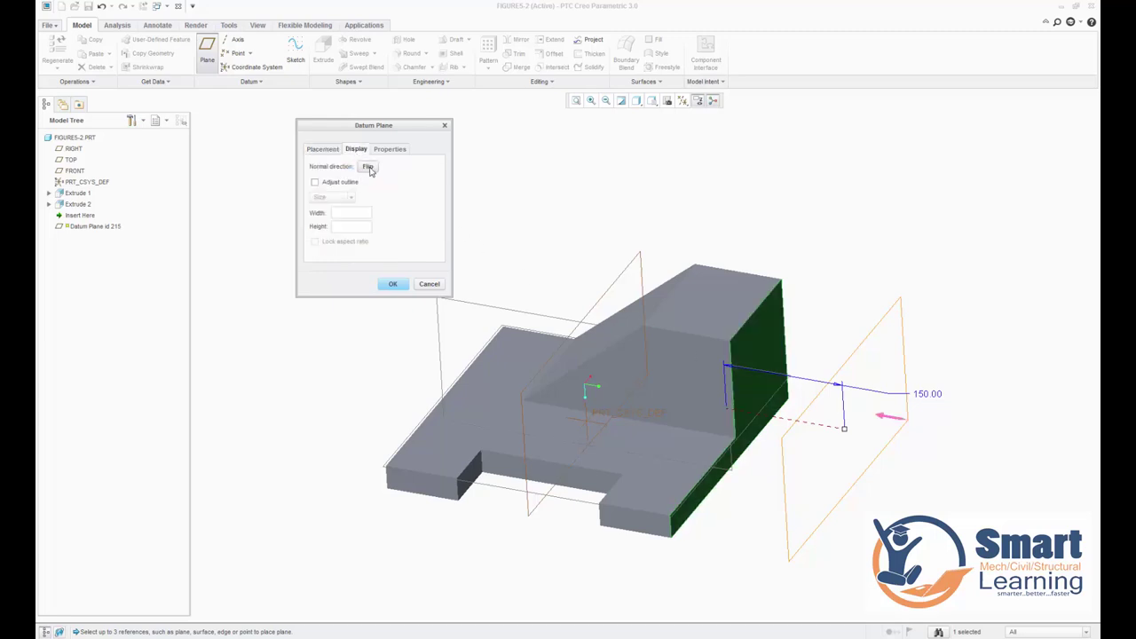
{"action": "left_click", "coordinate": [367, 167]}
{"action": "left_click", "coordinate": [369, 169]}
{"action": "left_click", "coordinate": [341, 183]}
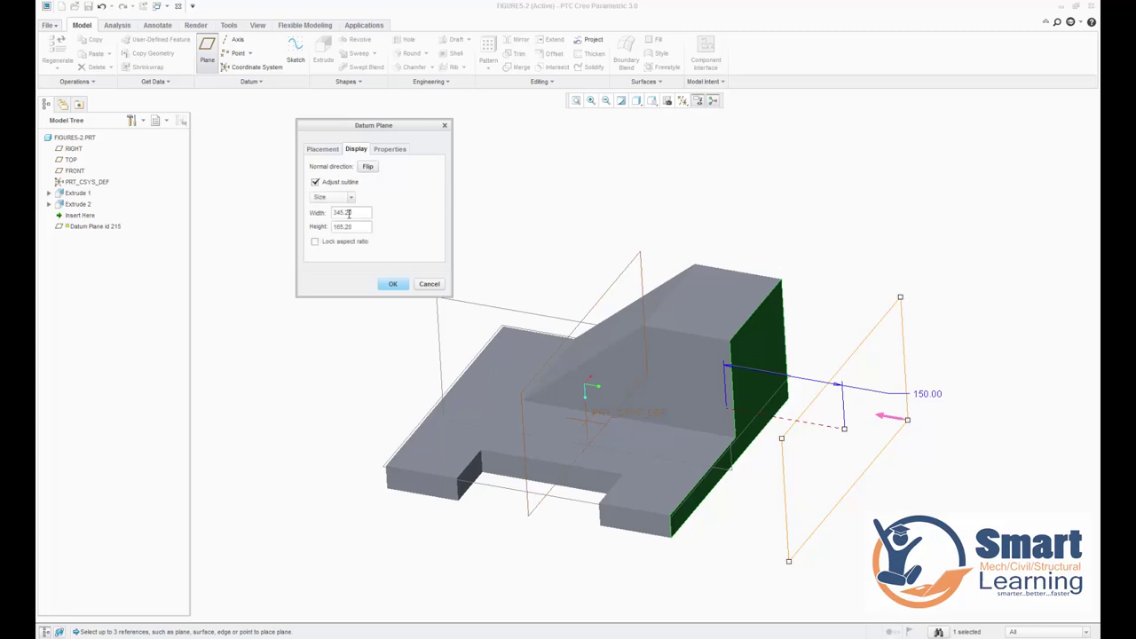
{"action": "left_click_drag", "start_coordinate": [358, 214], "coordinate": [286, 215]}
{"action": "type", "text": "400"}
{"action": "left_click_drag", "start_coordinate": [352, 227], "coordinate": [288, 221]}
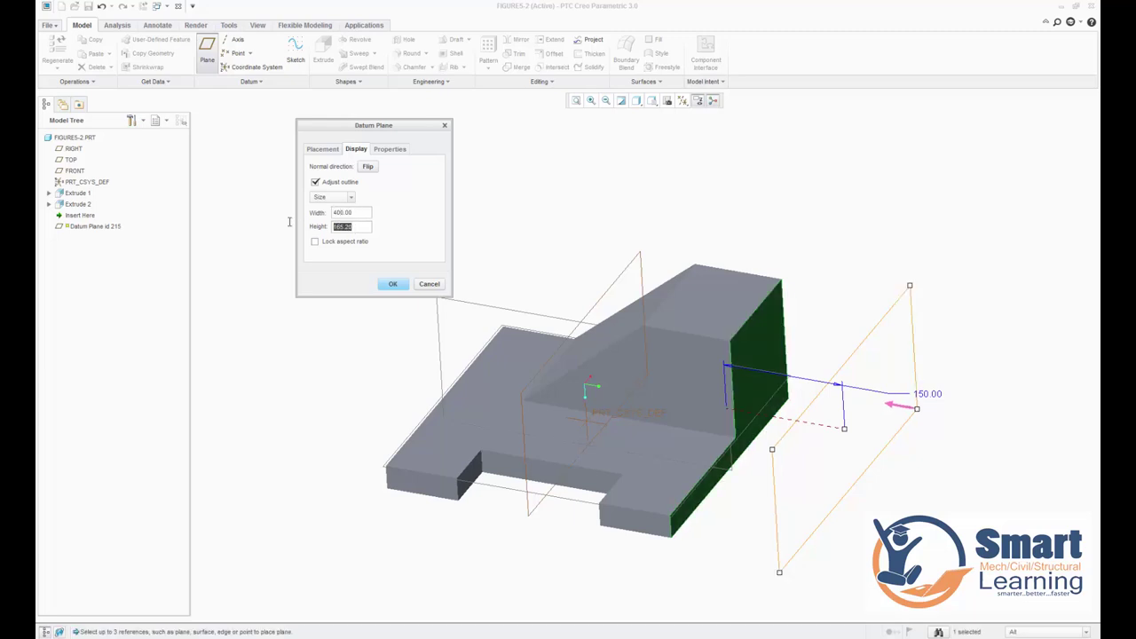
{"action": "type", "text": "200"}
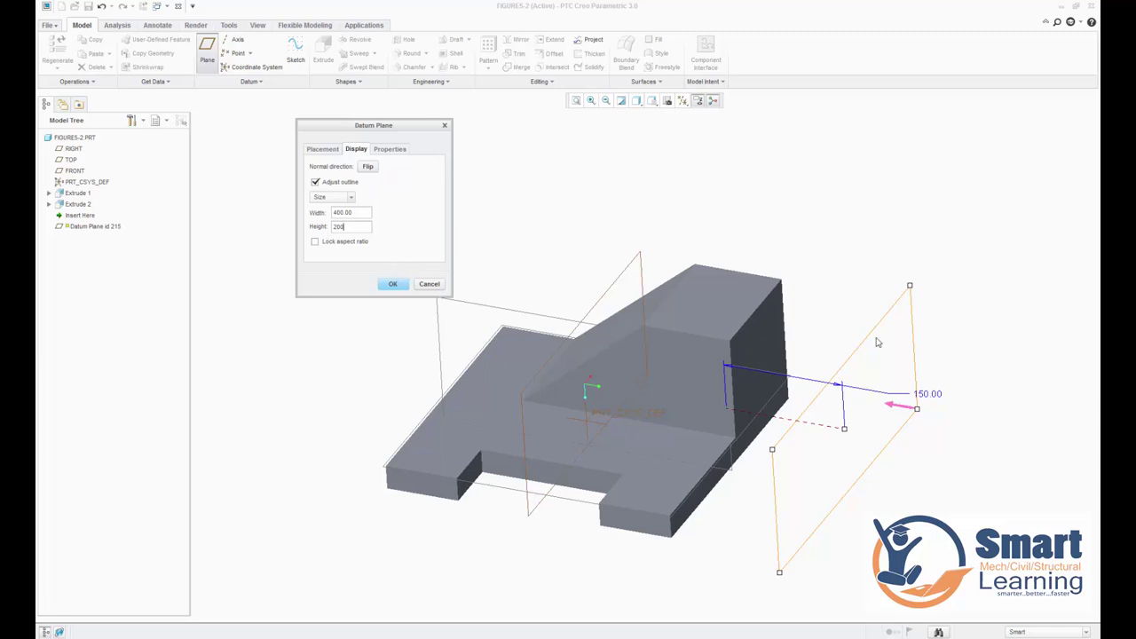
- Name the datum plane SLOT_PROJECTION and create it
{"action": "left_click", "coordinate": [391, 151]}
{"action": "left_click", "coordinate": [390, 151]}
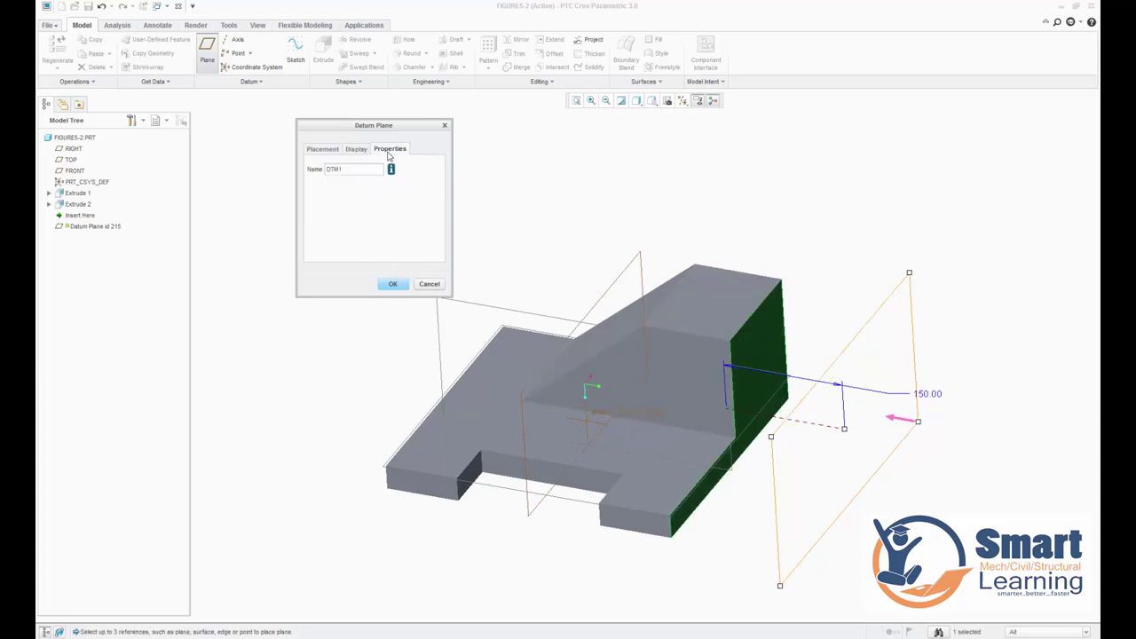
{"action": "double_click", "coordinate": [346, 169]}
{"action": "type", "text": "slot projection"}
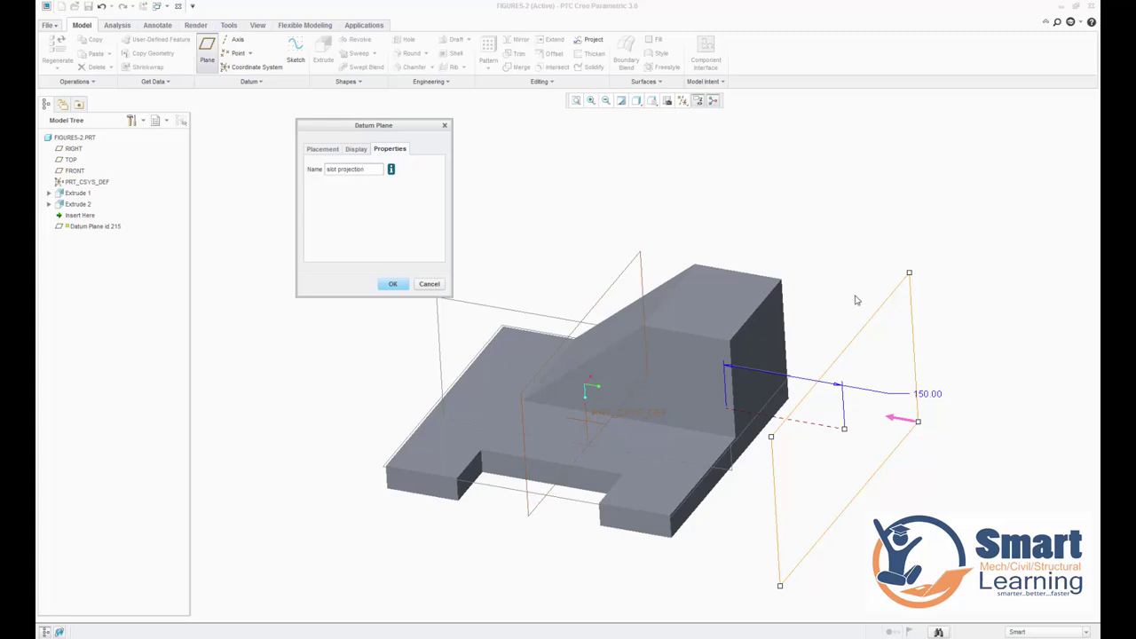
{"action": "left_click", "coordinate": [364, 168]}
{"action": "left_click", "coordinate": [395, 290]}
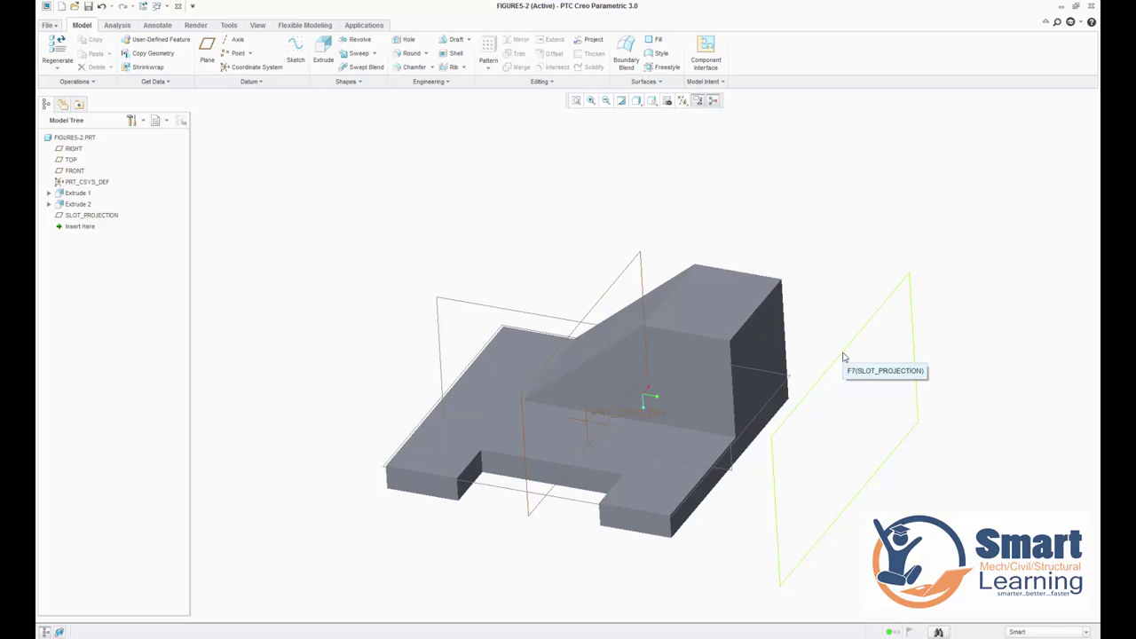
- Start an extrusion with SLOT_PROJECTION as its sketch plane and orient the view parallel to the sketch
{"action": "middle_click_drag", "start_coordinate": [900, 510], "coordinate": [919, 496]}
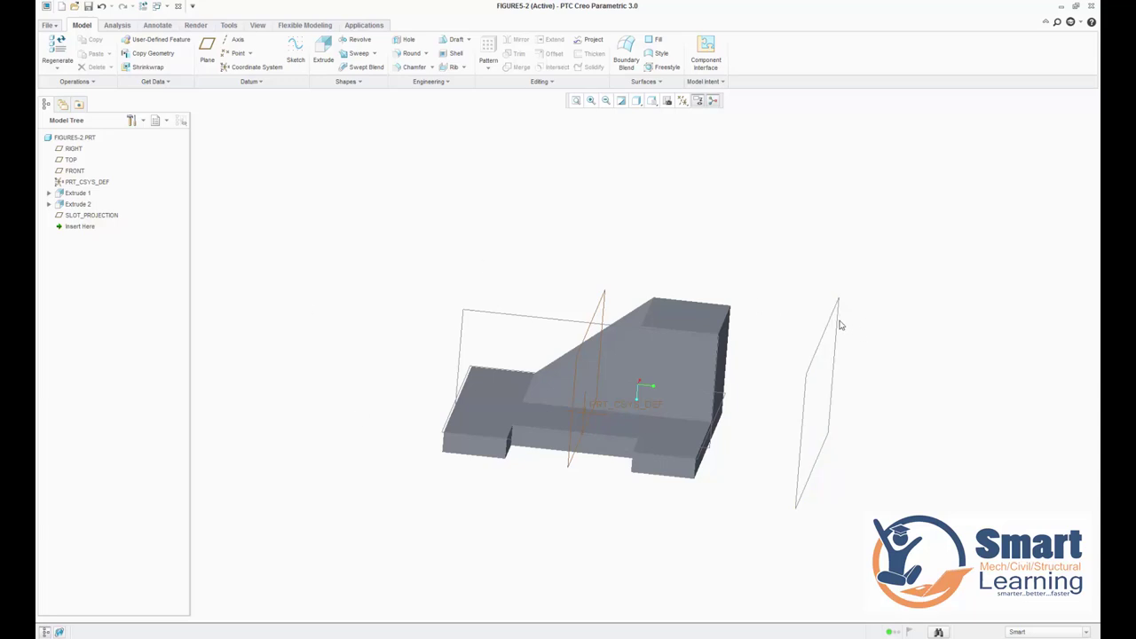
{"action": "left_click", "coordinate": [323, 51]}
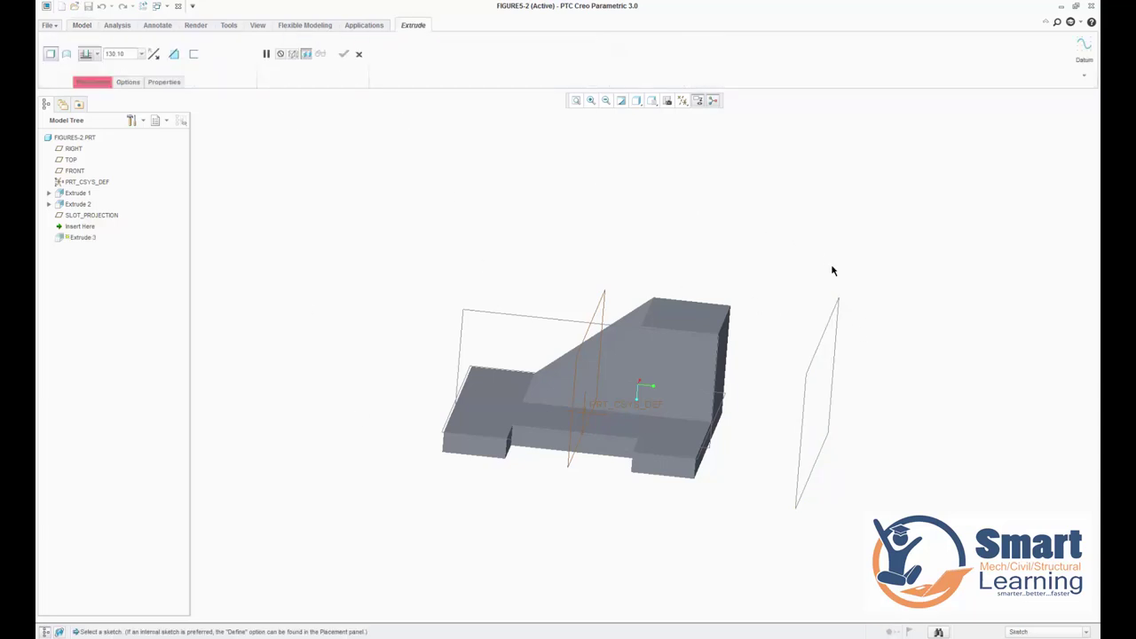
{"action": "left_click", "coordinate": [840, 317]}
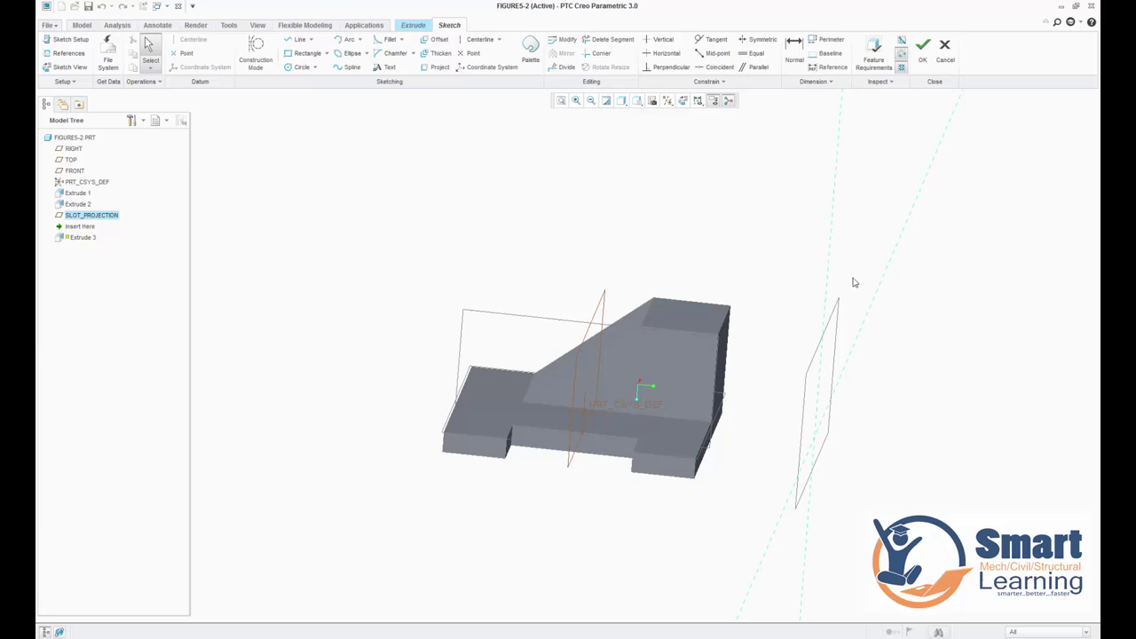
{"action": "left_click", "coordinate": [682, 100]}
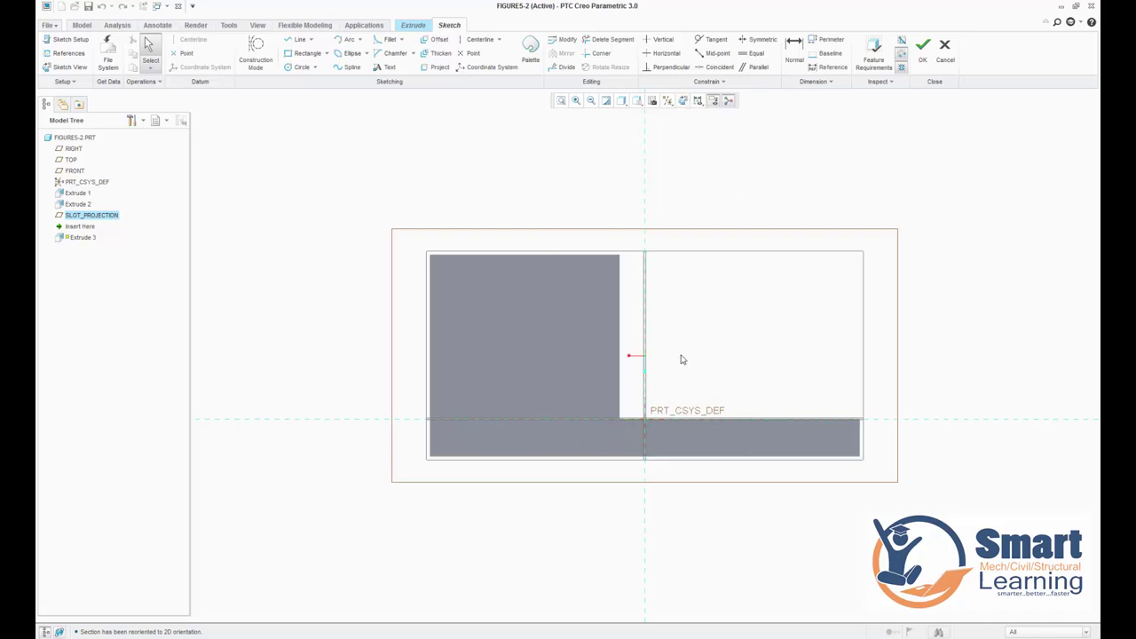
- Sketch a horizontal rectangle about 368 by 30 across the raised block, extending beyond both of its sides
{"action": "left_click", "coordinate": [304, 54]}
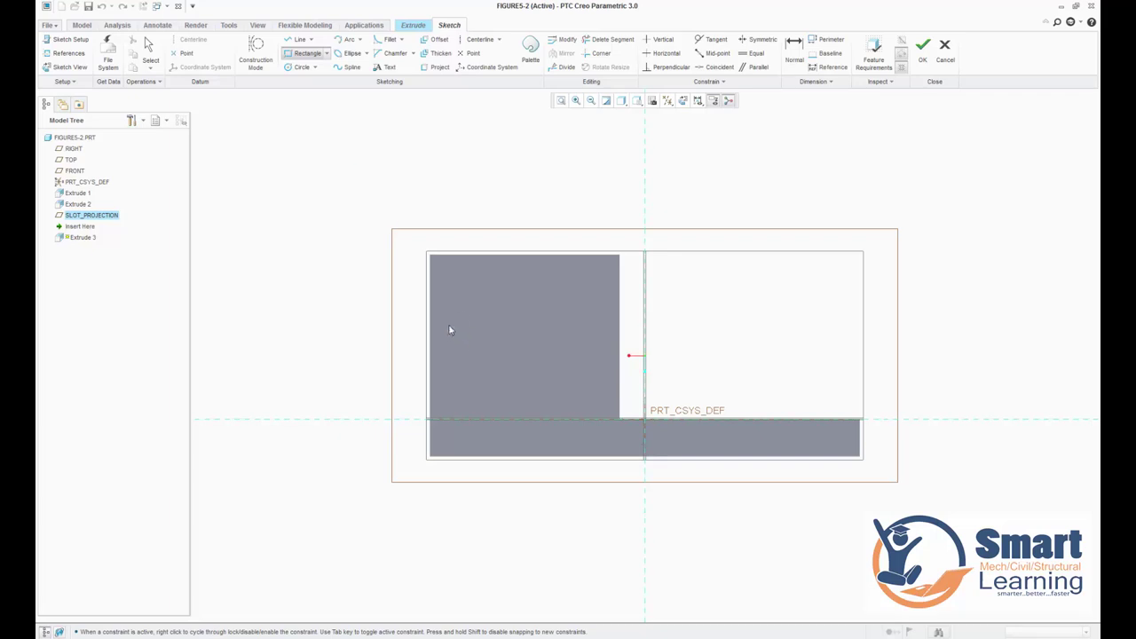
{"action": "left_click", "coordinate": [286, 308]}
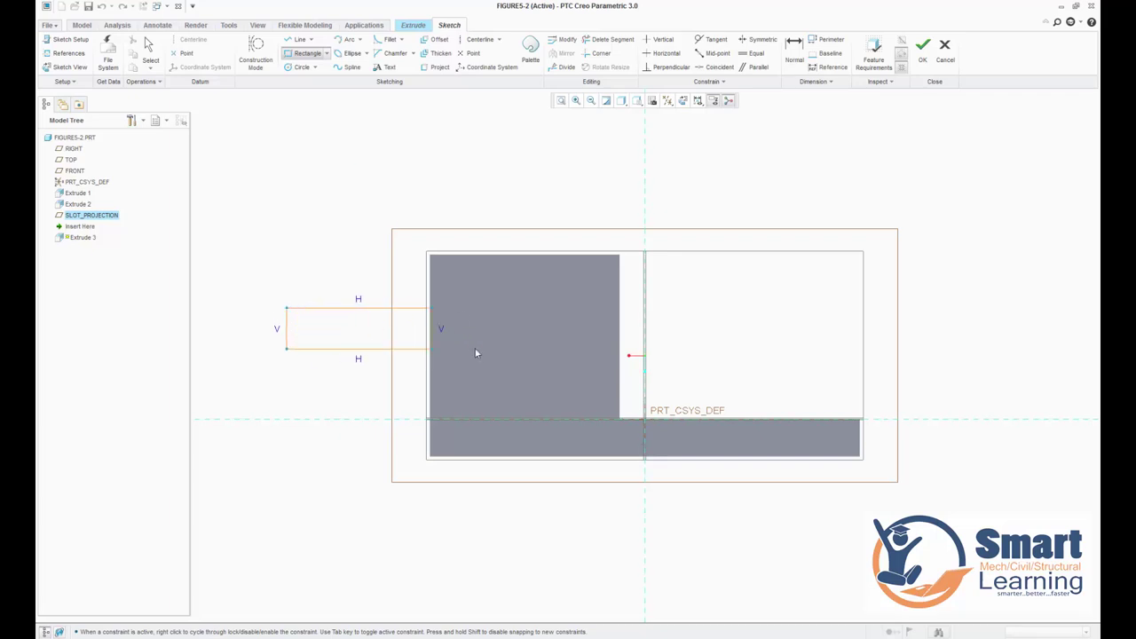
{"action": "left_click", "coordinate": [752, 345]}
{"action": "middle_click", "coordinate": [830, 330]}
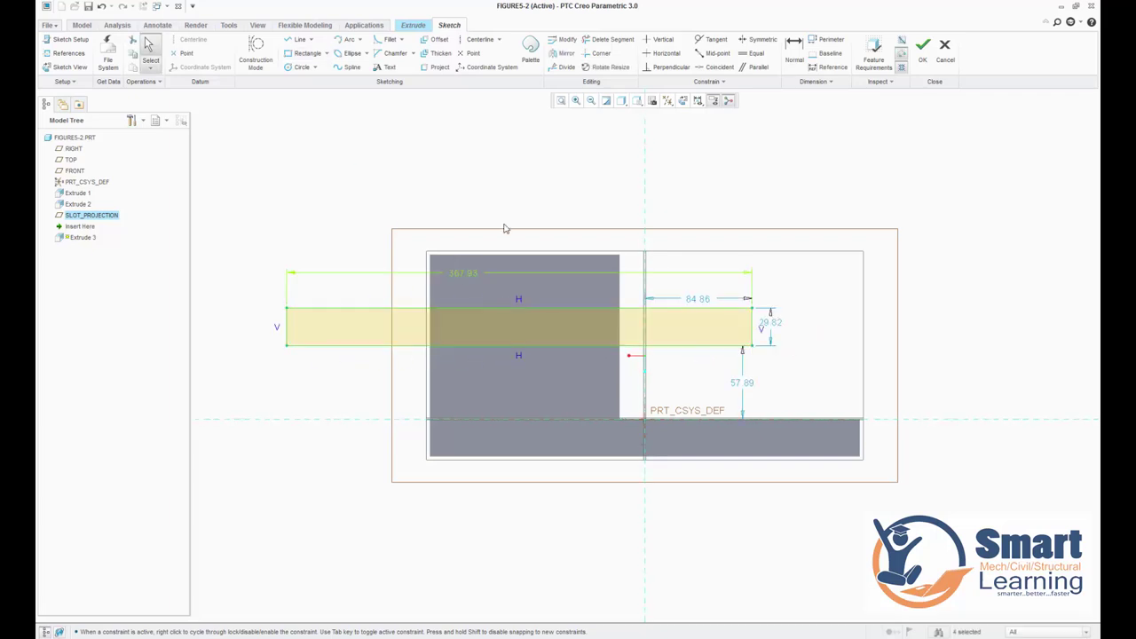
- Set the rectangle's width to 400, height to 30 and distance above the horizontal reference to 55, and finish the sketch
{"action": "double_click", "coordinate": [454, 274]}
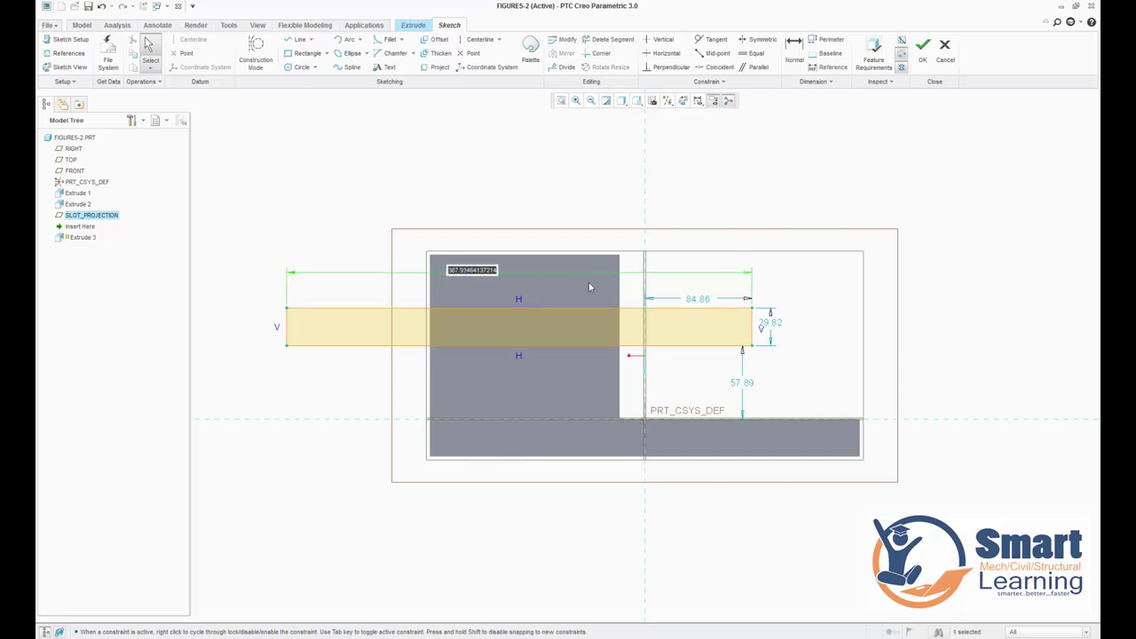
{"action": "type", "text": "400"}
{"action": "key", "text": "Return"}
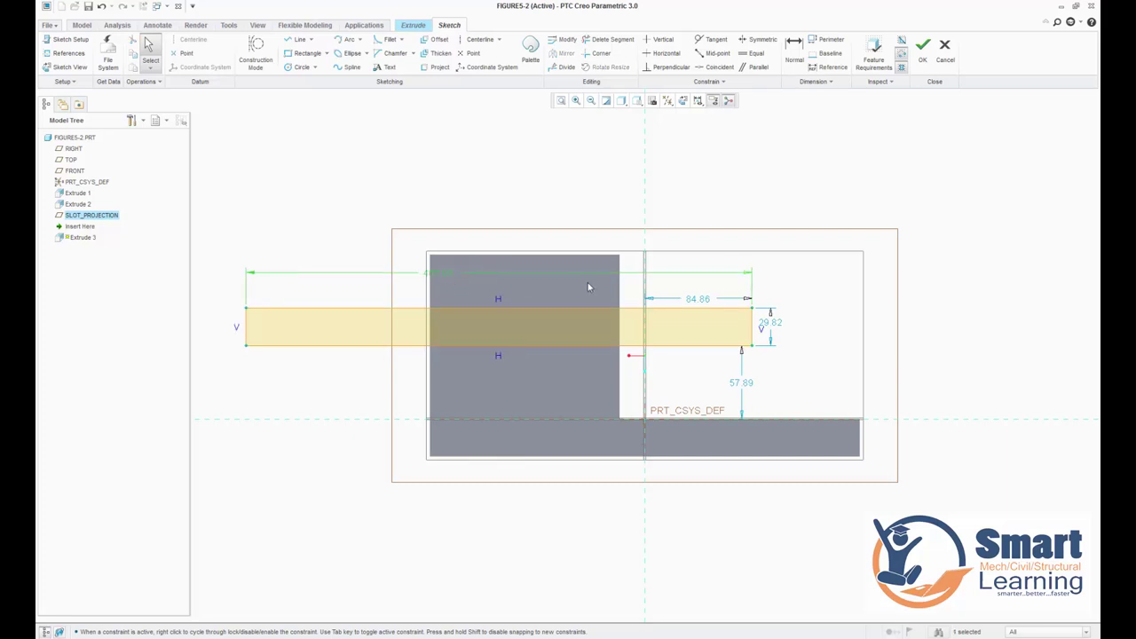
{"action": "double_click", "coordinate": [738, 387]}
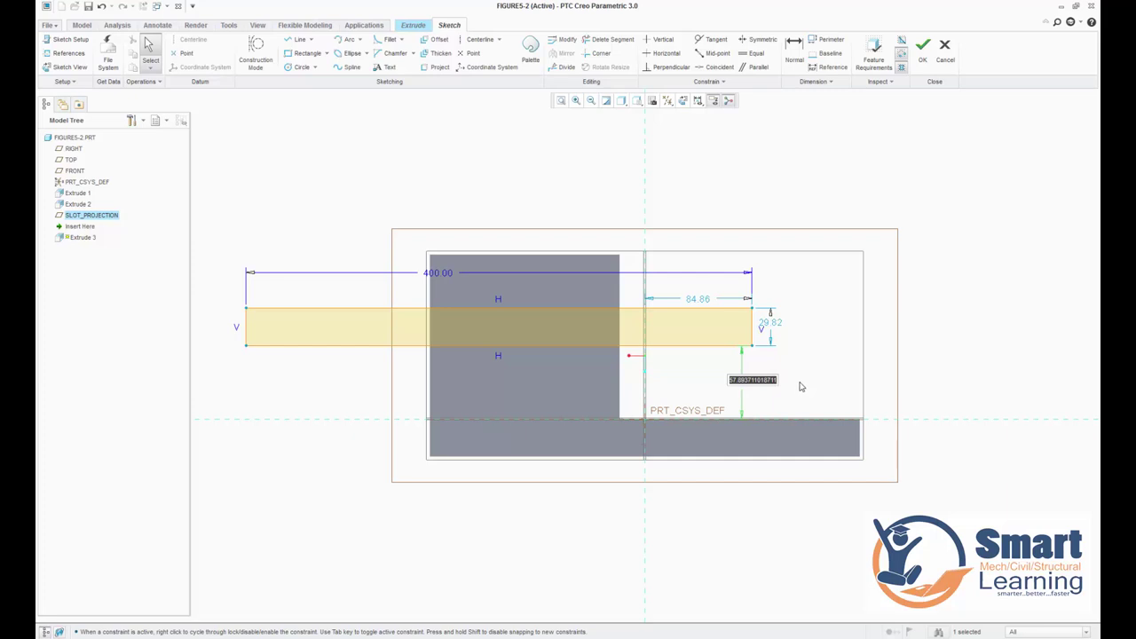
{"action": "type", "text": "55"}
{"action": "key", "text": "Return"}
{"action": "double_click", "coordinate": [768, 323]}
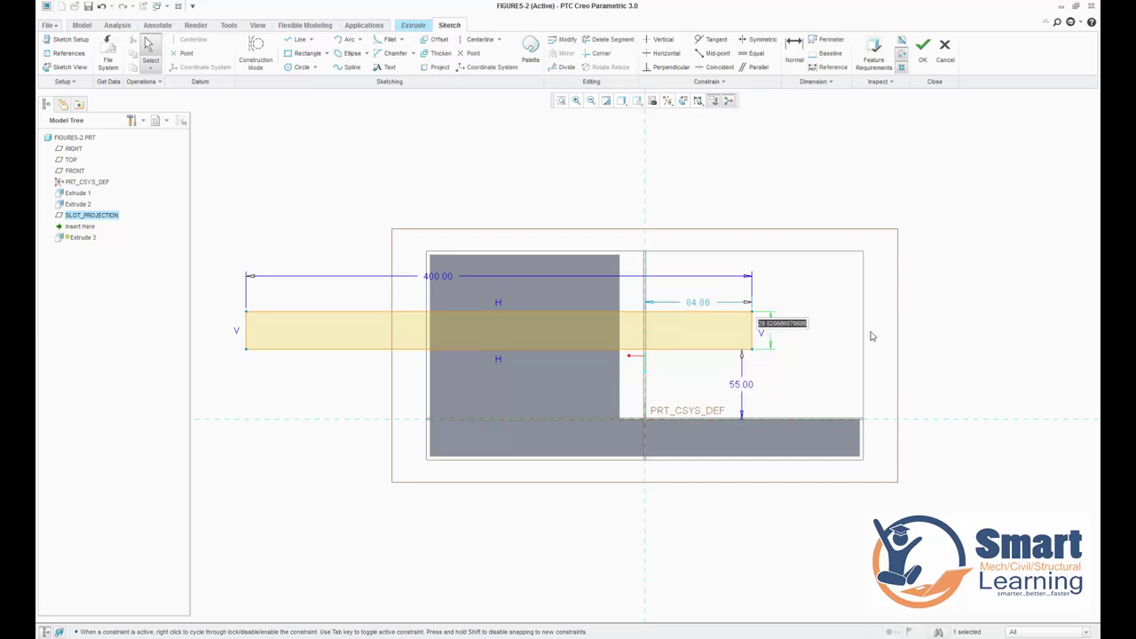
{"action": "type", "text": "30"}
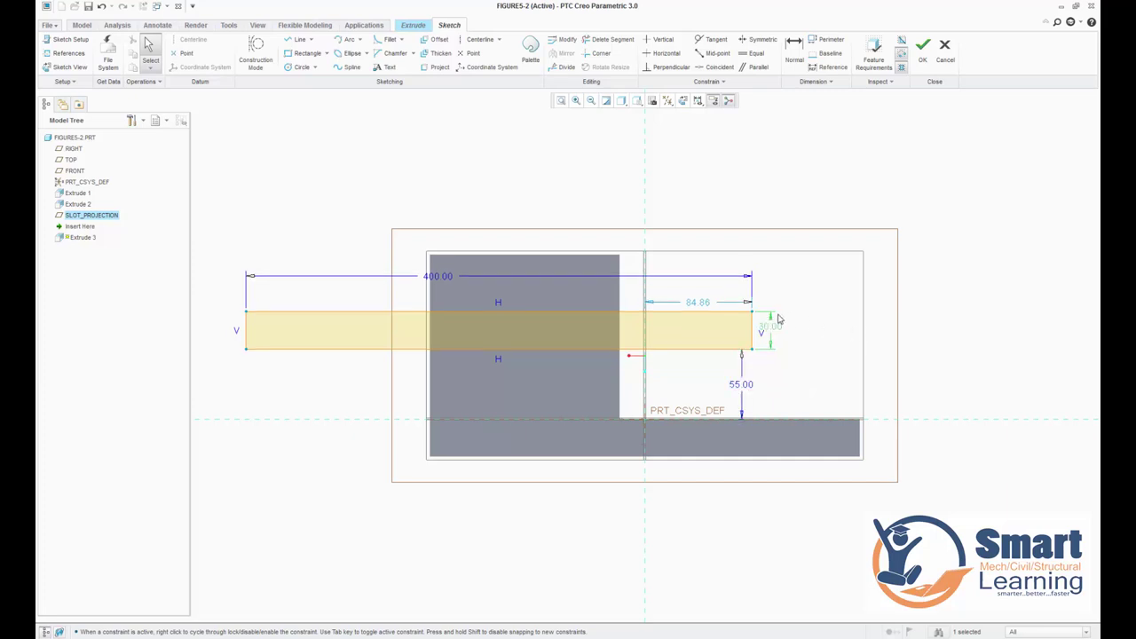
{"action": "key", "text": "Return"}
{"action": "left_click", "coordinate": [807, 308]}
{"action": "left_click", "coordinate": [923, 46]}
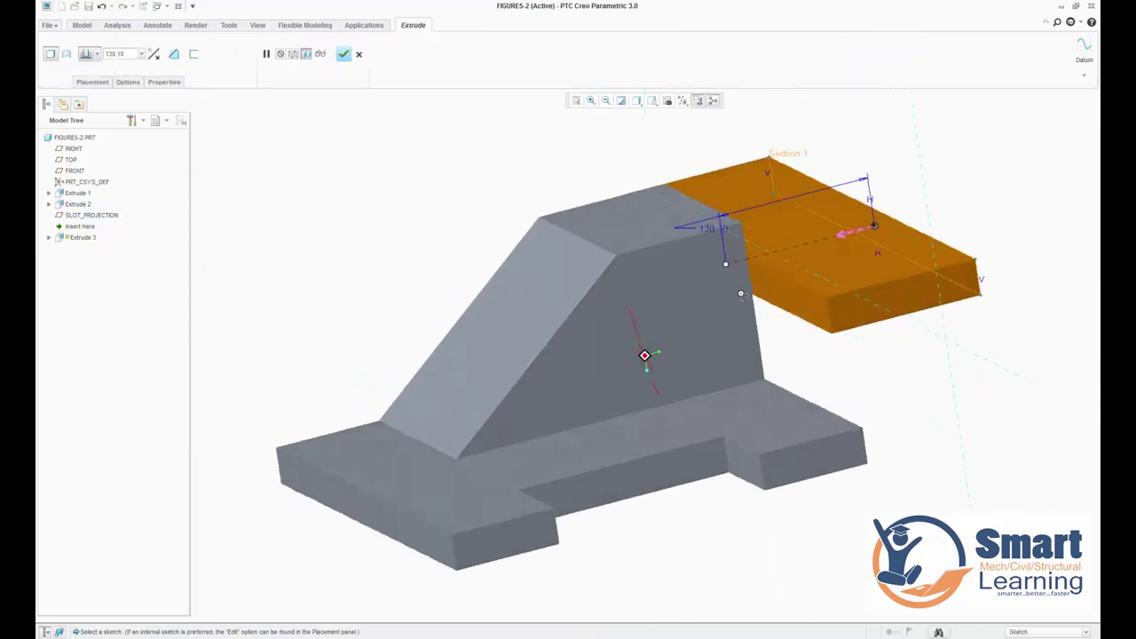
- Extrude the rectangle to a depth of 250 toward the part and complete the feature
{"action": "left_click_drag", "start_coordinate": [769, 227], "coordinate": [636, 250]}
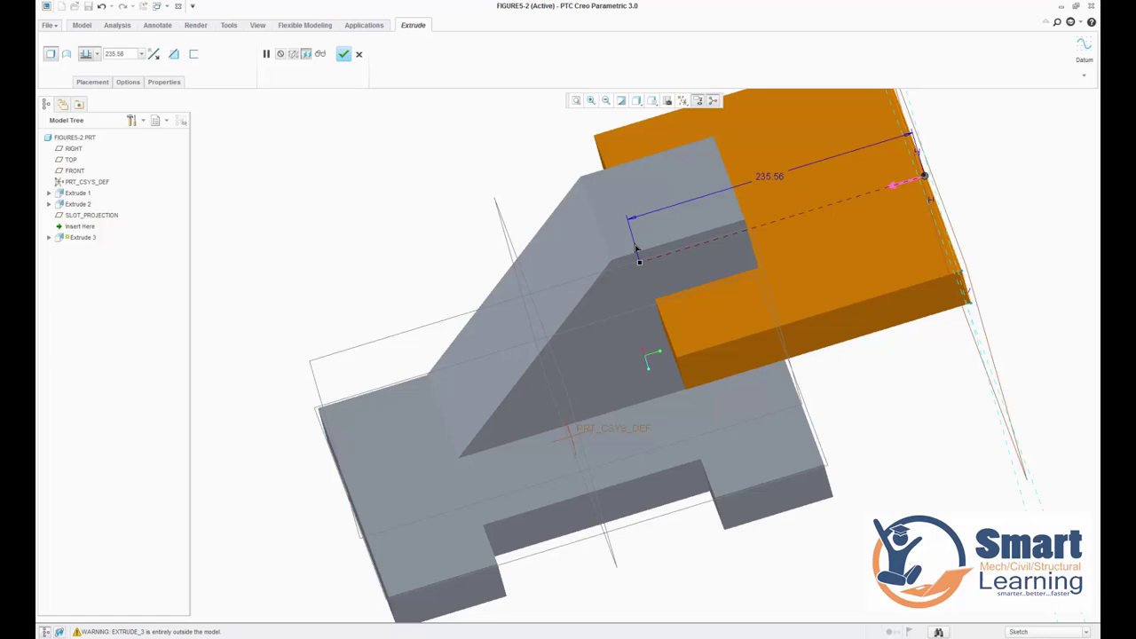
{"action": "double_click", "coordinate": [766, 177]}
{"action": "type", "text": "250"}
{"action": "key", "text": "Return"}
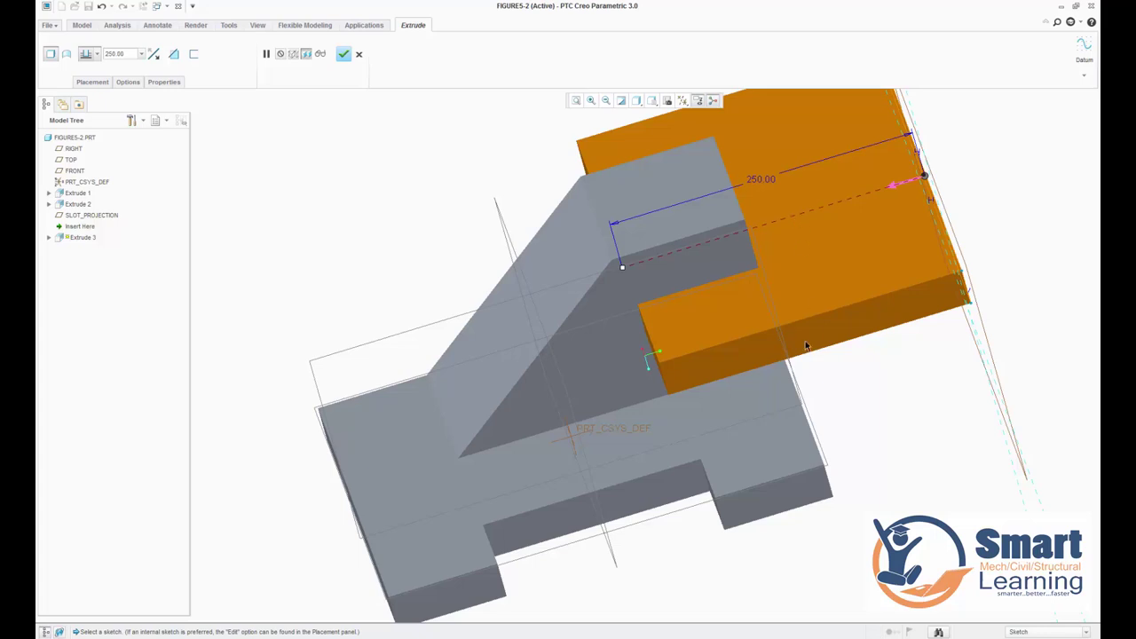
{"action": "left_click", "coordinate": [343, 54]}
{"action": "left_click", "coordinate": [420, 246]}
{"action": "middle_click_drag", "start_coordinate": [530, 432], "coordinate": [805, 295]}
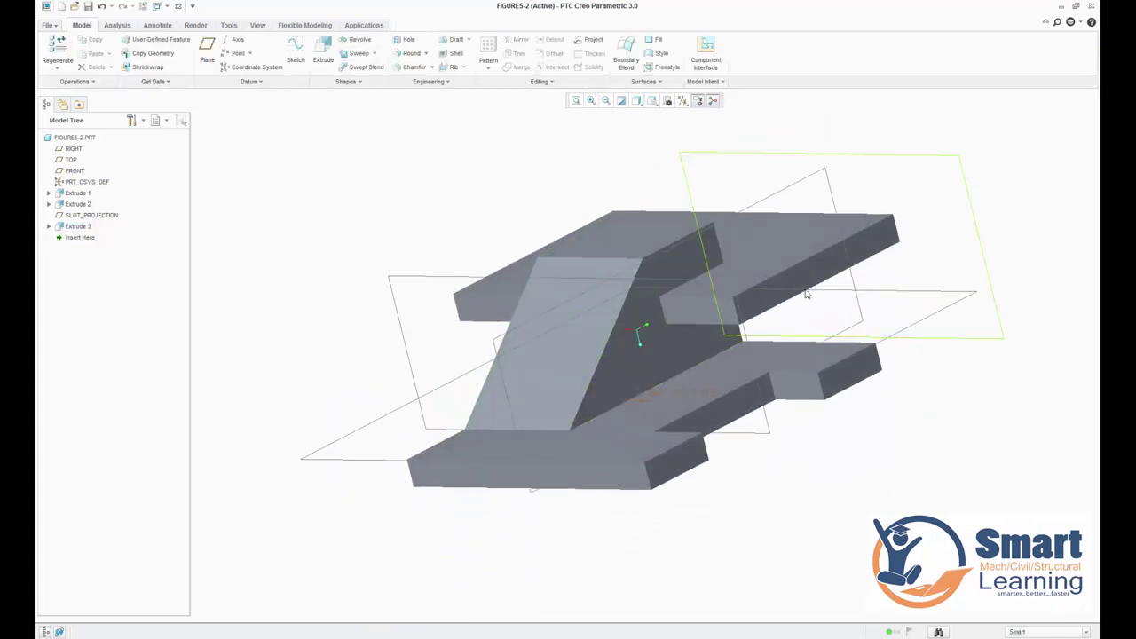
- Select the SLOT_PROJECTION plane, restrict the selection filter to Features, and pick datum planes and the base extrusion to test it
{"action": "left_click", "coordinate": [964, 190]}
{"action": "mouse_move", "coordinate": [877, 288]}
{"action": "middle_mouse_down"}
{"action": "mouse_move", "coordinate": [803, 286]}
{"action": "mouse_move", "coordinate": [788, 271]}
{"action": "mouse_move", "coordinate": [632, 437]}
{"action": "mouse_move", "coordinate": [608, 447]}
{"action": "mouse_move", "coordinate": [629, 370]}
{"action": "mouse_move", "coordinate": [612, 418]}
{"action": "mouse_move", "coordinate": [648, 458]}
{"action": "middle_mouse_up"}
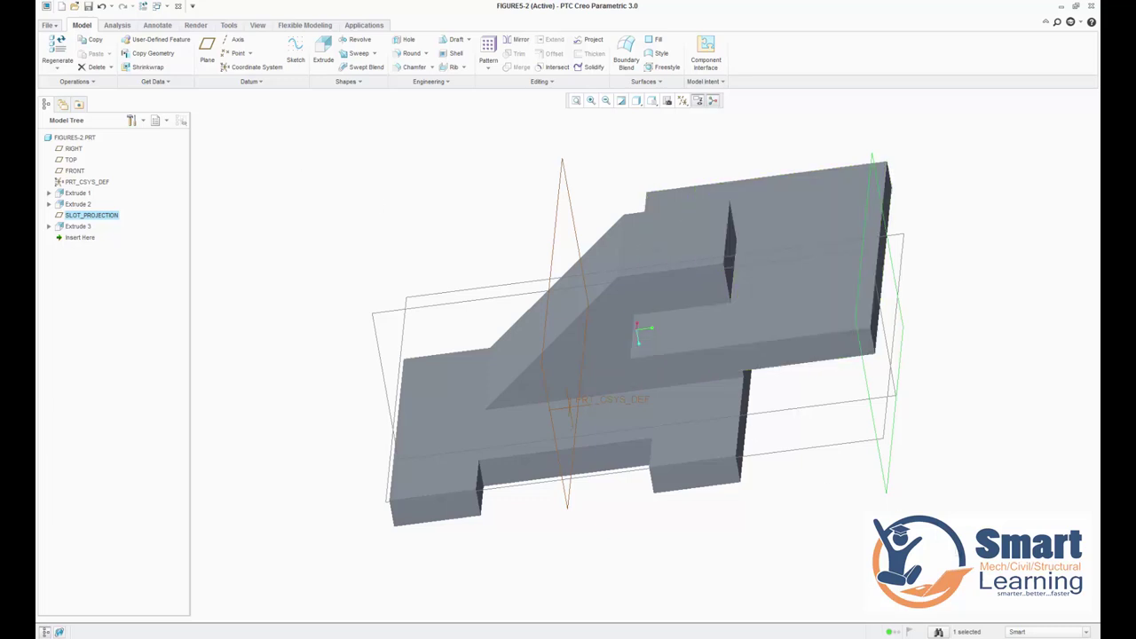
{"action": "left_click", "coordinate": [1044, 631]}
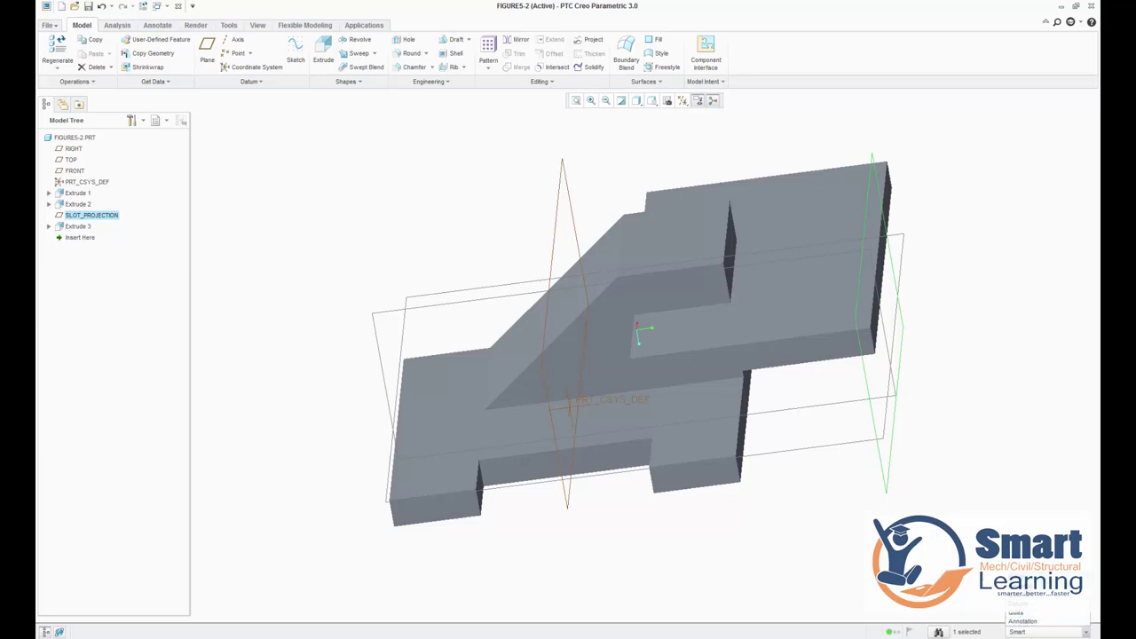
{"action": "left_click", "coordinate": [1021, 585]}
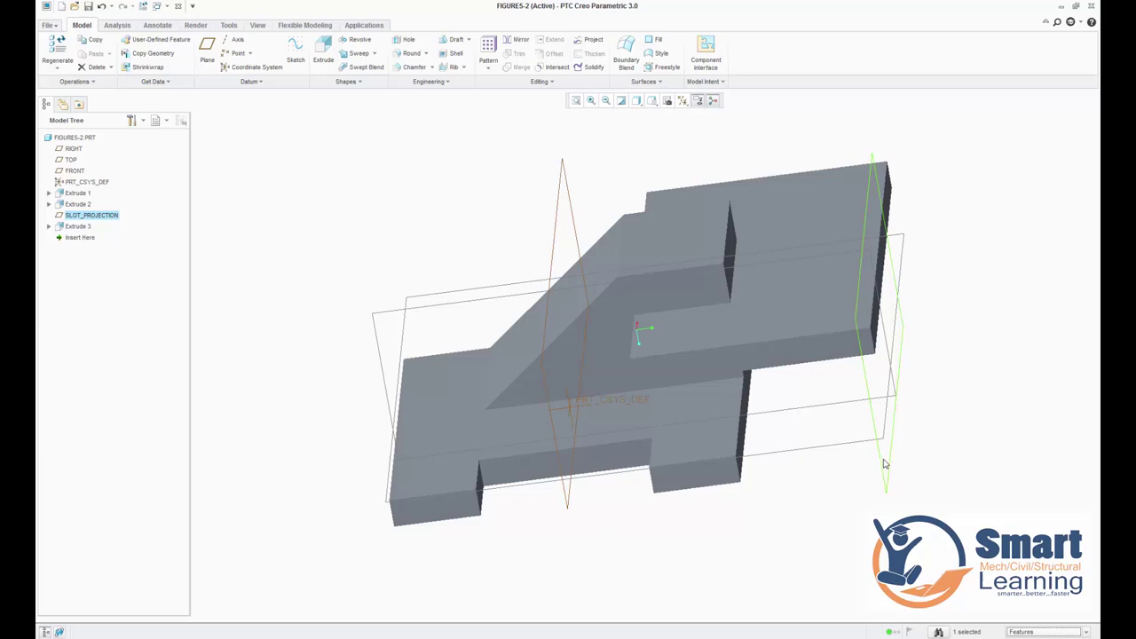
{"action": "left_click", "coordinate": [837, 448]}
{"action": "left_click", "coordinate": [816, 408]}
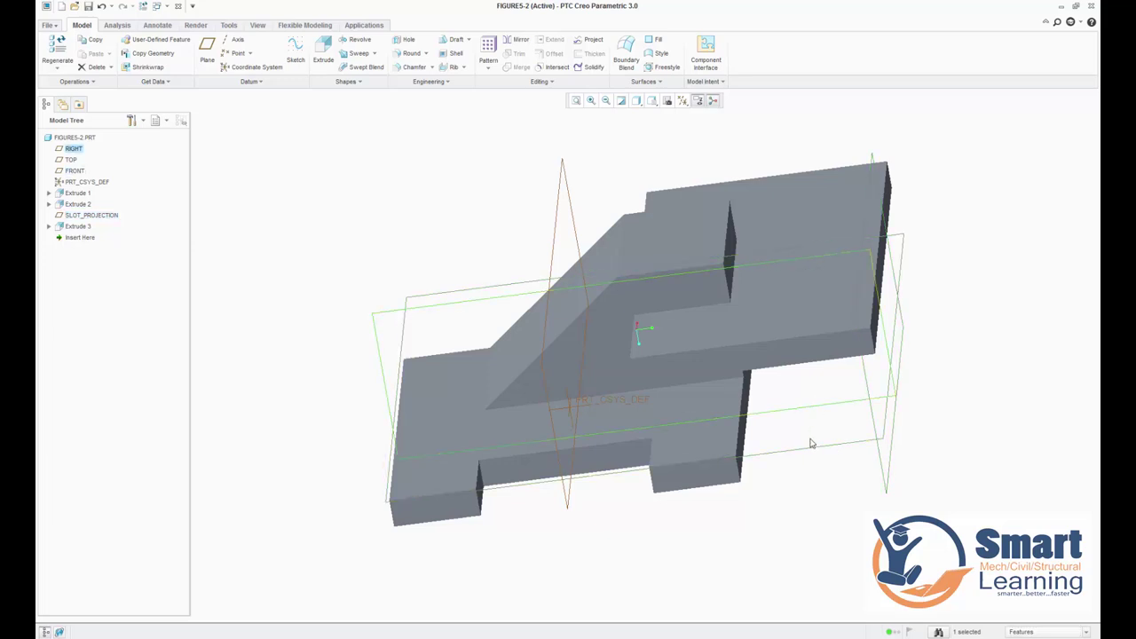
{"action": "left_click", "coordinate": [469, 395]}
{"action": "left_click", "coordinate": [834, 527]}
- Restrict the selection filter to Datums and test it by picking a datum plane at the end of the part
{"action": "left_click", "coordinate": [1032, 630]}
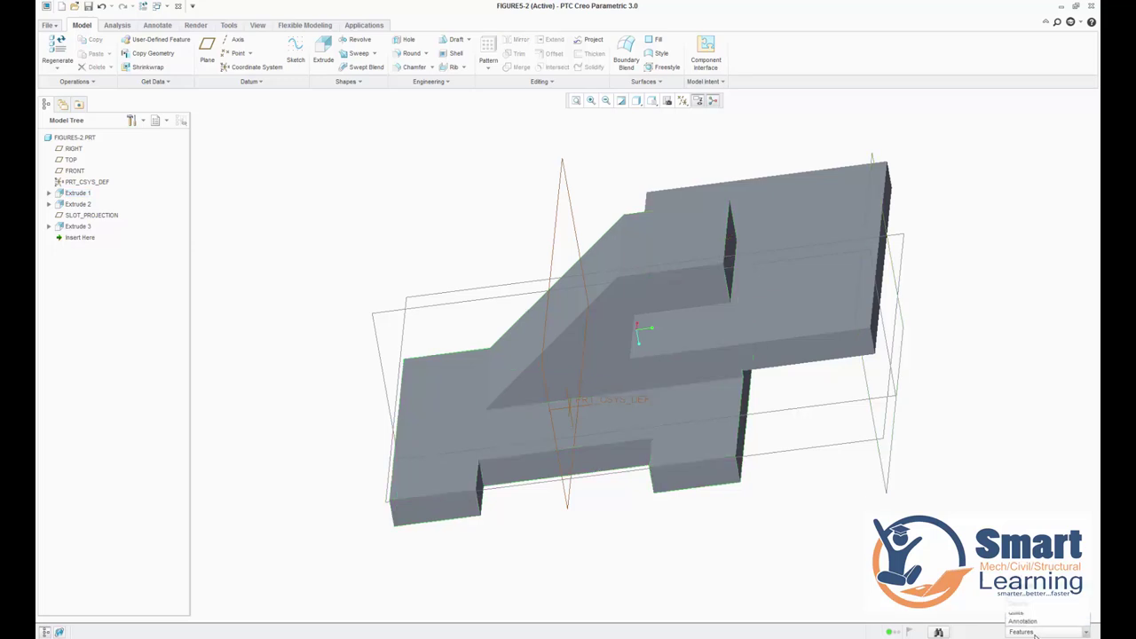
{"action": "left_click", "coordinate": [1028, 605]}
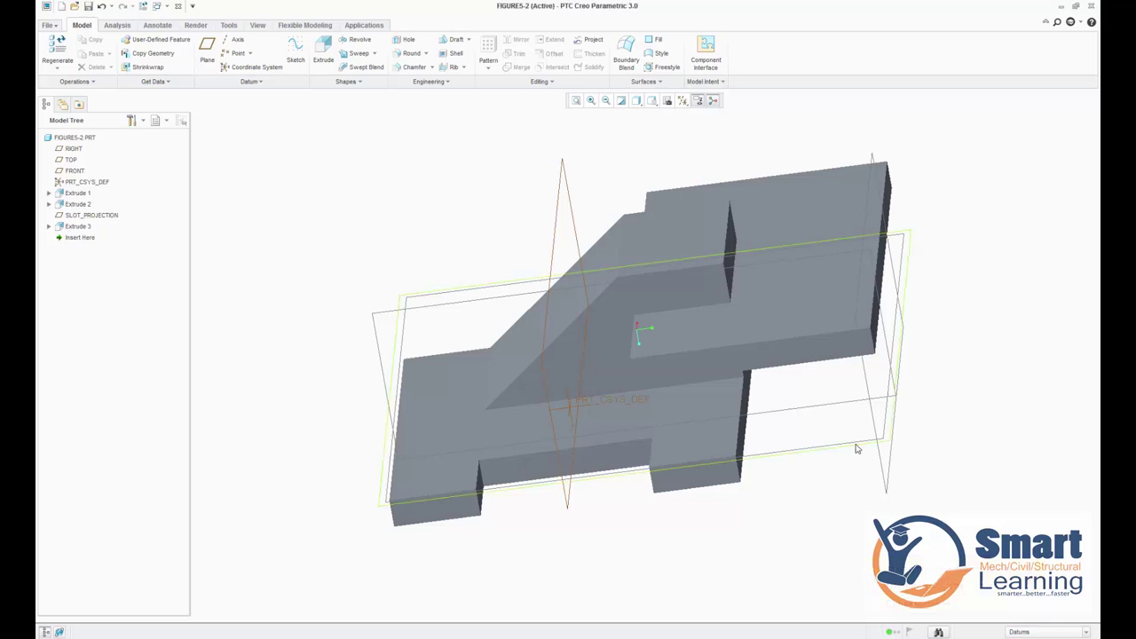
{"action": "left_click", "coordinate": [891, 410]}
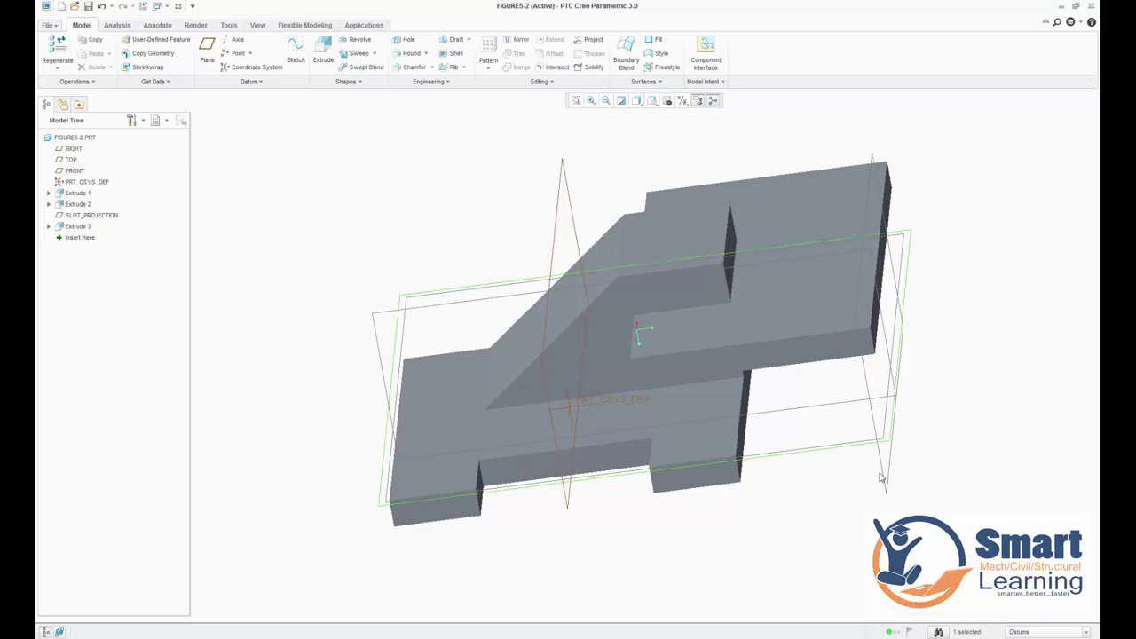
{"action": "left_click", "coordinate": [888, 411]}
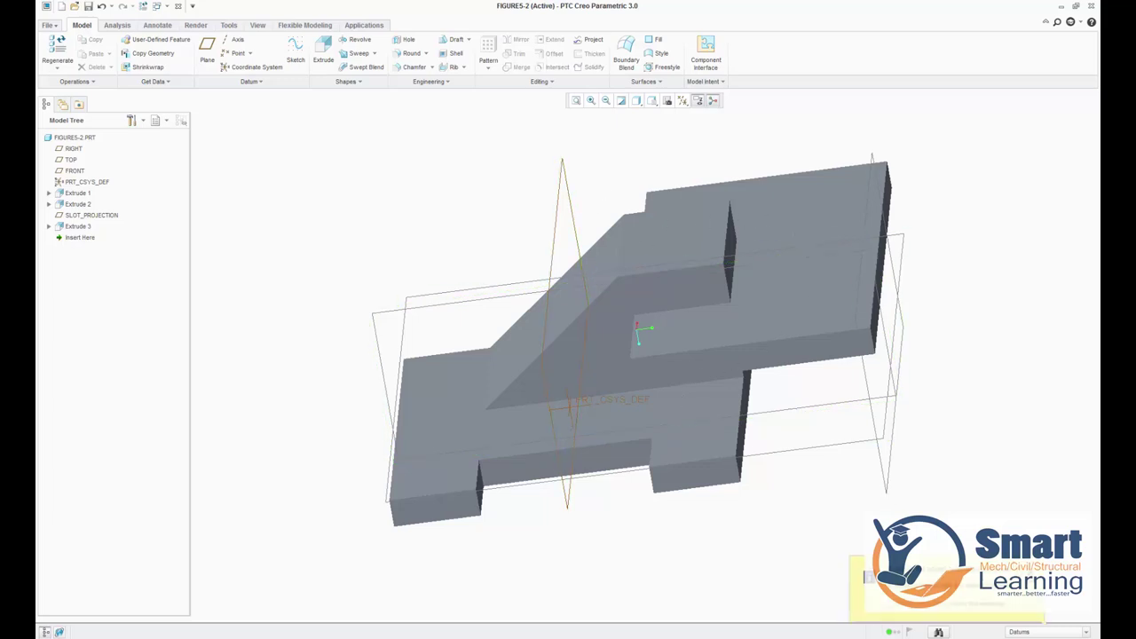
- Restrict the selection filter to Geometry and test it by picking faces and edges of the base, slot extrusion and raised block
{"action": "left_click", "coordinate": [1029, 631]}
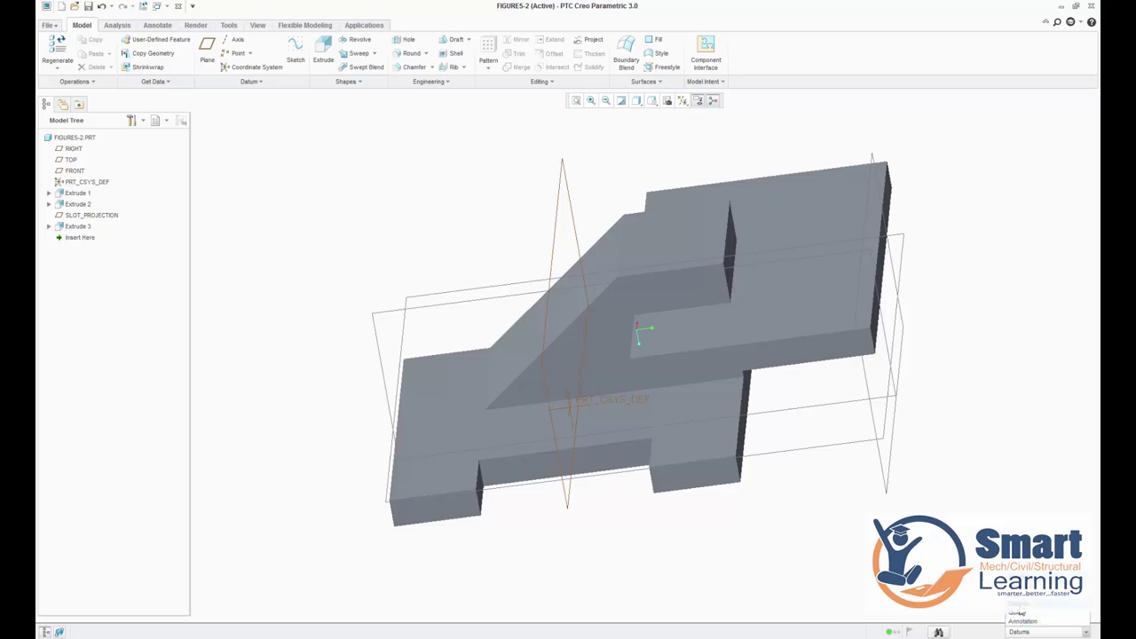
{"action": "left_click", "coordinate": [1017, 612]}
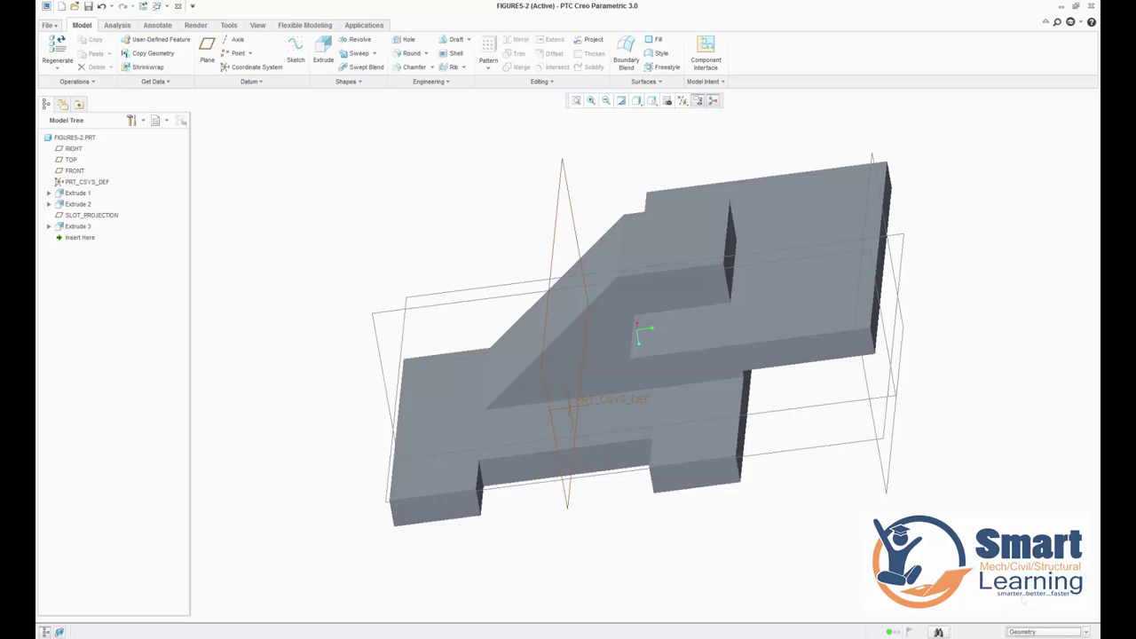
{"action": "left_click", "coordinate": [734, 390]}
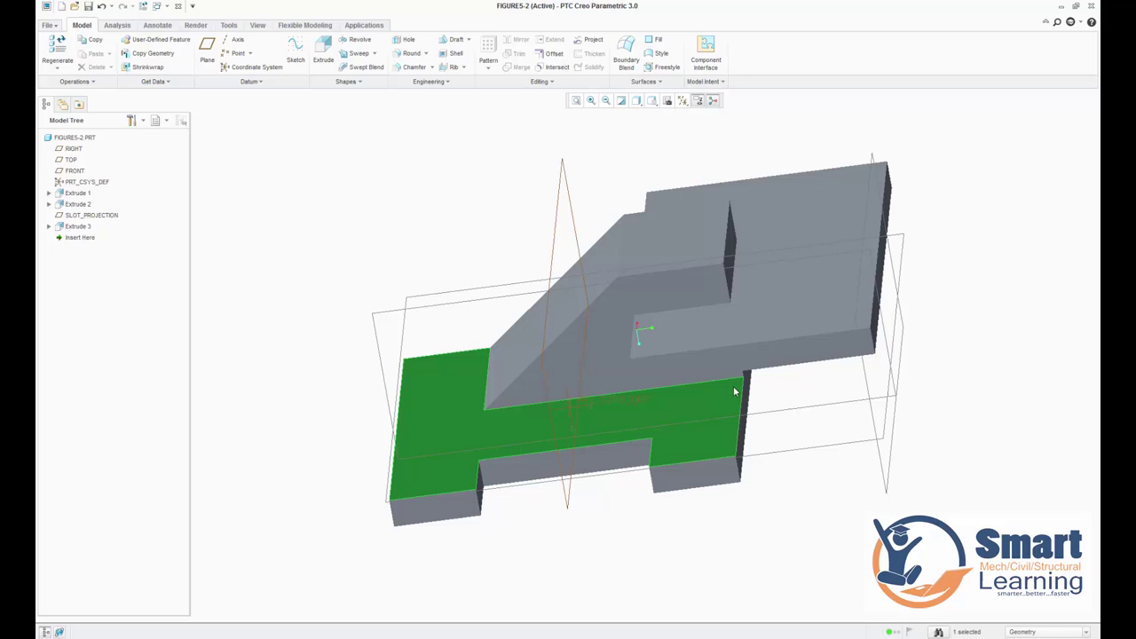
{"action": "left_click", "coordinate": [760, 323]}
{"action": "left_click", "coordinate": [765, 350]}
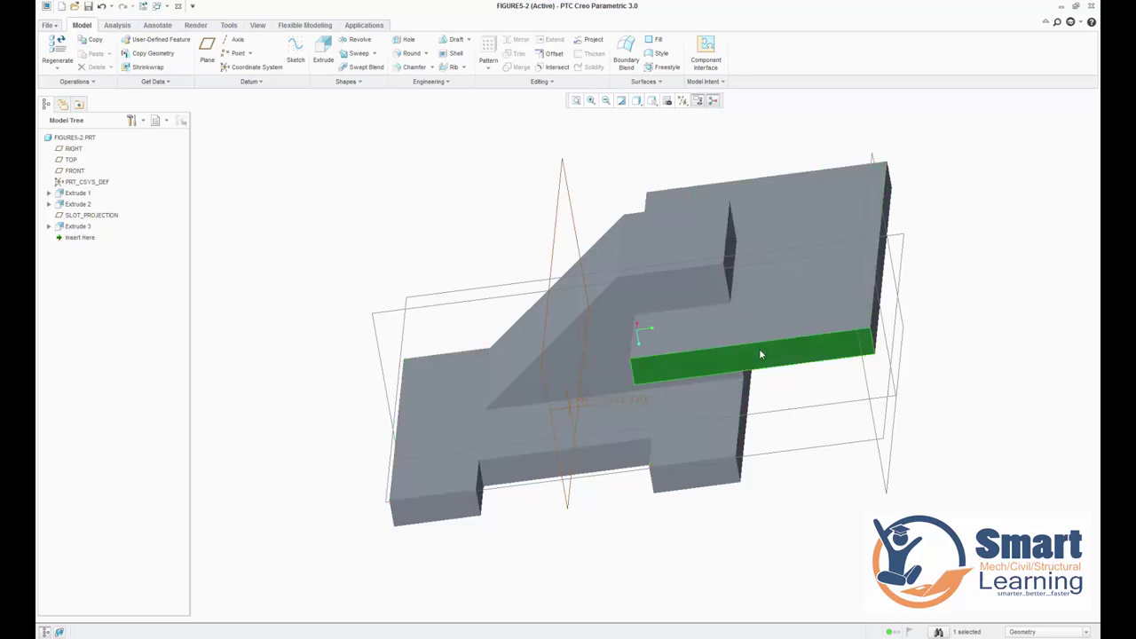
{"action": "left_click", "coordinate": [652, 293]}
{"action": "left_click", "coordinate": [656, 256]}
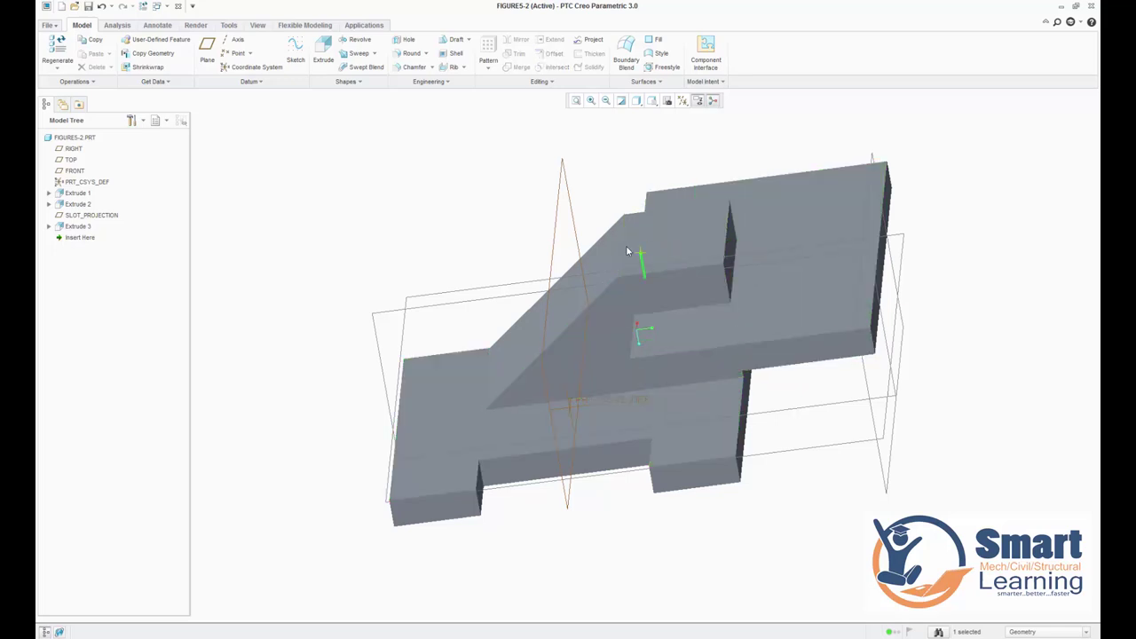
{"action": "left_click", "coordinate": [575, 236]}
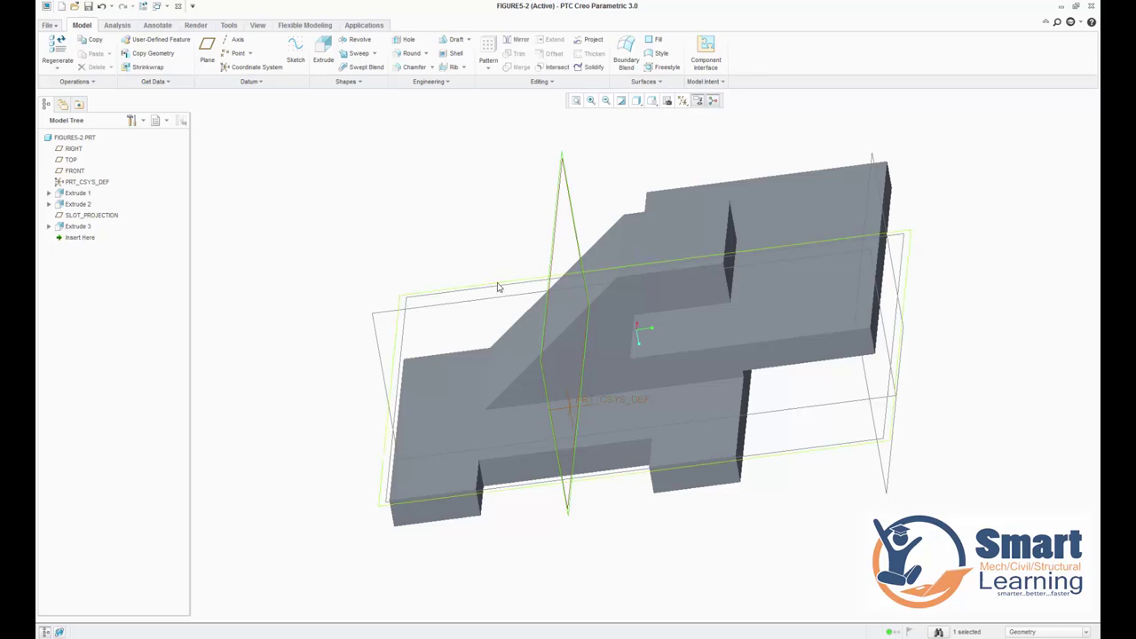
{"action": "left_click", "coordinate": [502, 286]}
- Switch the selection filter to Features and back to Datums
{"action": "left_click", "coordinate": [1022, 631]}
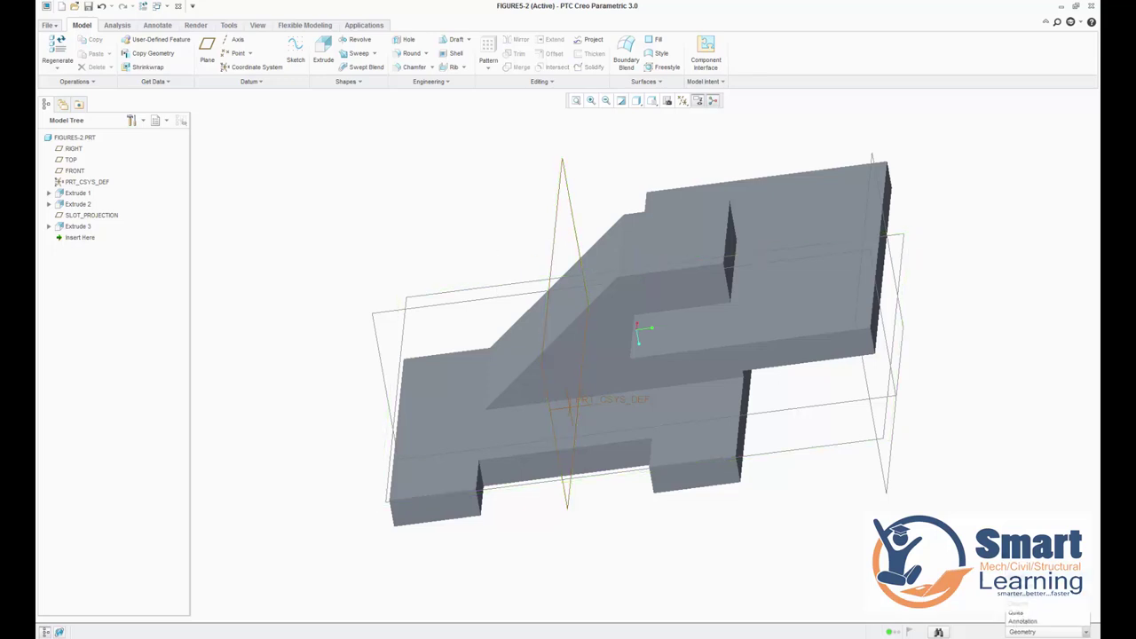
{"action": "left_click", "coordinate": [1020, 586]}
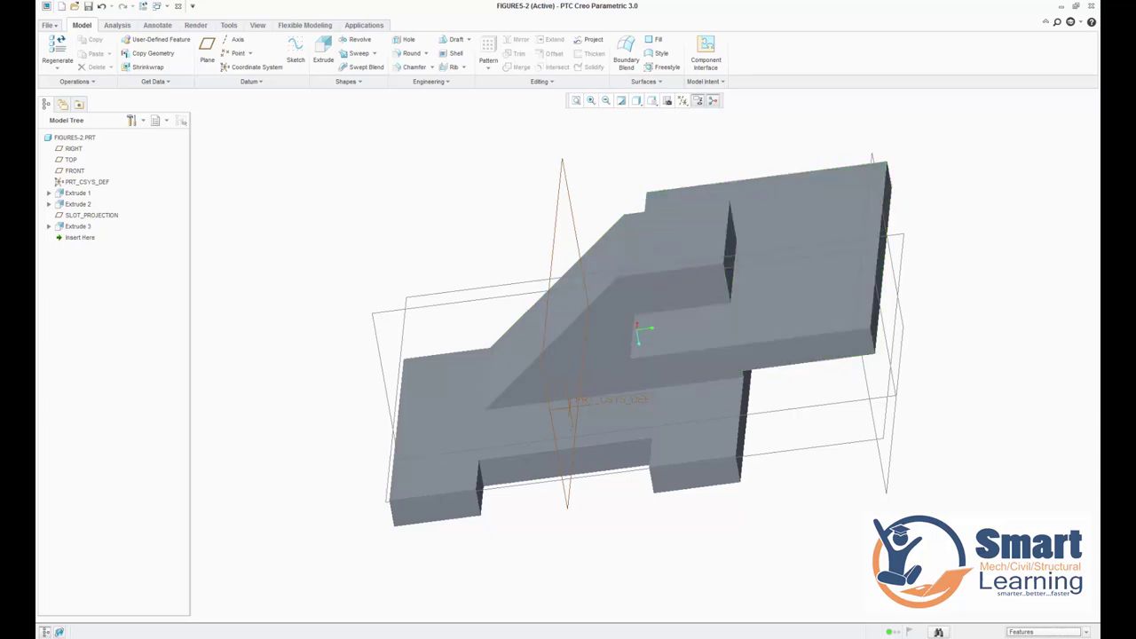
{"action": "left_click", "coordinate": [1023, 631]}
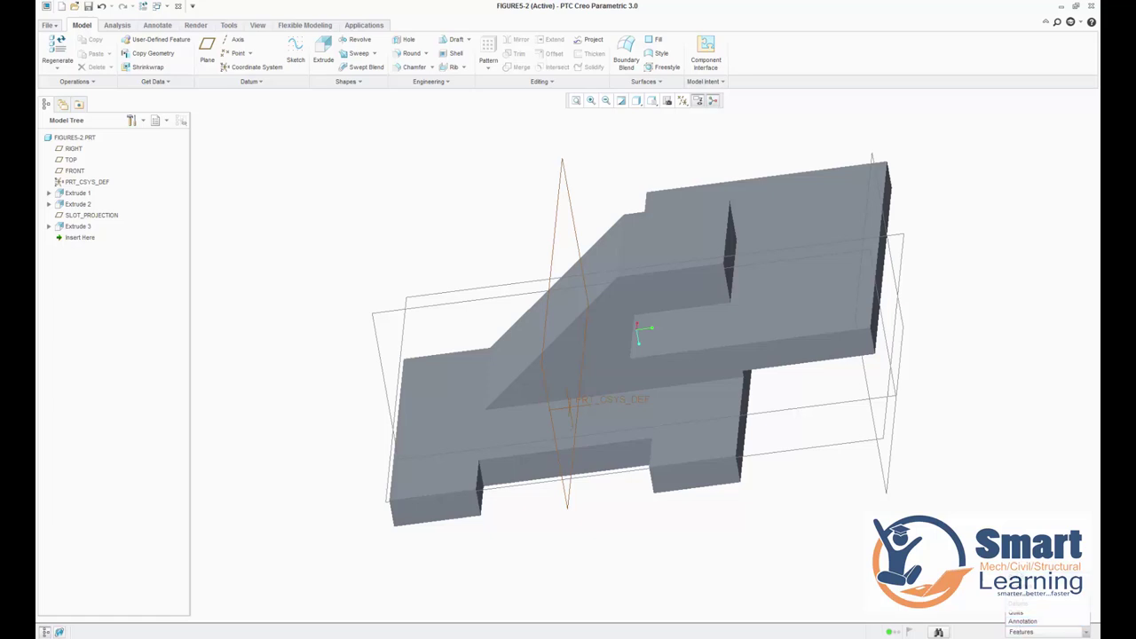
{"action": "left_click", "coordinate": [1020, 604]}
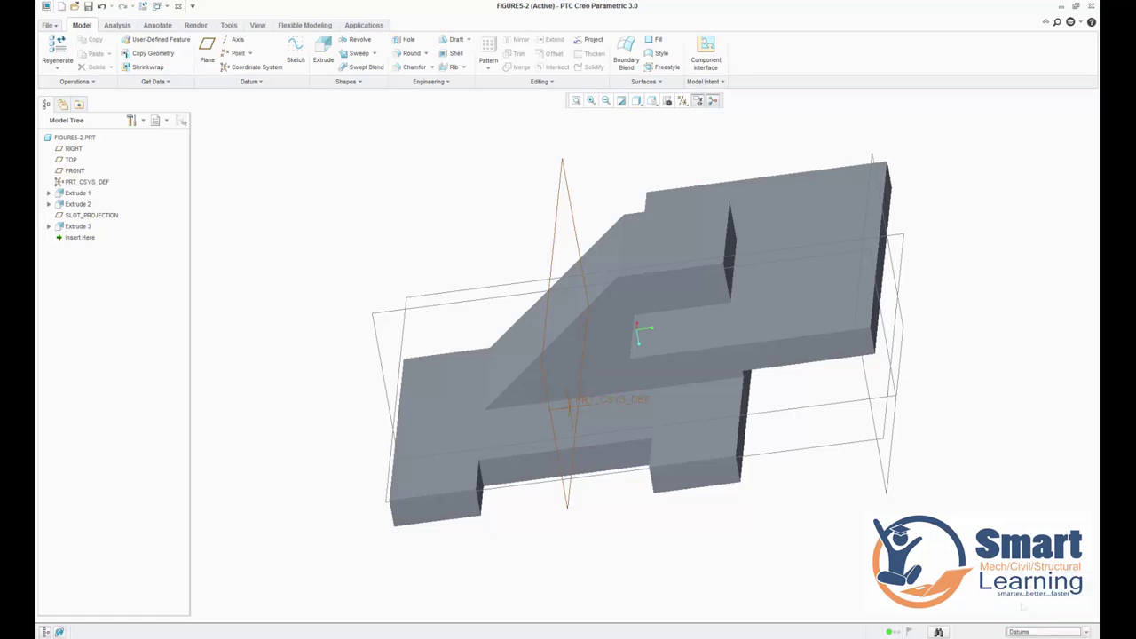
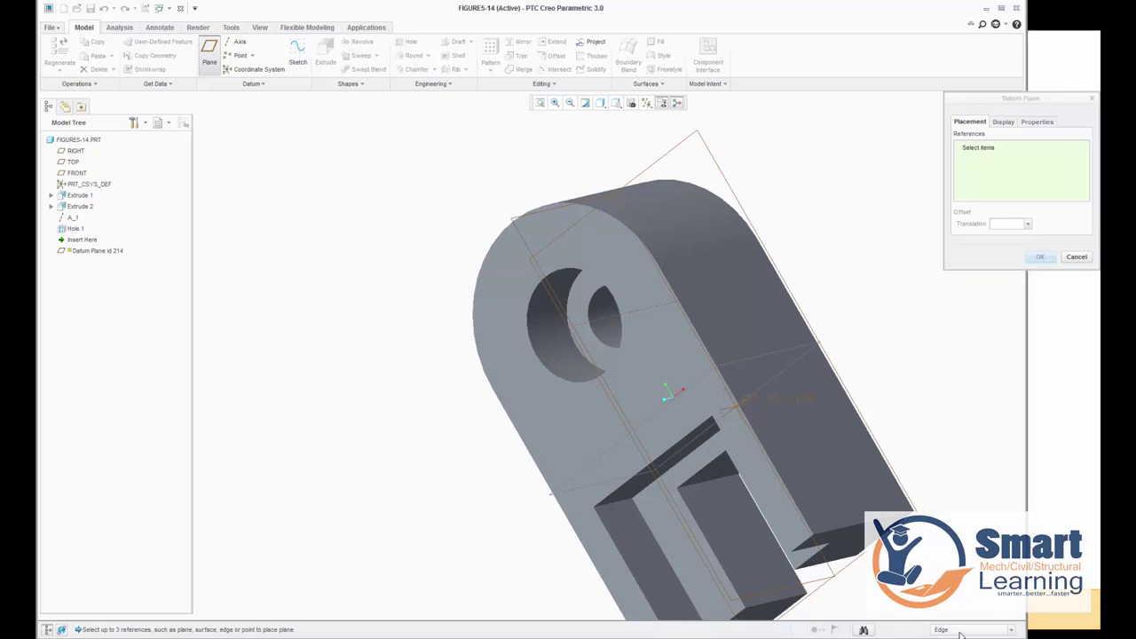
- Create a datum plane through axis A_1 and a lower corner vertex of Extrude 1, using the Axis and Vertex selection filters
{"action": "left_click", "coordinate": [942, 486]}
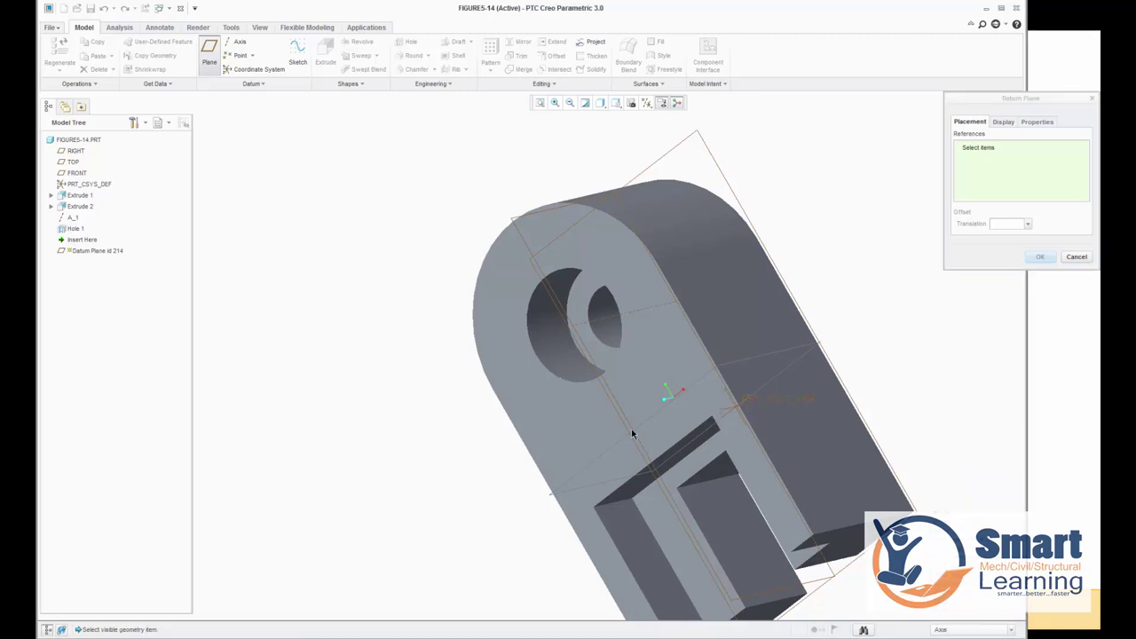
{"action": "left_click", "coordinate": [592, 325]}
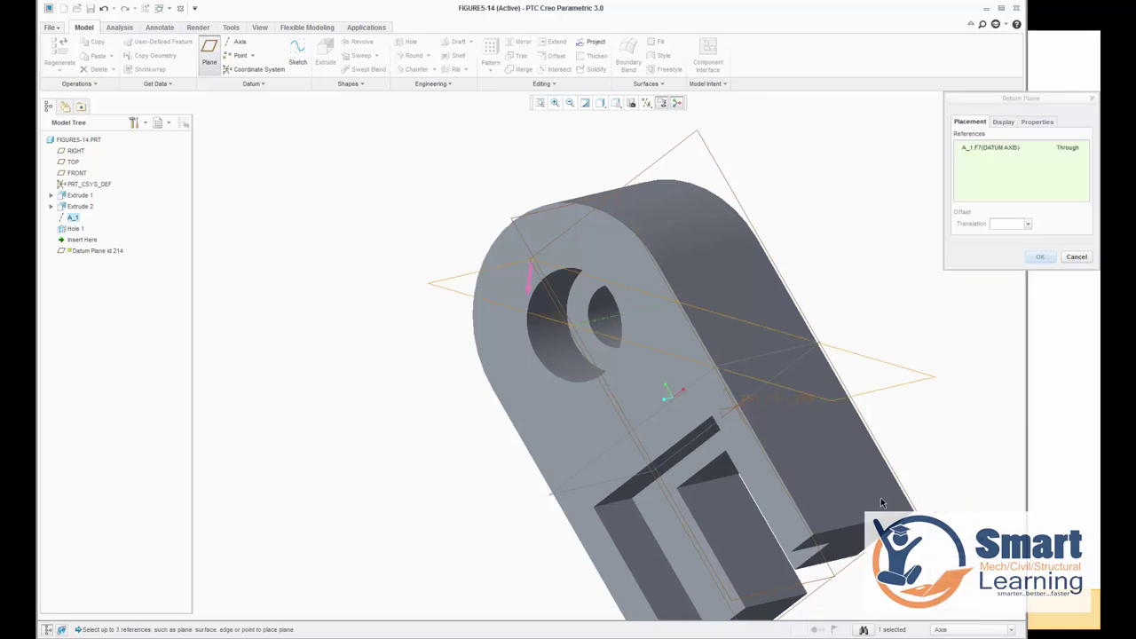
{"action": "left_click", "coordinate": [959, 630]}
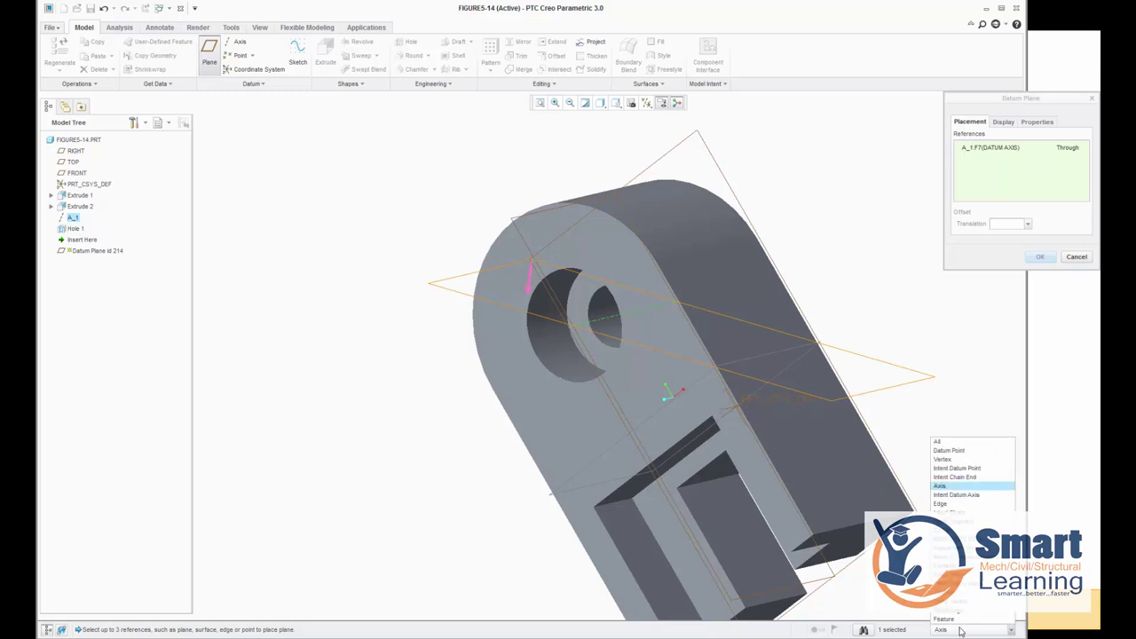
{"action": "left_click", "coordinate": [947, 461]}
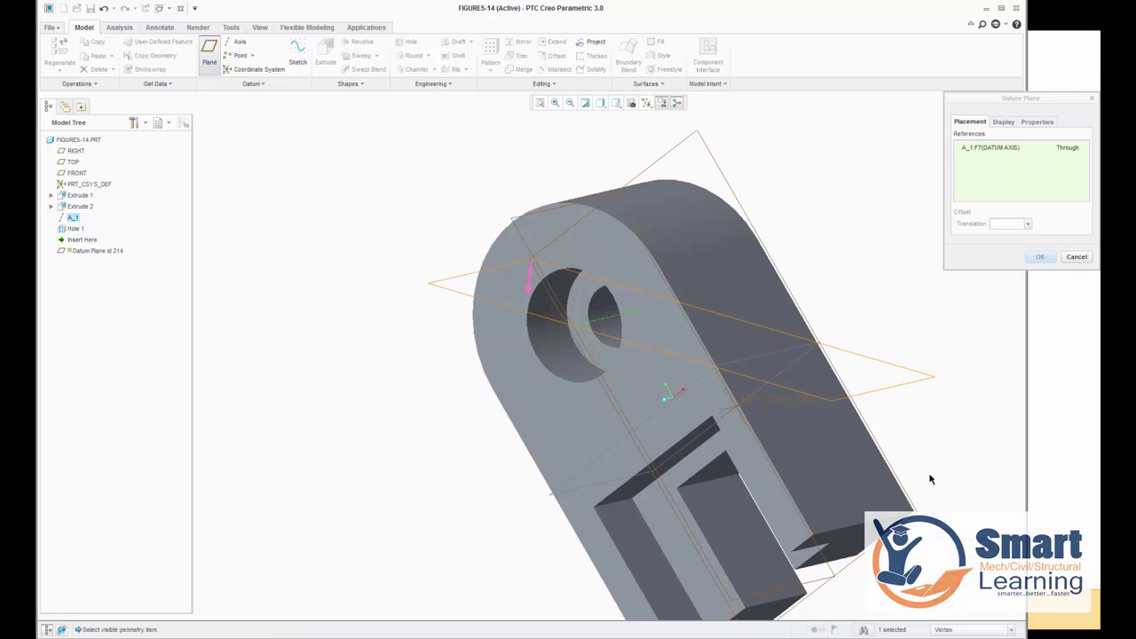
{"action": "left_click", "coordinate": [911, 511]}
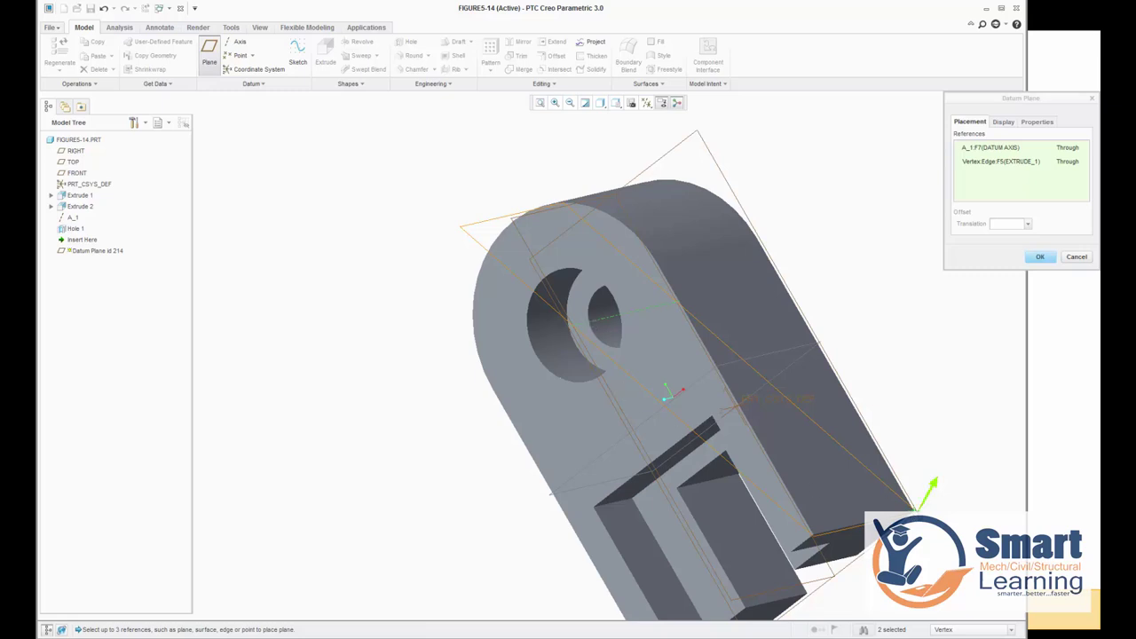
{"action": "mouse_move", "coordinate": [935, 414]}
{"action": "middle_mouse_down"}
{"action": "mouse_move", "coordinate": [943, 374]}
{"action": "mouse_move", "coordinate": [941, 404]}
{"action": "middle_mouse_up"}
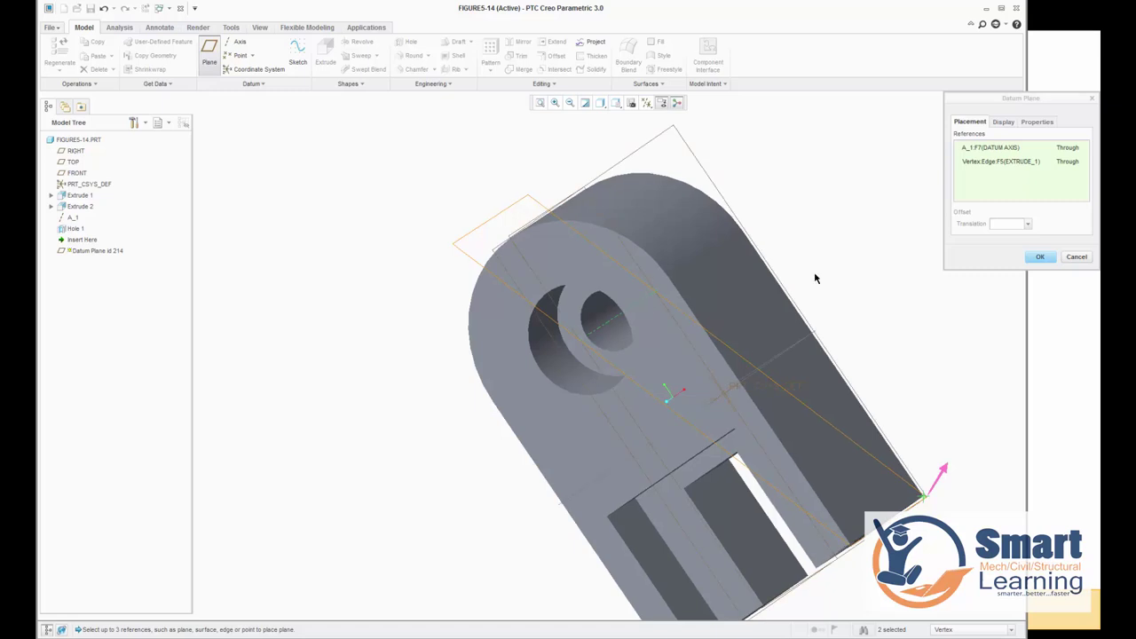
{"action": "left_click", "coordinate": [1040, 257]}
- Start an extrusion on the new angled datum plane and sketch a circle about 67 in diameter near the middle of the part's width
{"action": "middle_click_drag", "start_coordinate": [692, 343], "coordinate": [679, 385]}
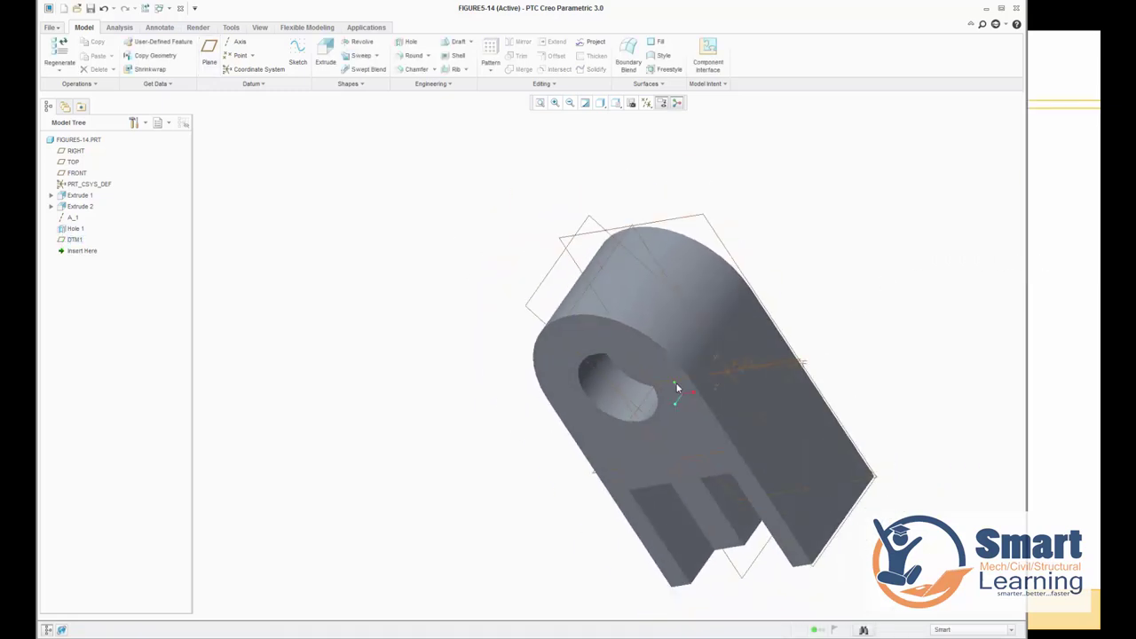
{"action": "left_click", "coordinate": [545, 284]}
{"action": "middle_click_drag", "start_coordinate": [456, 354], "coordinate": [474, 321]}
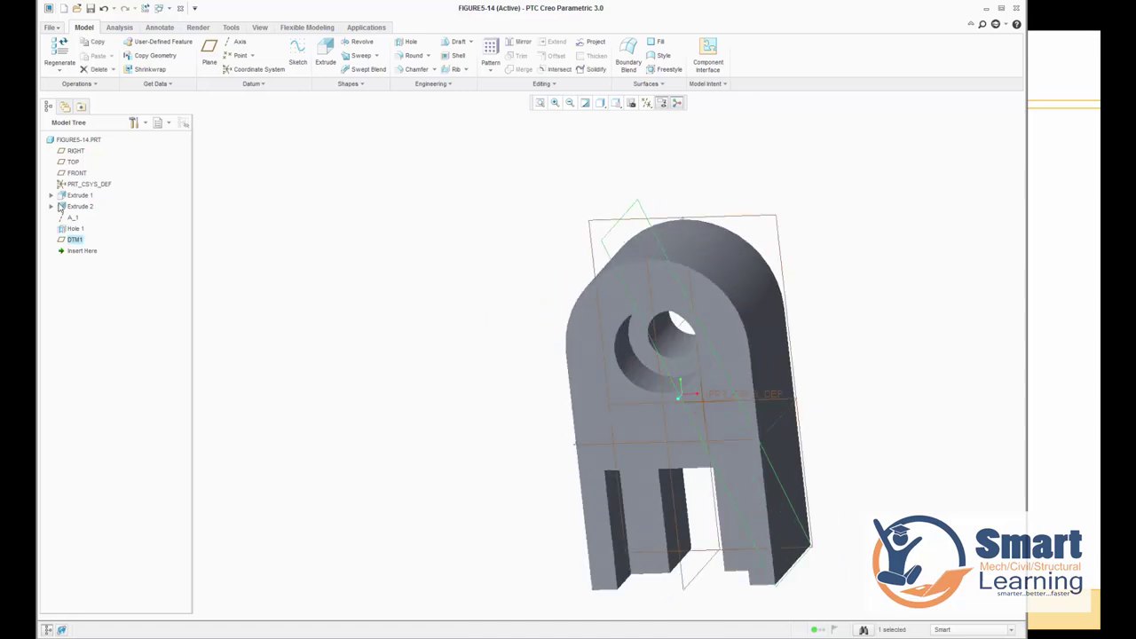
{"action": "left_click", "coordinate": [325, 55]}
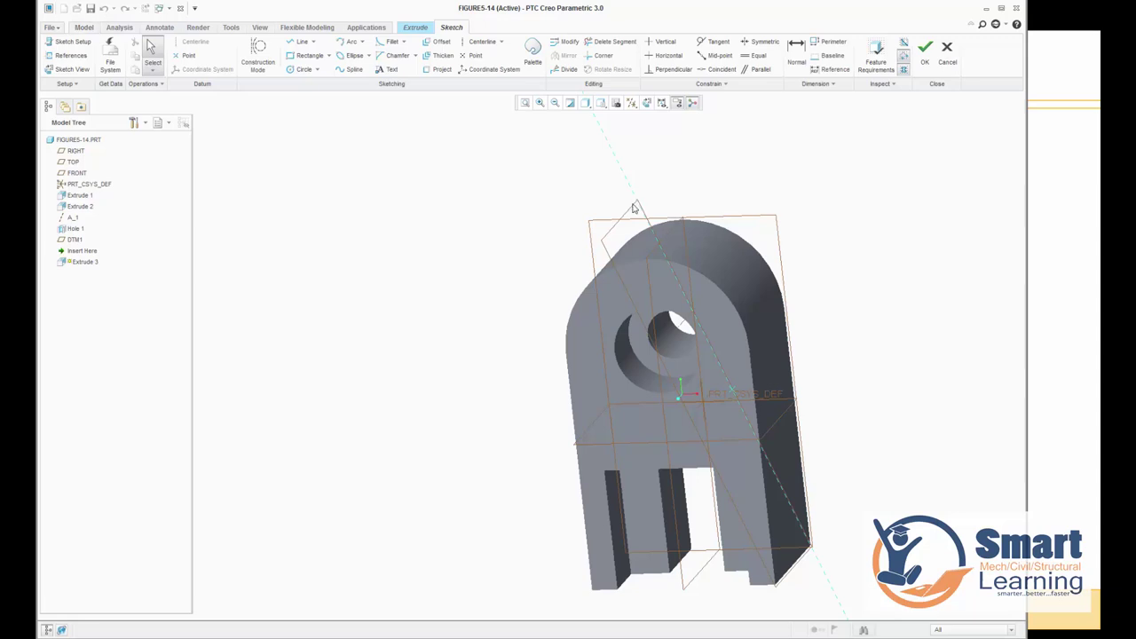
{"action": "left_click", "coordinate": [647, 103]}
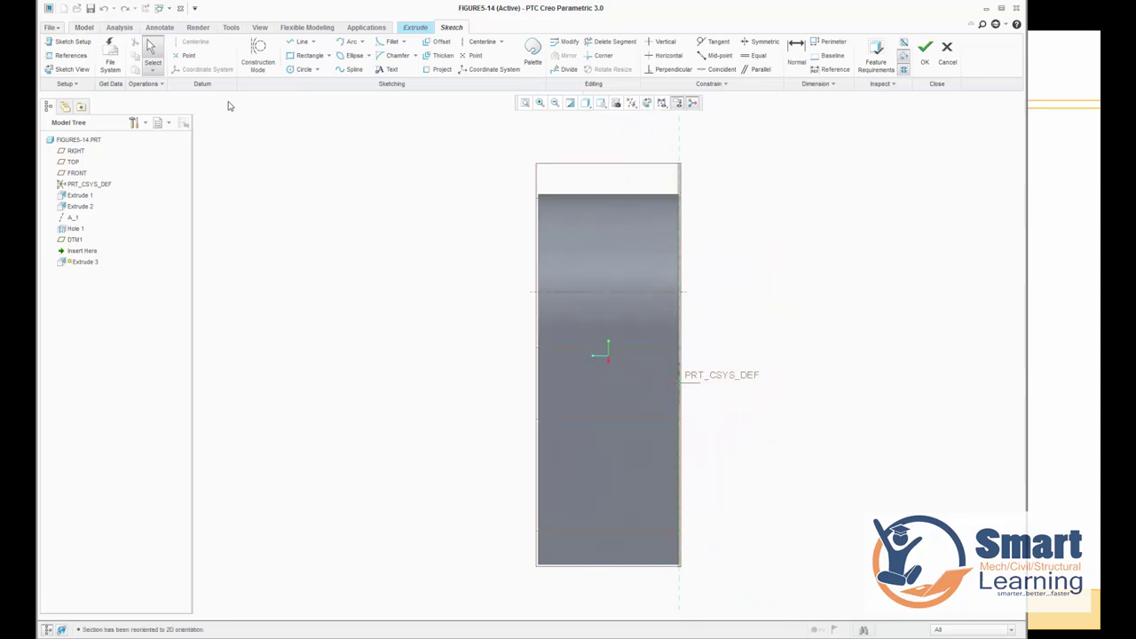
{"action": "left_click", "coordinate": [300, 70]}
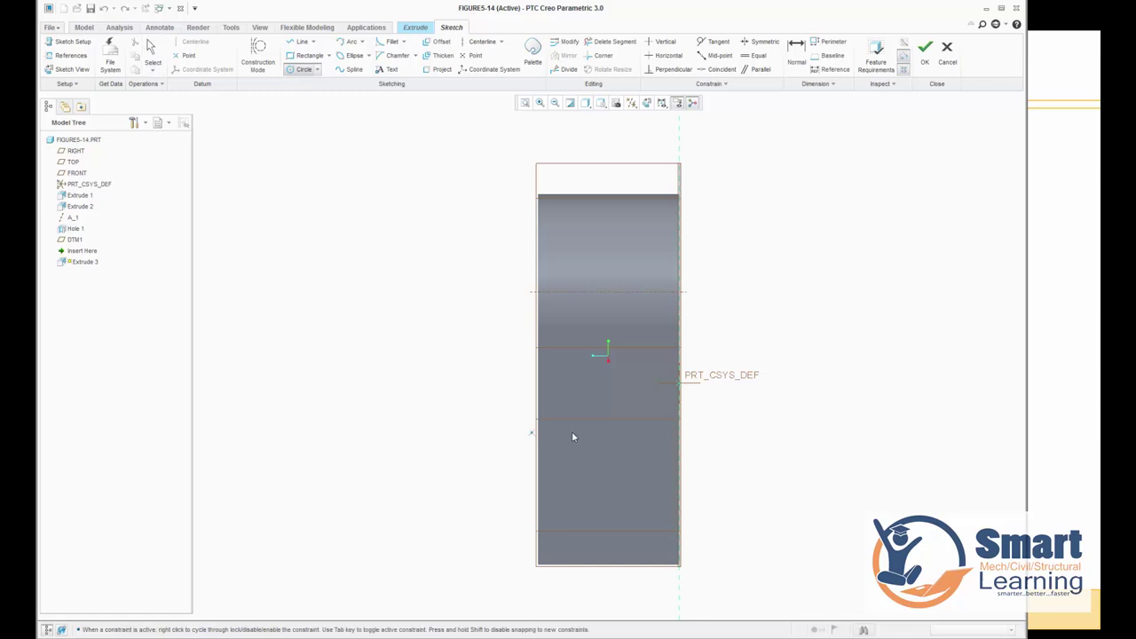
{"action": "left_click", "coordinate": [607, 418]}
{"action": "left_click", "coordinate": [597, 450]}
{"action": "middle_click", "coordinate": [770, 449]}
- Set the sketched circle's diameter to 75
{"action": "double_click", "coordinate": [552, 390]}
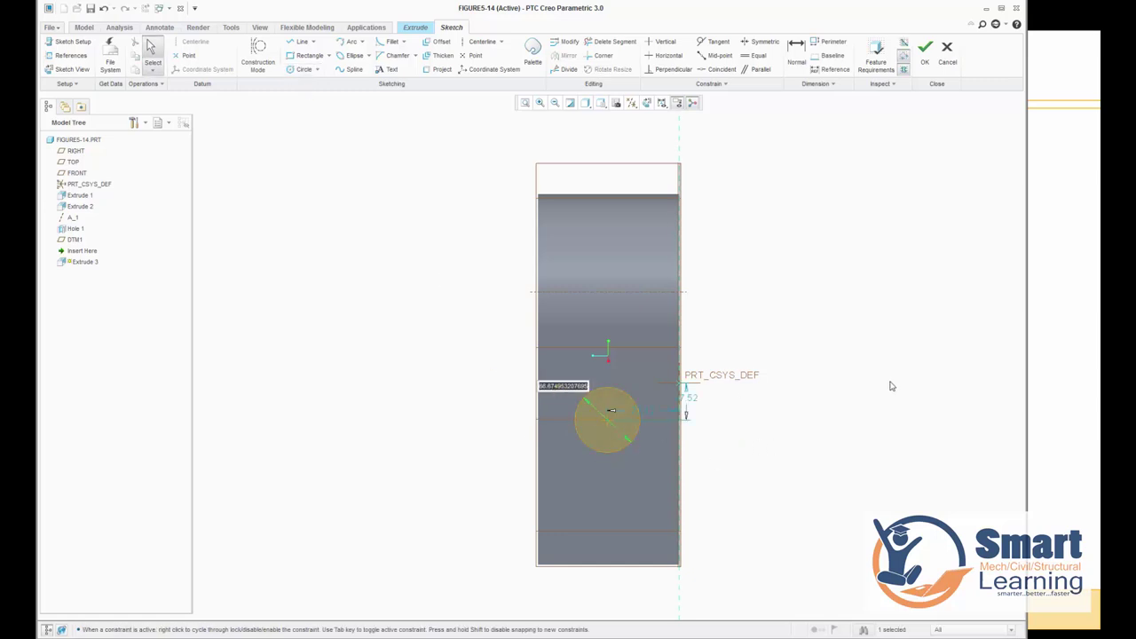
{"action": "type", "text": "7."}
{"action": "type", "text": "5"}
{"action": "key", "text": "Return"}
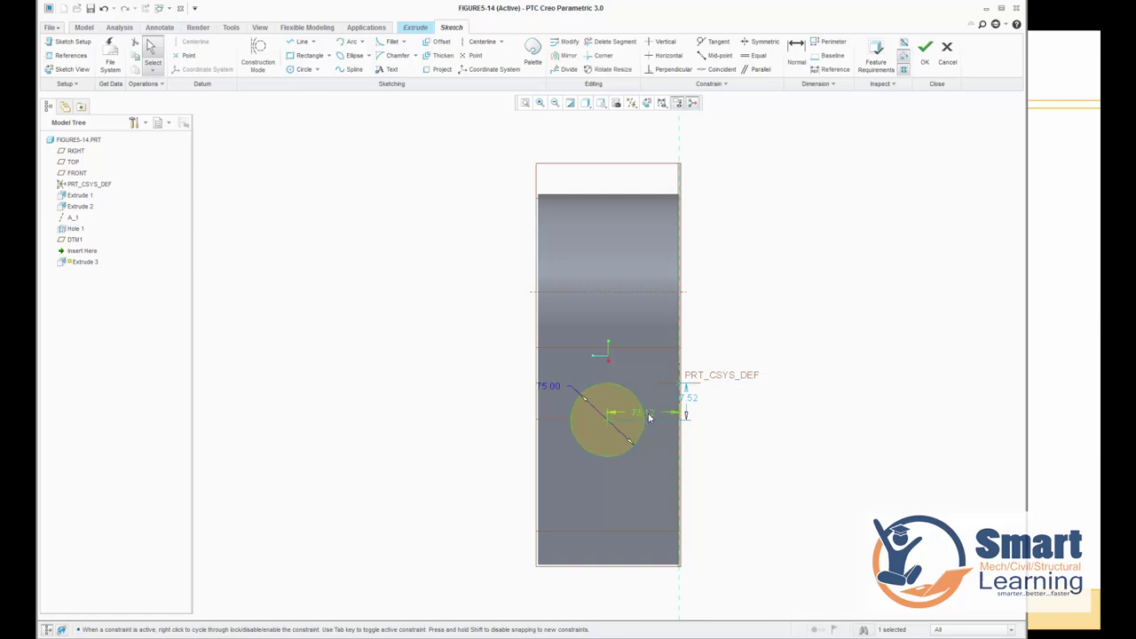
- Set the circle centre's horizontal offset to 75 and its vertical offset to 0, and finish the sketch
{"action": "double_click", "coordinate": [646, 414]}
{"action": "type", "text": "75"}
{"action": "key", "text": "Return"}
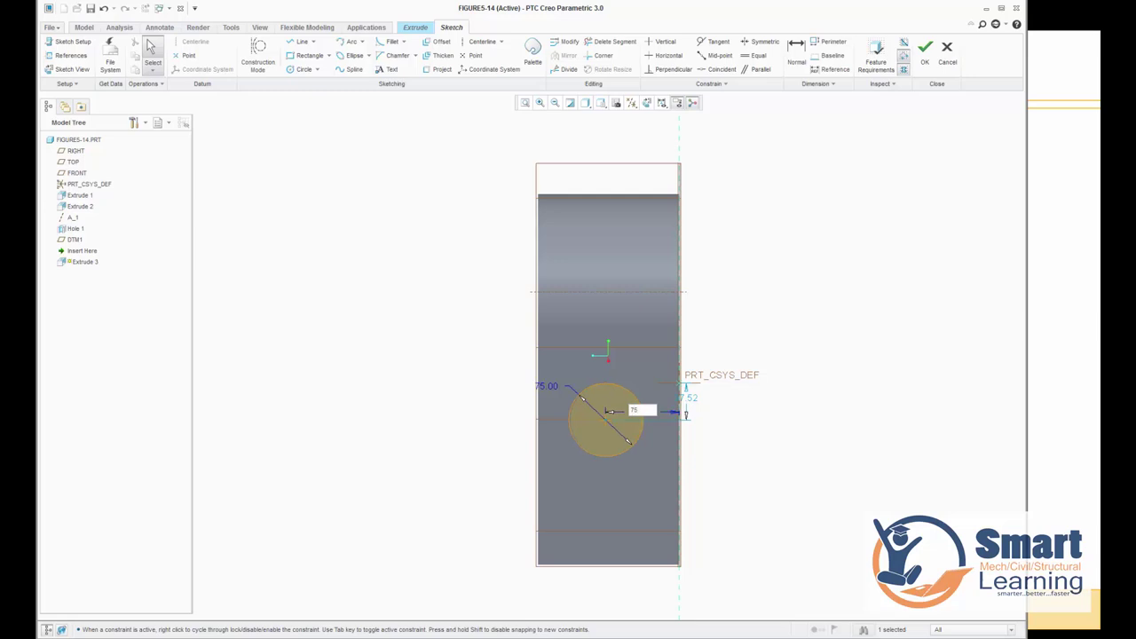
{"action": "double_click", "coordinate": [689, 401]}
{"action": "type", "text": "0"}
{"action": "key", "text": "Return"}
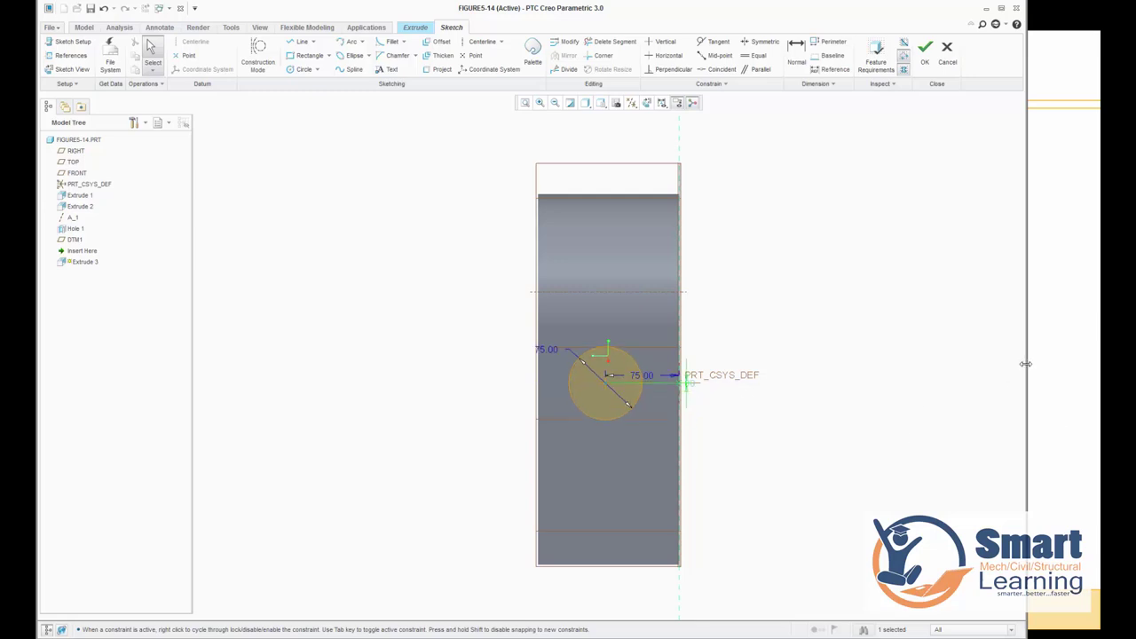
{"action": "left_click", "coordinate": [610, 233]}
{"action": "left_click", "coordinate": [924, 49]}
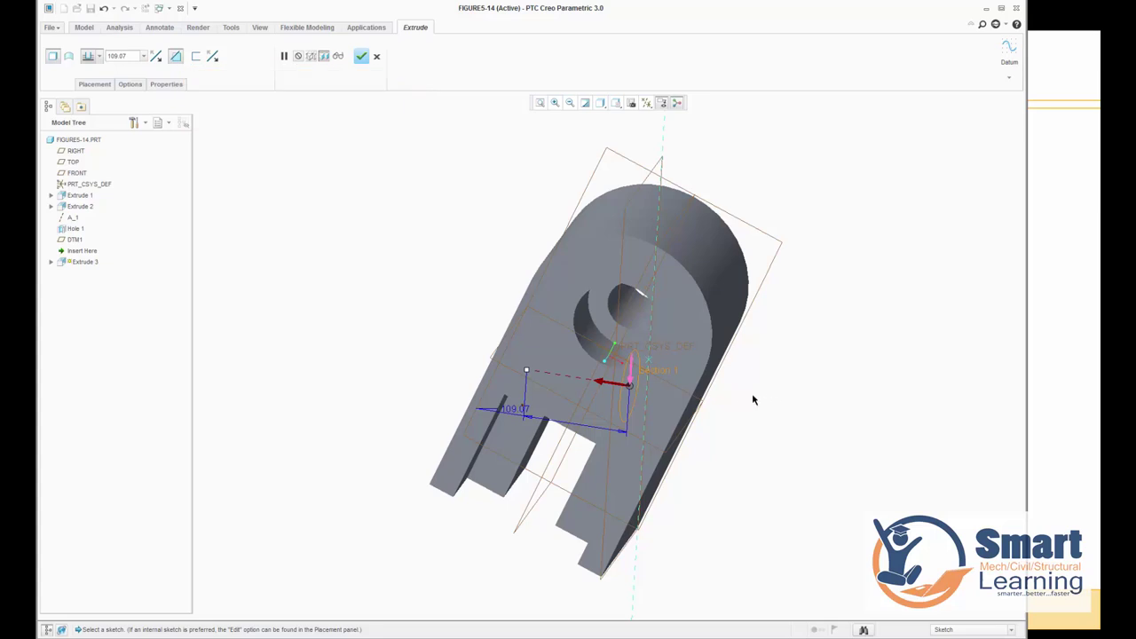
- Reverse the extrusion direction, switch it from removing to adding material, and complete the cylinder with a depth of 300
{"action": "left_click", "coordinate": [604, 382]}
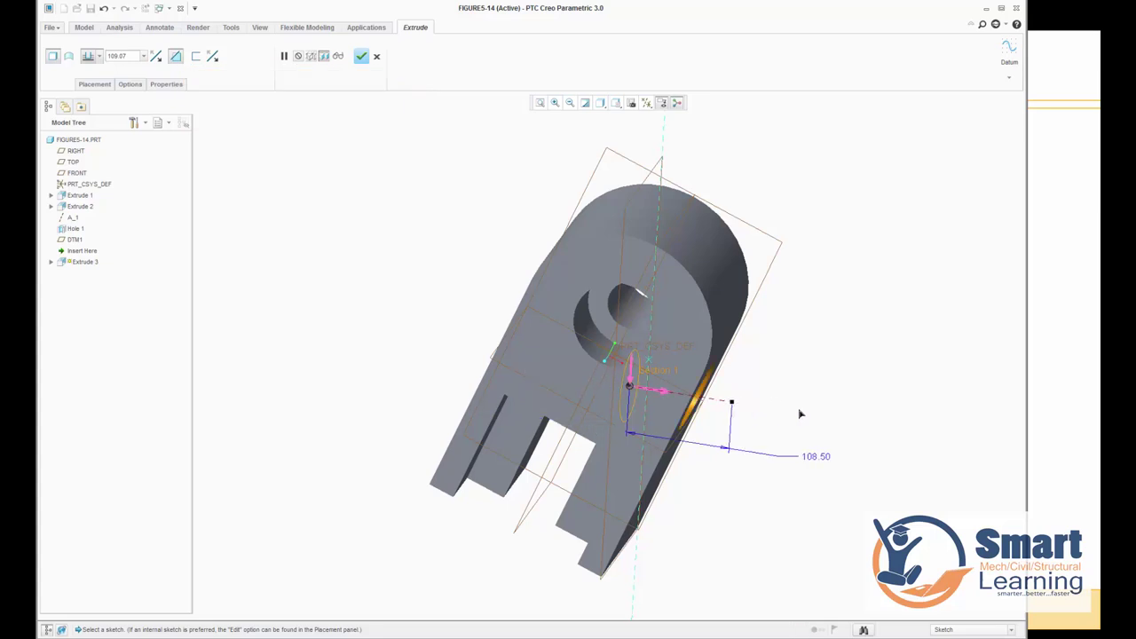
{"action": "left_click_drag", "start_coordinate": [799, 413], "coordinate": [886, 414]}
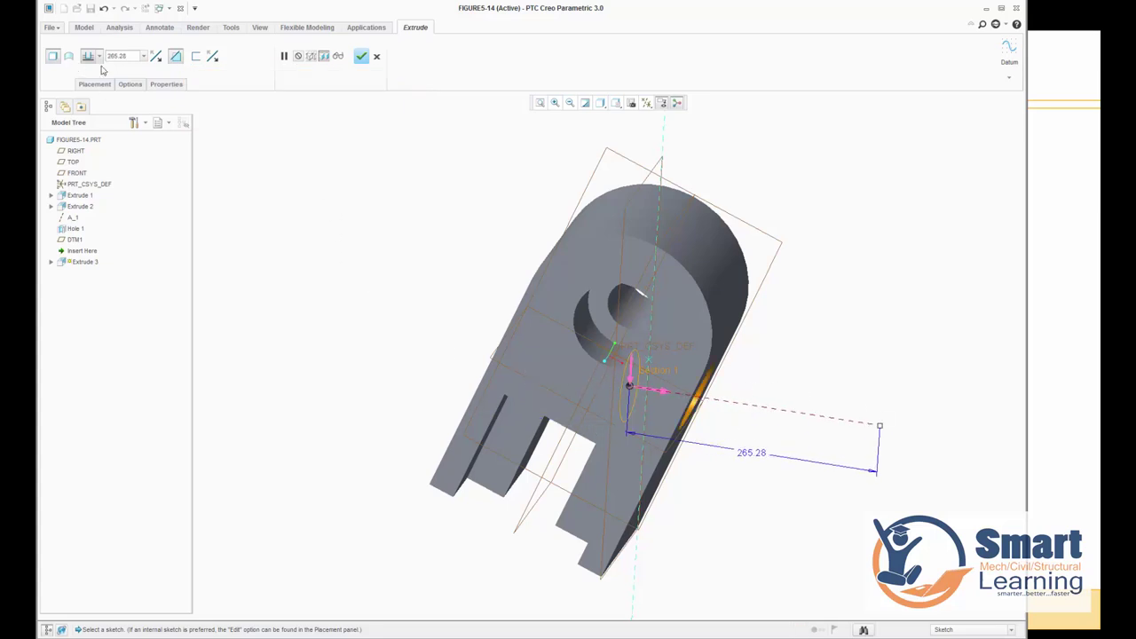
{"action": "left_click", "coordinate": [177, 58]}
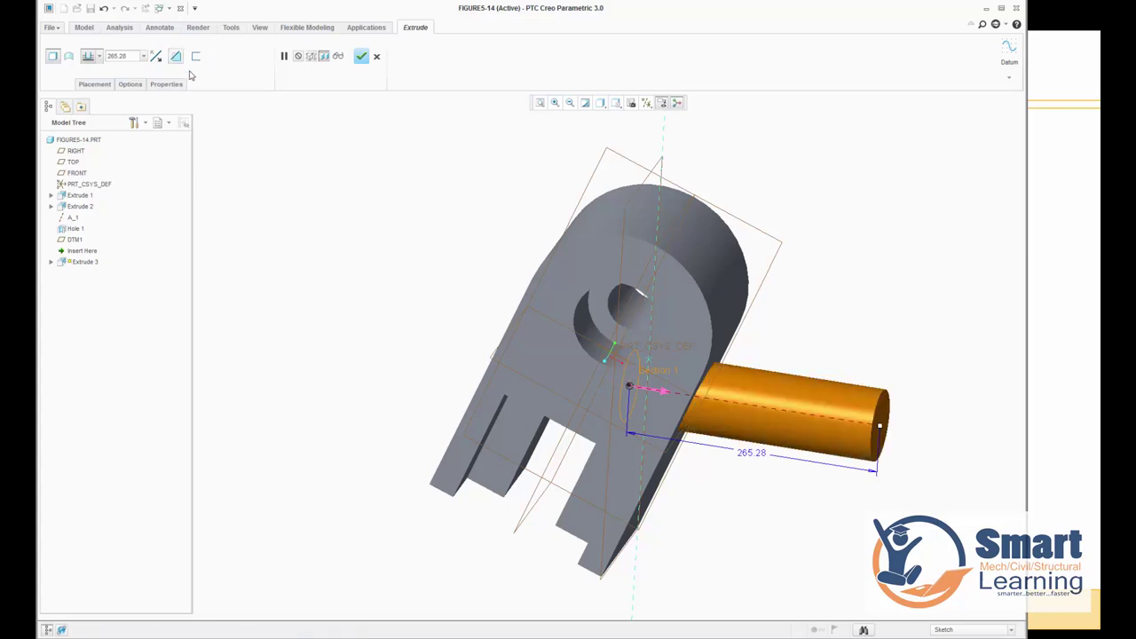
{"action": "middle_click_drag", "start_coordinate": [681, 430], "coordinate": [783, 391]}
{"action": "type", "text": "300"}
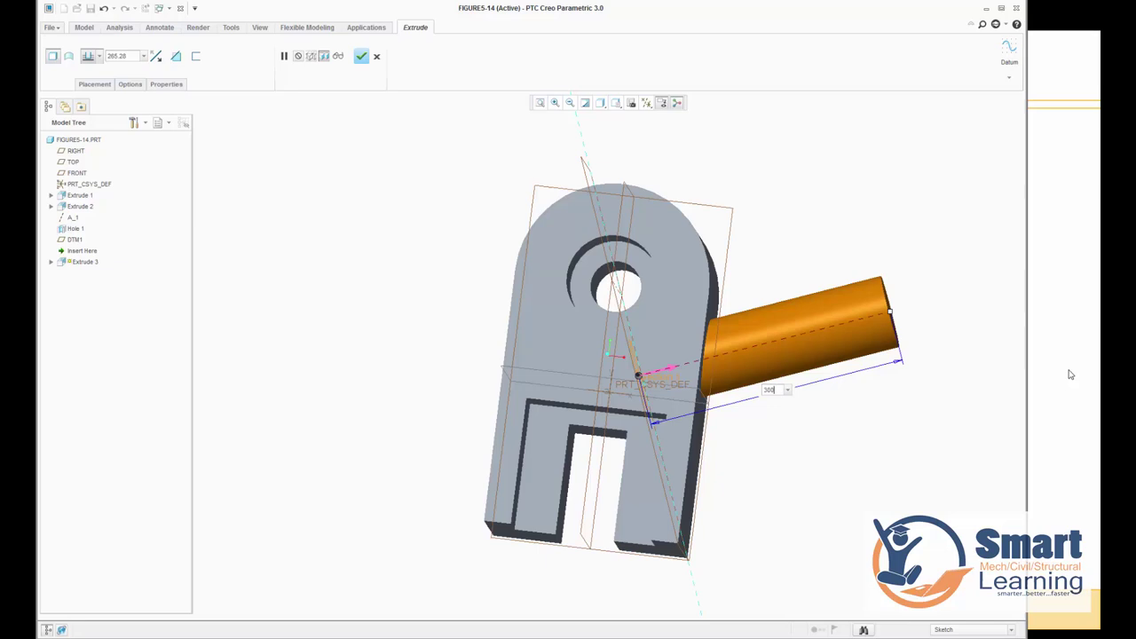
{"action": "key", "text": "Return"}
{"action": "middle_click", "coordinate": [892, 441]}
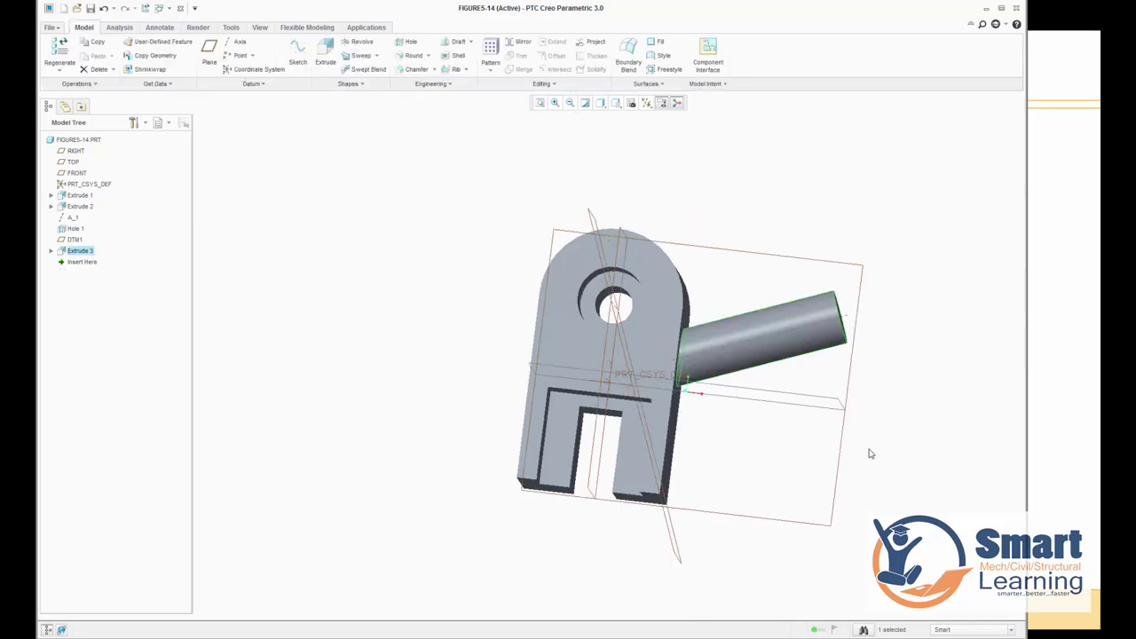
- Edit the angled cylinder's dimensions on the model, lengthening it and setting its extrusion depth to 450
{"action": "left_click", "coordinate": [875, 499]}
{"action": "mouse_move", "coordinate": [795, 496]}
{"action": "middle_mouse_down"}
{"action": "mouse_move", "coordinate": [814, 413]}
{"action": "mouse_move", "coordinate": [804, 509]}
{"action": "middle_mouse_up"}
{"action": "left_click", "coordinate": [717, 550]}
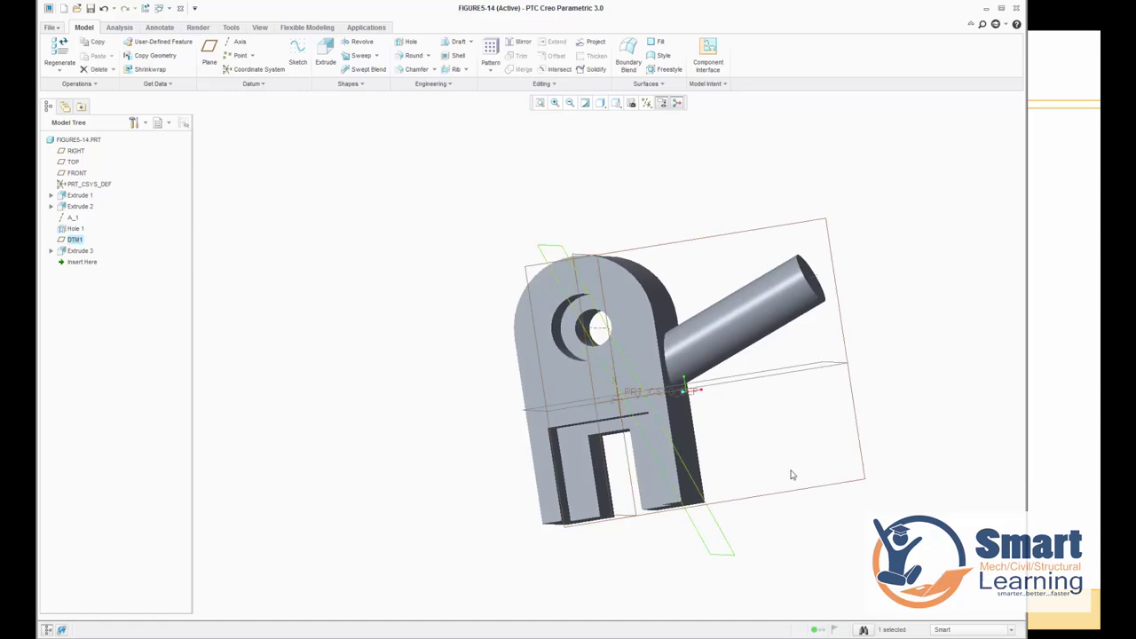
{"action": "middle_click_drag", "start_coordinate": [795, 331], "coordinate": [849, 317]}
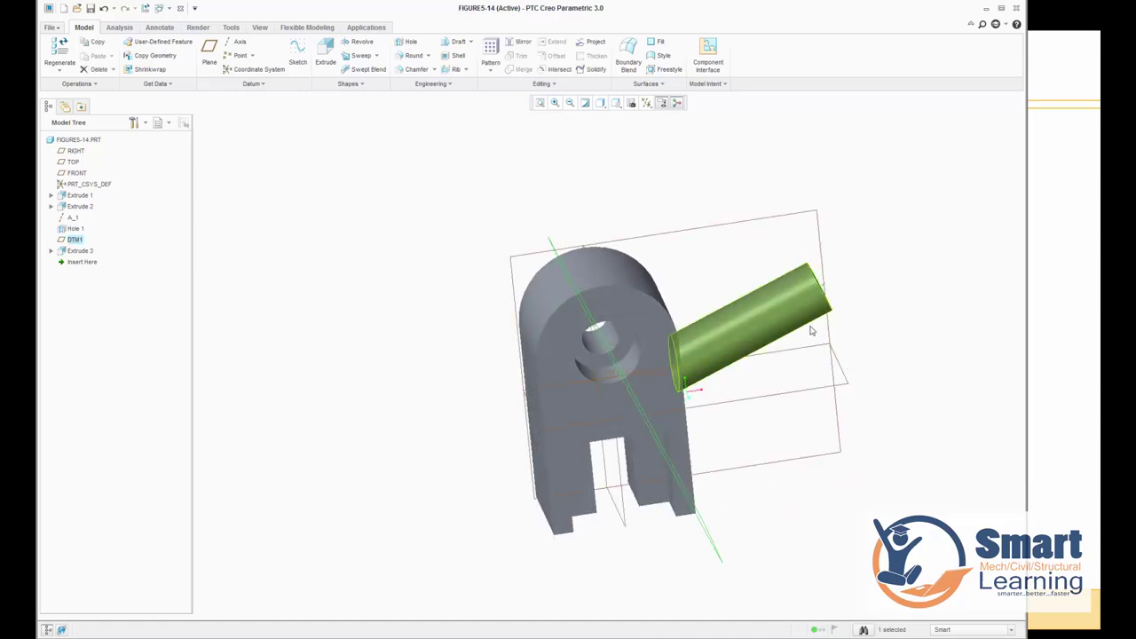
{"action": "double_click", "coordinate": [789, 307]}
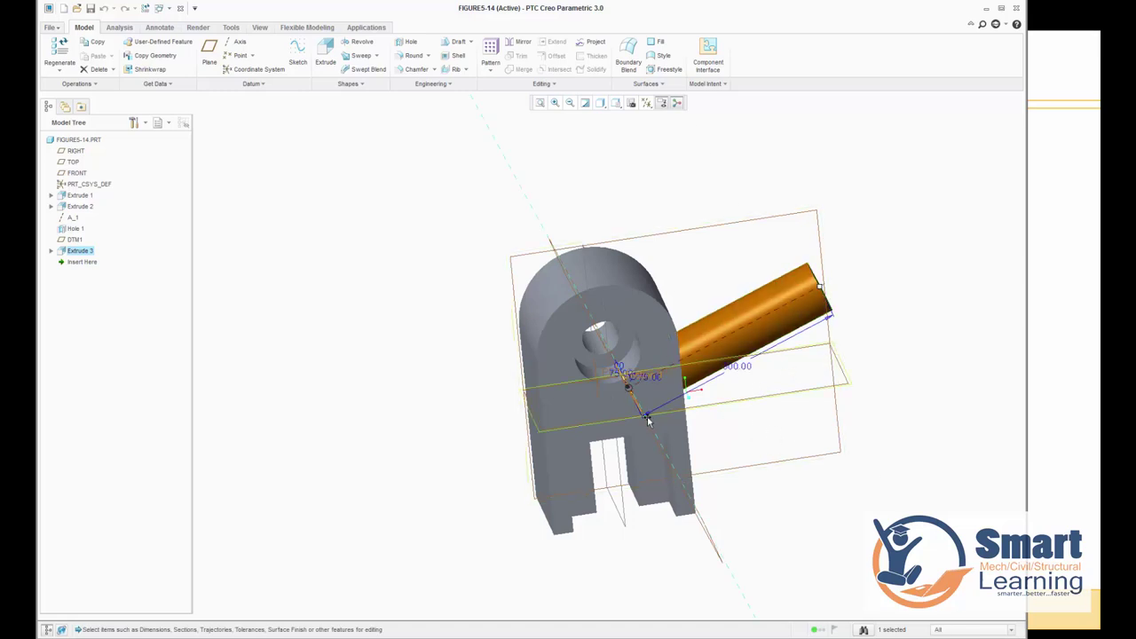
{"action": "left_click_drag", "start_coordinate": [818, 286], "coordinate": [933, 236]}
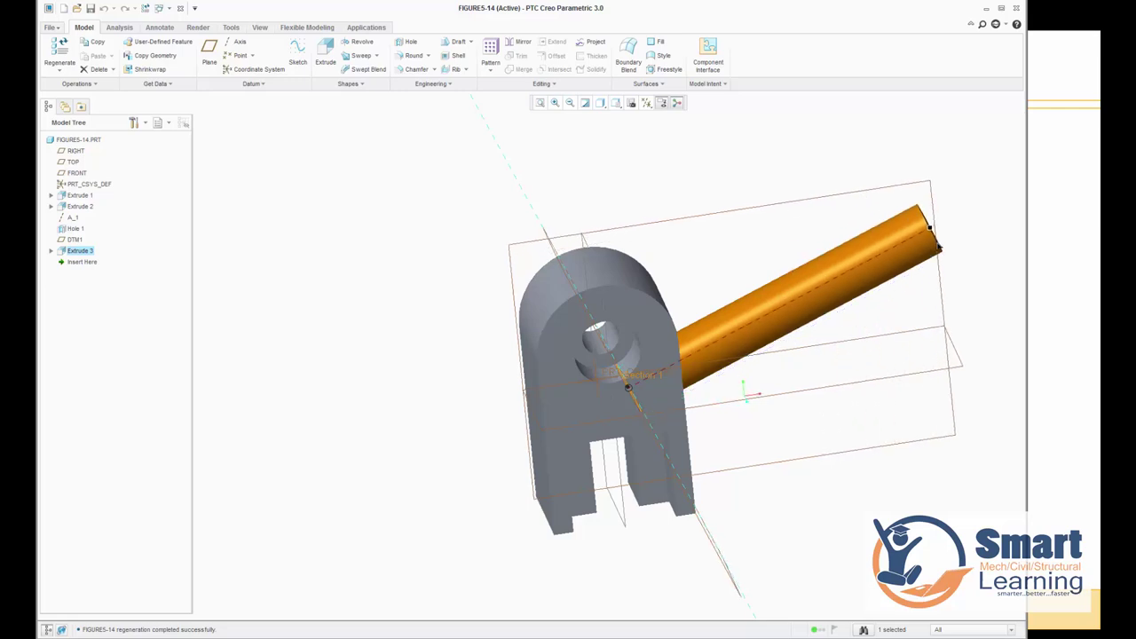
{"action": "double_click", "coordinate": [795, 341]}
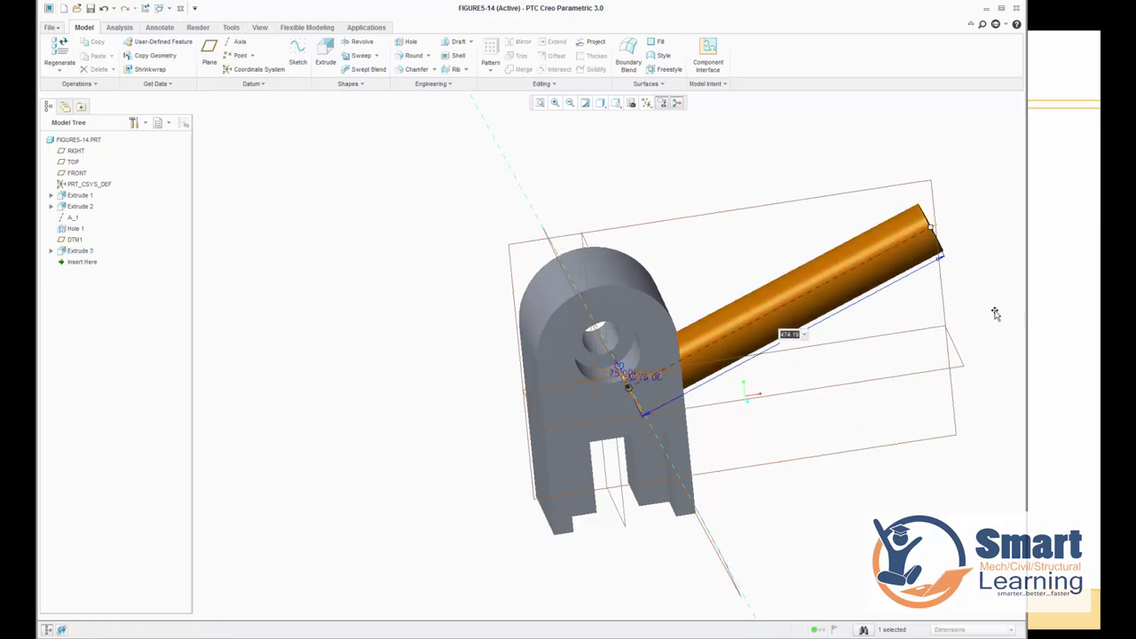
{"action": "type", "text": "450"}
{"action": "key", "text": "Return"}
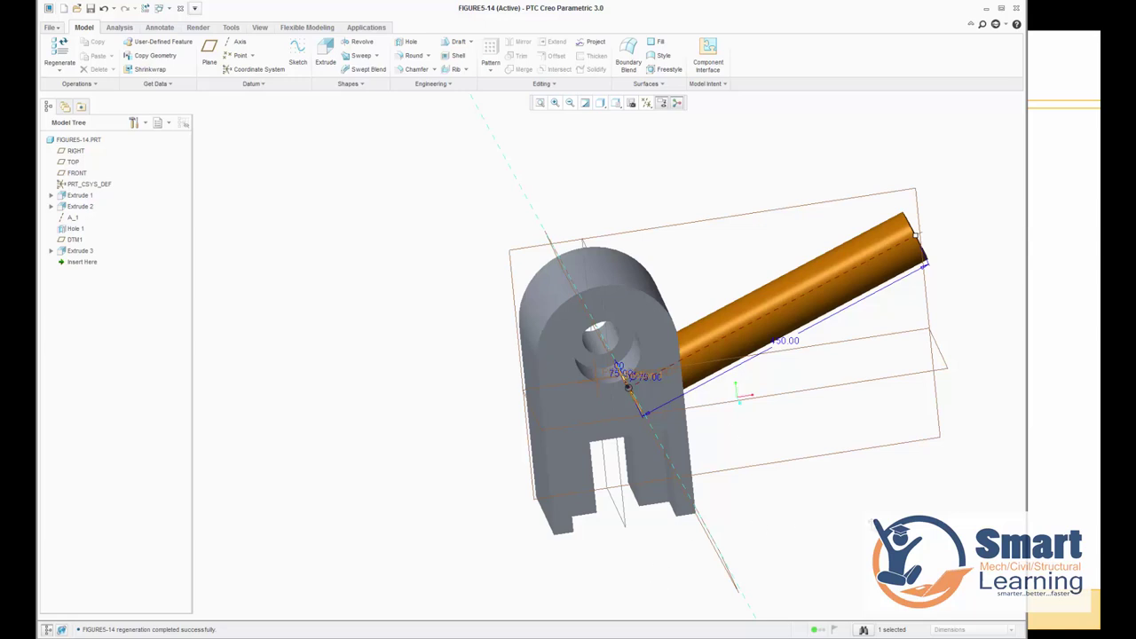
{"action": "middle_click", "coordinate": [849, 490]}
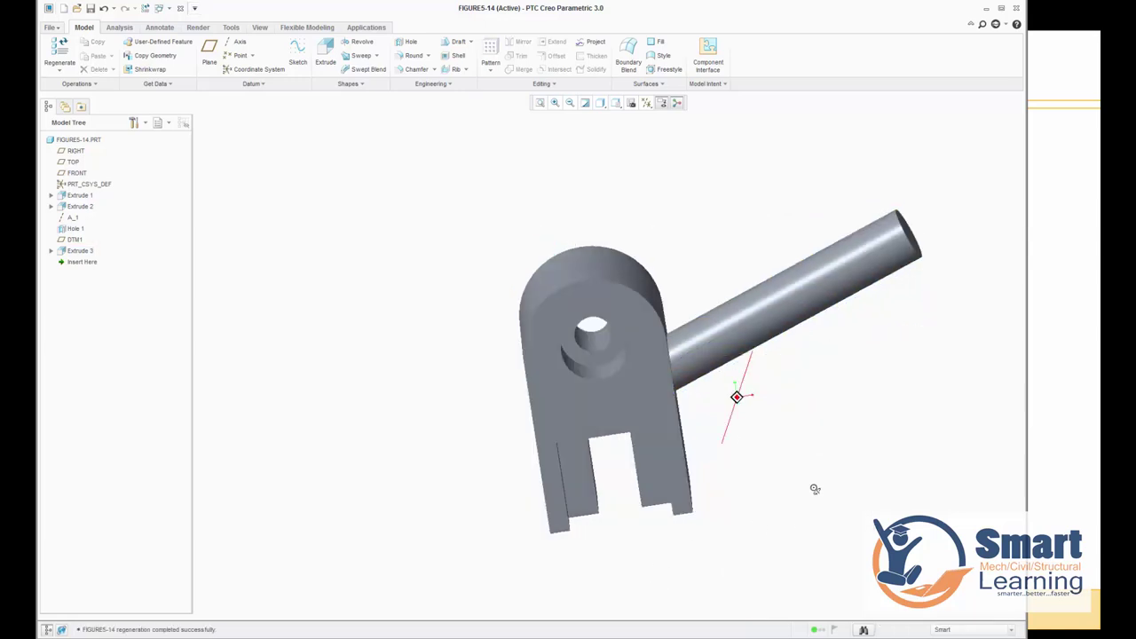
- Delete the angled cylinder feature Extrude 3
{"action": "middle_click_drag", "start_coordinate": [815, 488], "coordinate": [808, 484]}
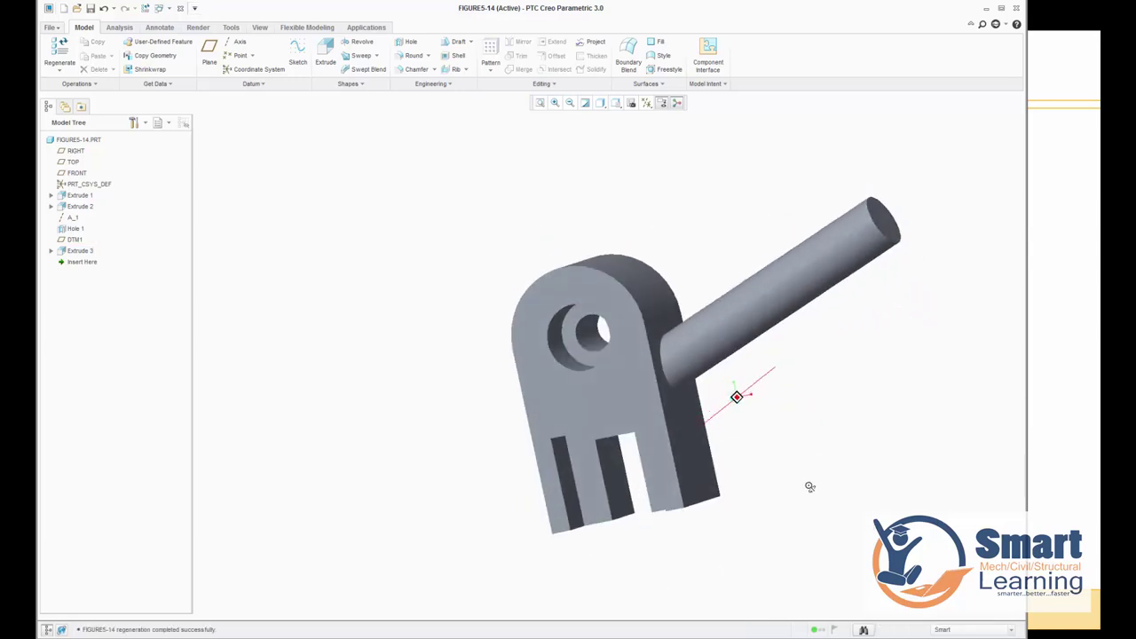
{"action": "left_click", "coordinate": [76, 255]}
{"action": "right_click", "coordinate": [76, 255]}
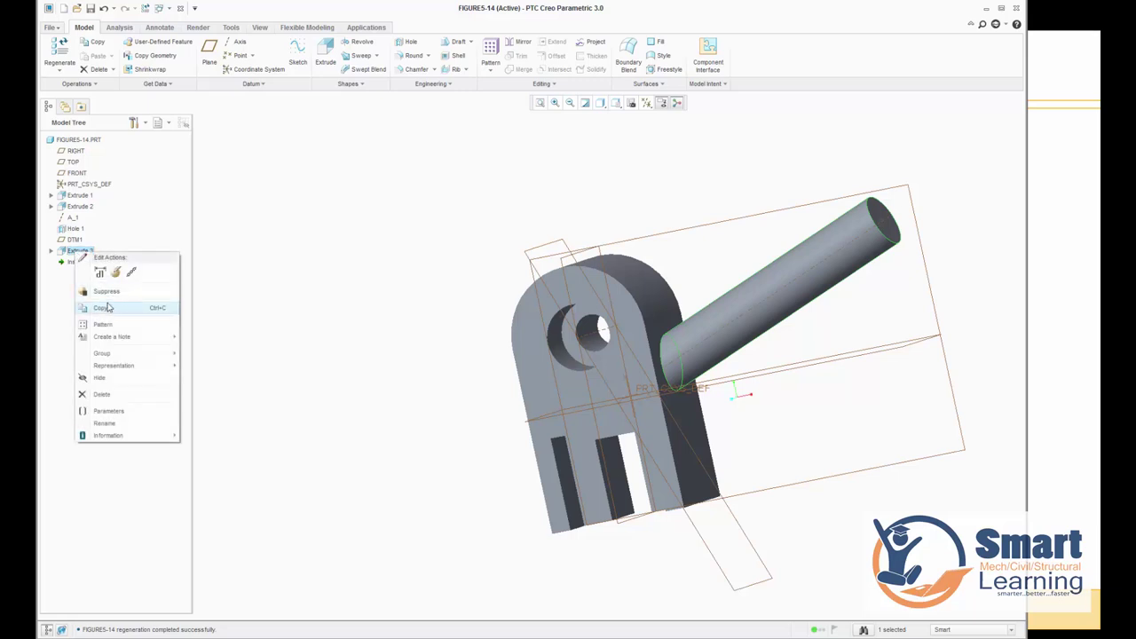
{"action": "left_click", "coordinate": [102, 394]}
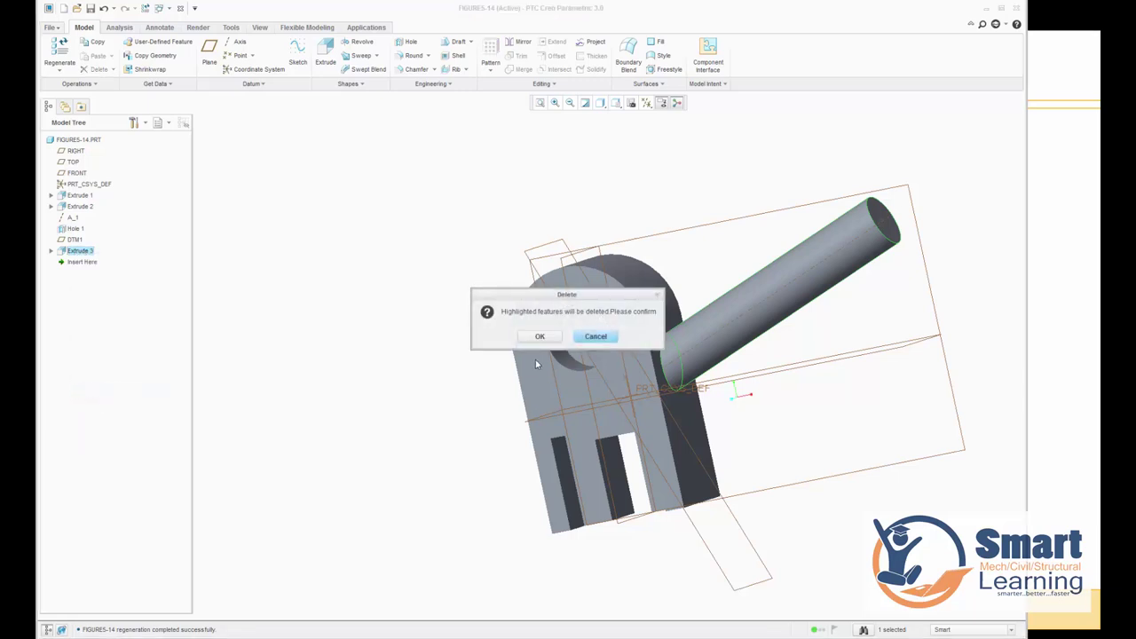
{"action": "left_click", "coordinate": [540, 336]}
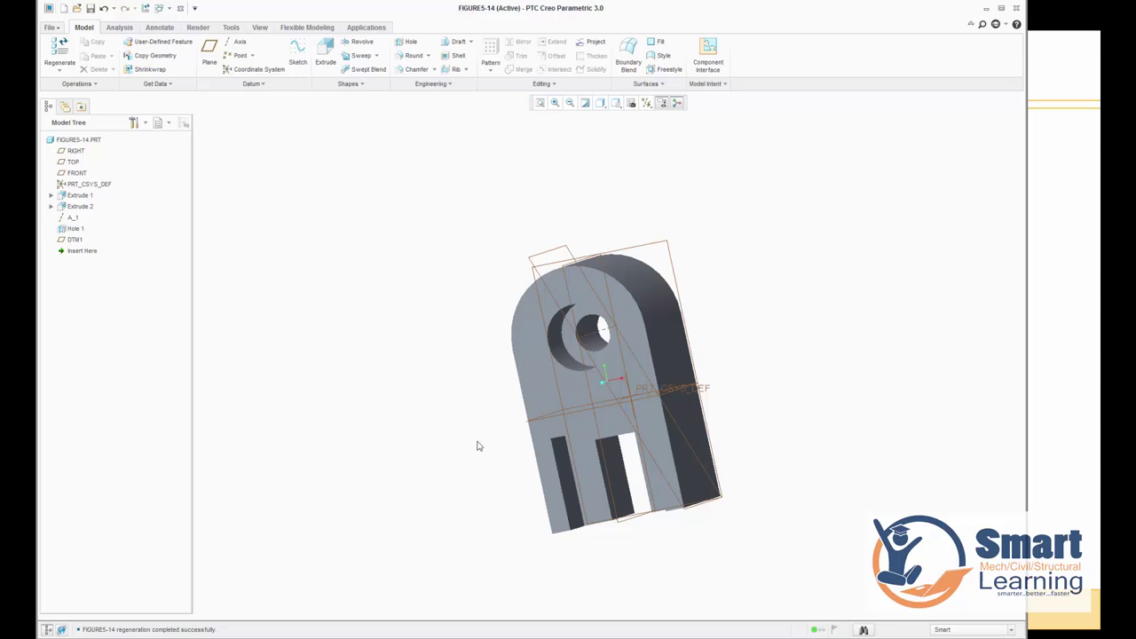
- Delete the angled datum plane DTM1
{"action": "left_click", "coordinate": [75, 240]}
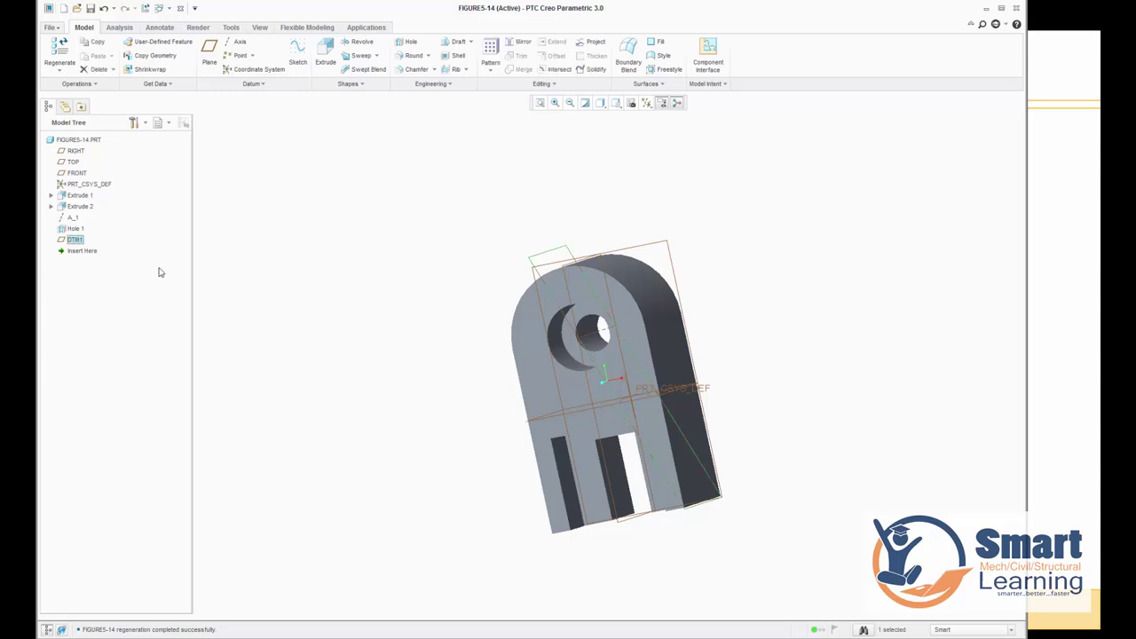
{"action": "key", "text": "Delete"}
{"action": "left_click", "coordinate": [537, 337]}
{"action": "mouse_move", "coordinate": [778, 325]}
{"action": "middle_mouse_down"}
{"action": "mouse_move", "coordinate": [792, 340]}
{"action": "mouse_move", "coordinate": [778, 337]}
{"action": "middle_mouse_up"}
{"action": "scroll", "coordinate": [745, 426], "scroll_direction": "up", "scroll_amount": 3}
{"action": "scroll", "coordinate": [763, 447], "scroll_direction": "down", "scroll_amount": 4}
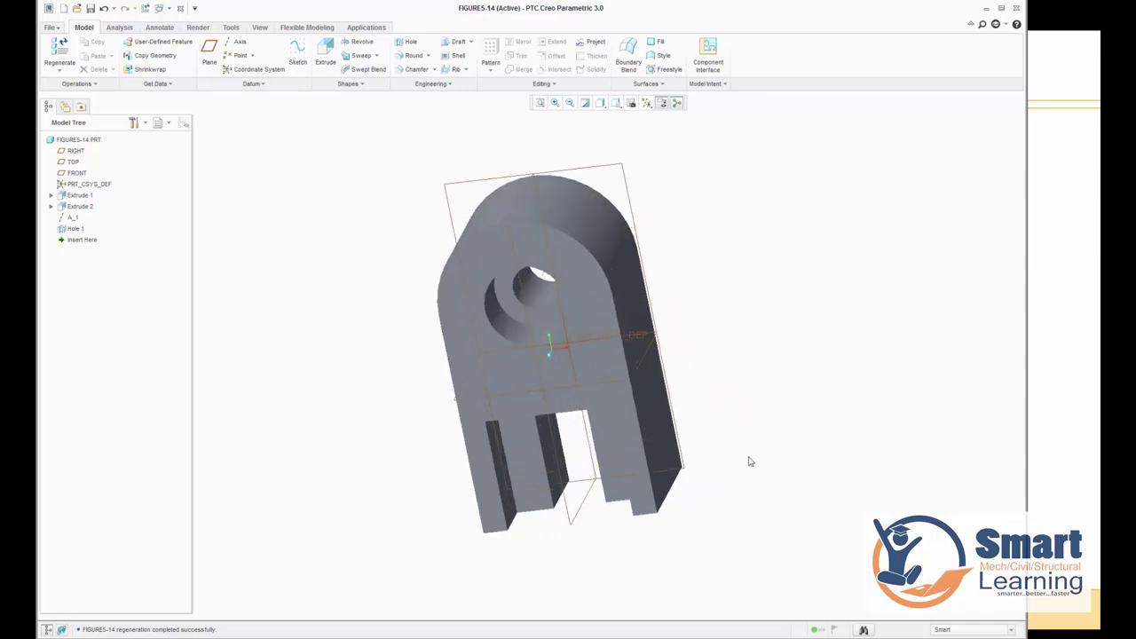
{"action": "middle_click_drag", "start_coordinate": [754, 442], "coordinate": [768, 370]}
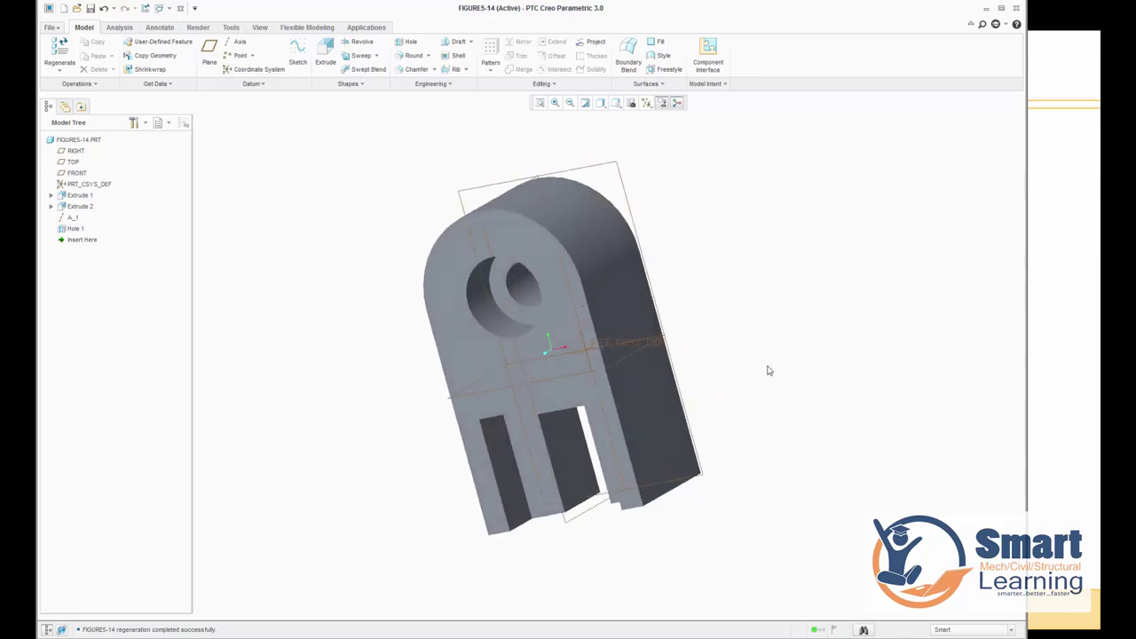
- Start a datum plane with selection limited to vertices, referencing the central slot's inner corner on the recess floor and the lower corner on its opposite side
{"action": "middle_click_drag", "start_coordinate": [751, 429], "coordinate": [753, 388]}
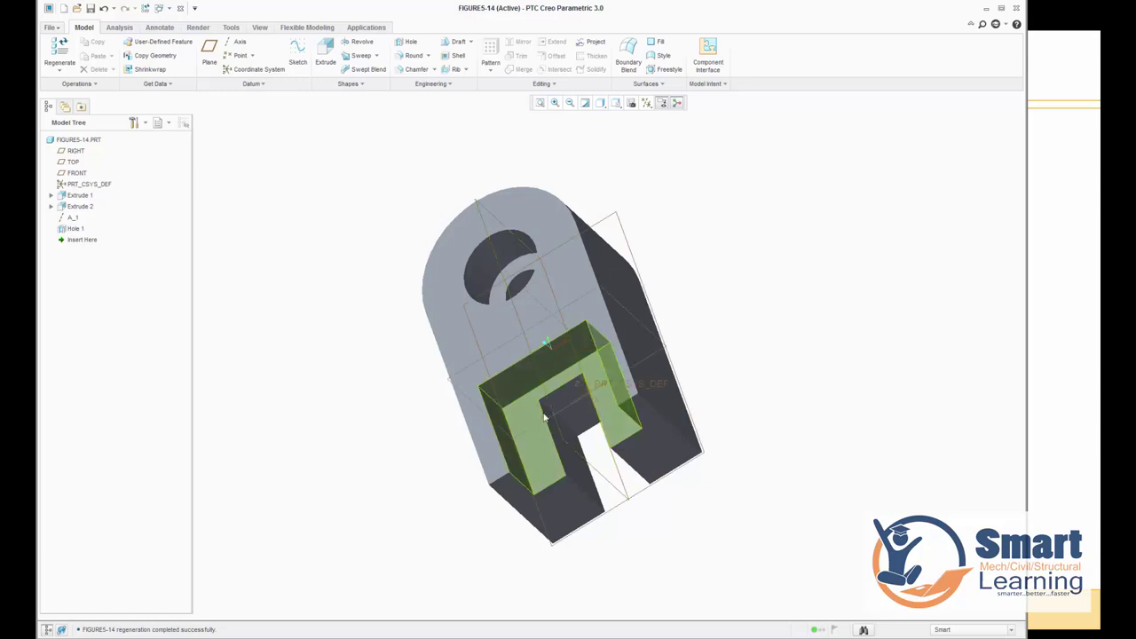
{"action": "middle_click_drag", "start_coordinate": [545, 418], "coordinate": [544, 409]}
{"action": "scroll", "coordinate": [541, 404], "scroll_direction": "up", "scroll_amount": 6}
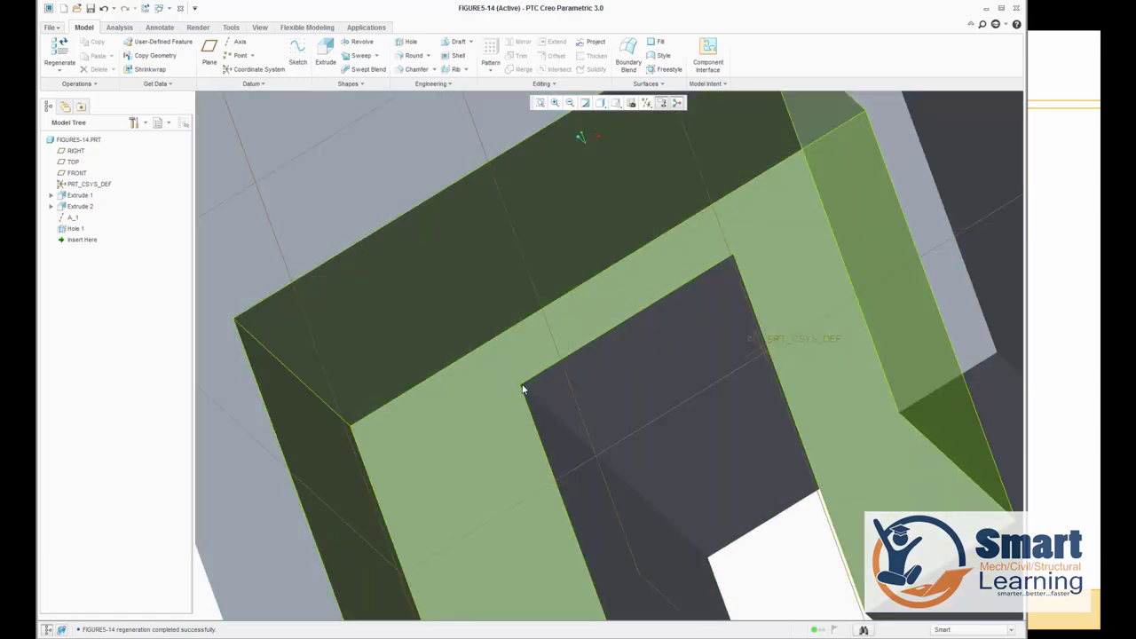
{"action": "left_click", "coordinate": [522, 389]}
{"action": "left_click", "coordinate": [522, 386]}
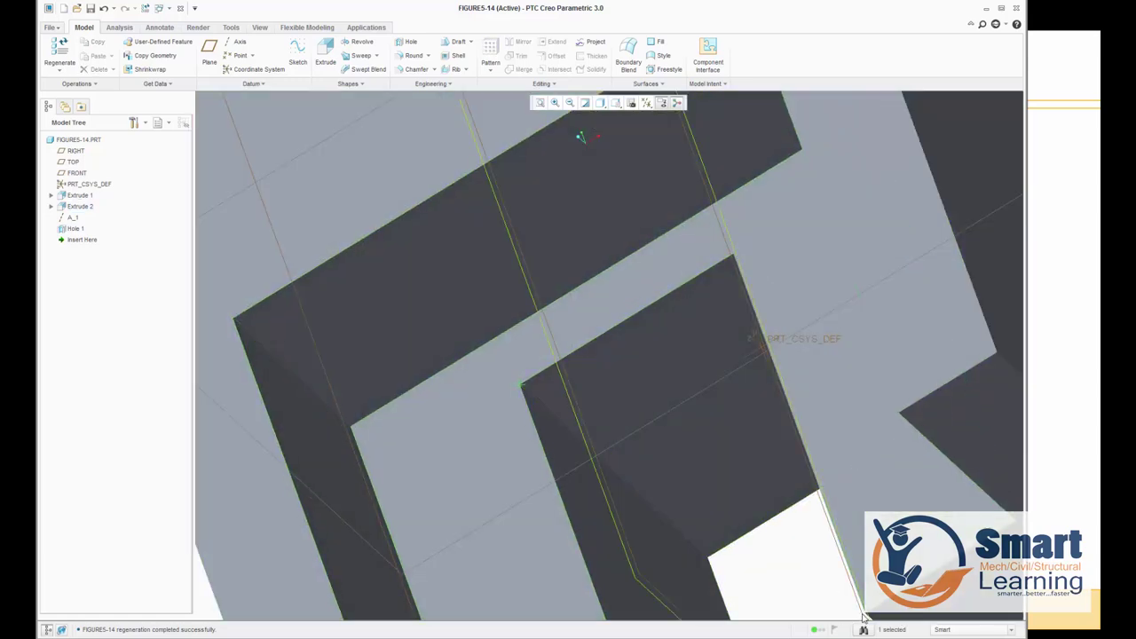
{"action": "scroll", "coordinate": [657, 477], "scroll_direction": "up", "scroll_amount": 5}
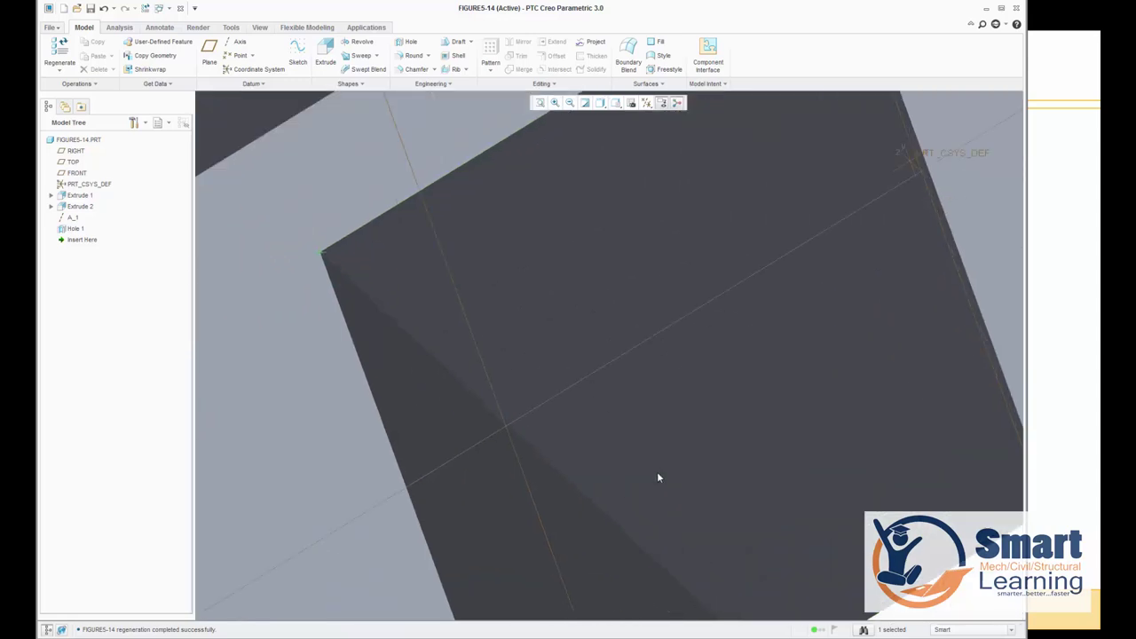
{"action": "scroll", "coordinate": [657, 477], "scroll_direction": "down", "scroll_amount": 8}
{"action": "left_click", "coordinate": [210, 55]}
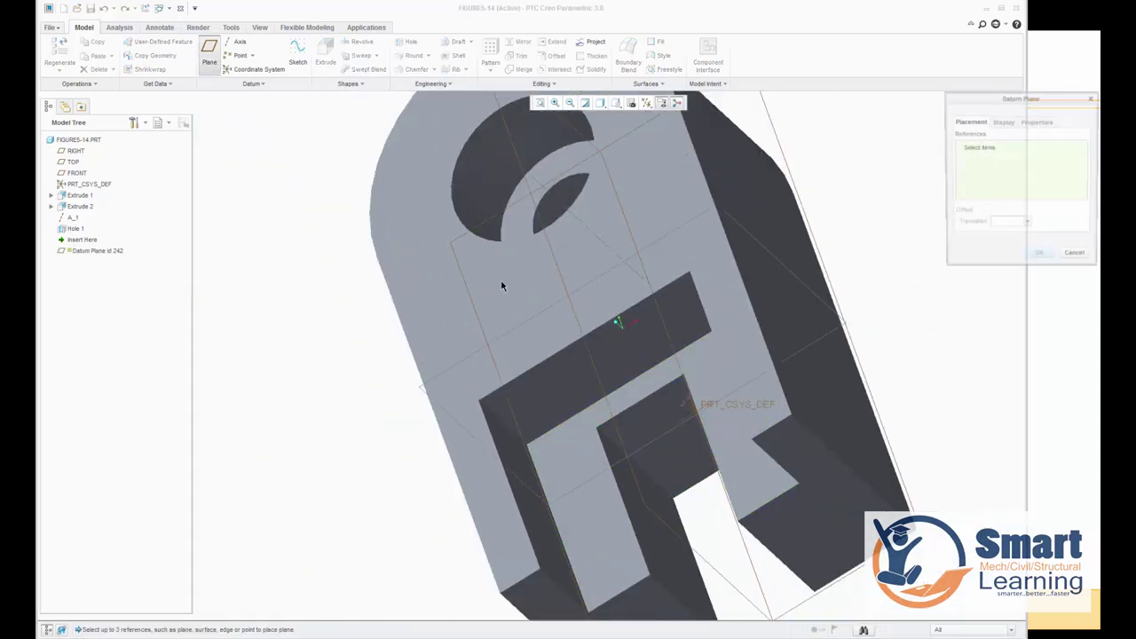
{"action": "left_click", "coordinate": [988, 631]}
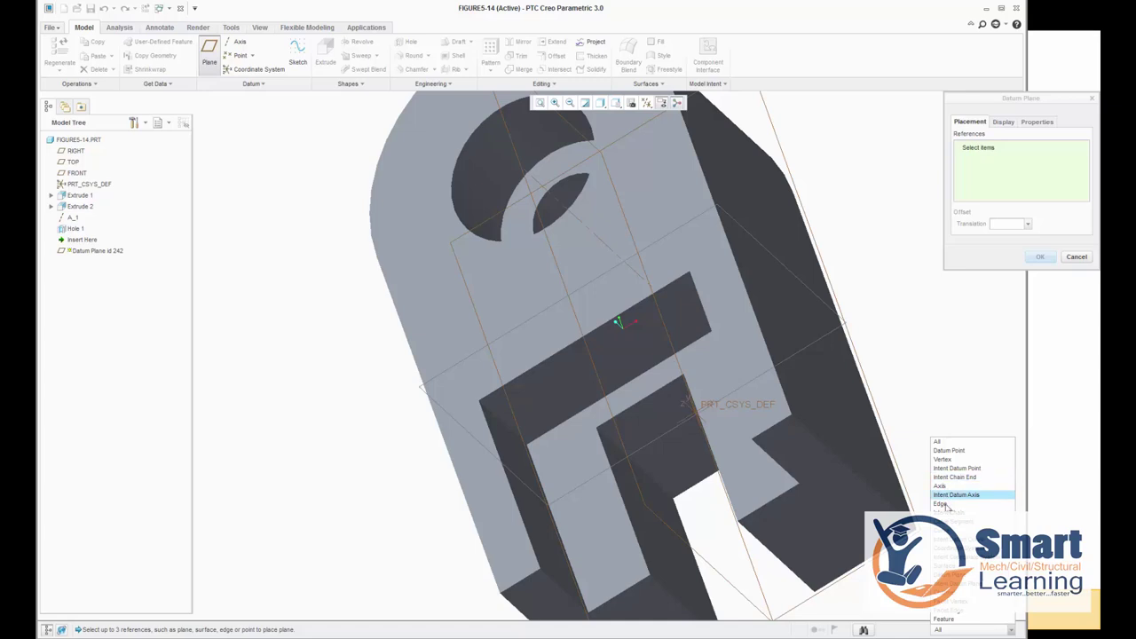
{"action": "left_click", "coordinate": [943, 460]}
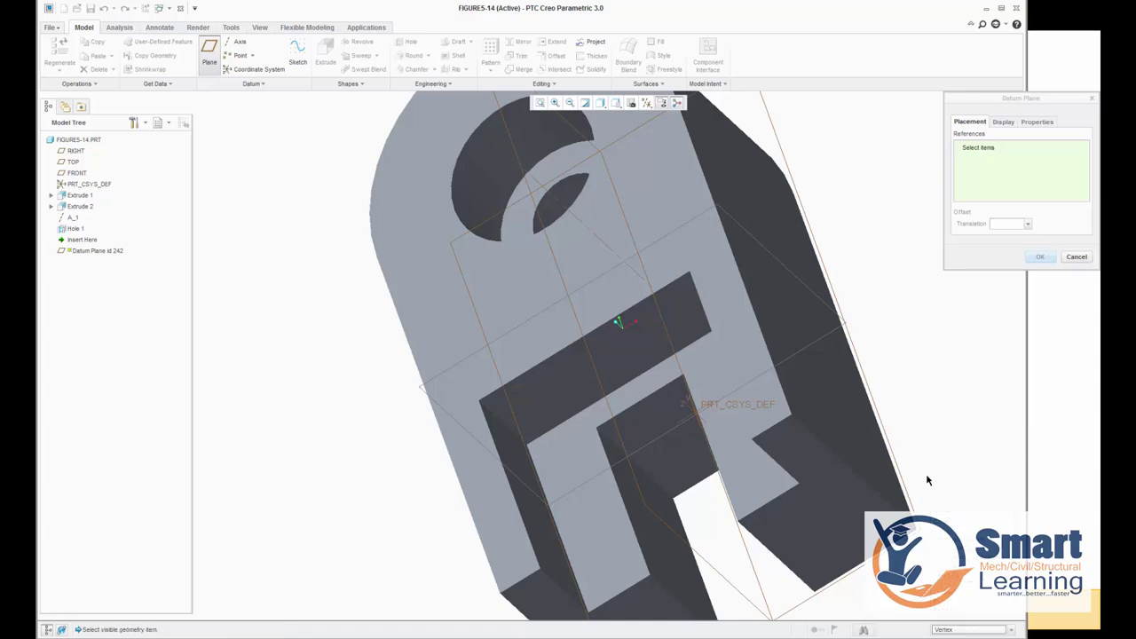
{"action": "left_click", "coordinate": [597, 429]}
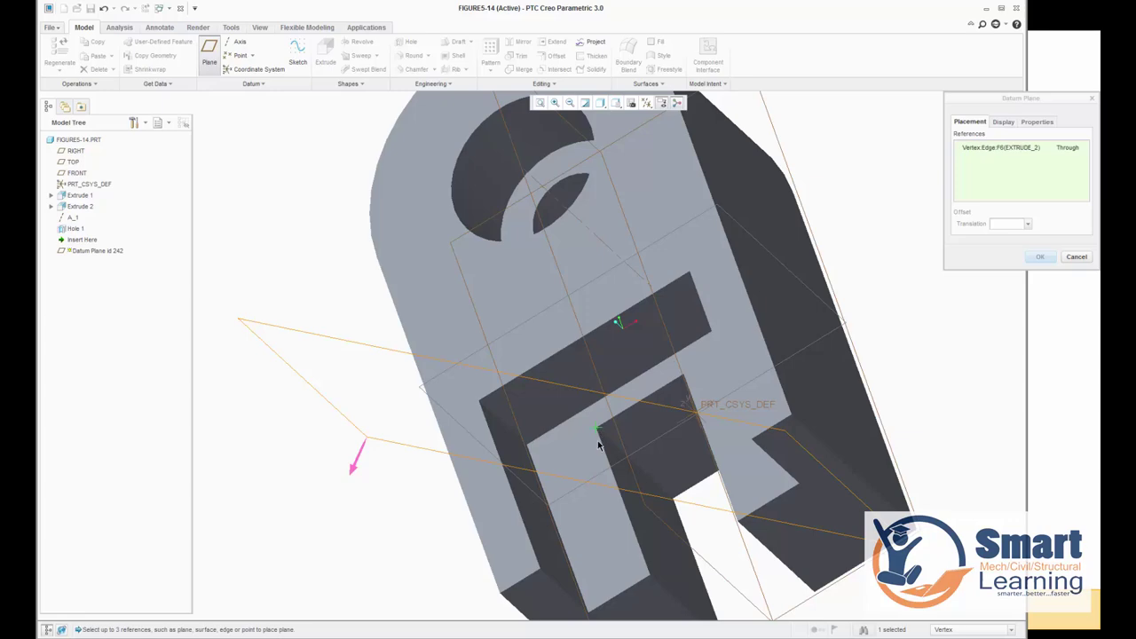
{"action": "left_click", "coordinate": [739, 529]}
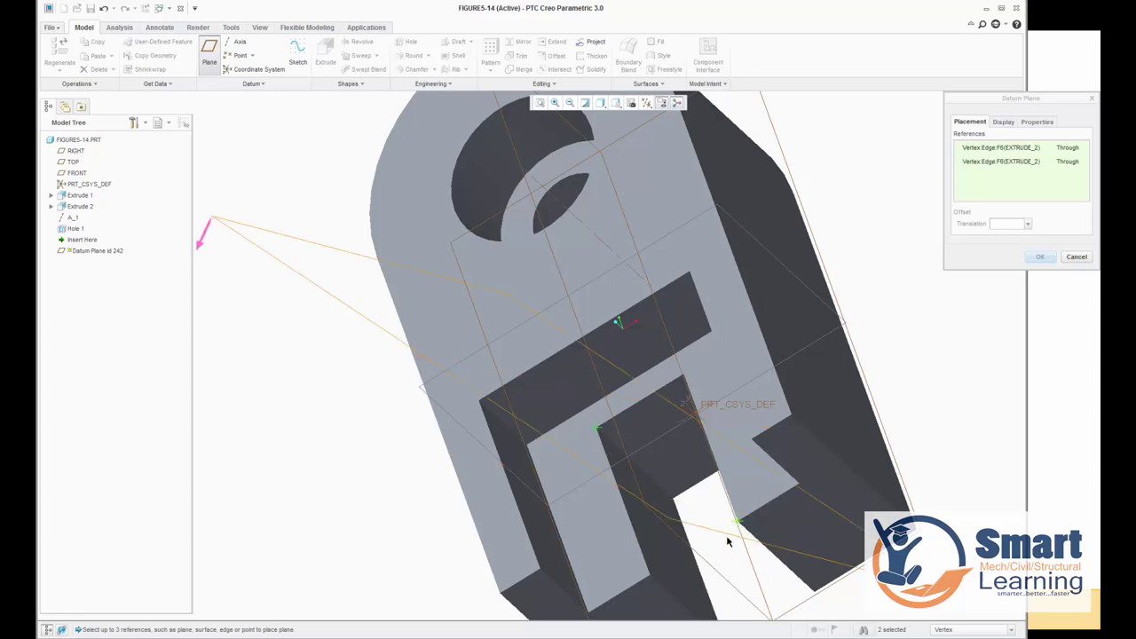
- Add the slot's inner corner on the back face as the third vertex reference and create the datum plane
{"action": "middle_click_drag", "start_coordinate": [710, 559], "coordinate": [688, 540]}
{"action": "left_click", "coordinate": [1039, 261]}
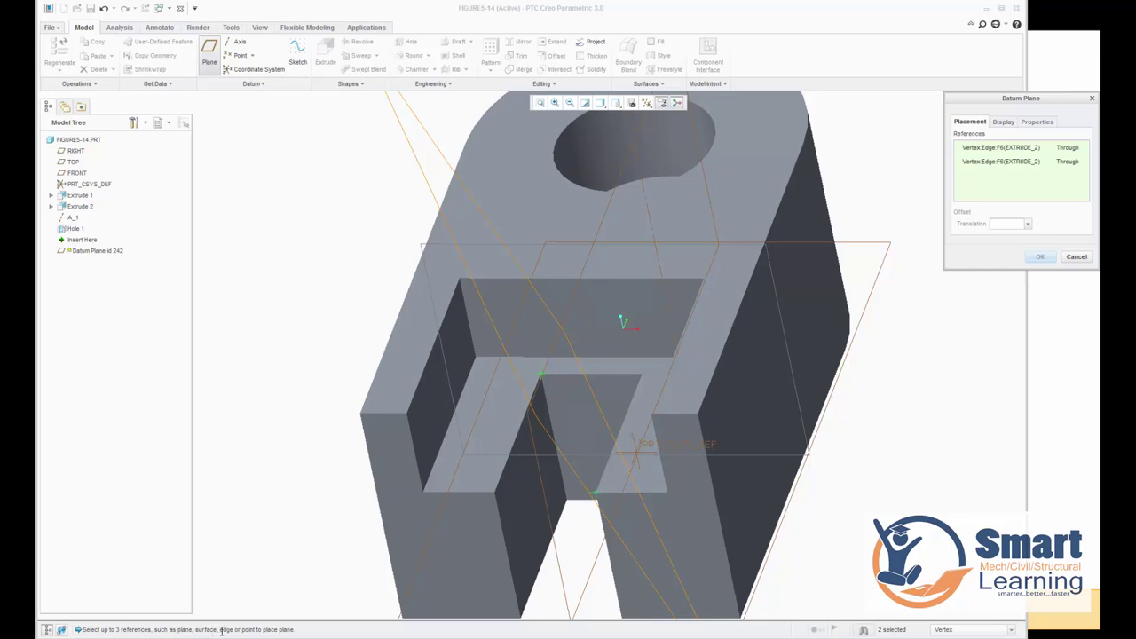
{"action": "middle_click_drag", "start_coordinate": [771, 495], "coordinate": [847, 462]}
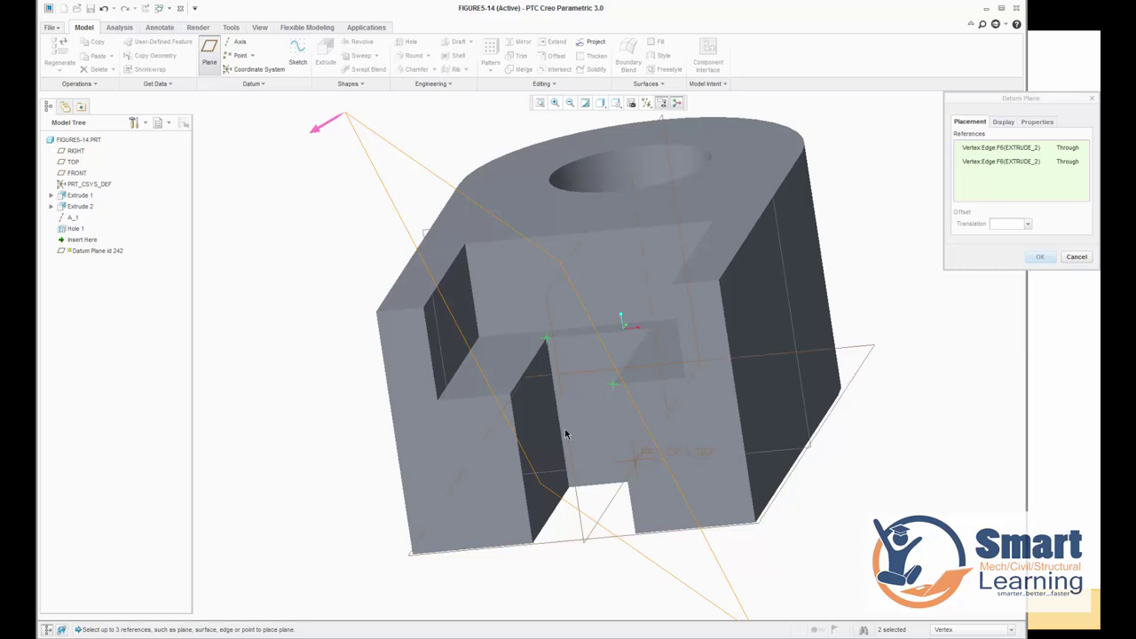
{"action": "left_click", "coordinate": [572, 492], "text": "ctrl"}
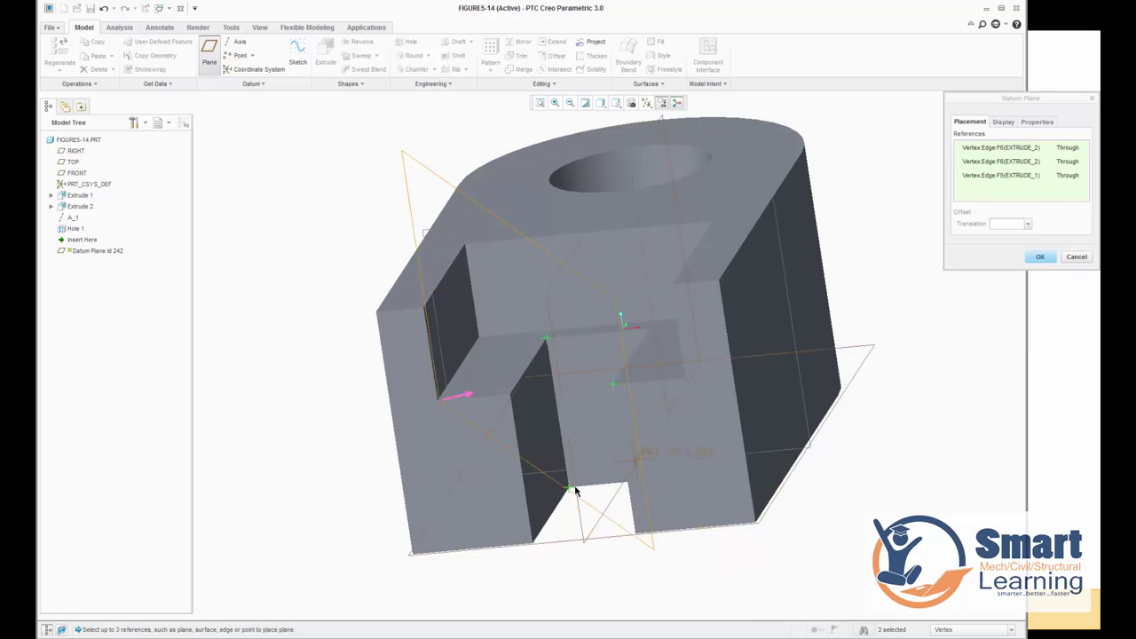
{"action": "left_click", "coordinate": [1038, 256]}
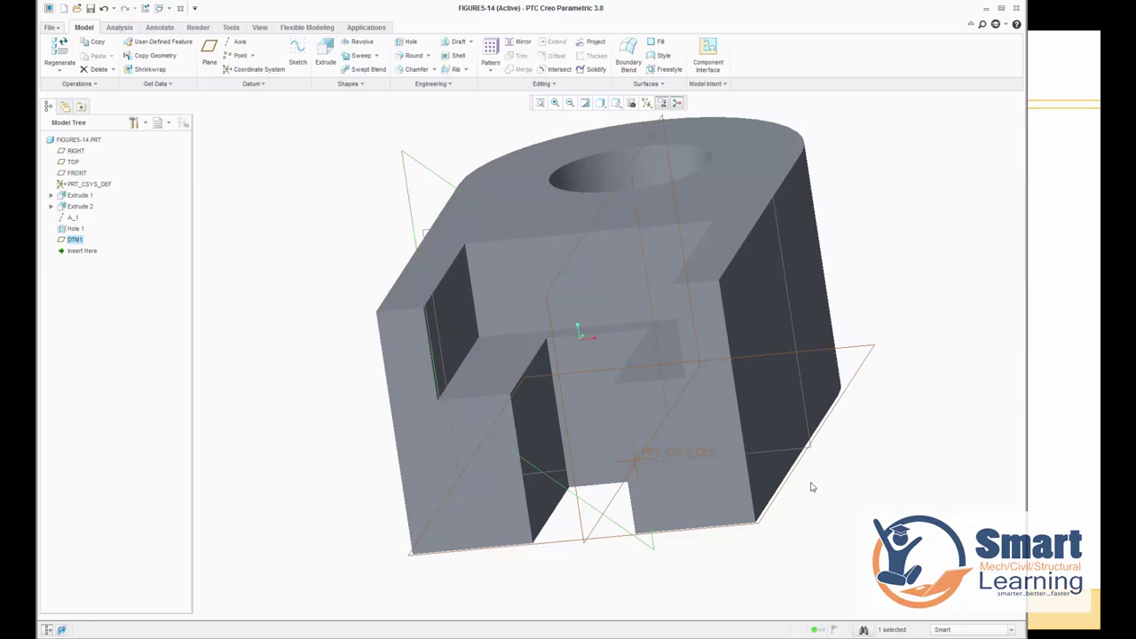
- Inspect the three-vertex datum plane DTM1 against the model and delete it
{"action": "middle_click_drag", "start_coordinate": [813, 487], "coordinate": [762, 600]}
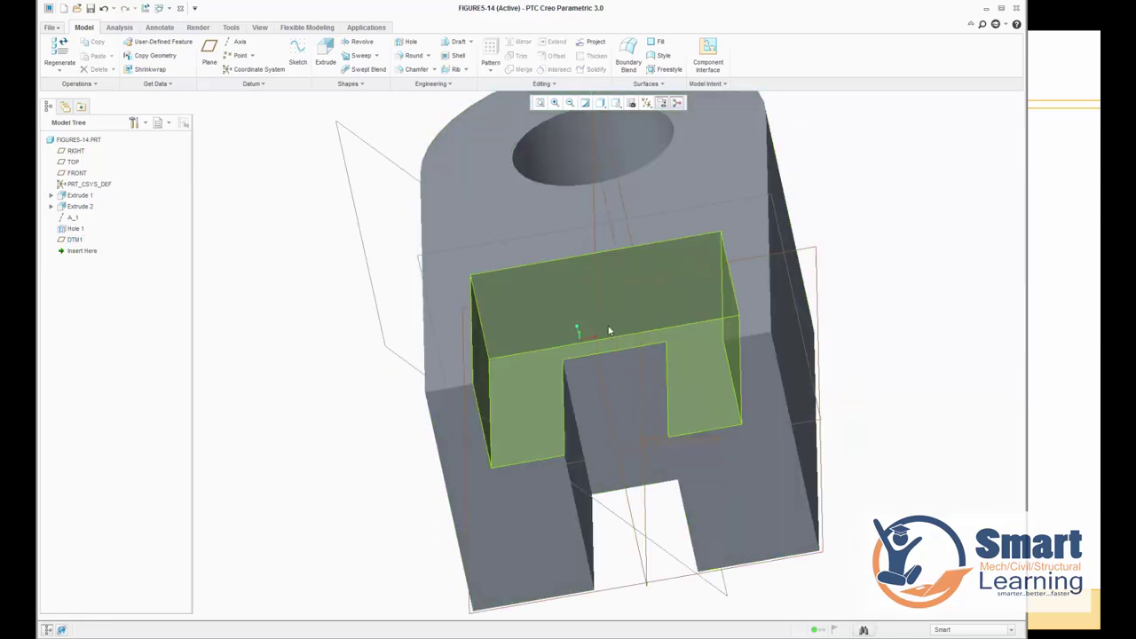
{"action": "left_click", "coordinate": [608, 327]}
{"action": "mouse_move", "coordinate": [462, 512]}
{"action": "middle_mouse_down"}
{"action": "mouse_move", "coordinate": [461, 562]}
{"action": "mouse_move", "coordinate": [387, 481]}
{"action": "mouse_move", "coordinate": [393, 469]}
{"action": "mouse_move", "coordinate": [402, 486]}
{"action": "middle_mouse_up"}
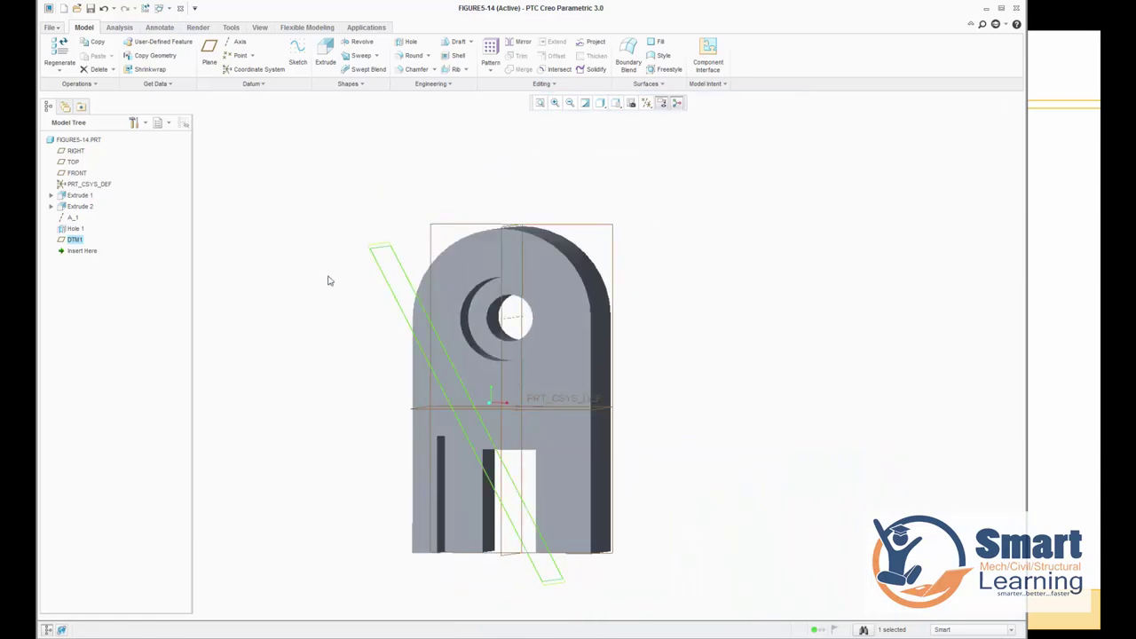
{"action": "key", "text": "Delete"}
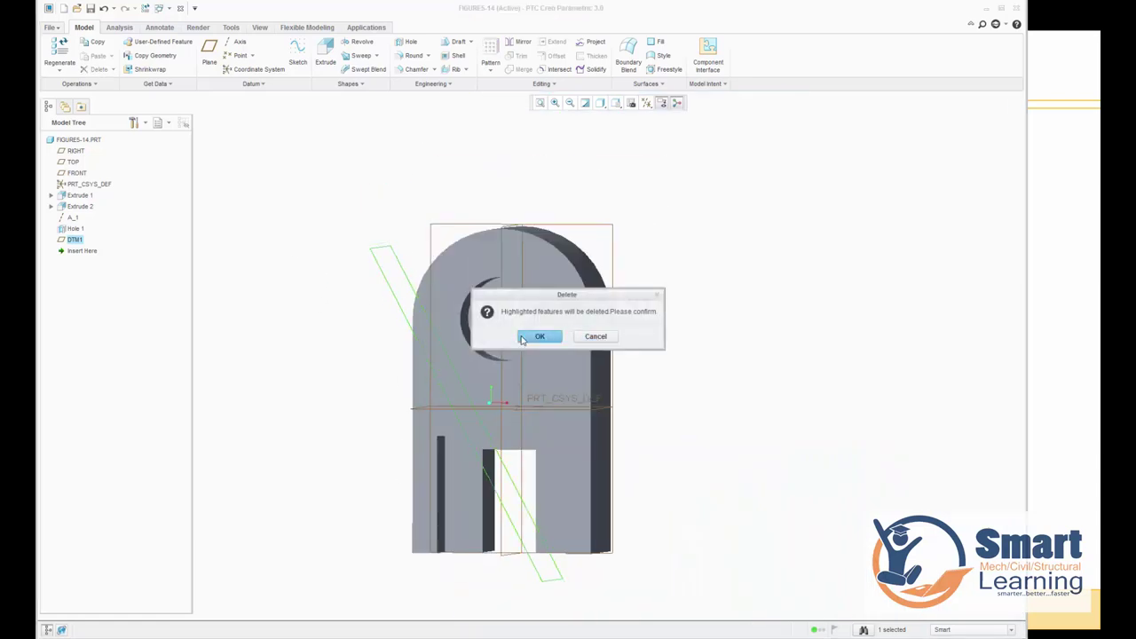
{"action": "key", "text": "Return"}
{"action": "middle_click_drag", "start_coordinate": [710, 364], "coordinate": [690, 497]}
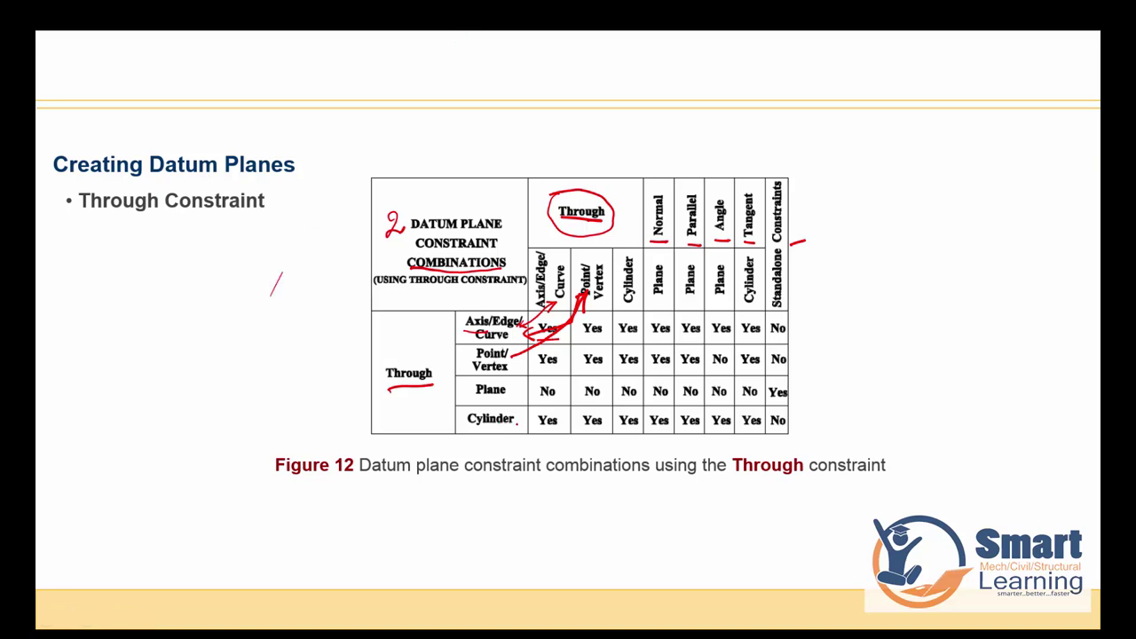
{"action": "mouse_move", "coordinate": [502, 430]}
{"action": "left_mouse_down"}
{"action": "mouse_move", "coordinate": [456, 417]}
{"action": "mouse_move", "coordinate": [511, 411]}
{"action": "mouse_move", "coordinate": [522, 428]}
{"action": "left_mouse_up"}
{"action": "mouse_move", "coordinate": [551, 291]}
{"action": "left_mouse_down"}
{"action": "mouse_move", "coordinate": [537, 428]}
{"action": "mouse_move", "coordinate": [483, 413]}
{"action": "mouse_move", "coordinate": [553, 400]}
{"action": "left_mouse_up"}
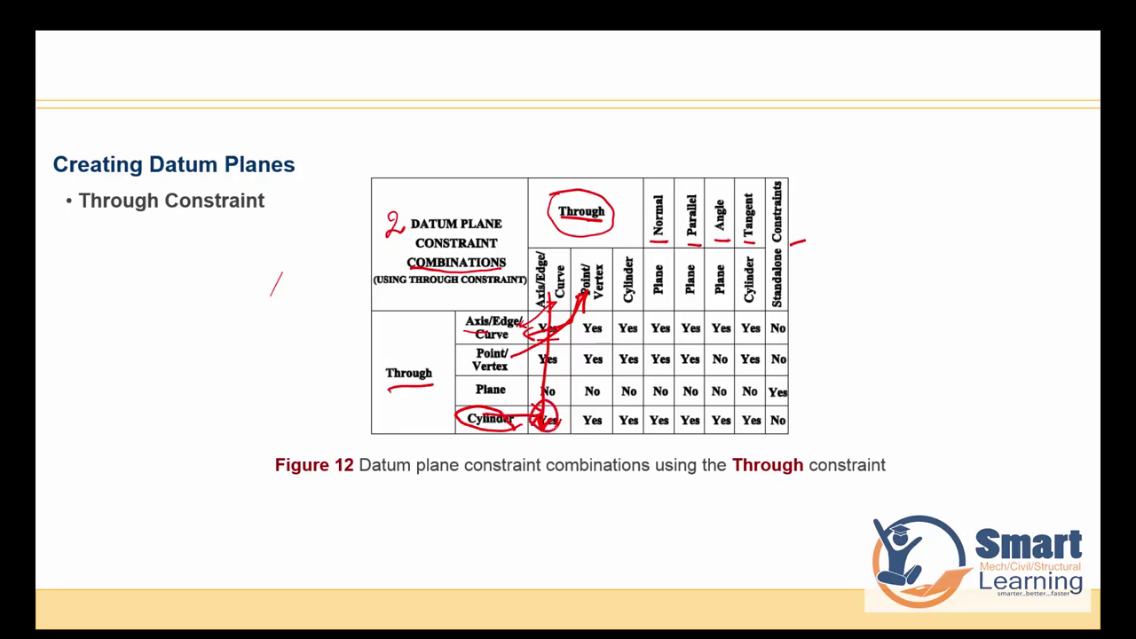
{"action": "mouse_move", "coordinate": [466, 429]}
{"action": "left_mouse_down"}
{"action": "mouse_move", "coordinate": [523, 425]}
{"action": "mouse_move", "coordinate": [511, 437]}
{"action": "left_mouse_up"}
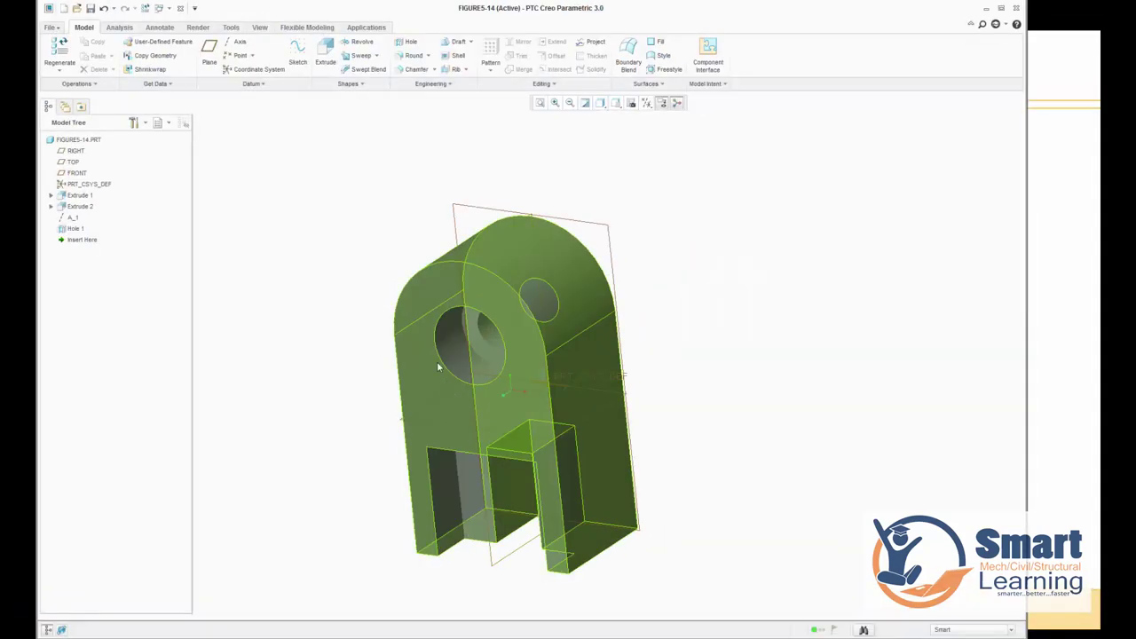
{"action": "left_click", "coordinate": [483, 307]}
{"action": "left_click", "coordinate": [522, 253]}
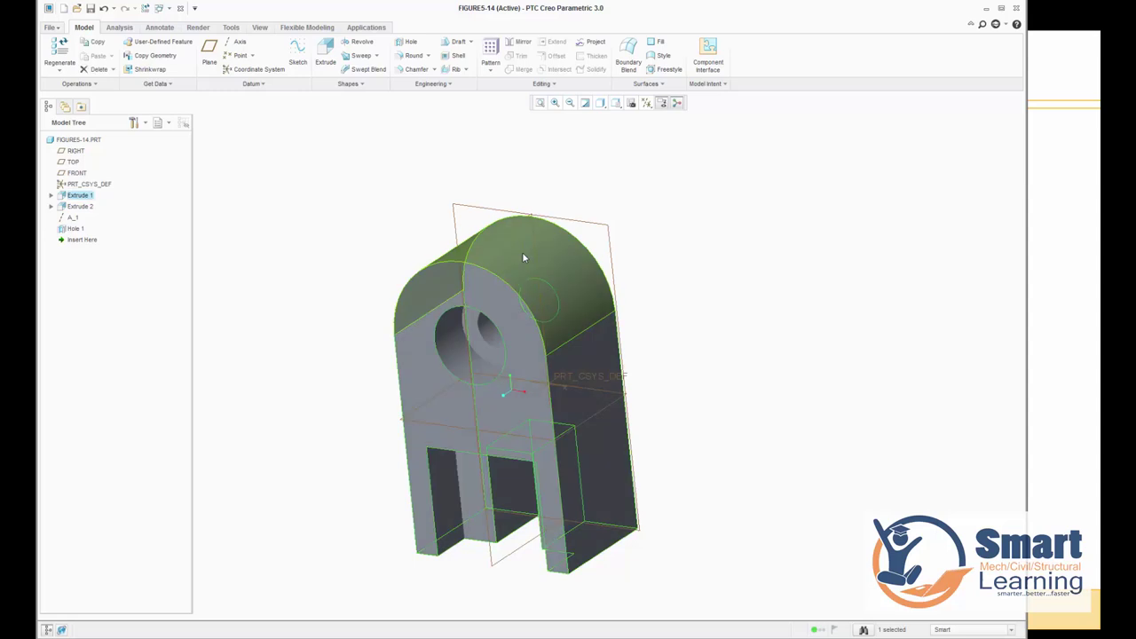
{"action": "left_click", "coordinate": [705, 270]}
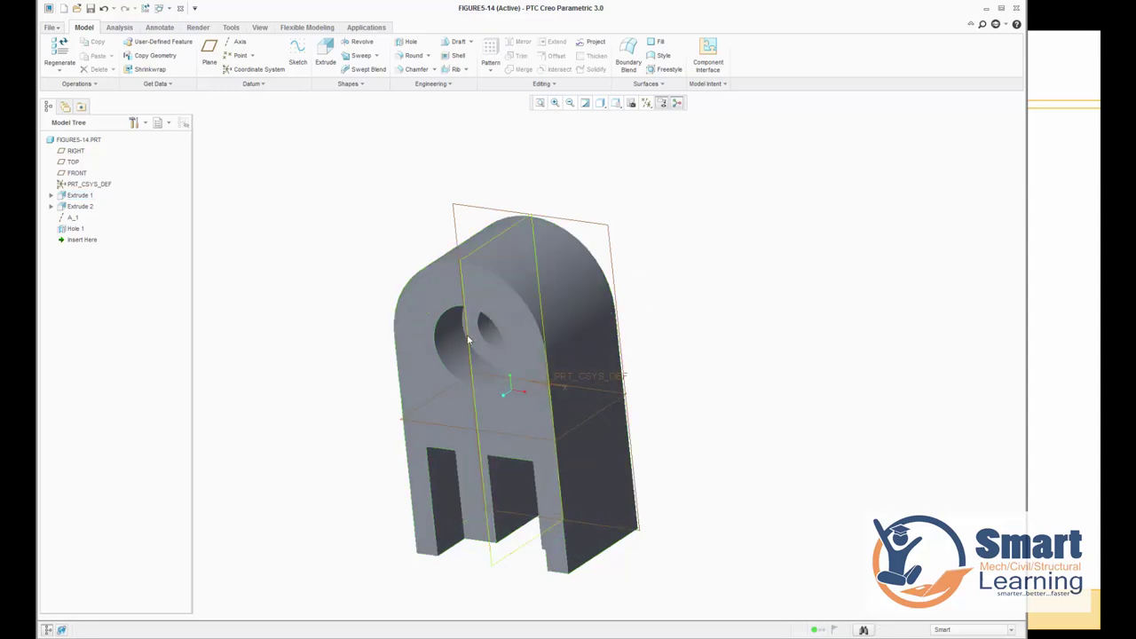
{"action": "left_click", "coordinate": [546, 258]}
{"action": "left_click", "coordinate": [716, 247]}
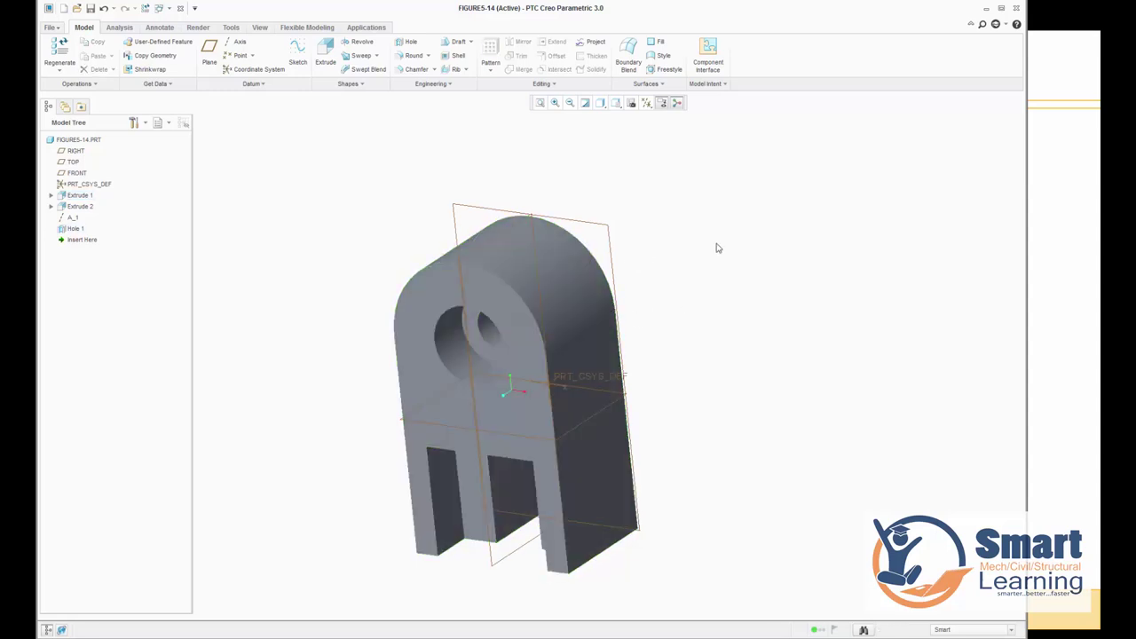
- Start a datum plane with the selection filter set to All and reference the rounded top surface of Extrude 1 with the Through constraint
{"action": "left_click", "coordinate": [210, 53]}
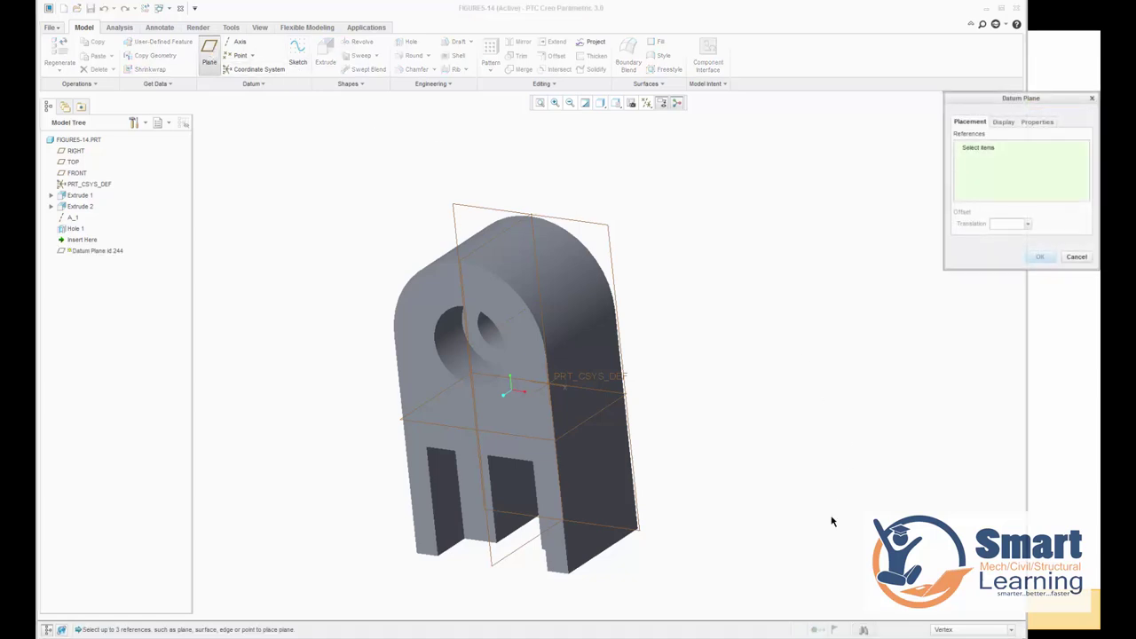
{"action": "left_click", "coordinate": [950, 626]}
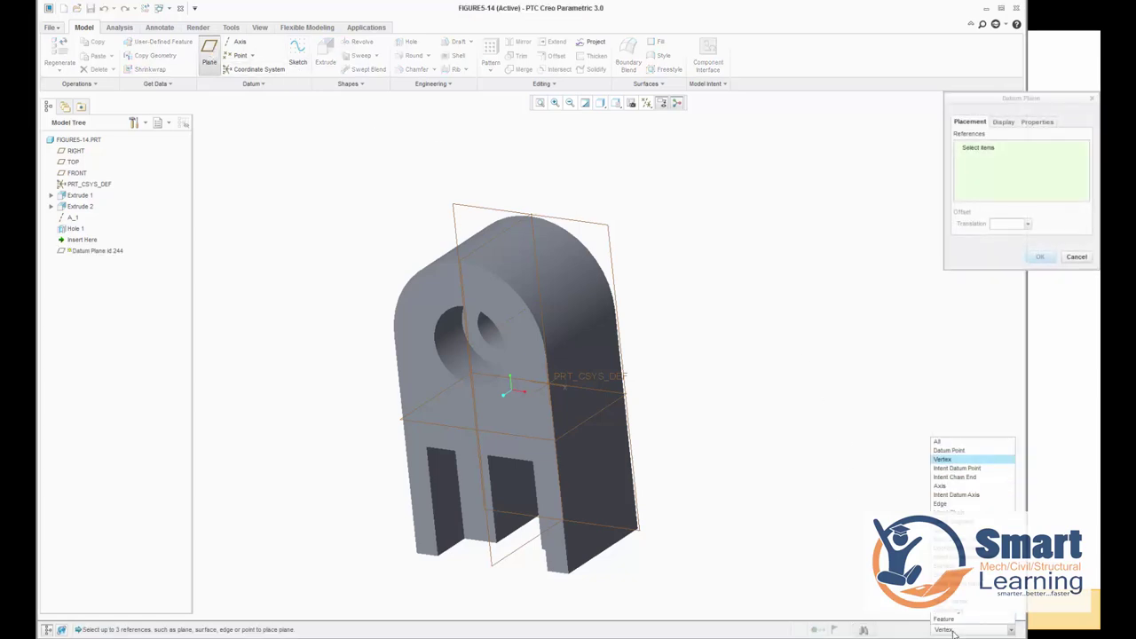
{"action": "left_click", "coordinate": [943, 444]}
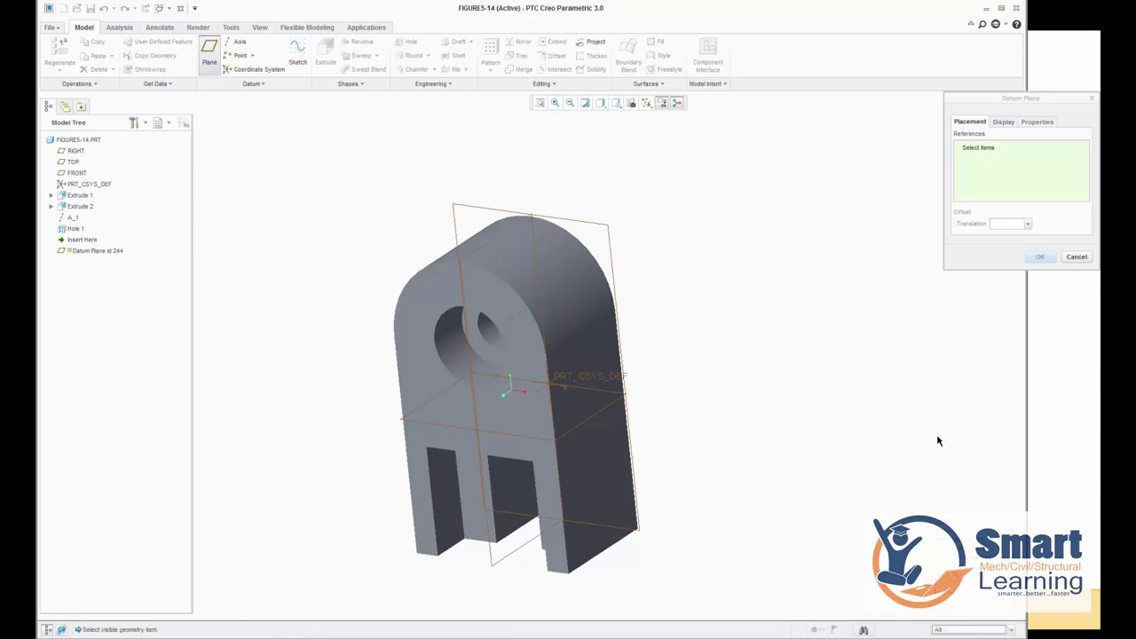
{"action": "left_click", "coordinate": [562, 284]}
{"action": "mouse_move", "coordinate": [730, 329]}
{"action": "middle_mouse_down"}
{"action": "mouse_move", "coordinate": [752, 302]}
{"action": "mouse_move", "coordinate": [740, 327]}
{"action": "mouse_move", "coordinate": [733, 307]}
{"action": "mouse_move", "coordinate": [736, 335]}
{"action": "middle_mouse_up"}
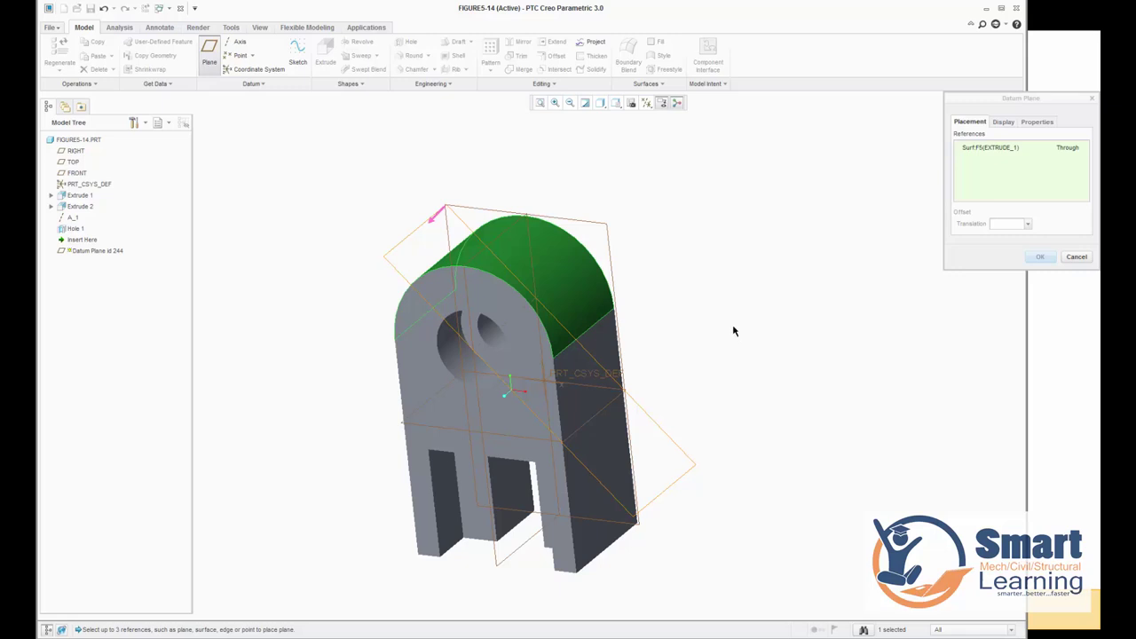
- Limit selection to axes, try datum axis A_1 as a Through reference for the plane, and cancel the datum plane
{"action": "left_click", "coordinate": [949, 629]}
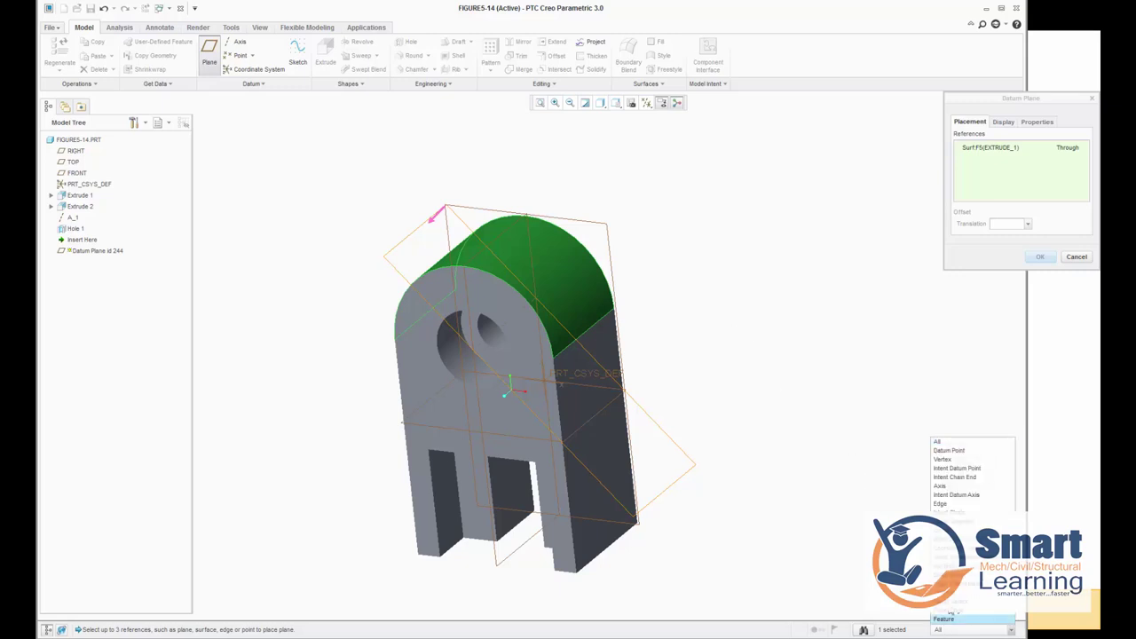
{"action": "left_click", "coordinate": [931, 495]}
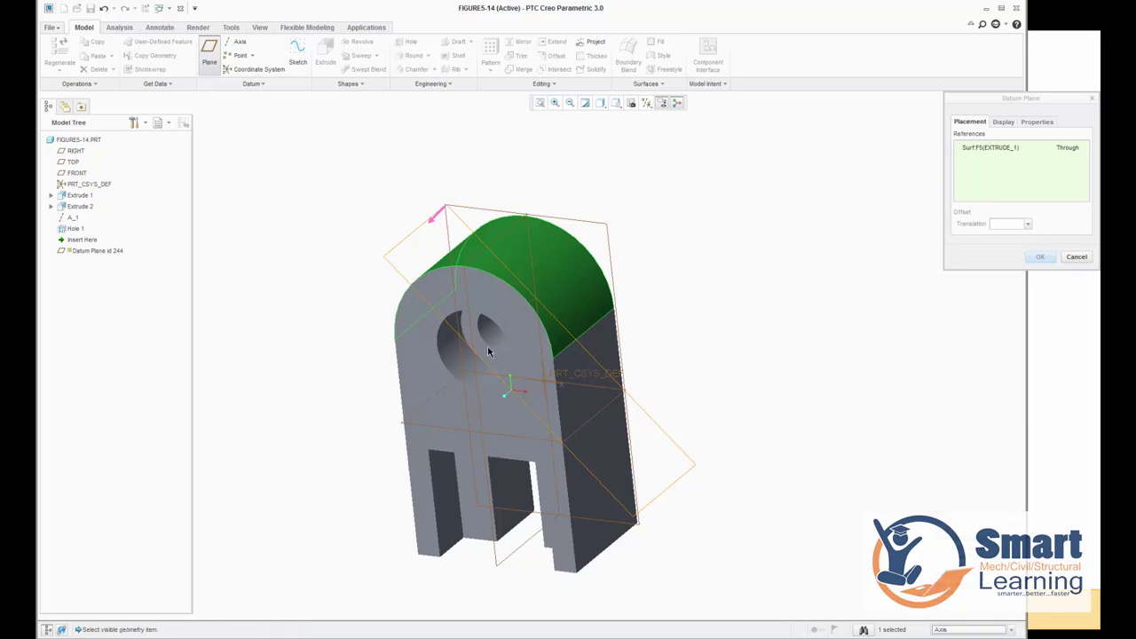
{"action": "mouse_move", "coordinate": [490, 334]}
{"action": "middle_mouse_down"}
{"action": "mouse_move", "coordinate": [517, 337]}
{"action": "mouse_move", "coordinate": [510, 331]}
{"action": "middle_mouse_up"}
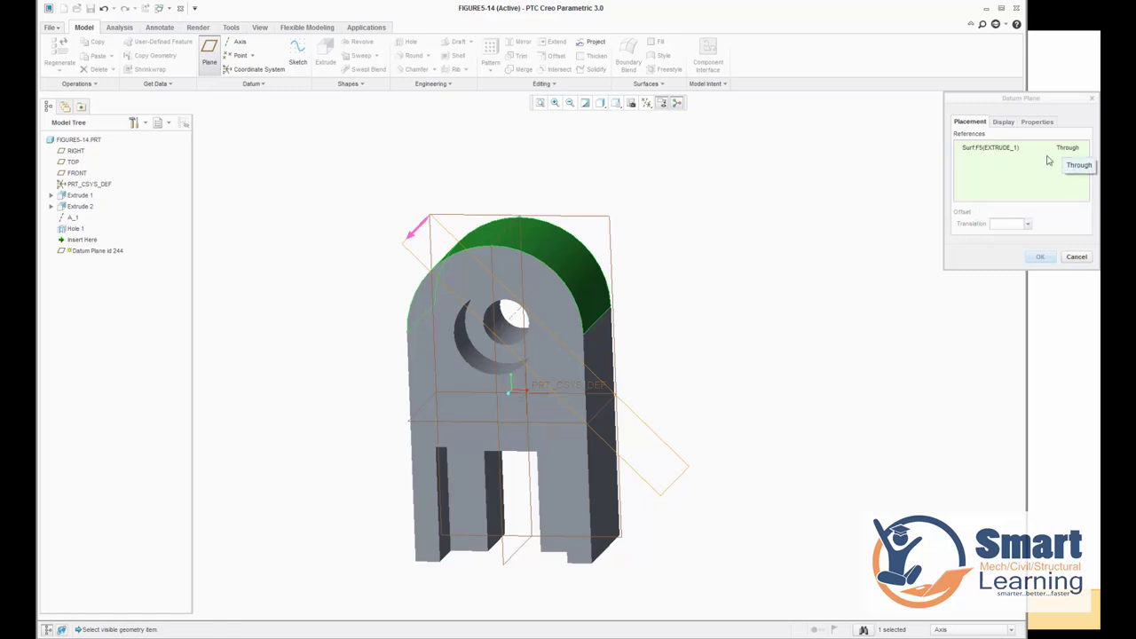
{"action": "left_click", "coordinate": [991, 162]}
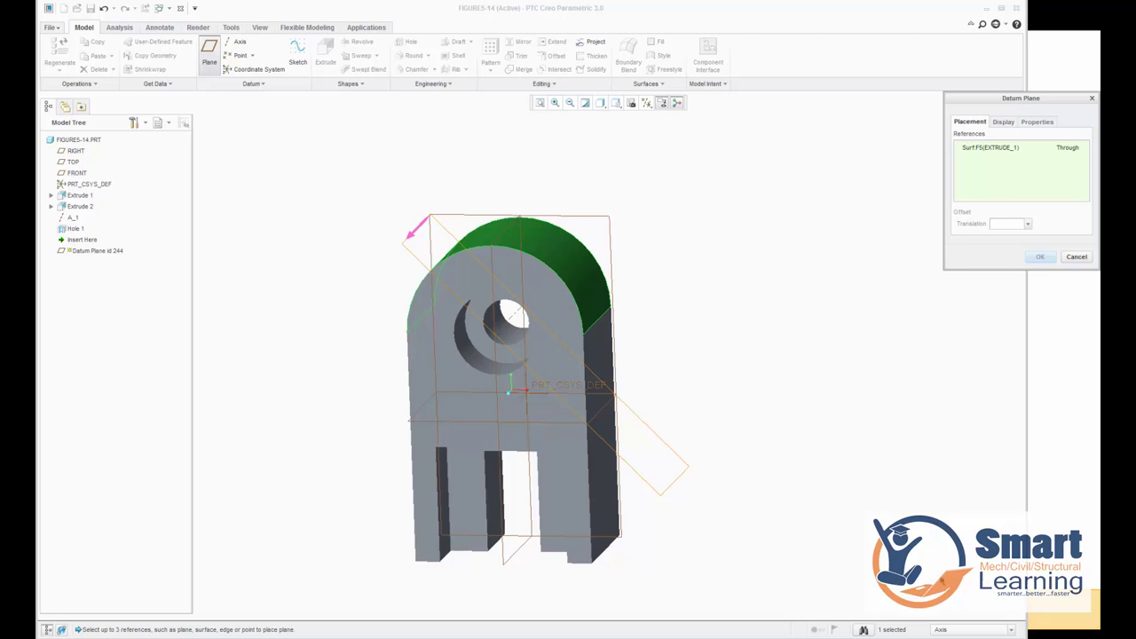
{"action": "left_click", "coordinate": [509, 323]}
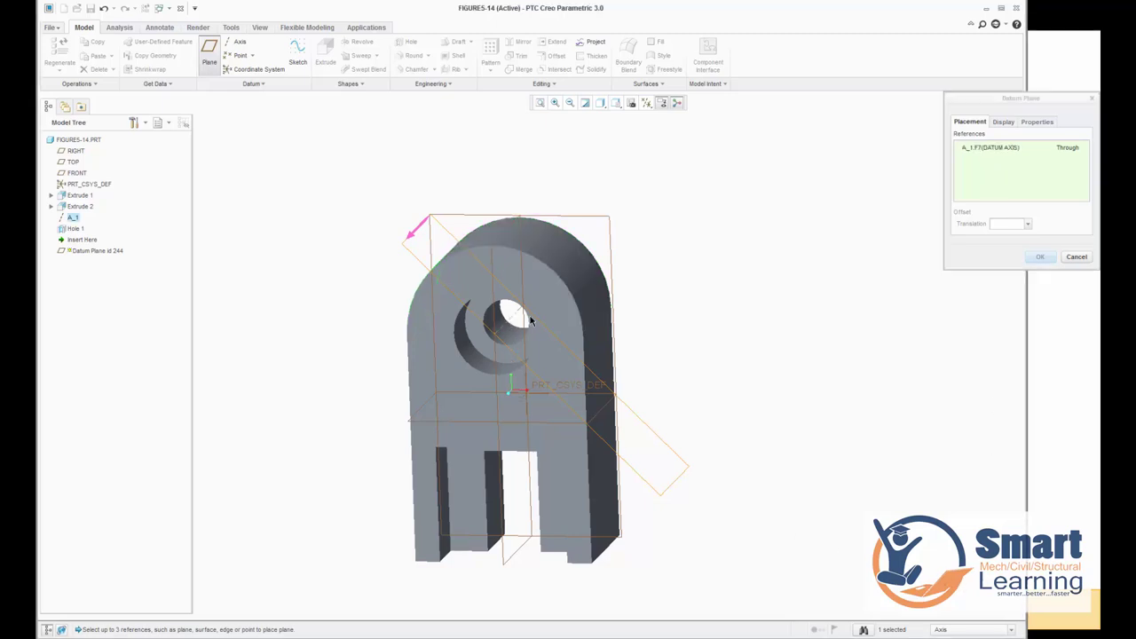
{"action": "left_click", "coordinate": [1026, 225]}
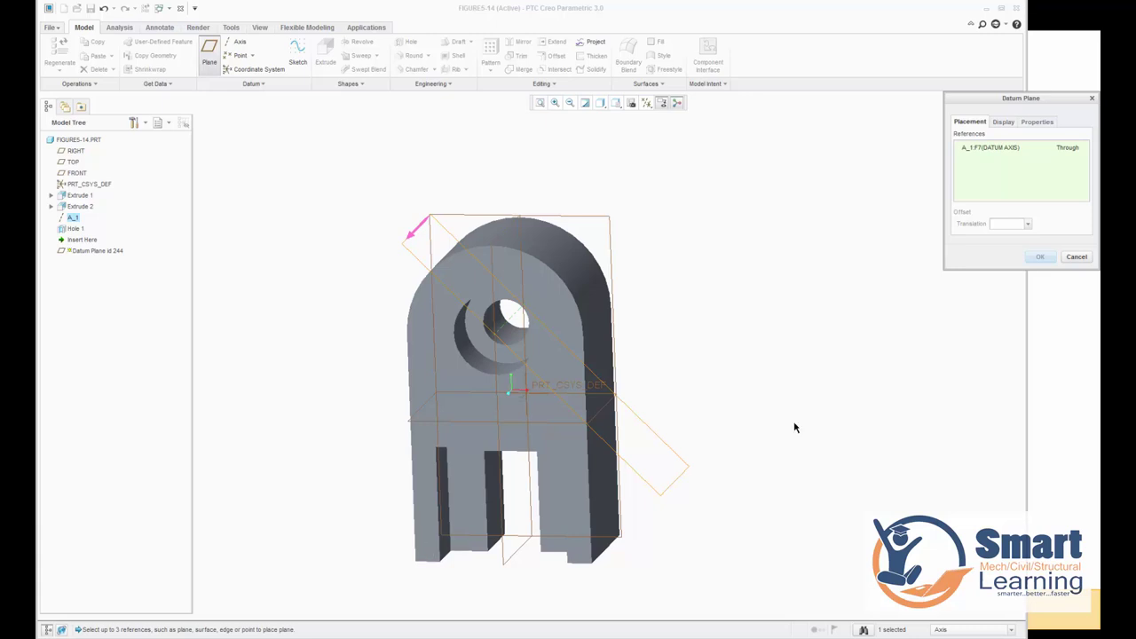
{"action": "left_click", "coordinate": [1076, 258]}
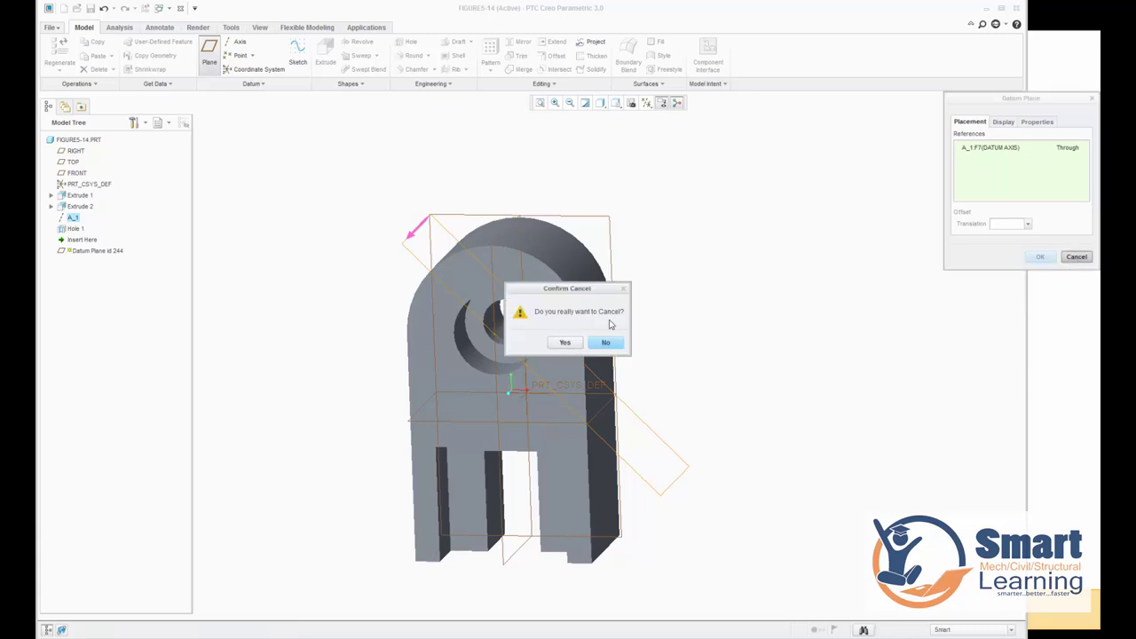
{"action": "left_click", "coordinate": [559, 341]}
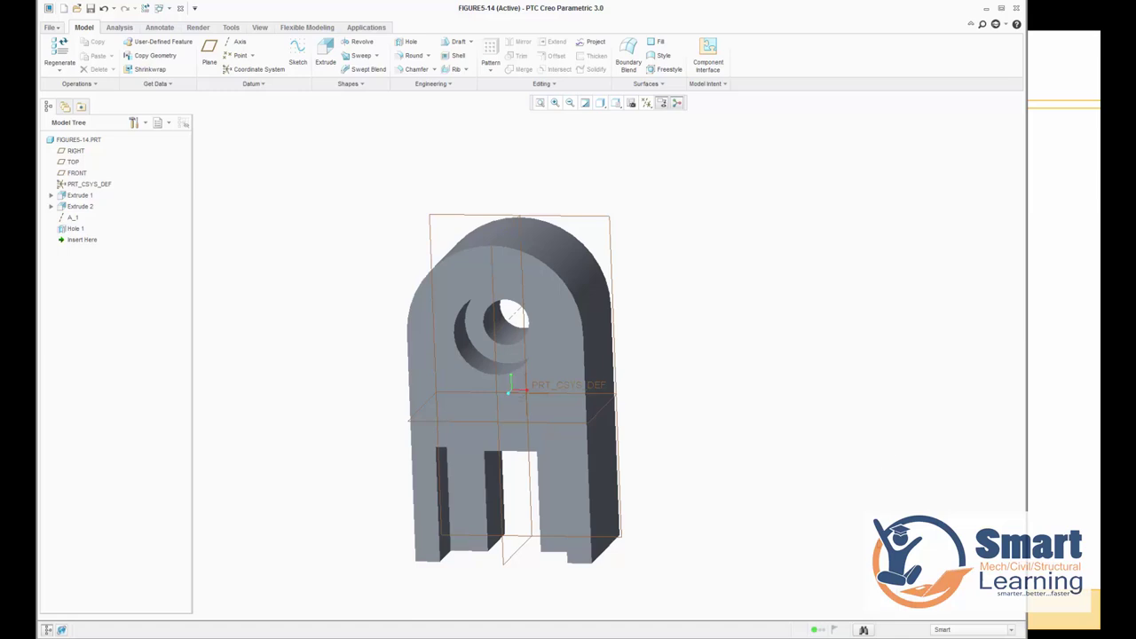
- Start a datum plane, limit selection to surfaces, and reference the rounded top surface of Extrude 1 with the Through constraint
{"action": "left_click", "coordinate": [944, 629]}
{"action": "left_click", "coordinate": [942, 629]}
{"action": "left_click", "coordinate": [209, 55]}
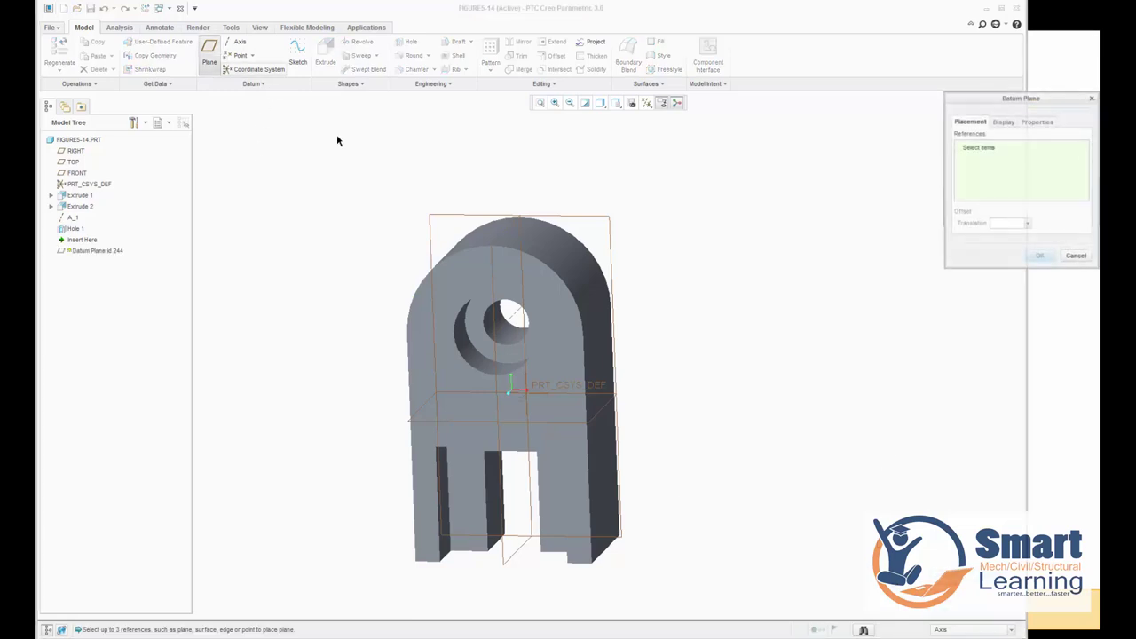
{"action": "left_click", "coordinate": [956, 627]}
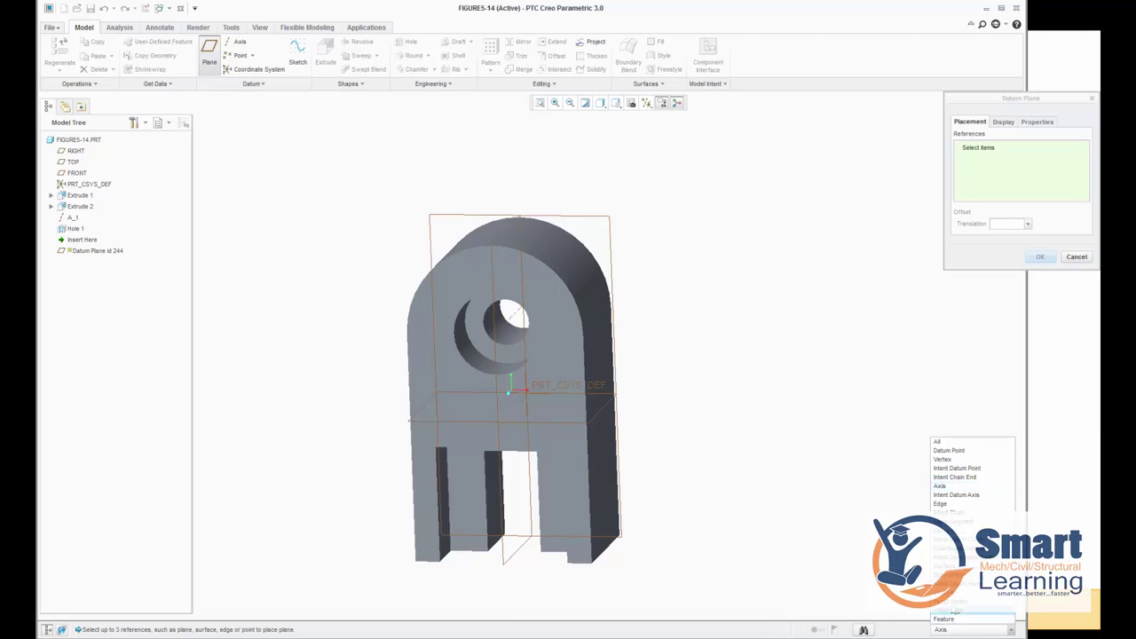
{"action": "left_click", "coordinate": [945, 548]}
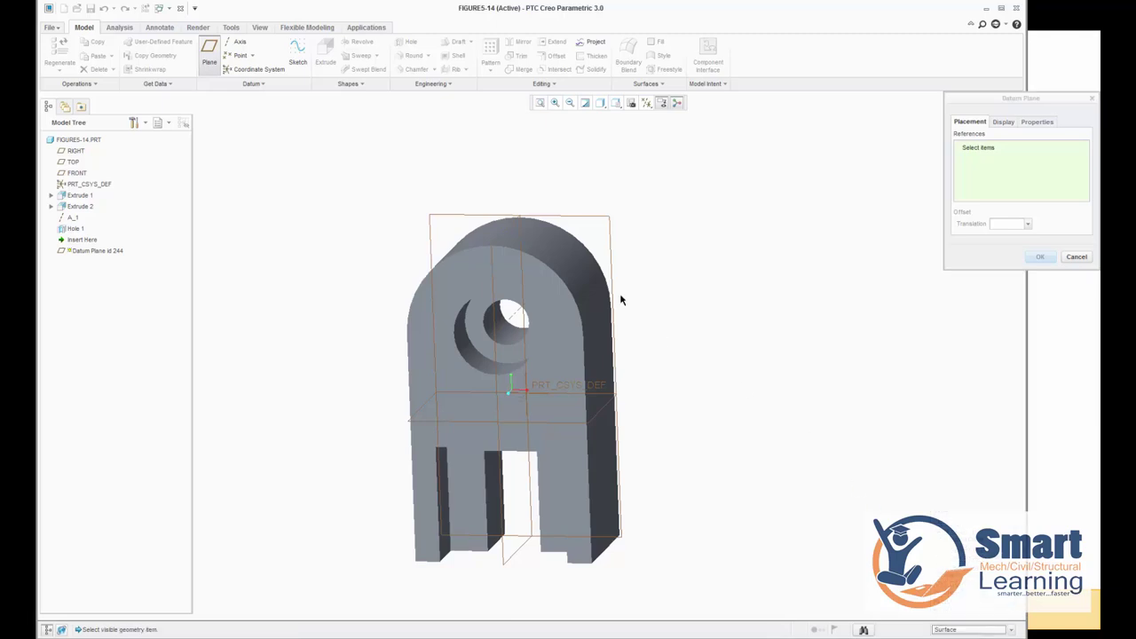
{"action": "left_click", "coordinate": [577, 263]}
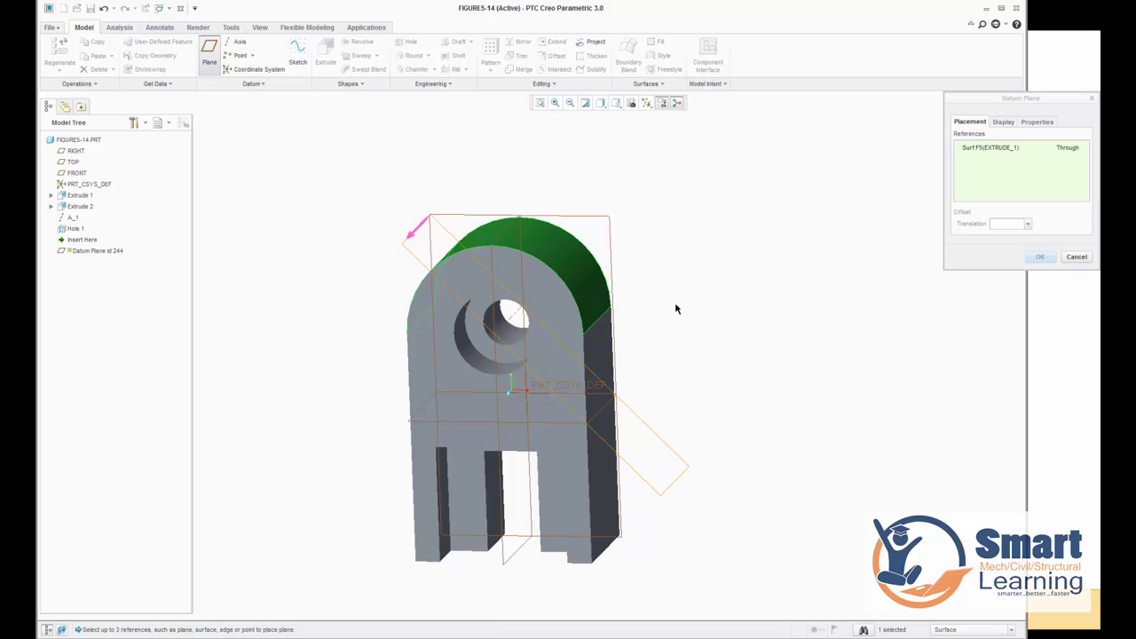
- Review the constraint types available for the rounded surface reference and keep Through
{"action": "left_click", "coordinate": [979, 163]}
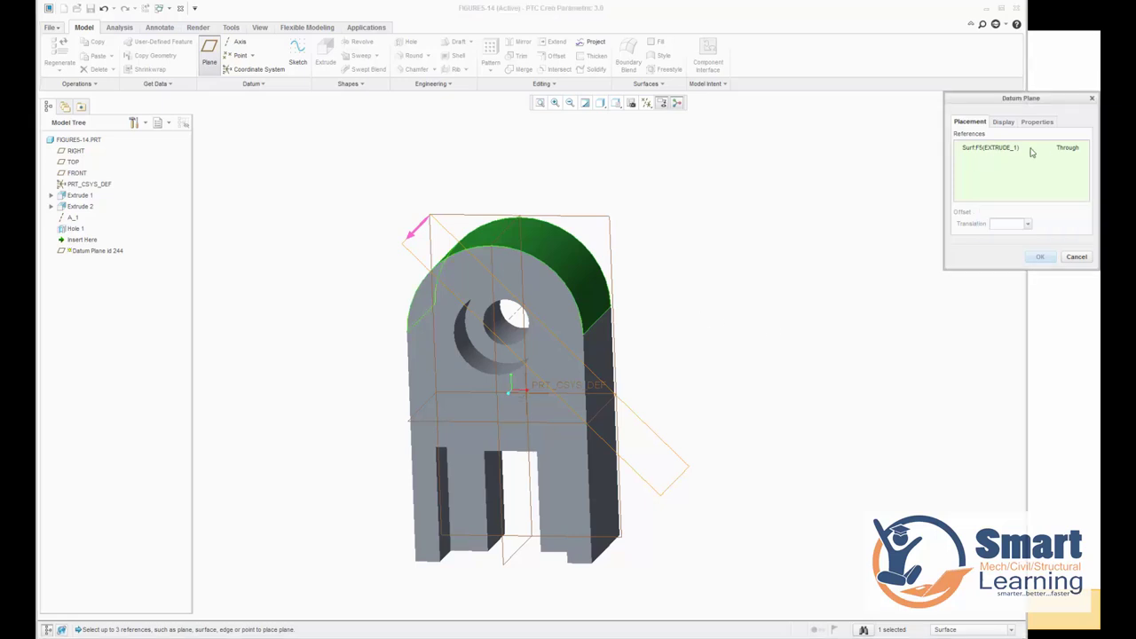
{"action": "left_click", "coordinate": [1065, 148]}
{"action": "left_click", "coordinate": [1070, 147]}
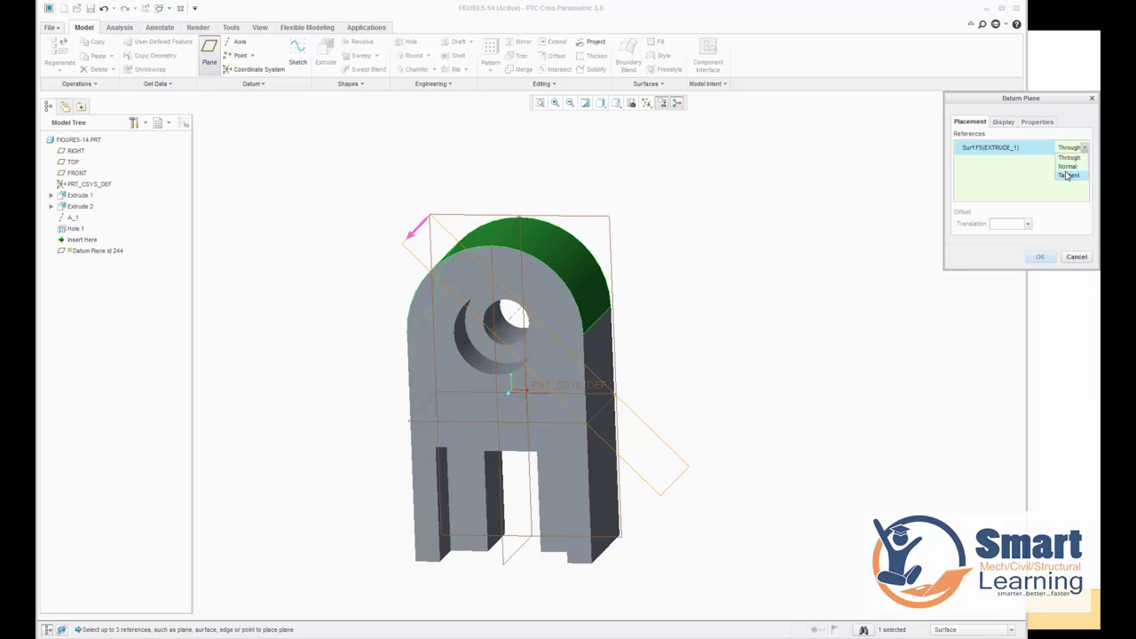
- Limit selection to edges and add the bottom outer edge of the model's right leg as a second Through reference
{"action": "middle_click_drag", "start_coordinate": [734, 320], "coordinate": [700, 333]}
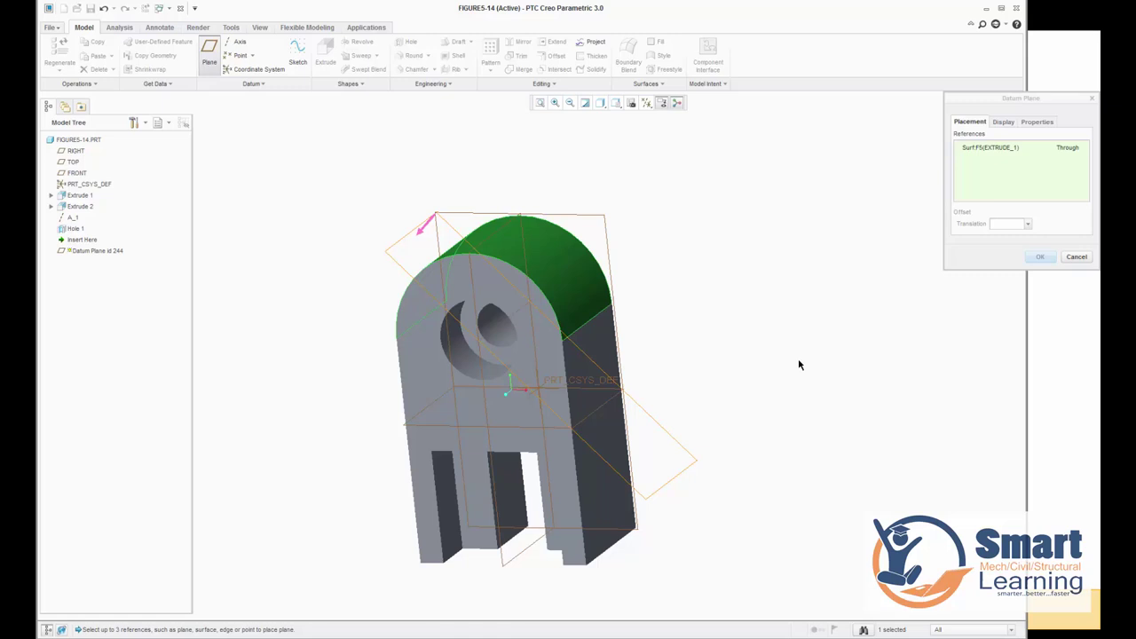
{"action": "left_click", "coordinate": [964, 630]}
{"action": "left_click", "coordinate": [941, 503]}
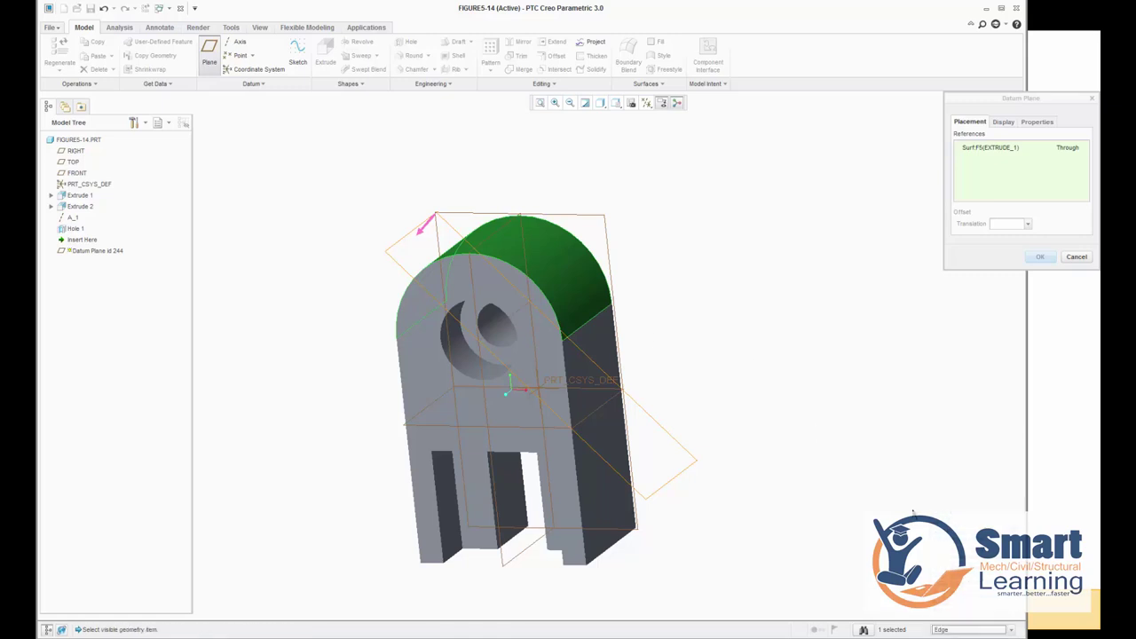
{"action": "left_click", "coordinate": [609, 554], "text": "ctrl"}
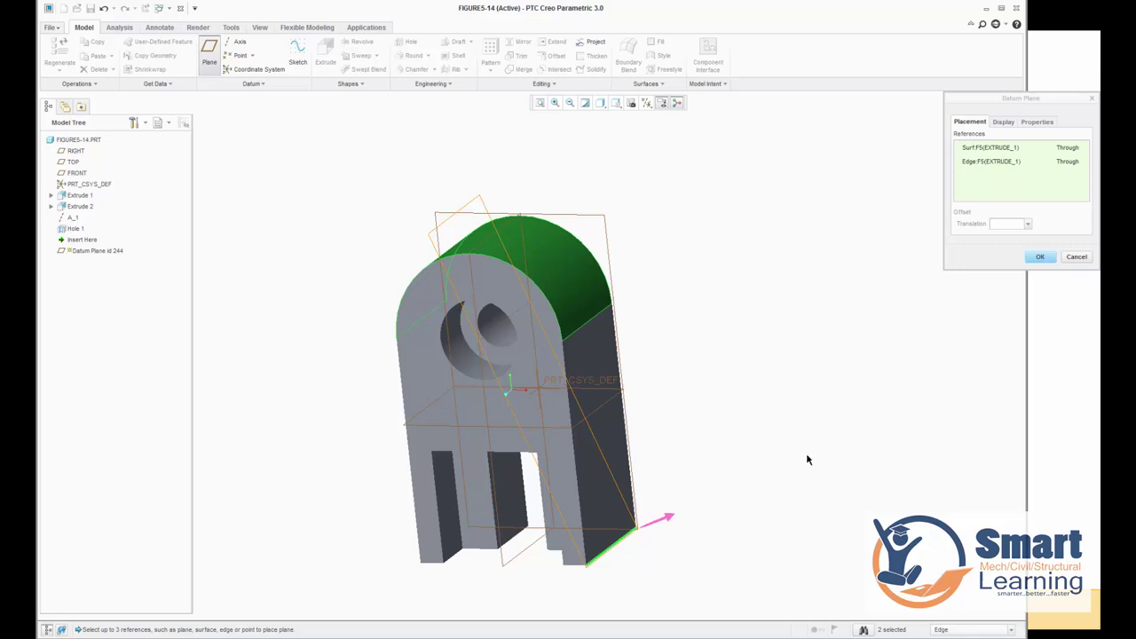
- Switch to the PowerPoint slide show to consult the table of Through constraint combinations
{"action": "left_click", "coordinate": [625, 638]}
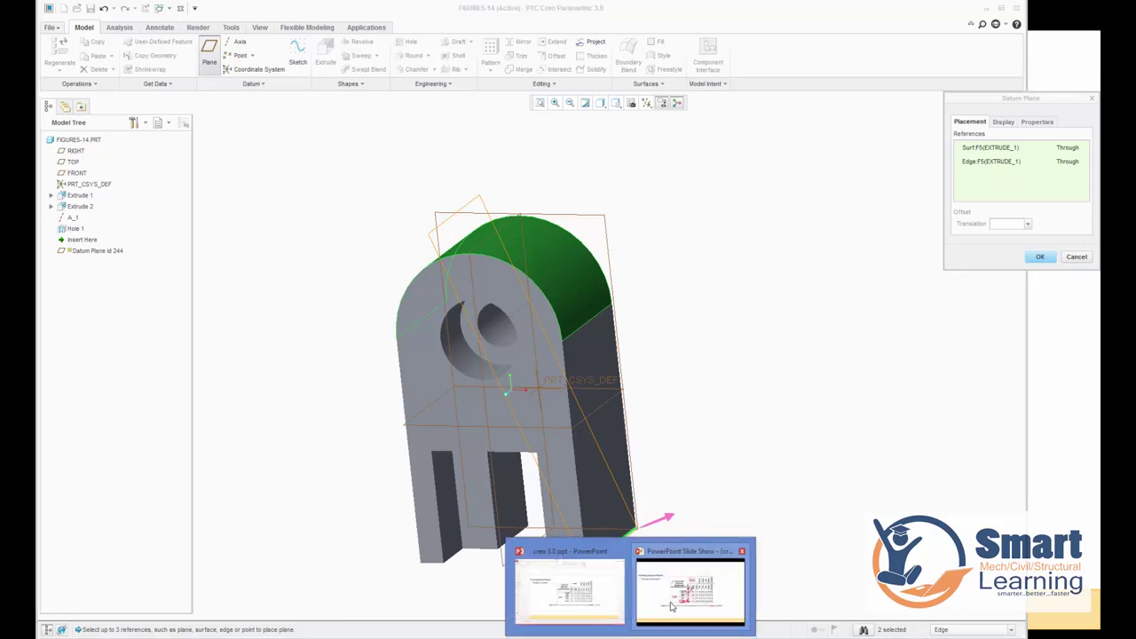
{"action": "left_click", "coordinate": [673, 604]}
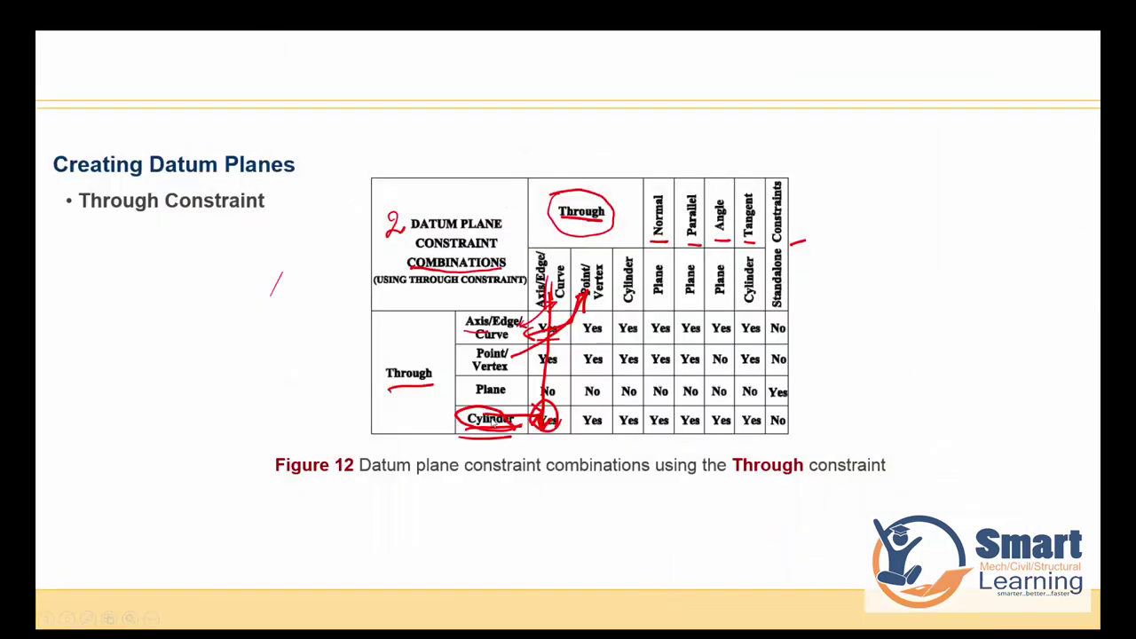
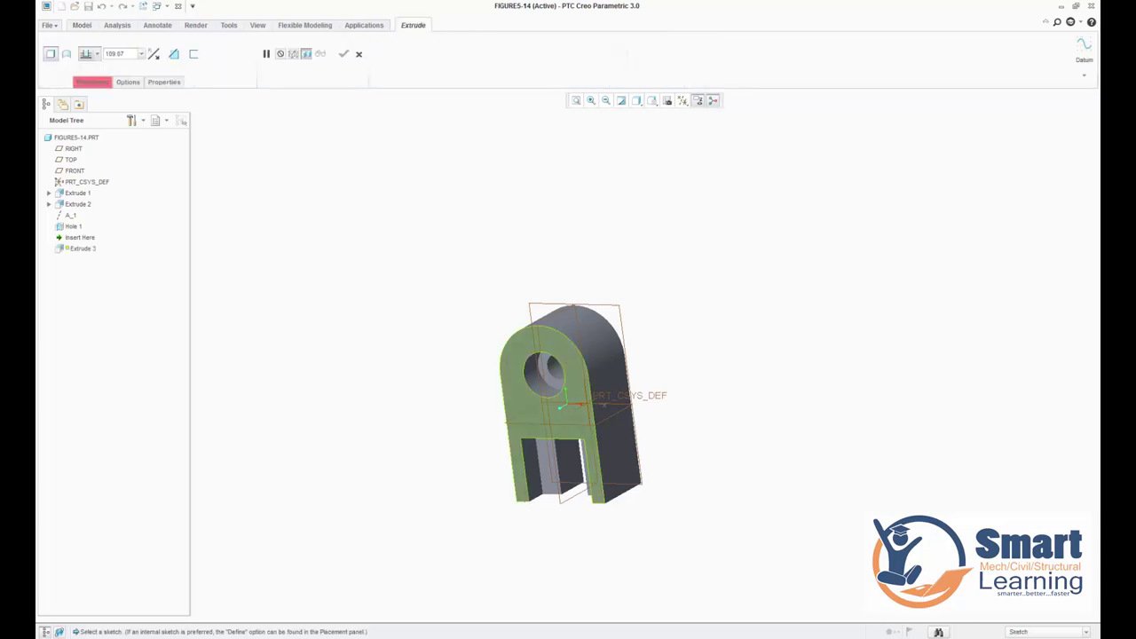
- Define an internal sketch for the extrusion and start an embedded datum plane that references axis A_1
{"action": "middle_click_drag", "start_coordinate": [569, 417], "coordinate": [533, 401]}
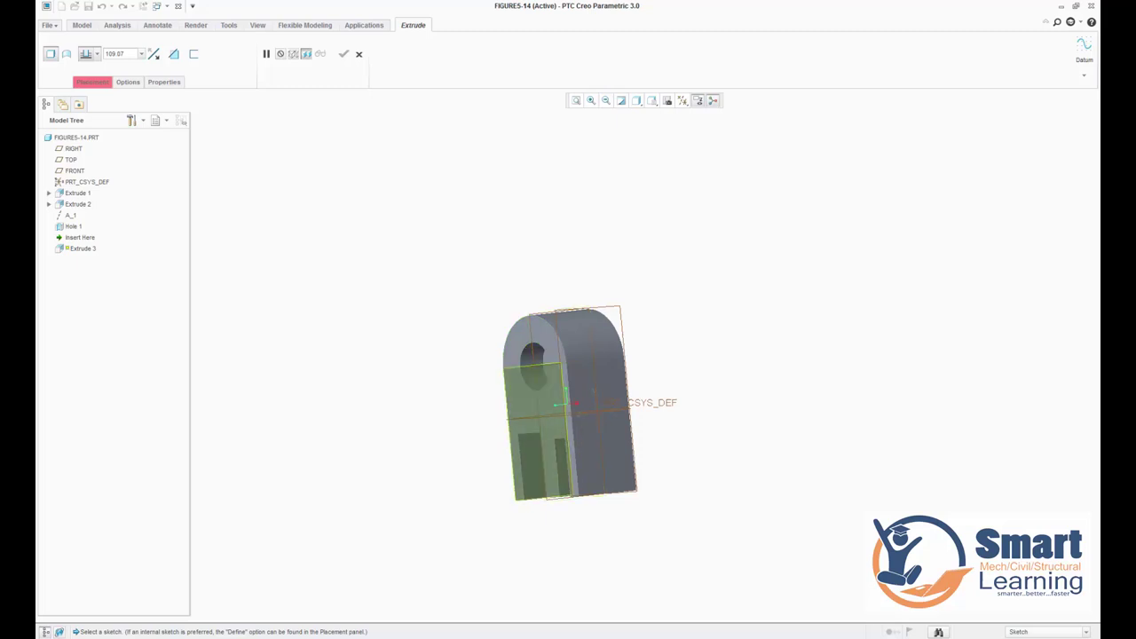
{"action": "middle_click_drag", "start_coordinate": [568, 403], "coordinate": [609, 429]}
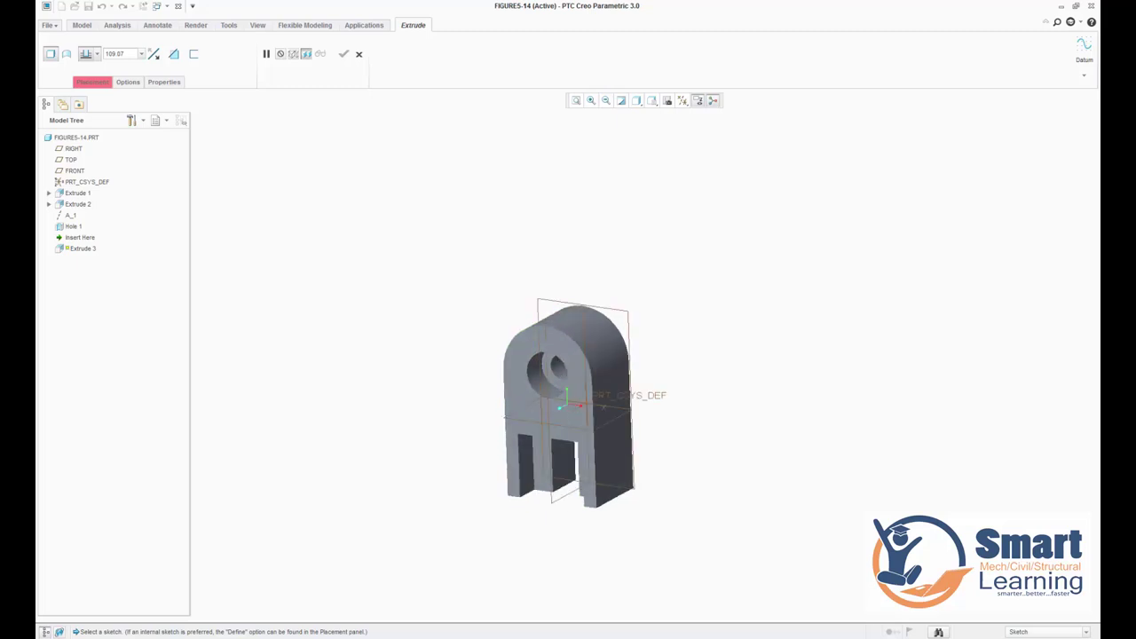
{"action": "left_click", "coordinate": [92, 82]}
{"action": "left_click", "coordinate": [184, 118]}
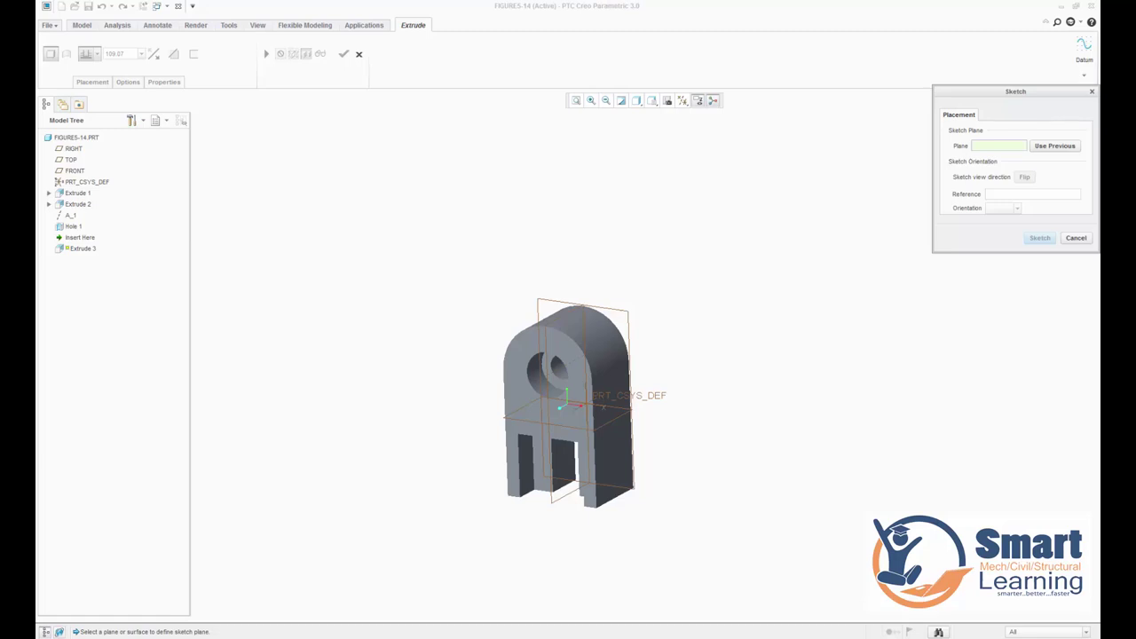
{"action": "left_click", "coordinate": [82, 25]}
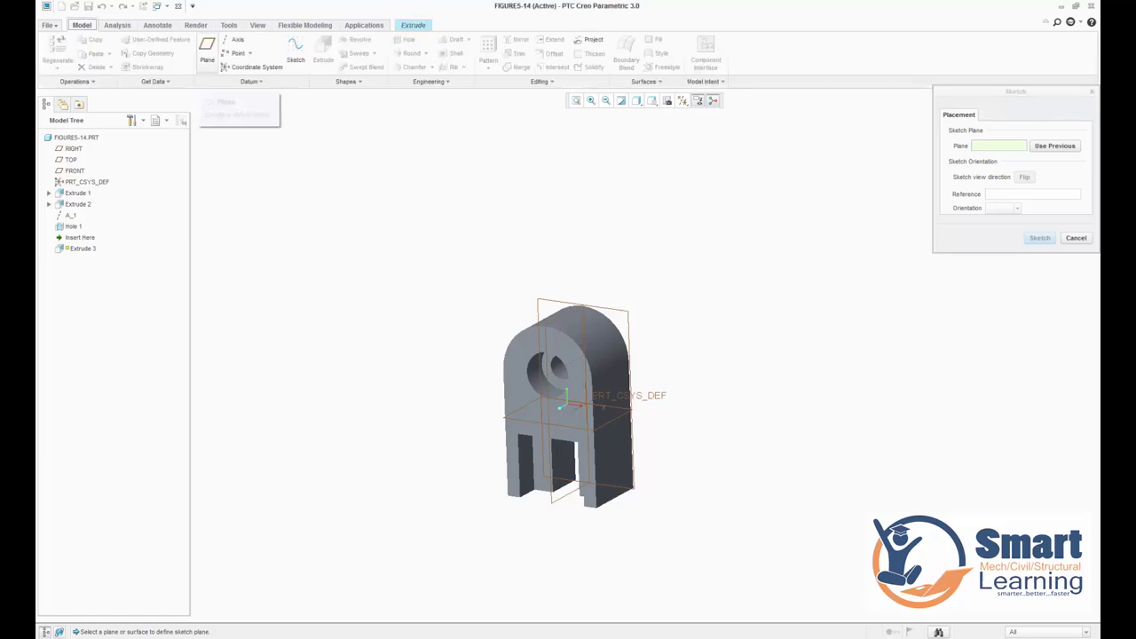
{"action": "left_click", "coordinate": [207, 51]}
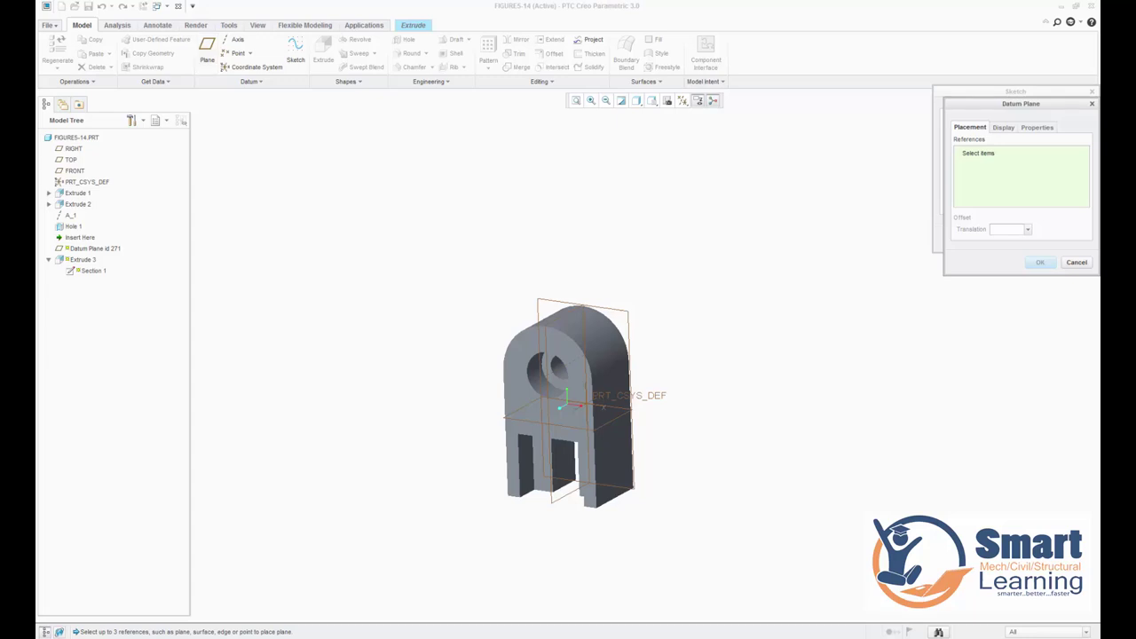
{"action": "left_click", "coordinate": [71, 215]}
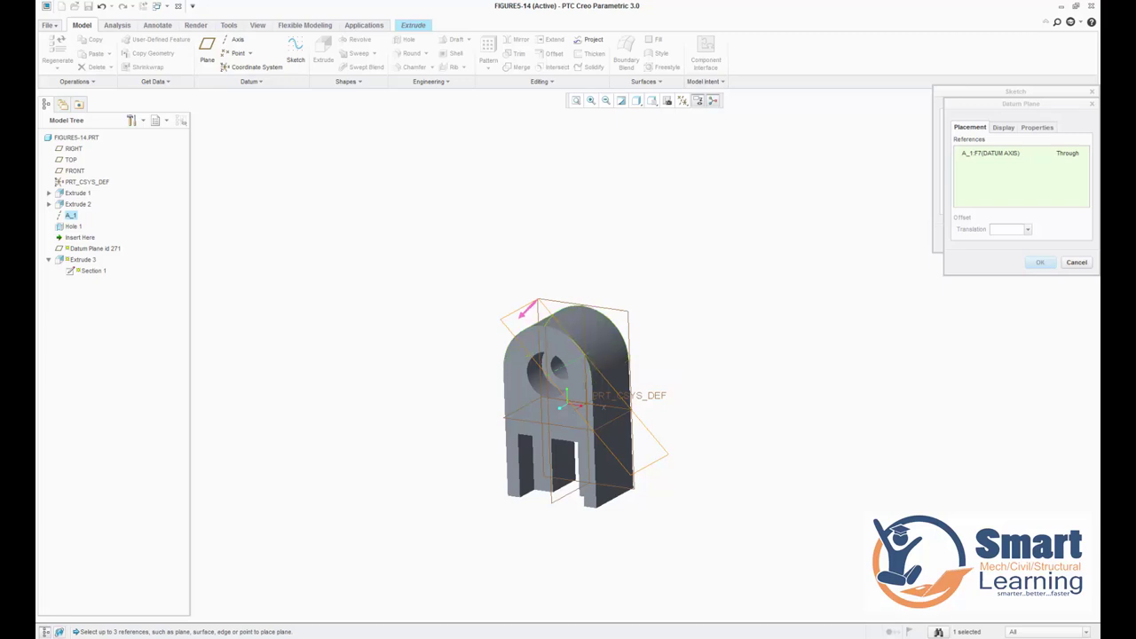
- Try the Normal constraint on the A_1 axis reference, and restore it to Through
{"action": "left_click", "coordinate": [1069, 153]}
{"action": "left_click", "coordinate": [1083, 154]}
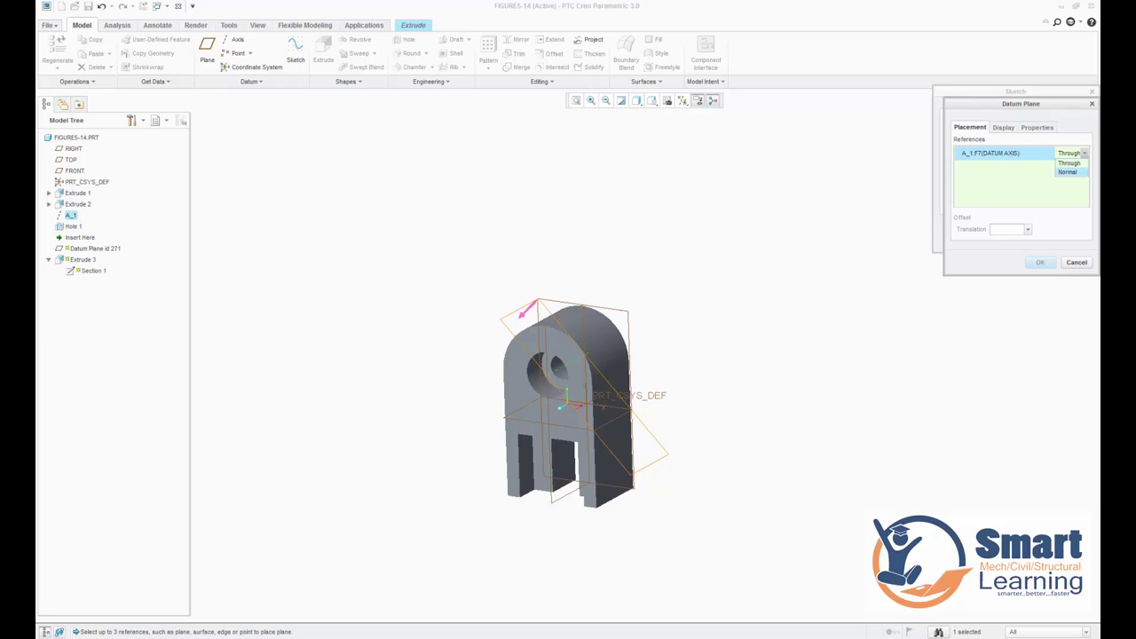
{"action": "left_click", "coordinate": [1068, 172]}
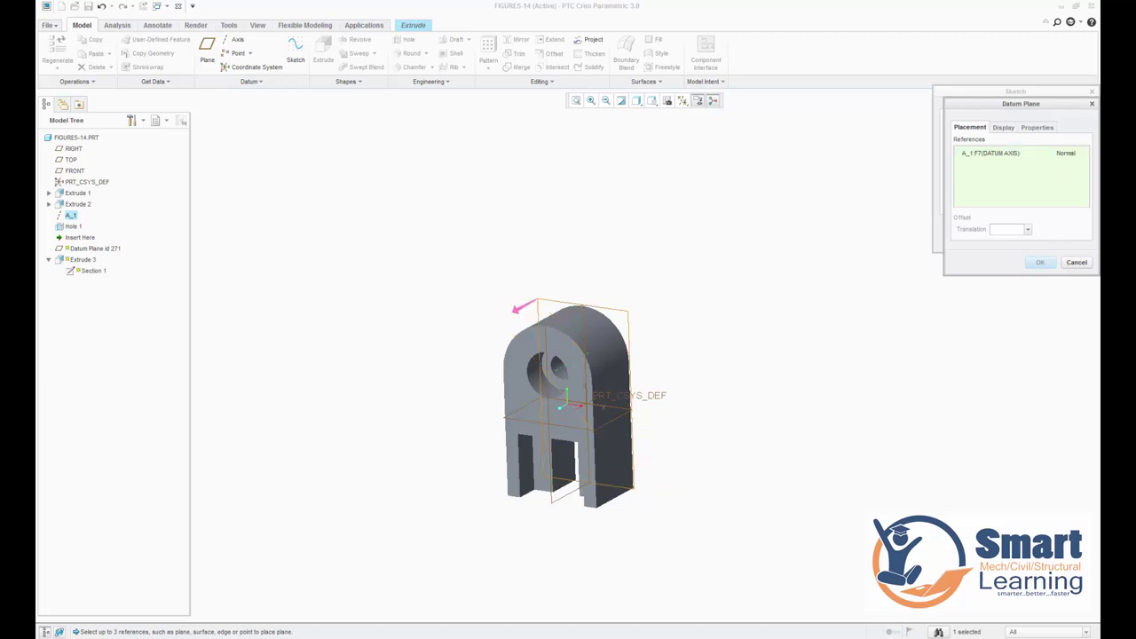
{"action": "left_click", "coordinate": [1068, 153]}
{"action": "left_click", "coordinate": [1067, 153]}
{"action": "left_click", "coordinate": [1067, 162]}
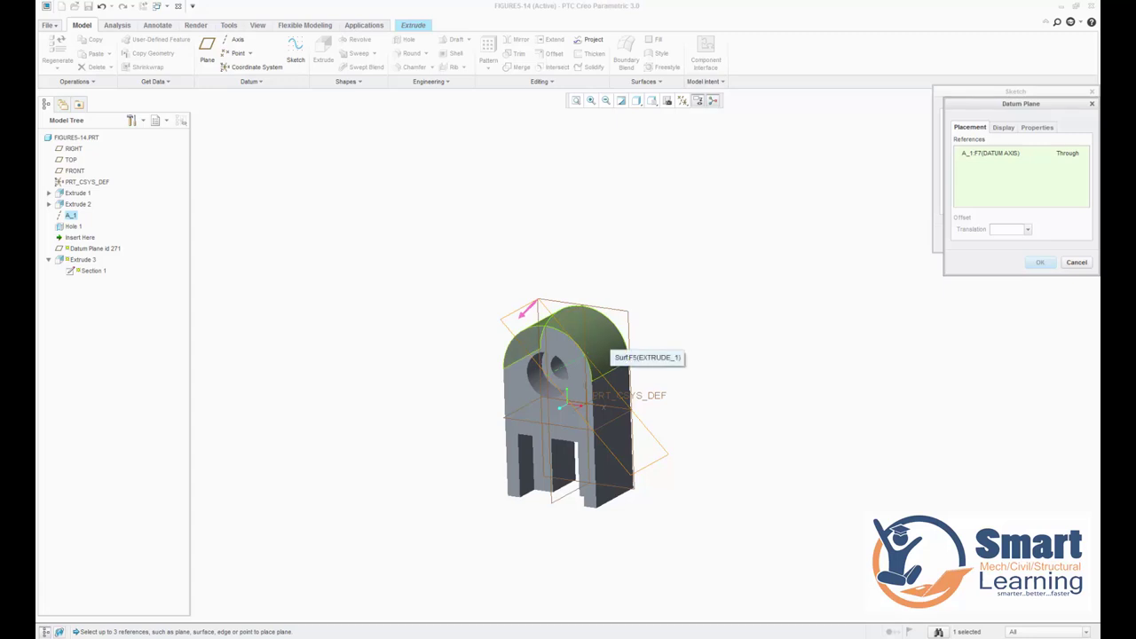
- Add the bottom outer edge of the right leg as a Through reference, finish the datum plane and begin sketching on it
{"action": "left_click", "coordinate": [615, 497], "text": "ctrl"}
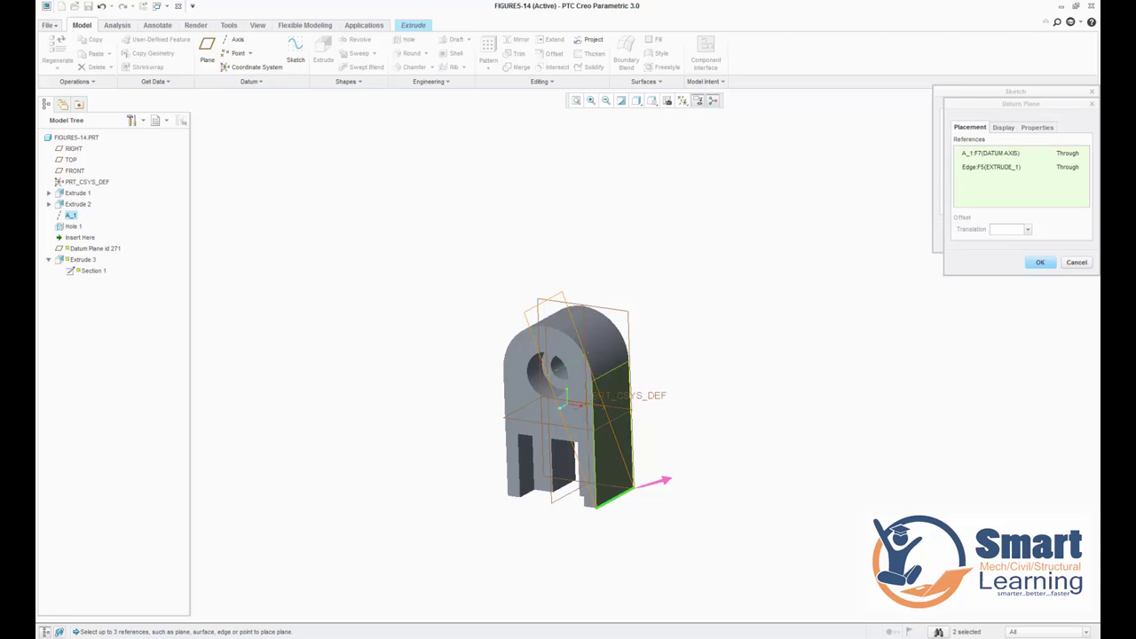
{"action": "left_click", "coordinate": [1039, 263]}
{"action": "key", "text": "Return"}
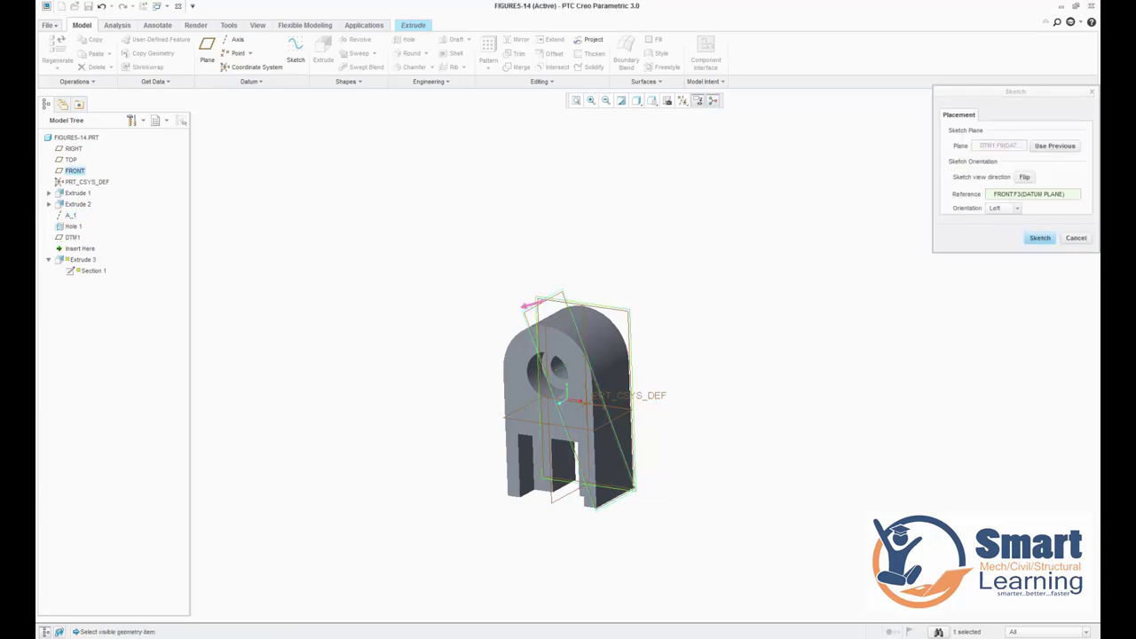
{"action": "key", "text": "Return"}
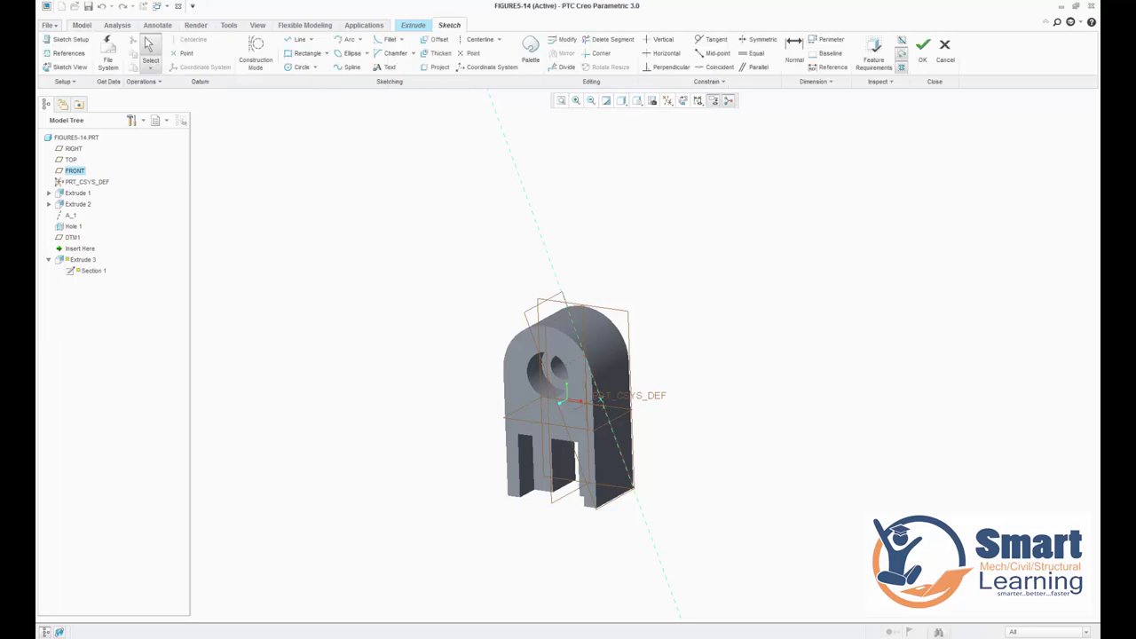
- Face the sketch plane, draw a tall narrow rectangle within the lower side of the model, and finish the sketch
{"action": "left_click", "coordinate": [682, 101]}
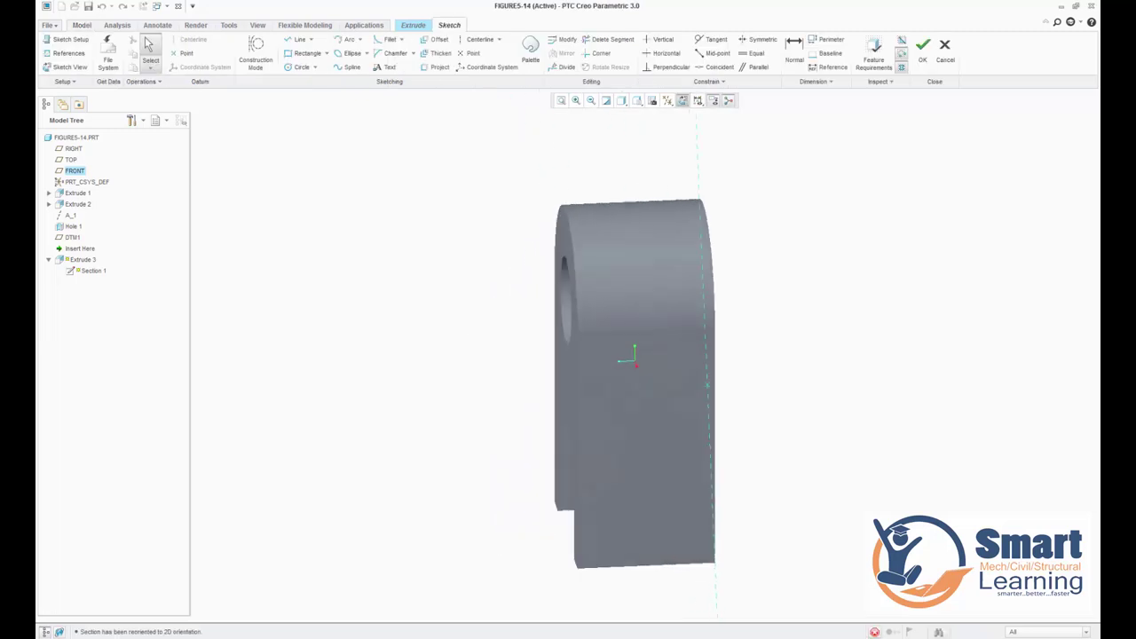
{"action": "left_click", "coordinate": [307, 53]}
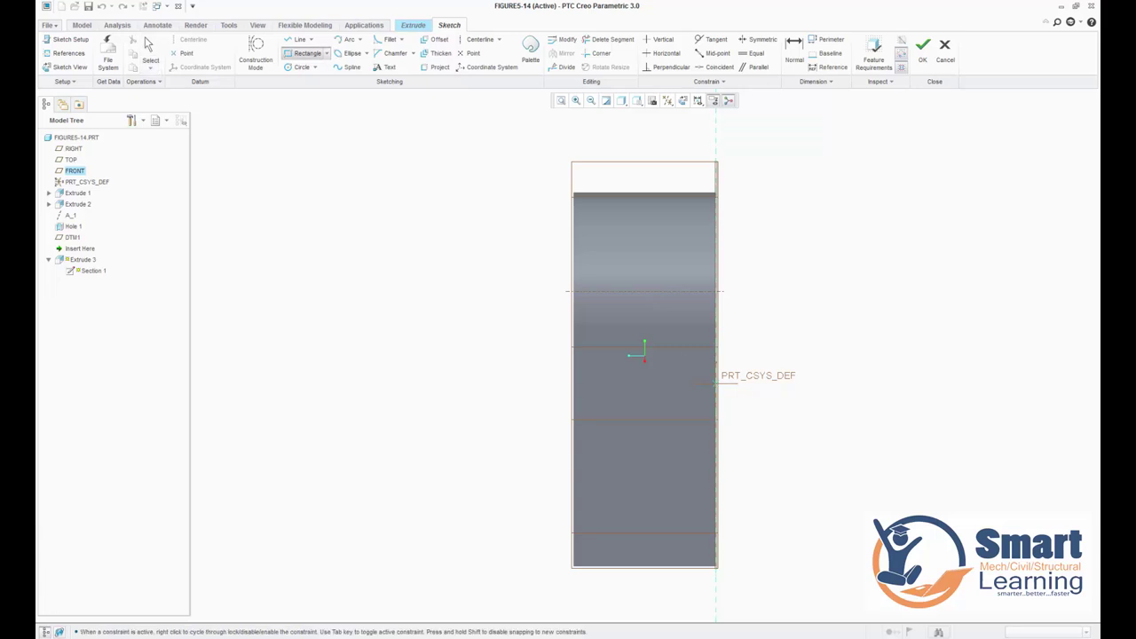
{"action": "left_click", "coordinate": [618, 322]}
{"action": "left_click", "coordinate": [674, 522]}
{"action": "middle_click", "coordinate": [675, 522]}
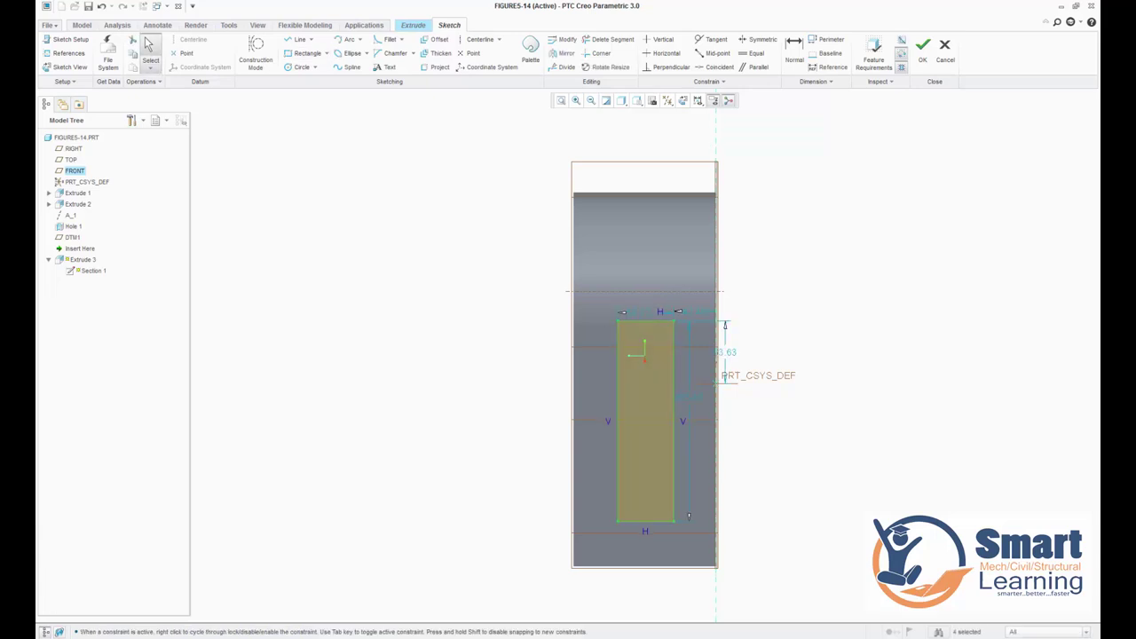
{"action": "left_click", "coordinate": [923, 46]}
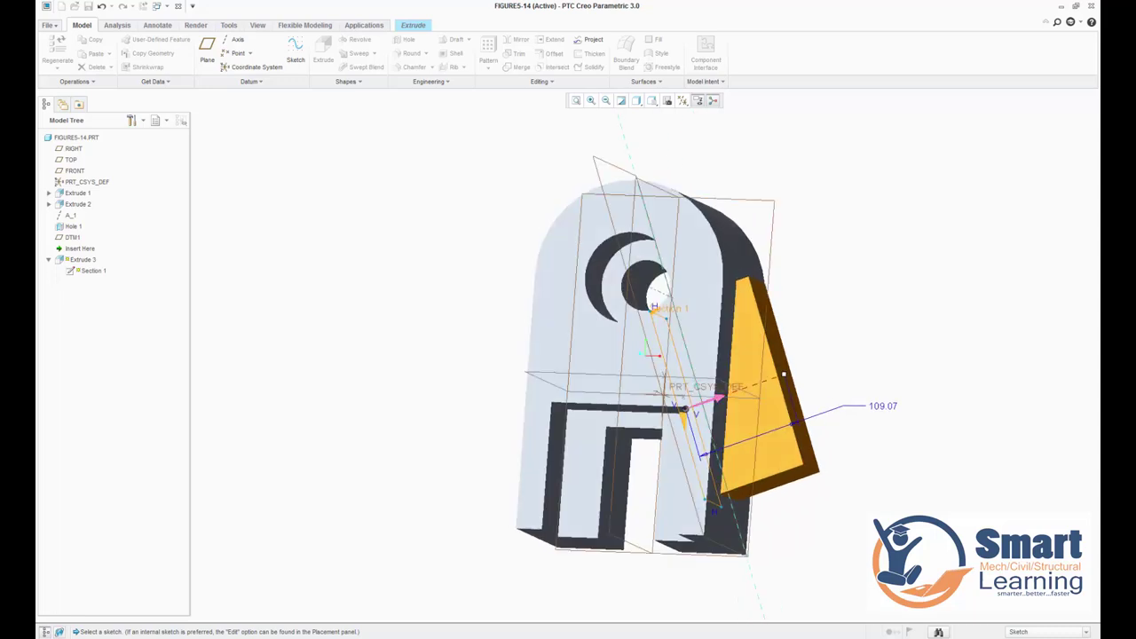
- Complete the rectangle's extrusion and examine the angled block from several sides
{"action": "middle_click", "coordinate": [843, 399]}
{"action": "left_click", "coordinate": [843, 399]}
{"action": "mouse_move", "coordinate": [843, 400]}
{"action": "middle_mouse_down"}
{"action": "mouse_move", "coordinate": [781, 341]}
{"action": "mouse_move", "coordinate": [737, 333]}
{"action": "middle_mouse_up"}
{"action": "middle_click_drag", "start_coordinate": [676, 403], "coordinate": [745, 372]}
{"action": "scroll", "coordinate": [681, 422], "scroll_direction": "down", "scroll_amount": 3}
{"action": "left_click", "coordinate": [834, 443]}
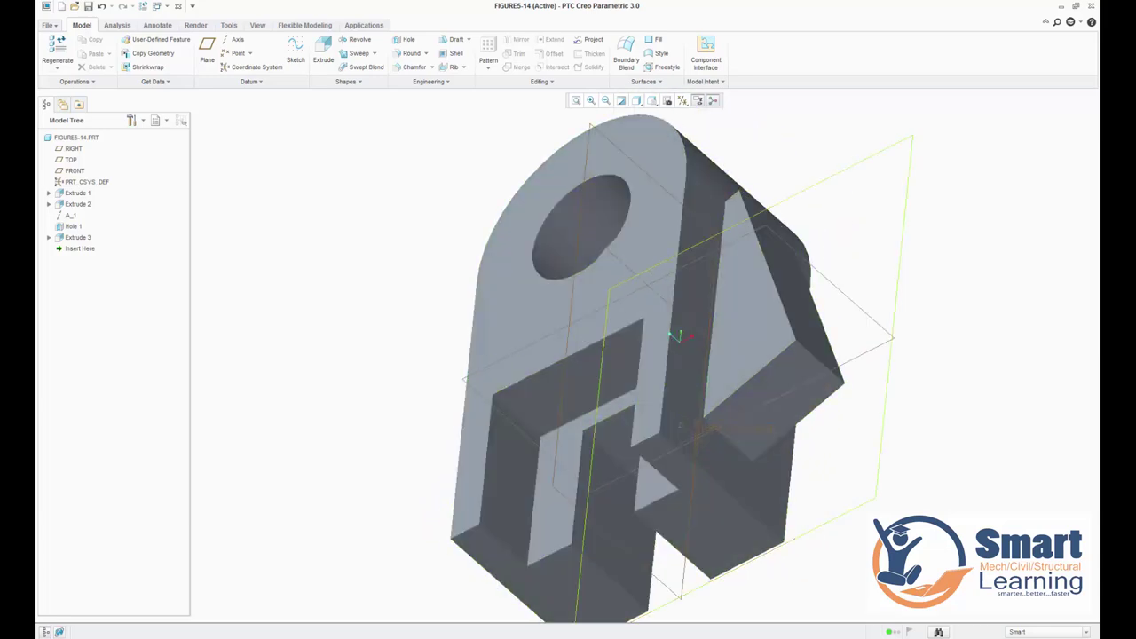
{"action": "middle_click_drag", "start_coordinate": [834, 444], "coordinate": [874, 475]}
{"action": "middle_click_drag", "start_coordinate": [887, 330], "coordinate": [895, 342]}
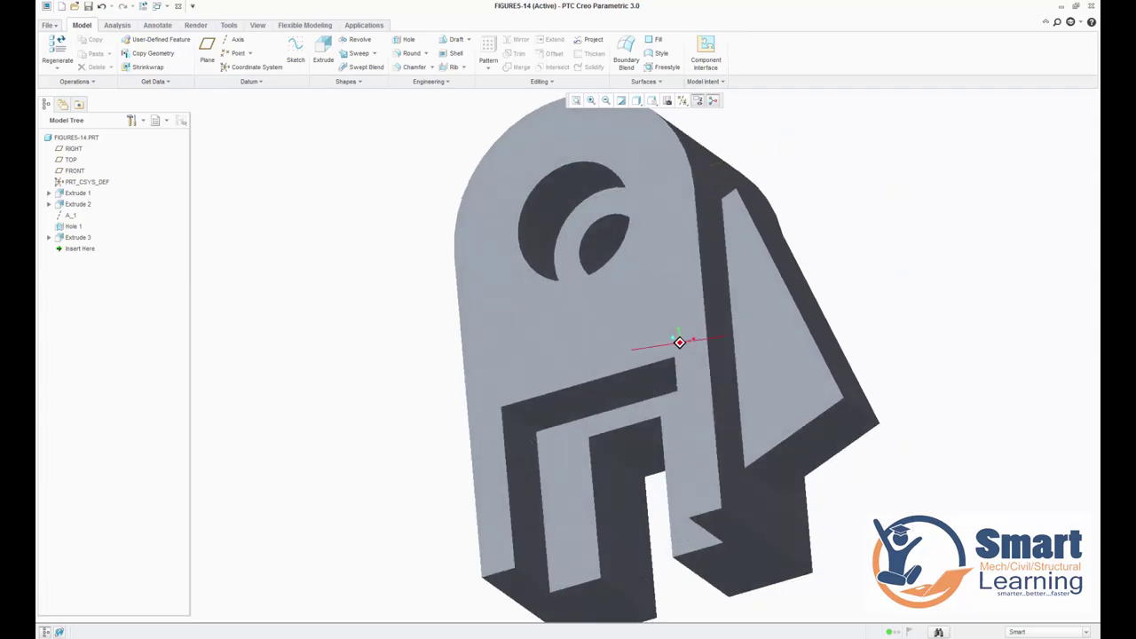
{"action": "scroll", "coordinate": [897, 343], "scroll_direction": "down", "scroll_amount": 4}
{"action": "scroll", "coordinate": [882, 328], "scroll_direction": "up", "scroll_amount": 5}
{"action": "middle_click_drag", "start_coordinate": [696, 333], "coordinate": [664, 302]}
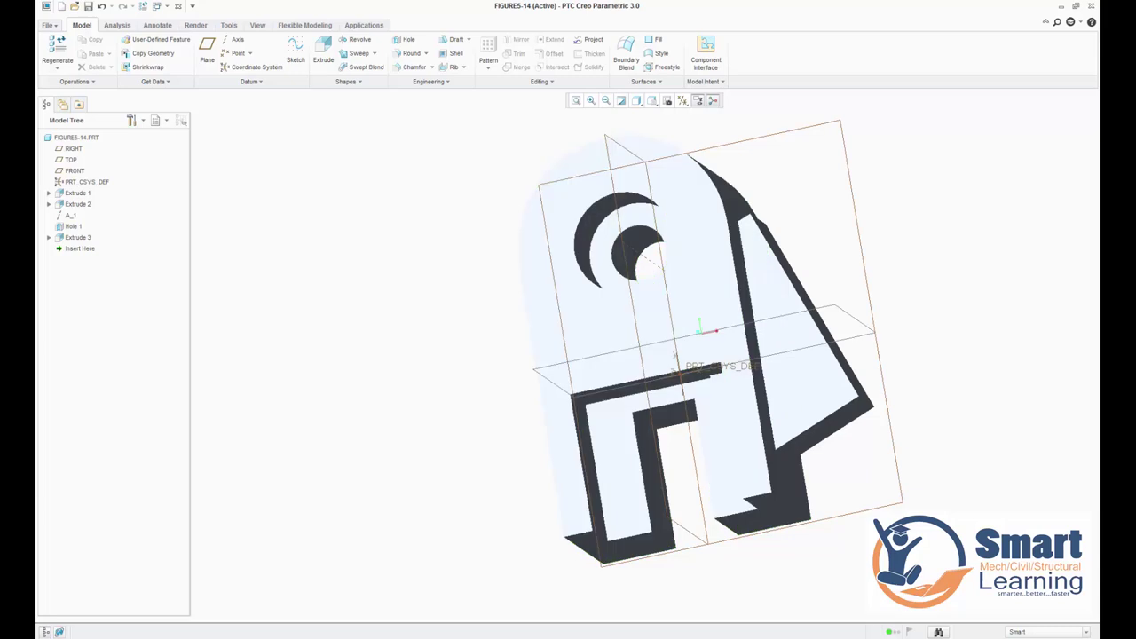
- Unhide the datum plane DTM1 embedded in Extrude 3
{"action": "left_click", "coordinate": [48, 238]}
{"action": "left_click", "coordinate": [83, 260]}
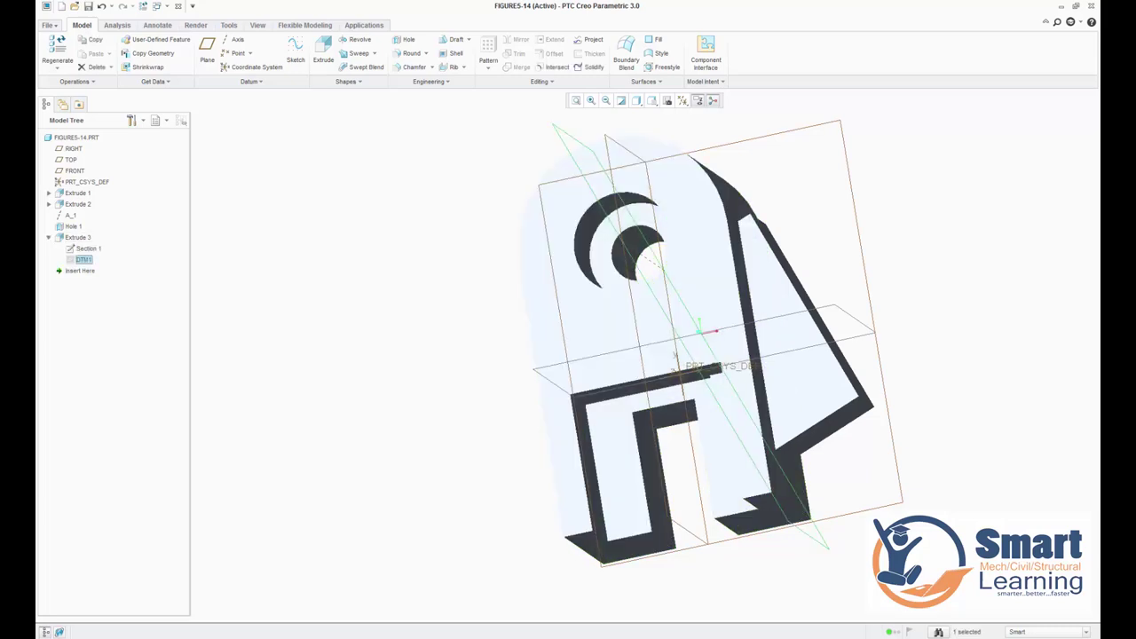
{"action": "left_click", "coordinate": [88, 248]}
{"action": "left_click", "coordinate": [83, 259]}
{"action": "right_click", "coordinate": [84, 259]}
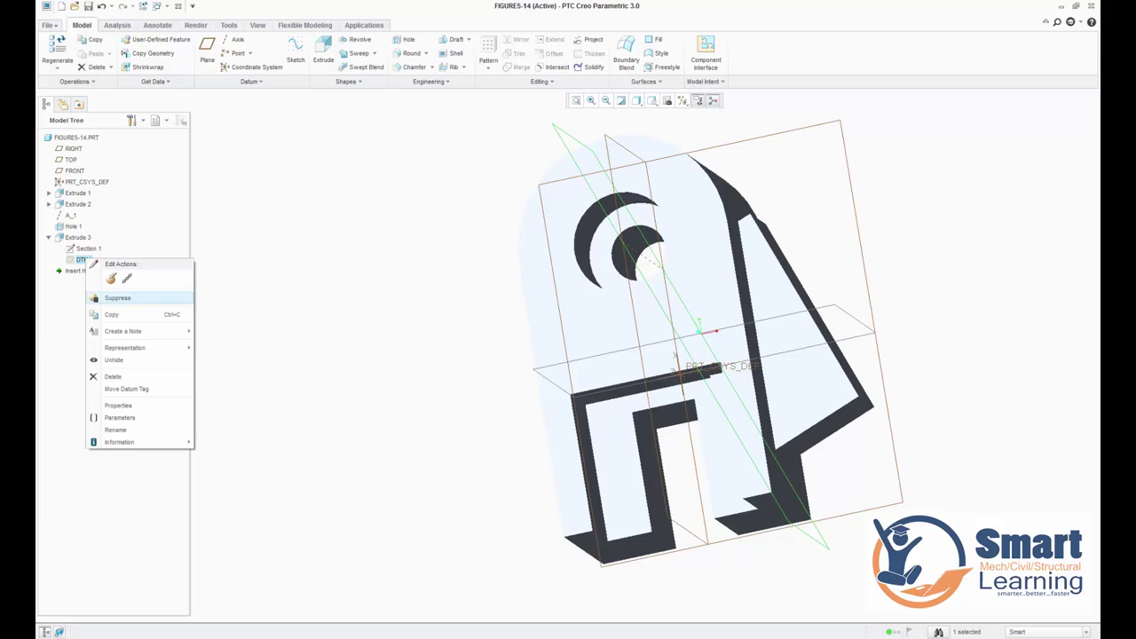
{"action": "left_click", "coordinate": [113, 360]}
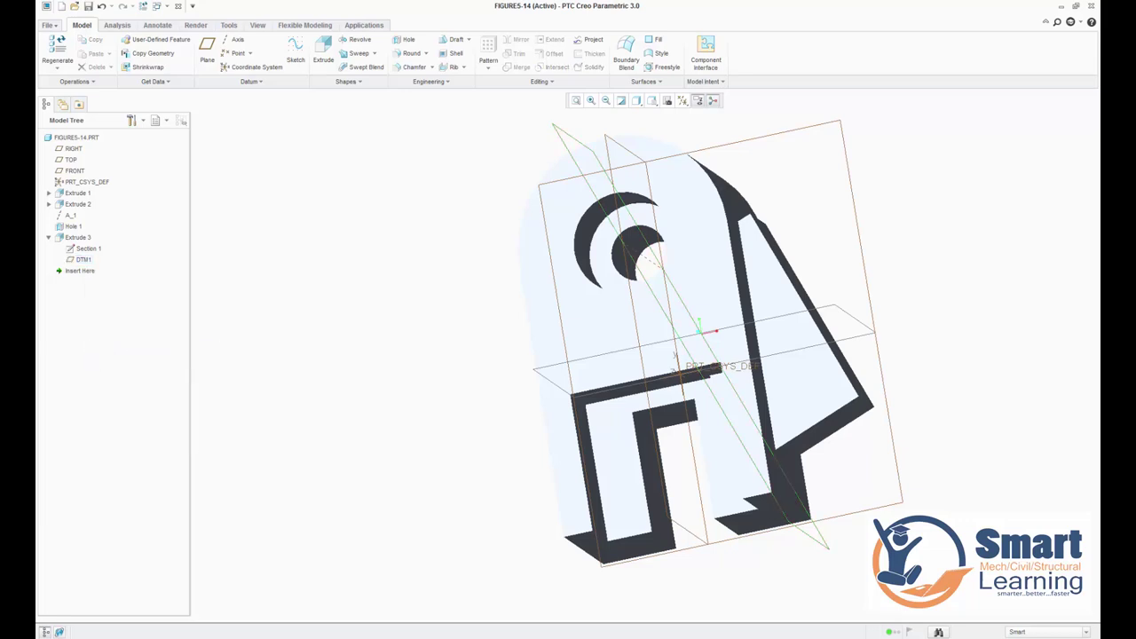
- Try to rename the embedded datum plane DTM1 as "angle dtm"
{"action": "right_click", "coordinate": [84, 259]}
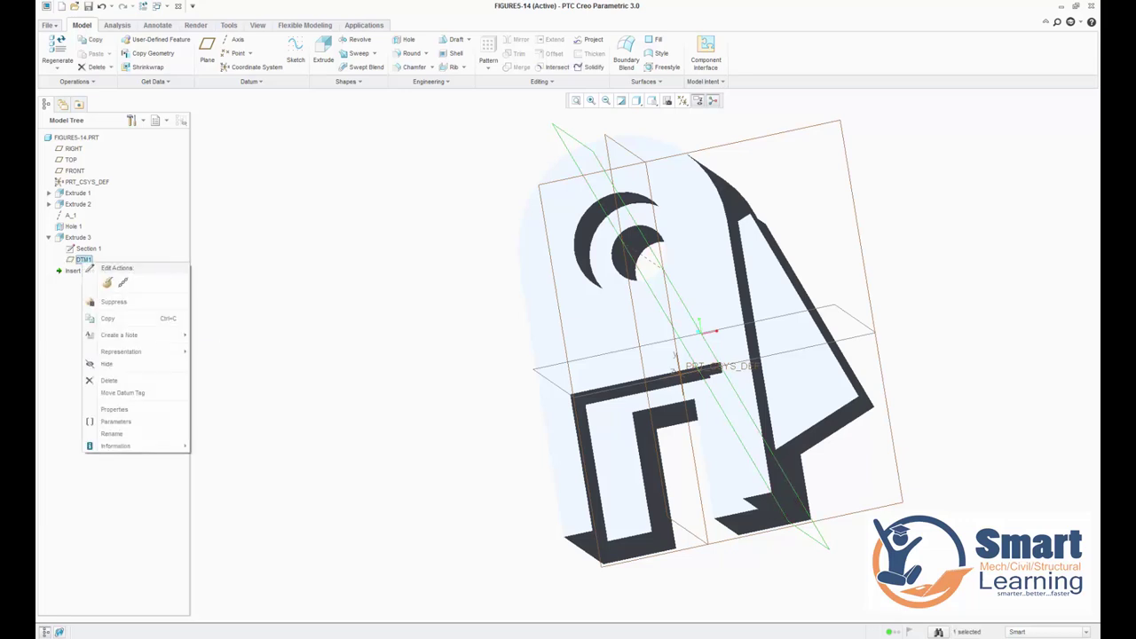
{"action": "left_click", "coordinate": [111, 433]}
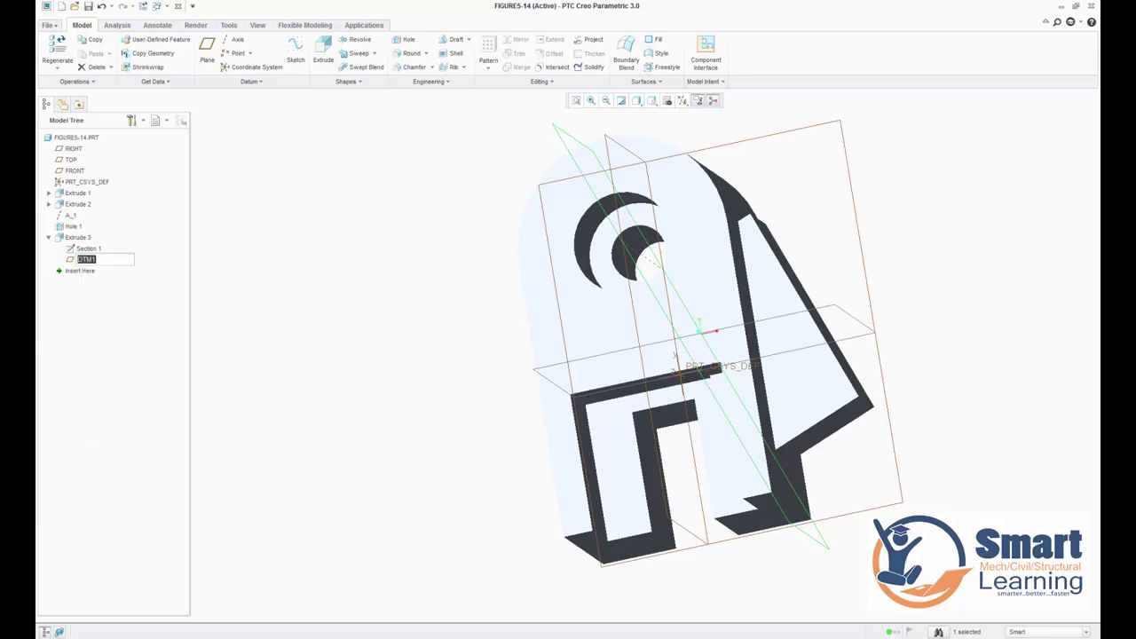
{"action": "type", "text": "angle dtm"}
{"action": "key", "text": "Return"}
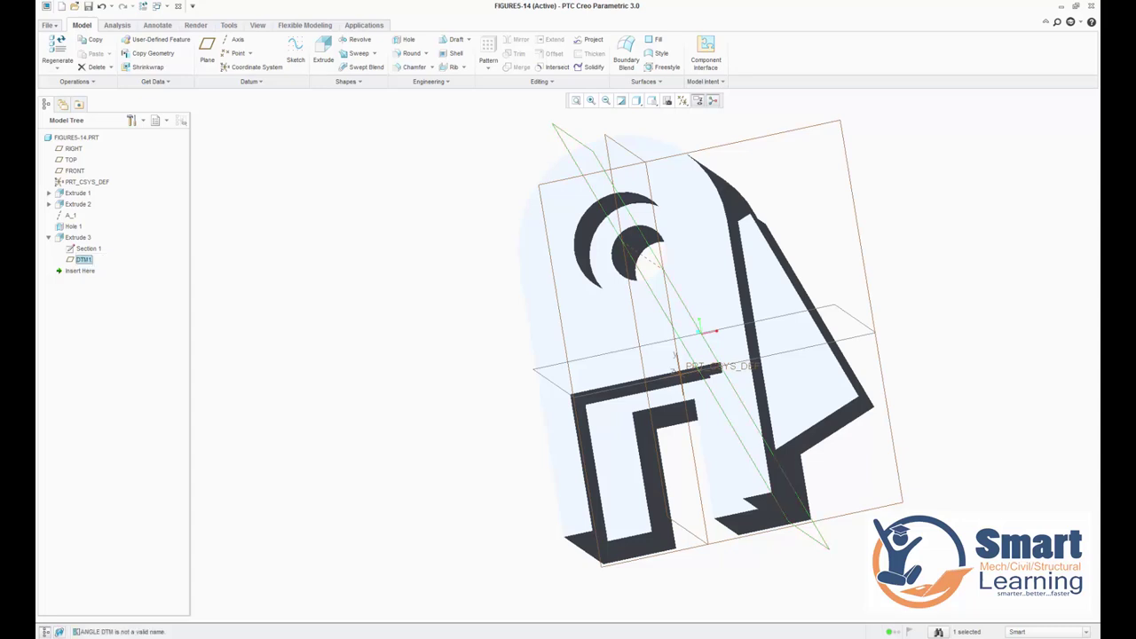
- Rename the embedded datum plane DTM1 as angle_dtm
{"action": "right_click", "coordinate": [84, 259]}
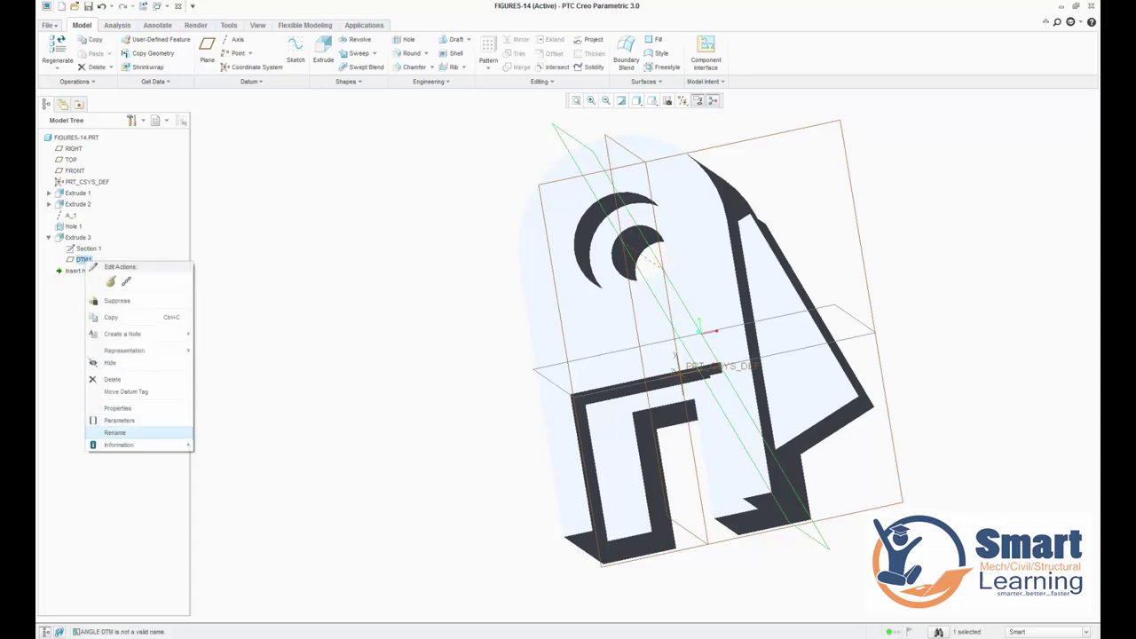
{"action": "left_click", "coordinate": [114, 432]}
{"action": "type", "text": "an"}
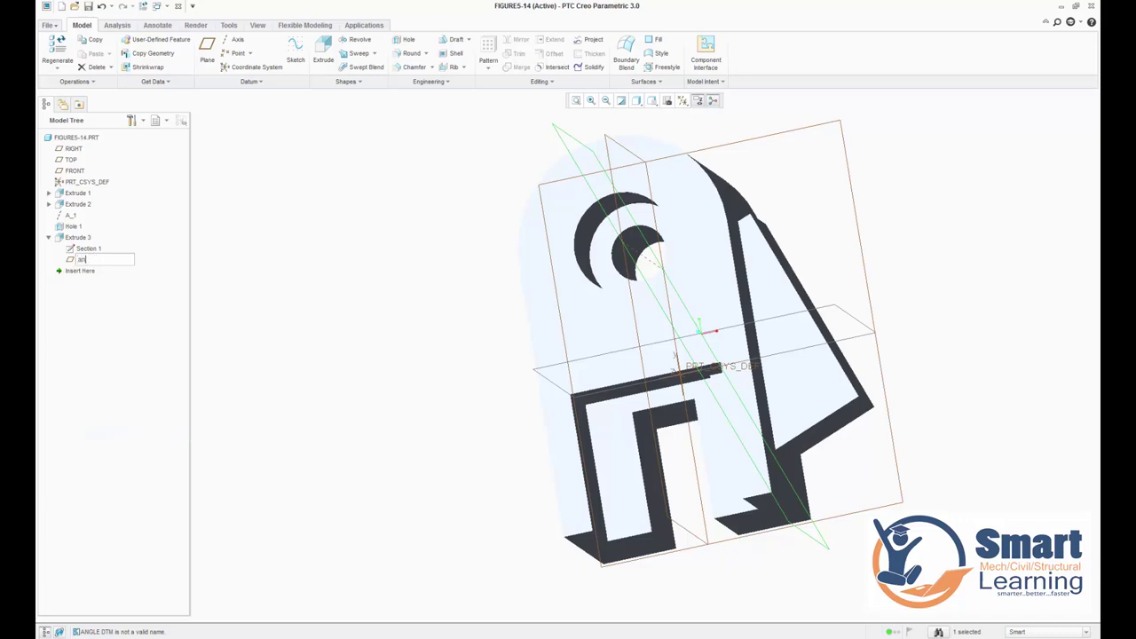
{"action": "type", "text": "gle_dtm"}
{"action": "key", "text": "Return"}
{"action": "key", "text": "Escape"}
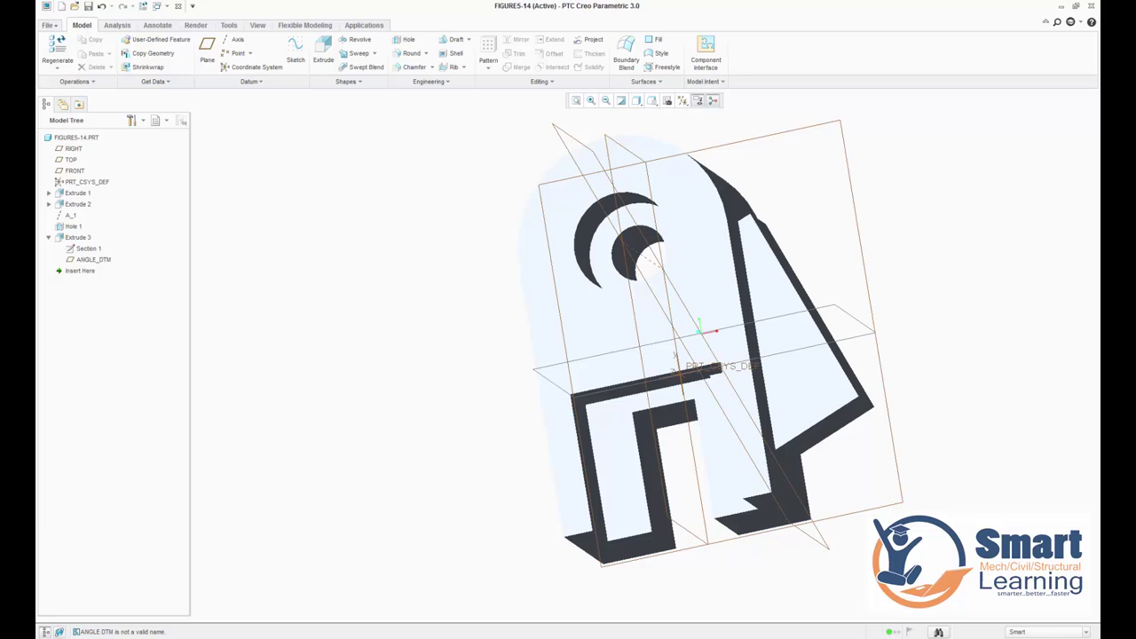
- Hide the ANGLE_DTM plane inside Extrude 3
{"action": "left_click", "coordinate": [49, 238]}
{"action": "middle_click_drag", "start_coordinate": [646, 275], "coordinate": [649, 351]}
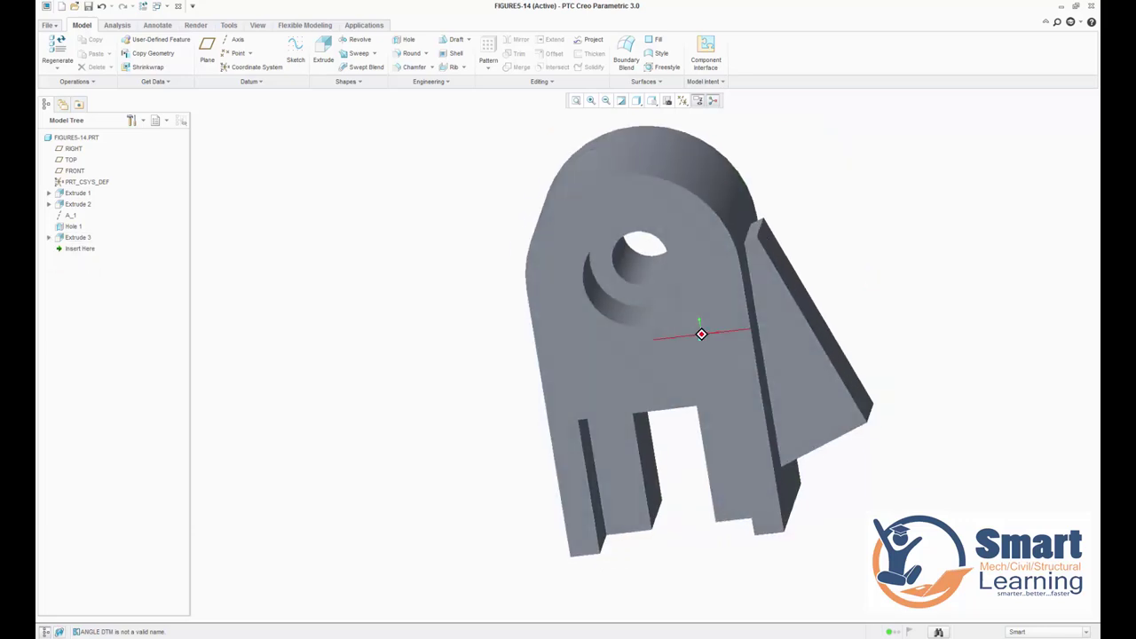
{"action": "left_click", "coordinate": [49, 237]}
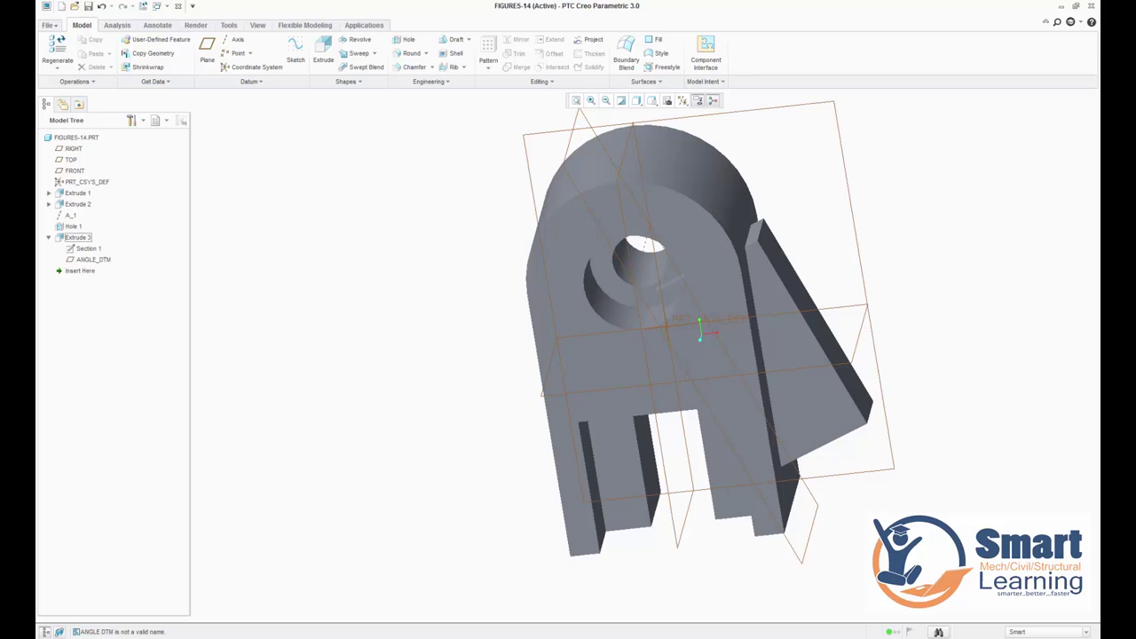
{"action": "right_click", "coordinate": [88, 260]}
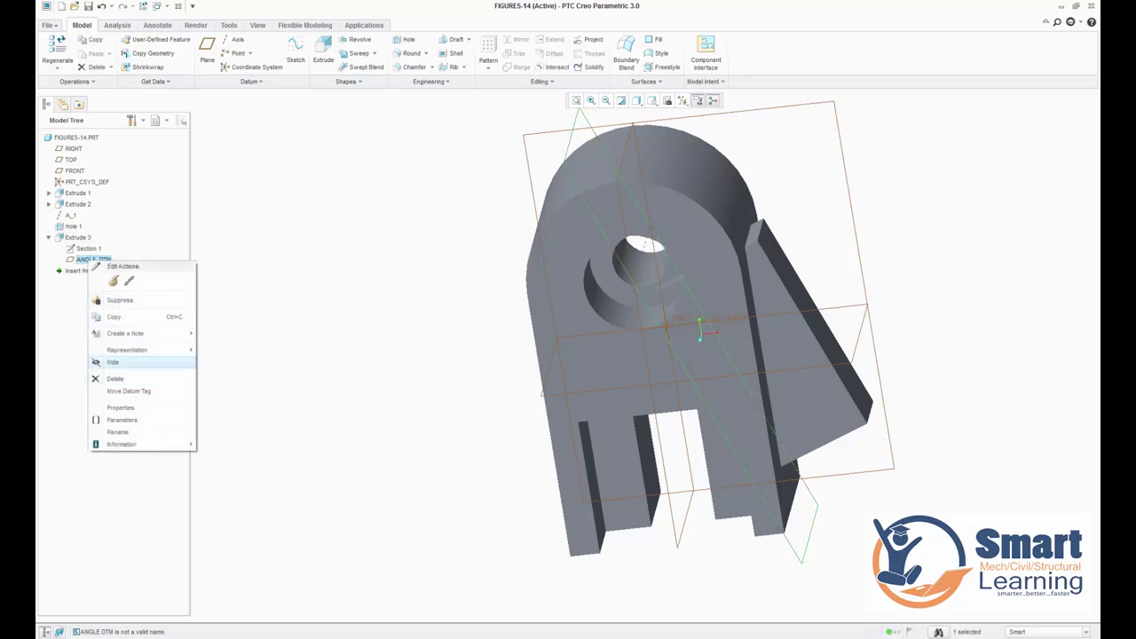
{"action": "left_click", "coordinate": [113, 362]}
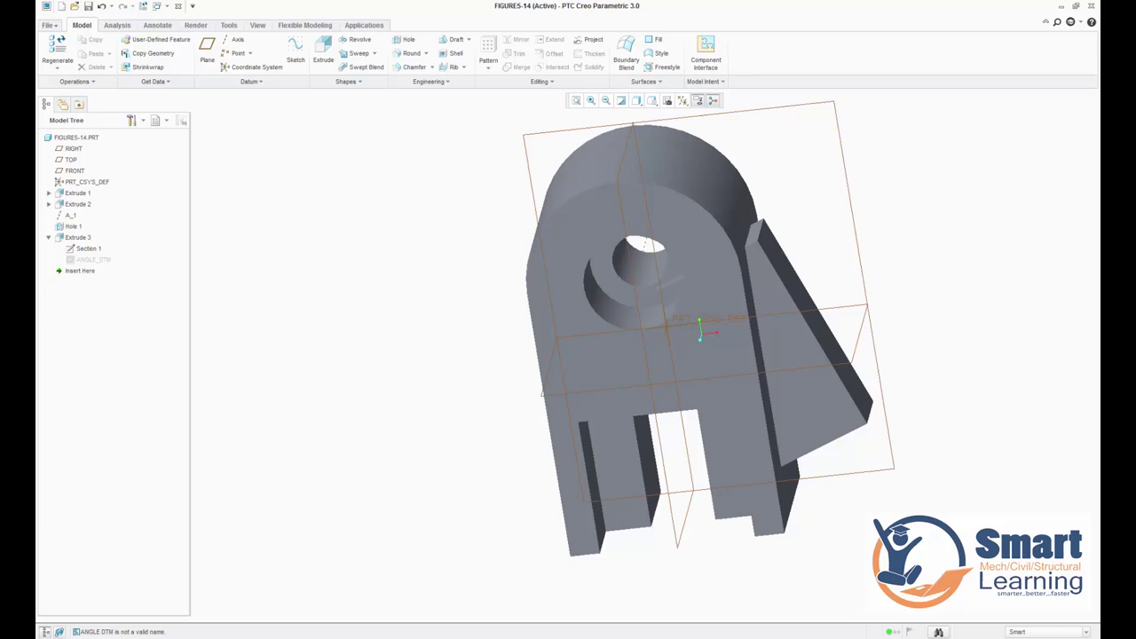
{"action": "middle_click_drag", "start_coordinate": [678, 311], "coordinate": [648, 262]}
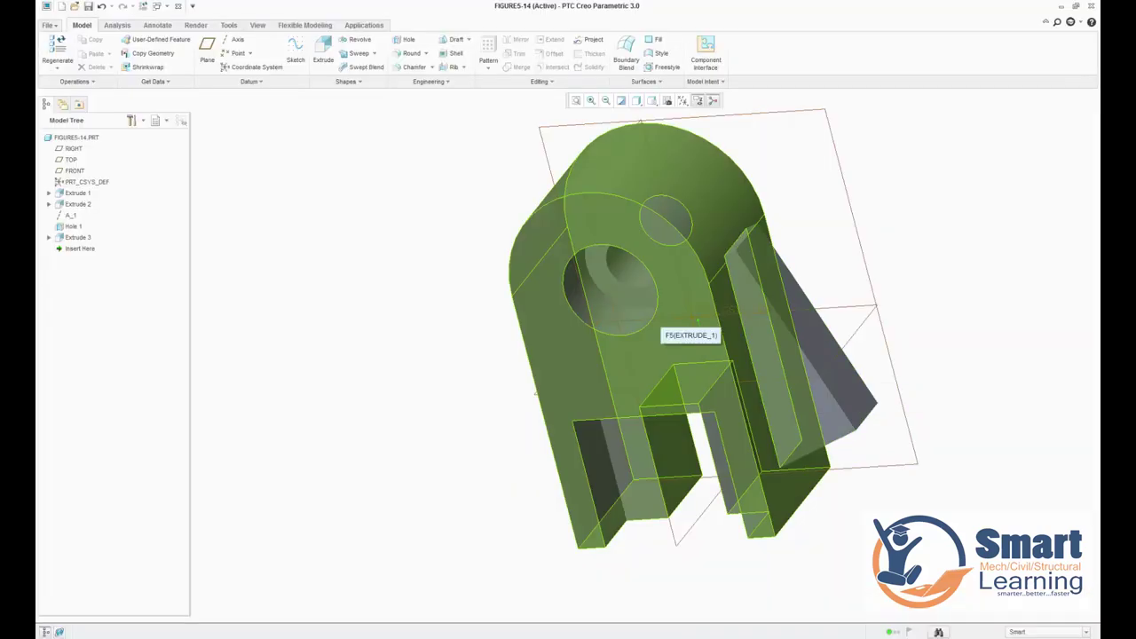
- Redefine datum axis A_1 through the hole and enable adjusting its display outline by size
{"action": "middle_click_drag", "start_coordinate": [684, 332], "coordinate": [621, 344]}
{"action": "middle_click_drag", "start_coordinate": [661, 273], "coordinate": [652, 286]}
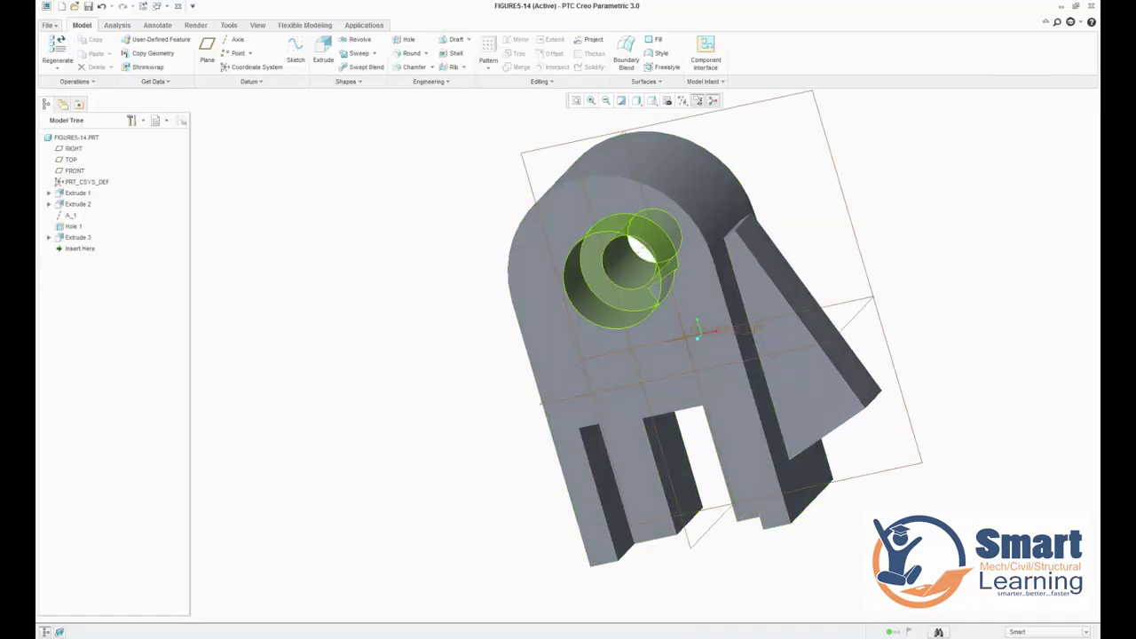
{"action": "left_click", "coordinate": [632, 266]}
{"action": "right_click", "coordinate": [632, 266]}
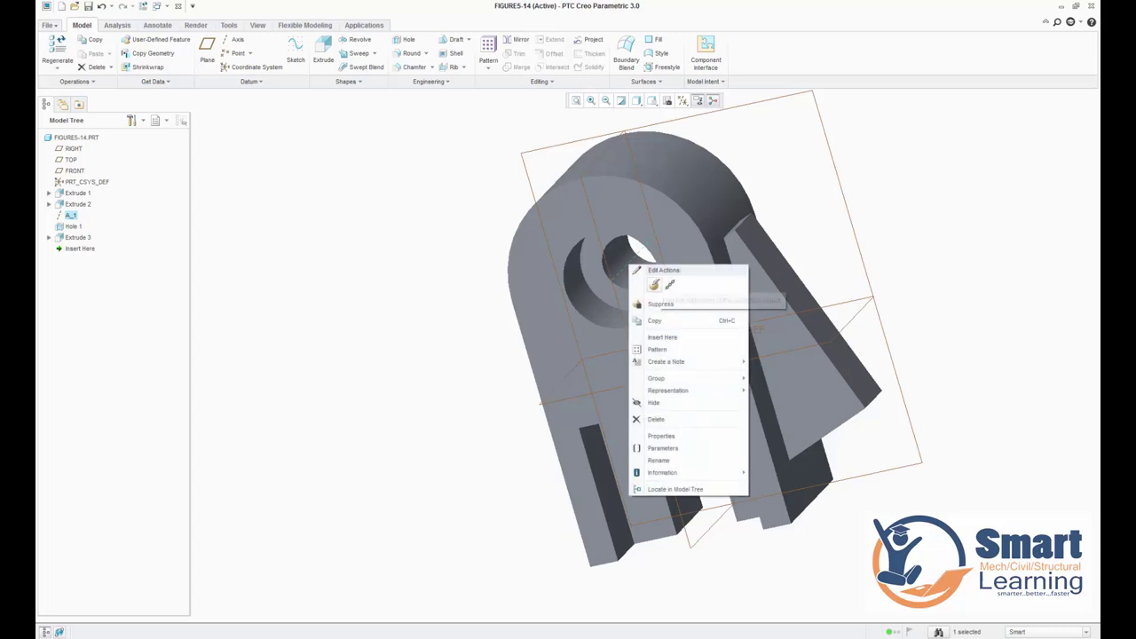
{"action": "left_click", "coordinate": [669, 285]}
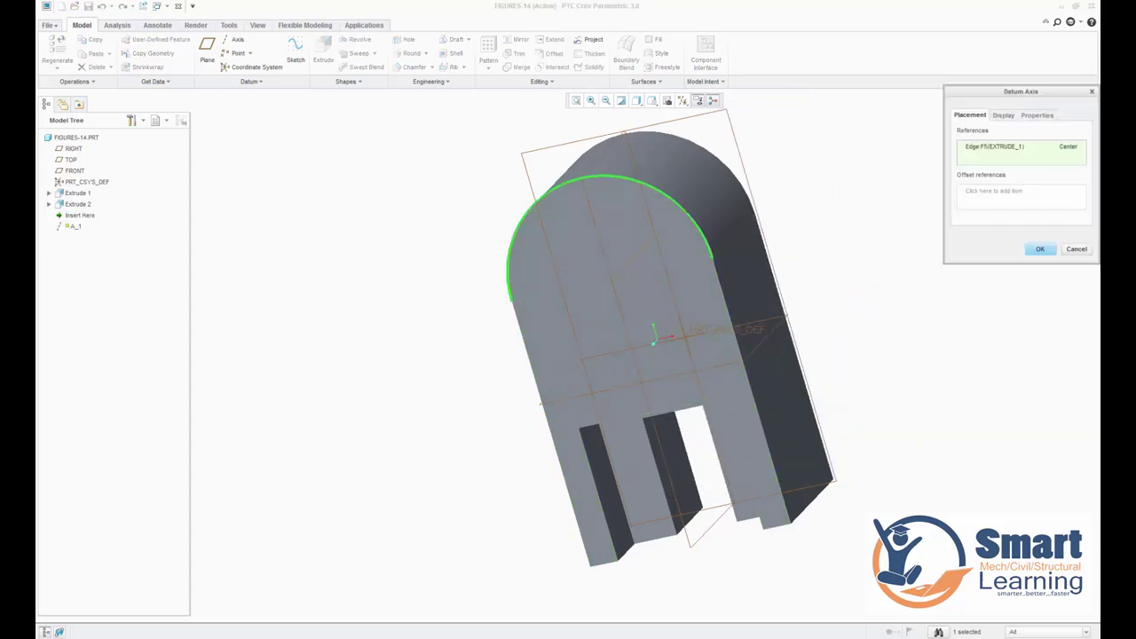
{"action": "left_click_drag", "start_coordinate": [1020, 92], "coordinate": [330, 183]}
{"action": "left_click", "coordinate": [312, 206]}
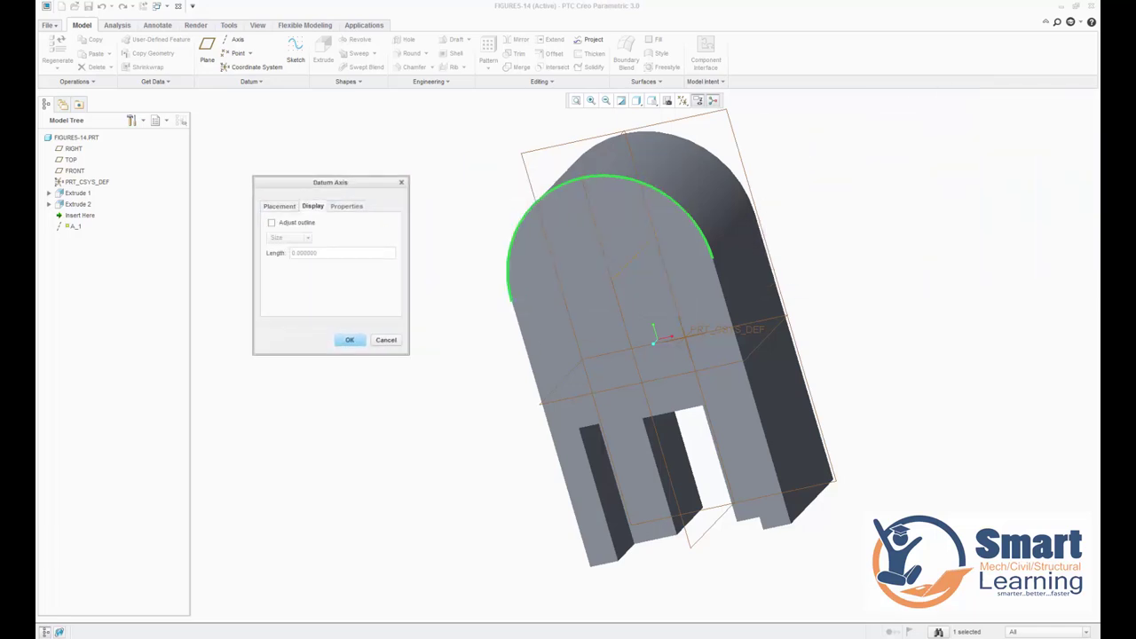
{"action": "left_click", "coordinate": [272, 223]}
{"action": "double_click", "coordinate": [309, 253]}
- Stretch the outline of axis A_1 beyond both ends of the model to a length of about 346
{"action": "middle_click_drag", "start_coordinate": [656, 340], "coordinate": [552, 362]}
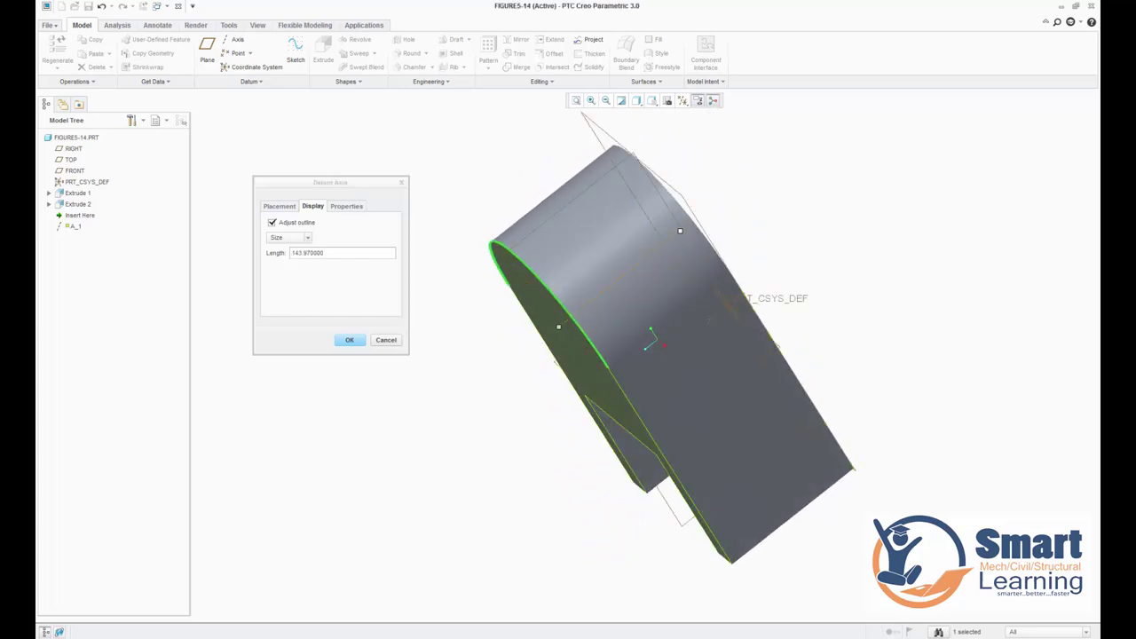
{"action": "left_click_drag", "start_coordinate": [559, 328], "coordinate": [483, 385]}
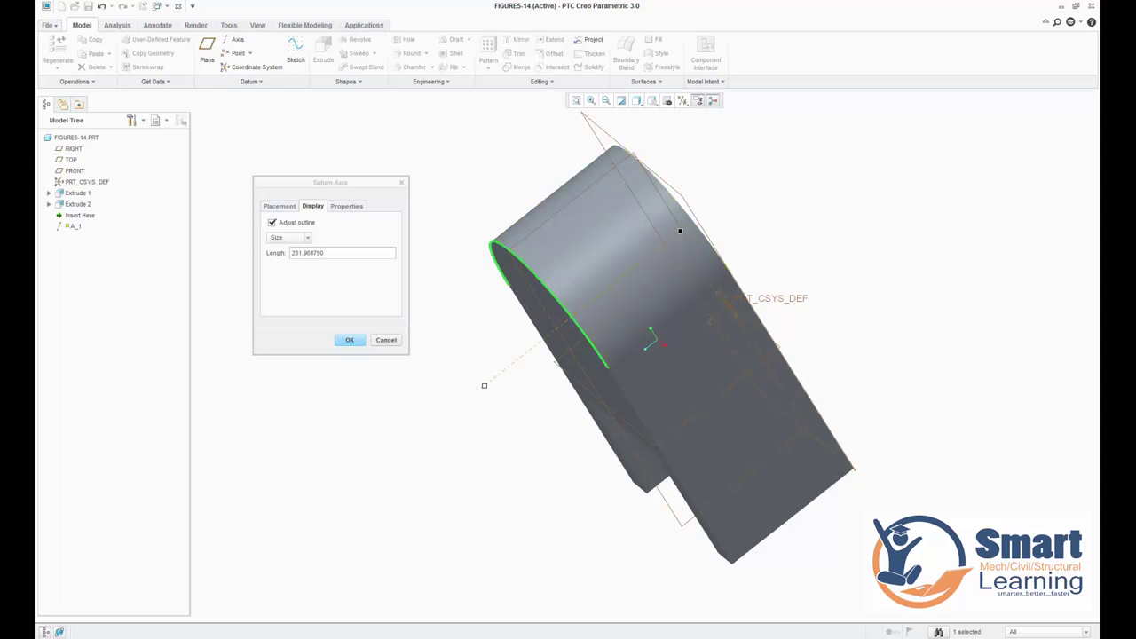
{"action": "left_click_drag", "start_coordinate": [752, 172], "coordinate": [775, 154]}
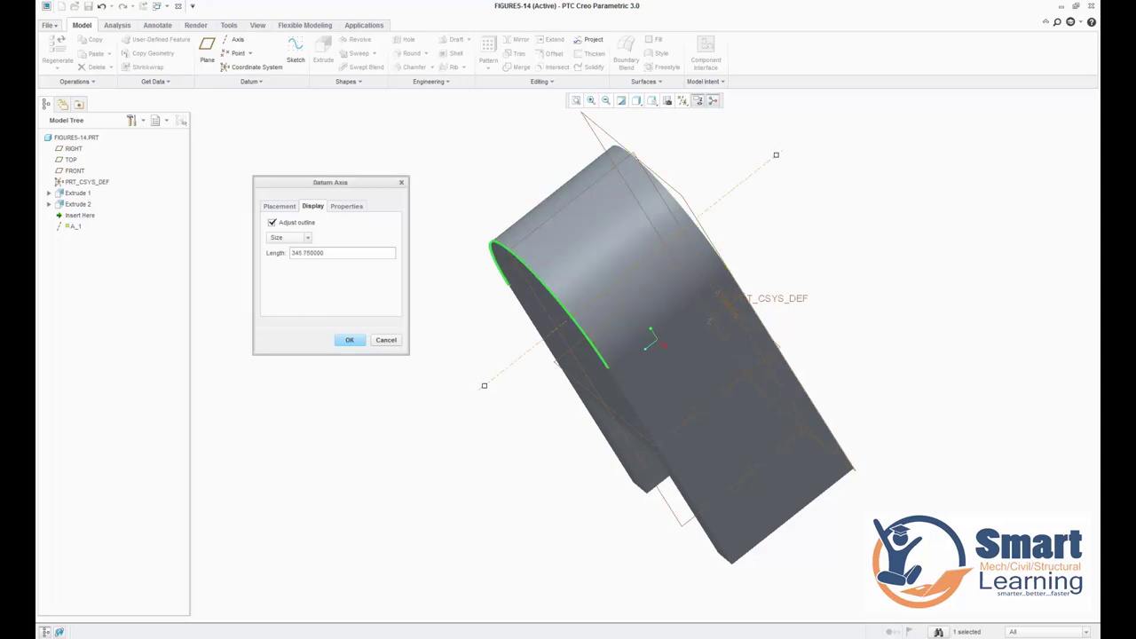
- Set the outline length of axis A_1 to 450 and finish redefining the axis
{"action": "left_click_drag", "start_coordinate": [326, 253], "coordinate": [290, 253]}
{"action": "type", "text": "450"}
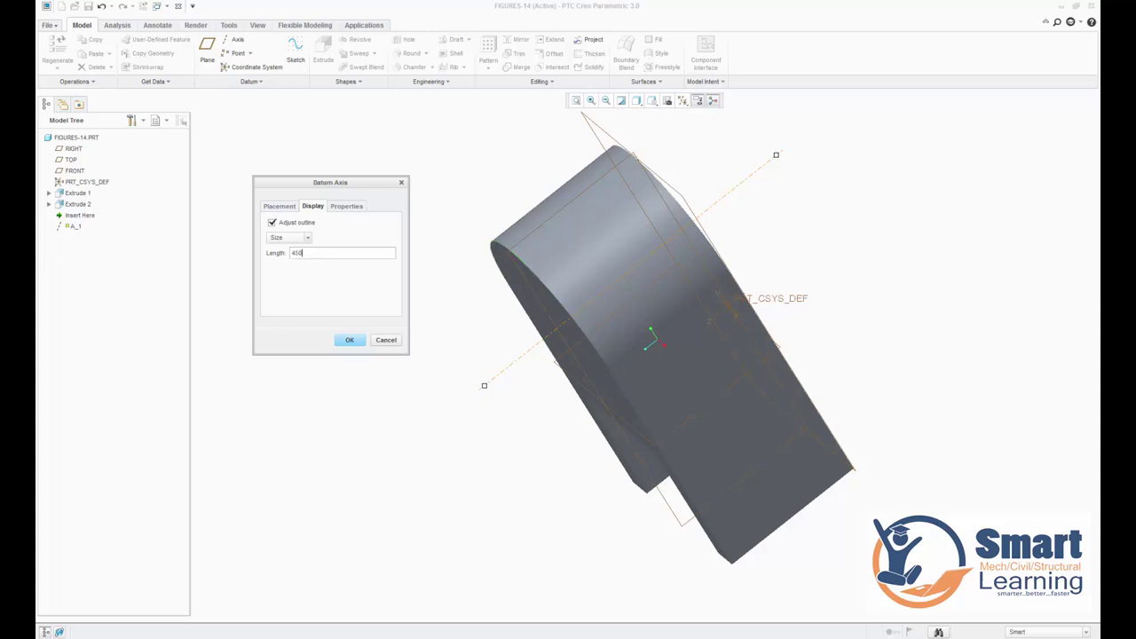
{"action": "key", "text": "Return"}
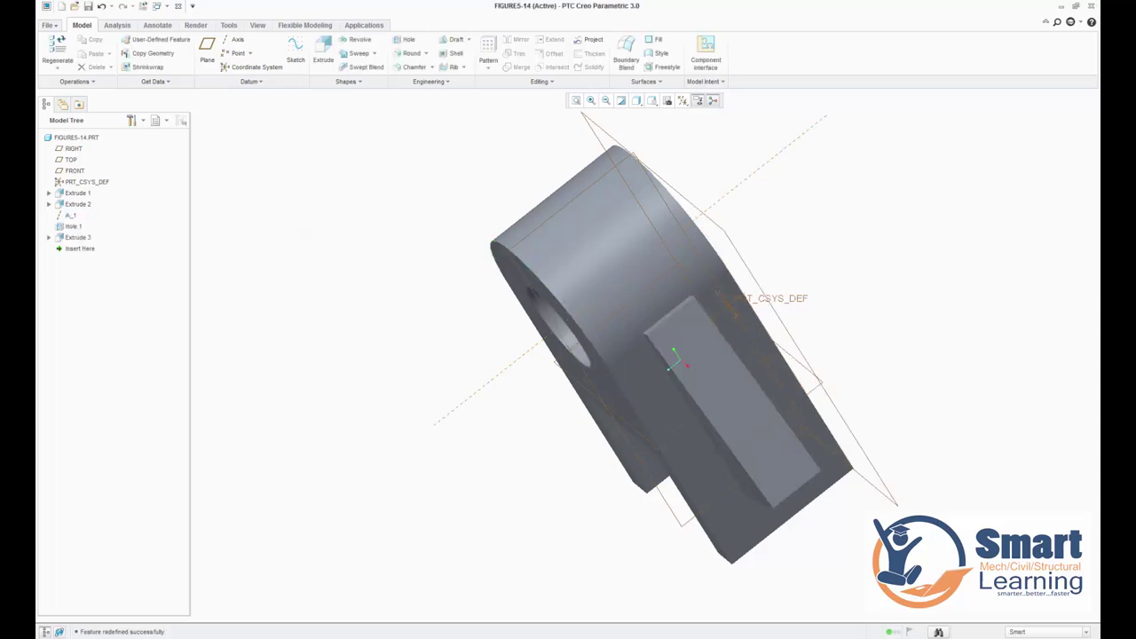
{"action": "key", "text": "ctrl+d"}
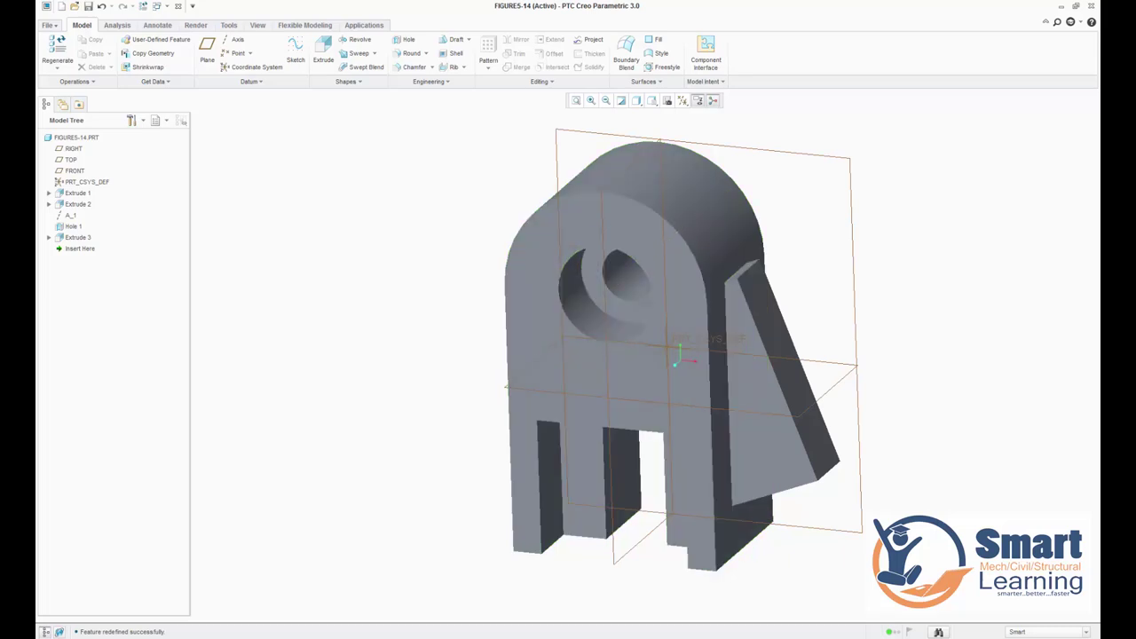
- Redefine the TOP datum plane and enable adjusting its display outline by size
{"action": "left_click", "coordinate": [71, 160]}
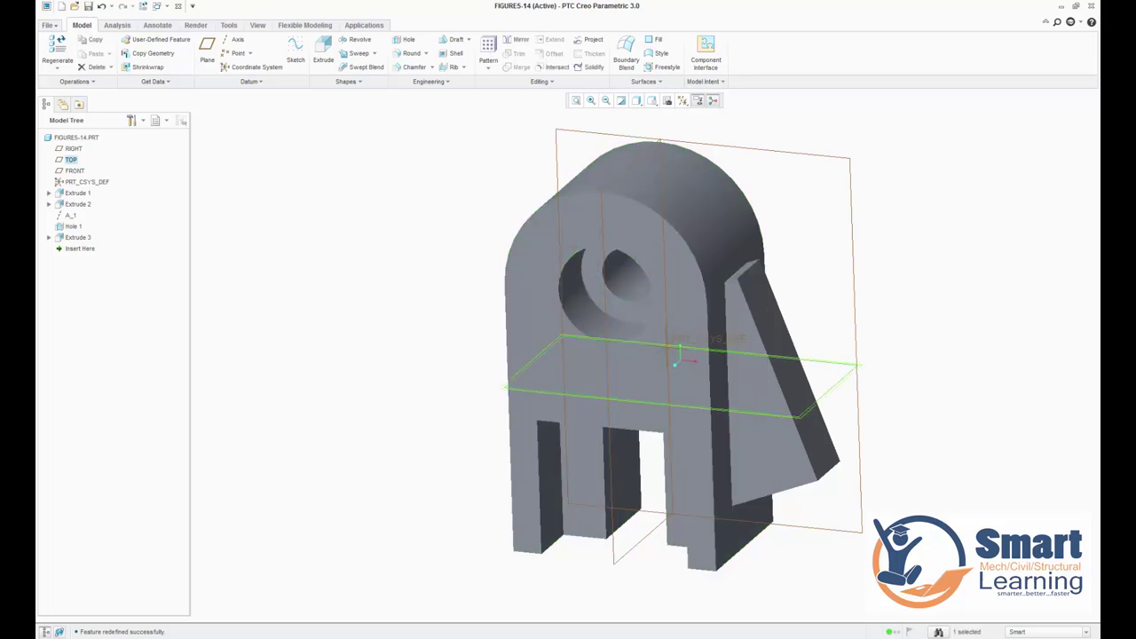
{"action": "right_click", "coordinate": [848, 371]}
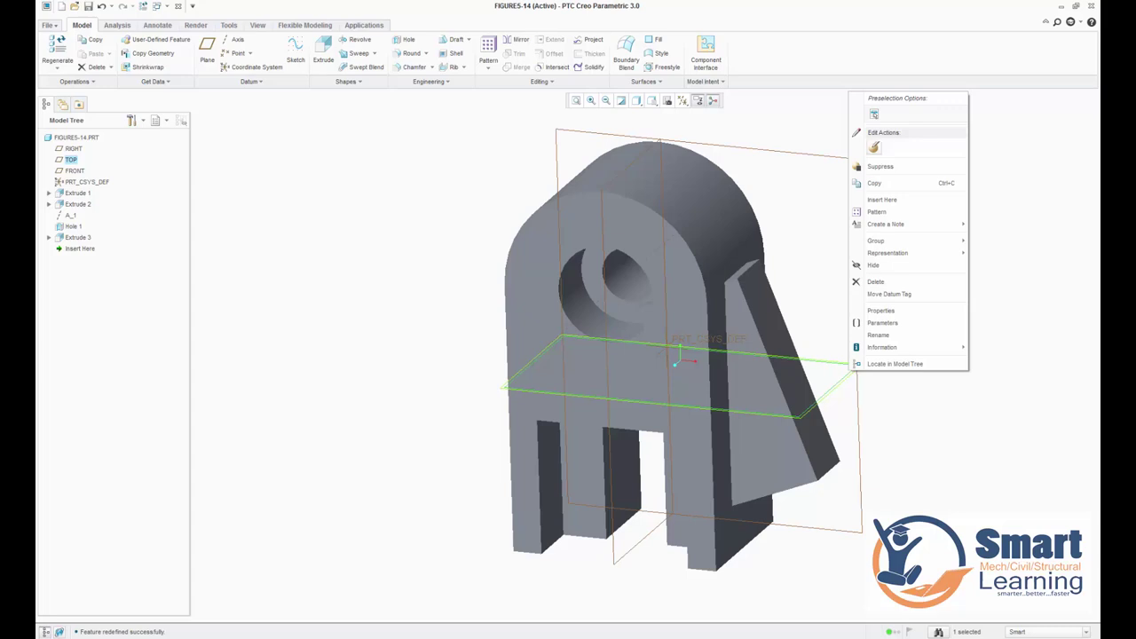
{"action": "left_click", "coordinate": [874, 147]}
{"action": "left_click_drag", "start_coordinate": [1008, 91], "coordinate": [370, 189]}
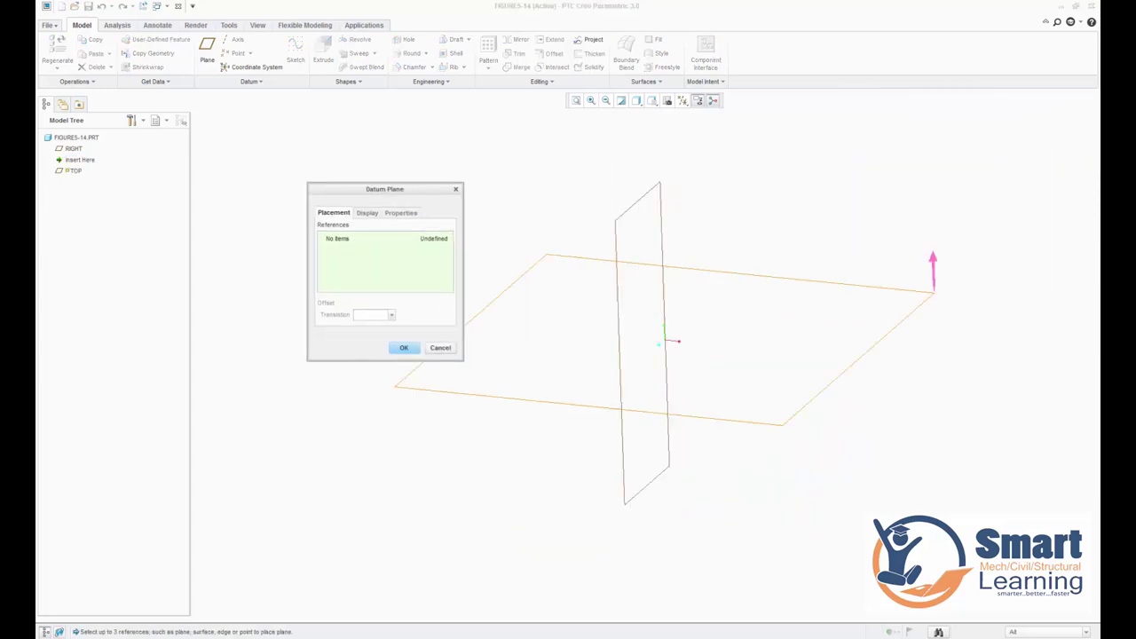
{"action": "left_click", "coordinate": [367, 213]}
{"action": "left_click", "coordinate": [326, 246]}
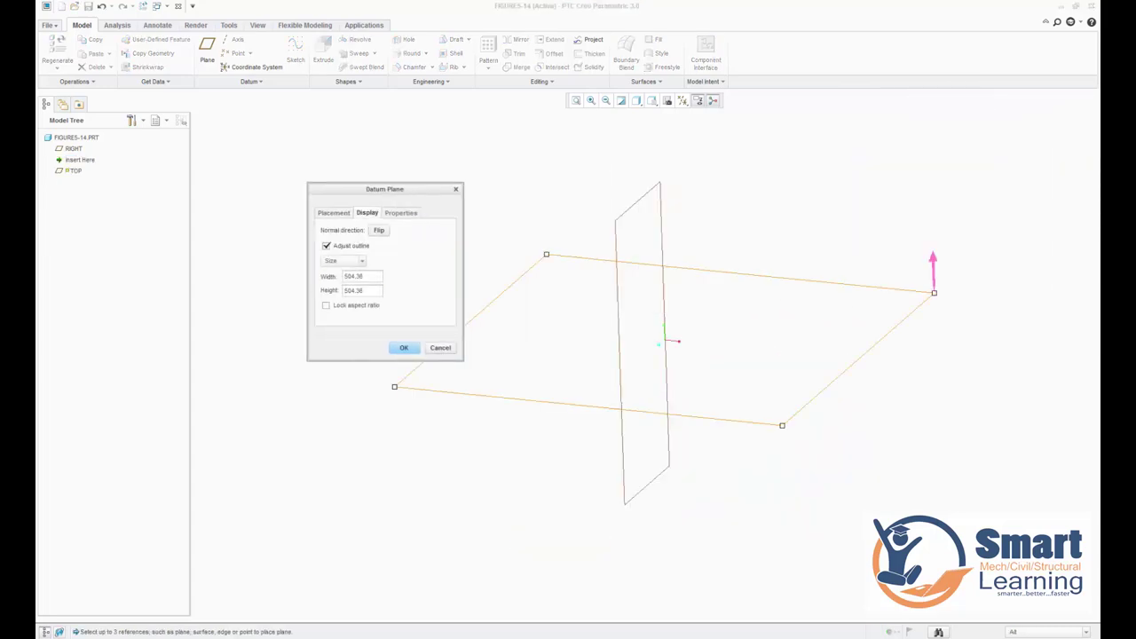
- Set the width and height of the TOP plane's outline to 750 each
{"action": "double_click", "coordinate": [354, 276]}
{"action": "type", "text": "750"}
{"action": "key", "text": "Tab"}
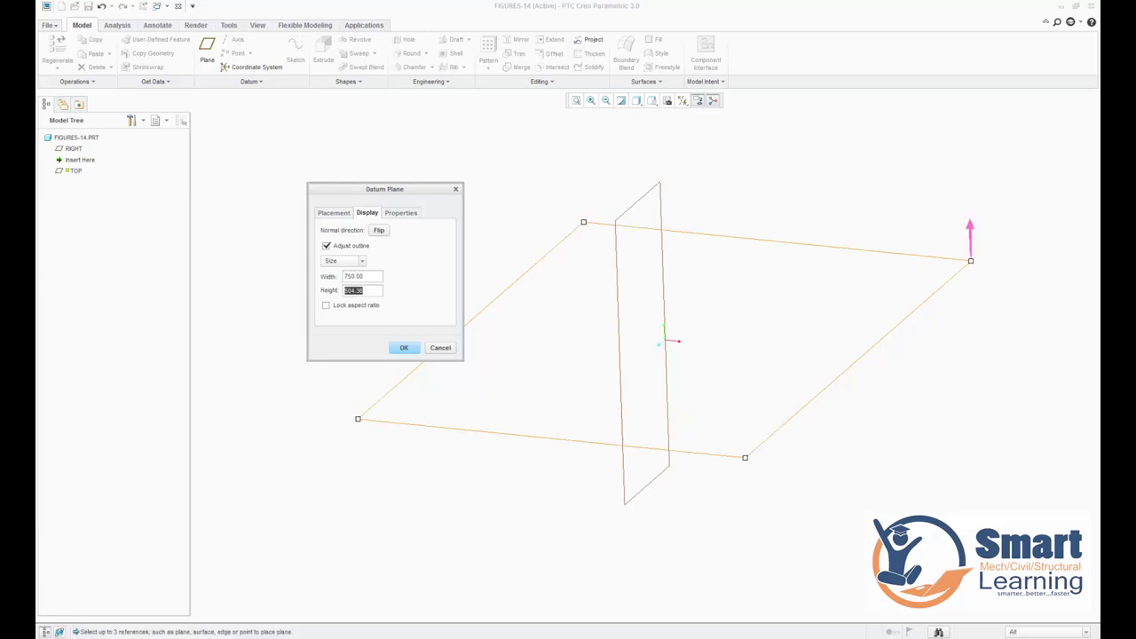
{"action": "type", "text": "750"}
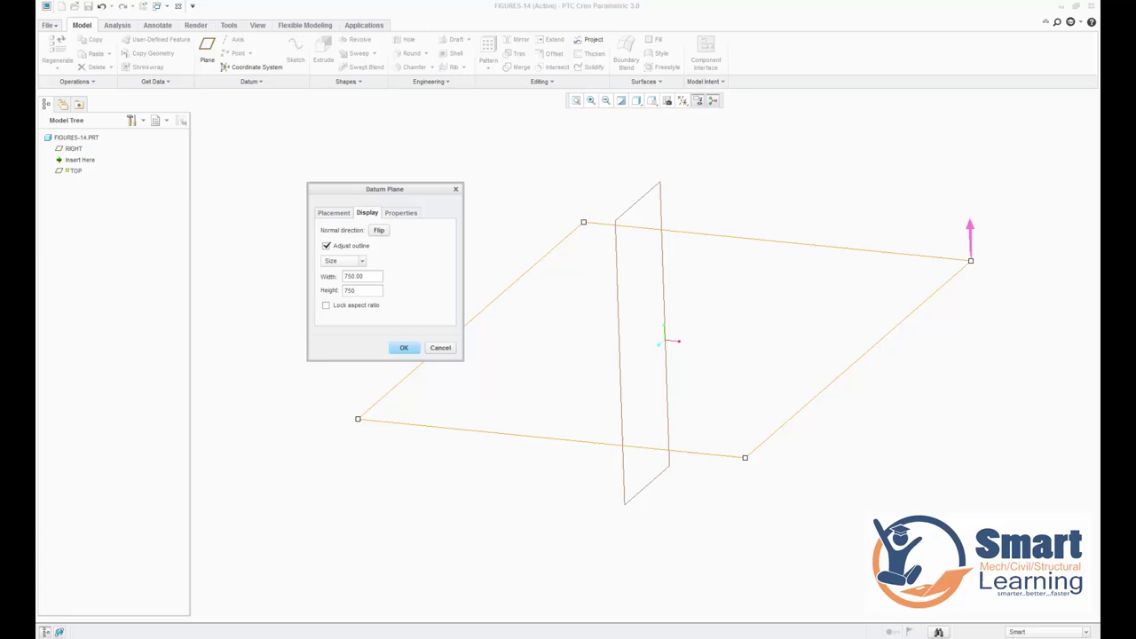
- Lock the aspect ratio of the TOP plane's outline, set its width to 700 and finish redefining the plane
{"action": "left_click", "coordinate": [326, 305]}
{"action": "double_click", "coordinate": [354, 276]}
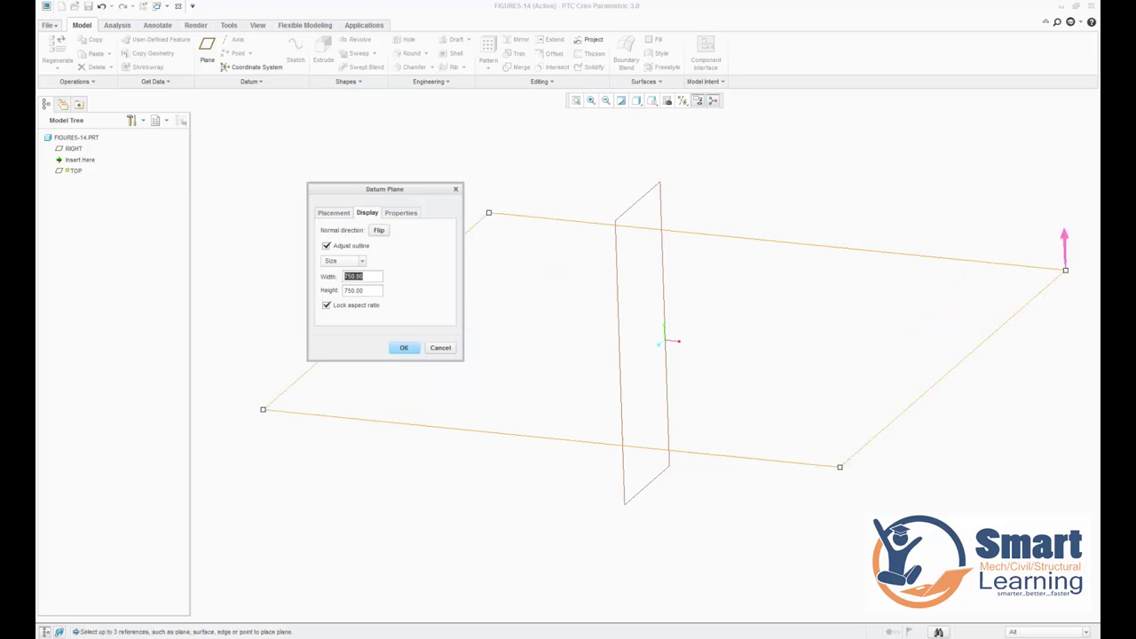
{"action": "type", "text": "700"}
{"action": "key", "text": "Tab"}
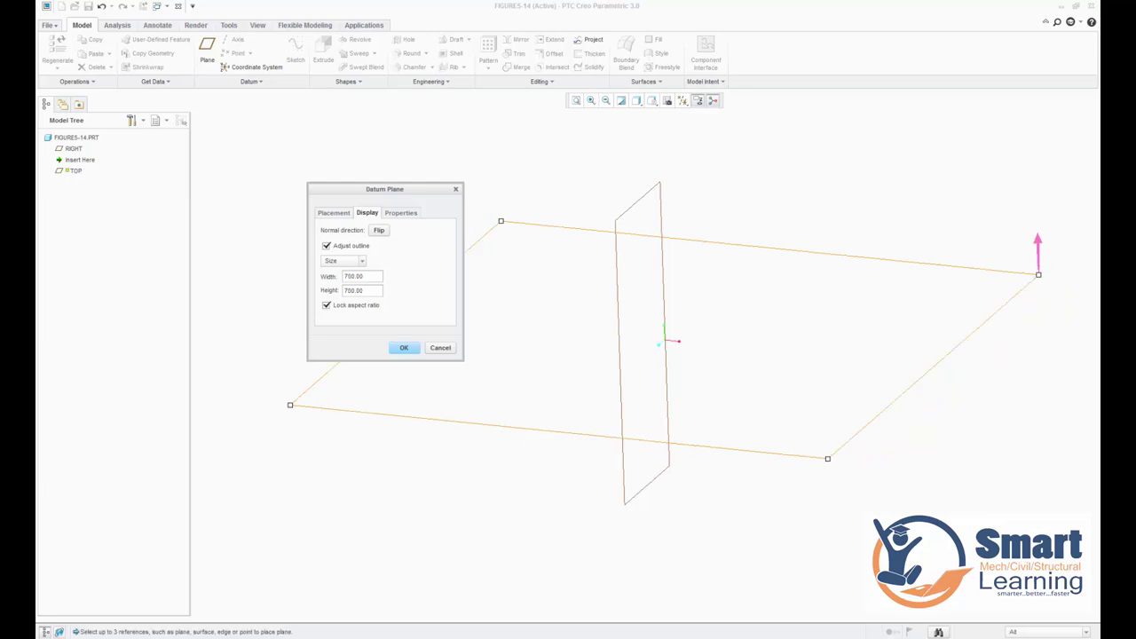
{"action": "left_click", "coordinate": [404, 348]}
{"action": "left_click", "coordinate": [409, 472]}
{"action": "scroll", "coordinate": [409, 472], "scroll_direction": "down", "scroll_amount": 3}
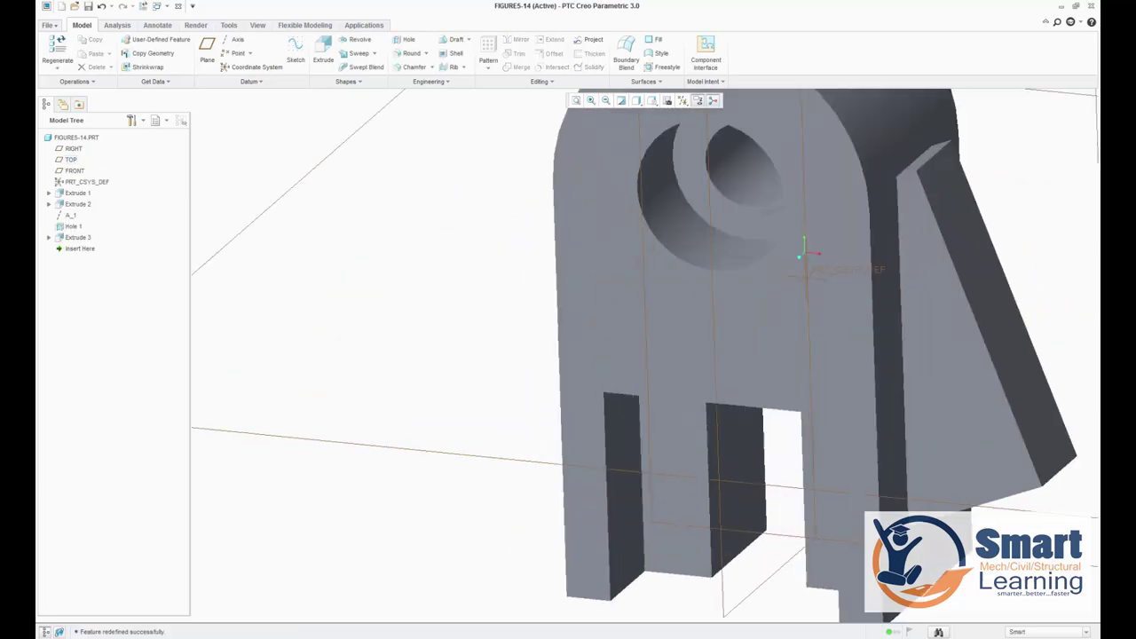
{"action": "scroll", "coordinate": [409, 472], "scroll_direction": "up", "scroll_amount": 5}
{"action": "middle_click_drag", "start_coordinate": [479, 399], "coordinate": [439, 399]}
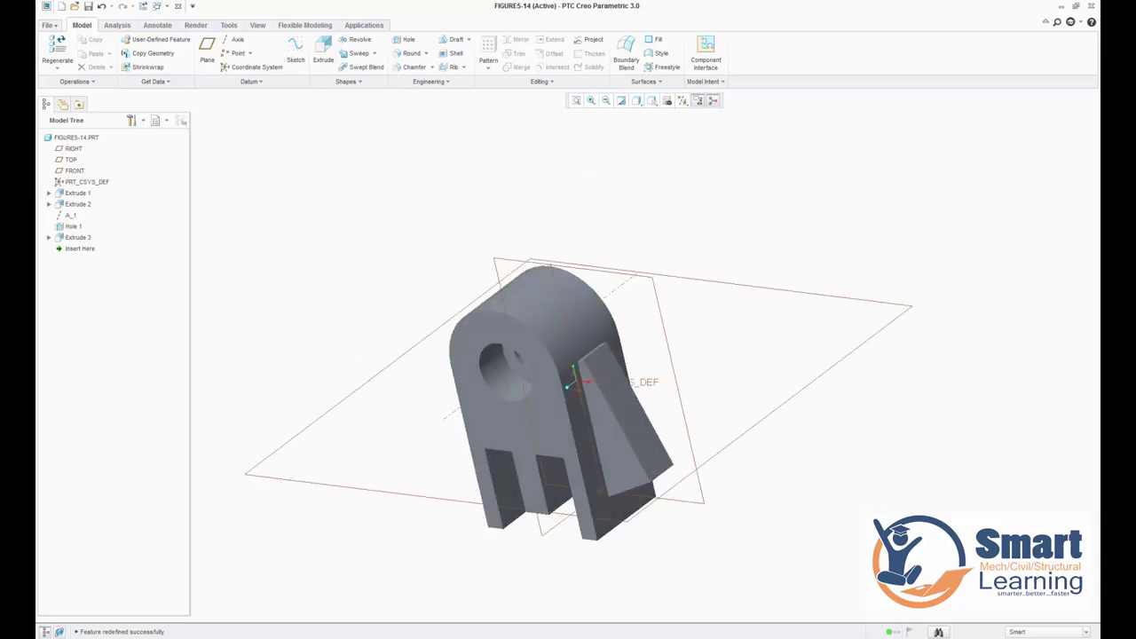
{"action": "left_click", "coordinate": [409, 494]}
{"action": "left_click", "coordinate": [399, 533]}
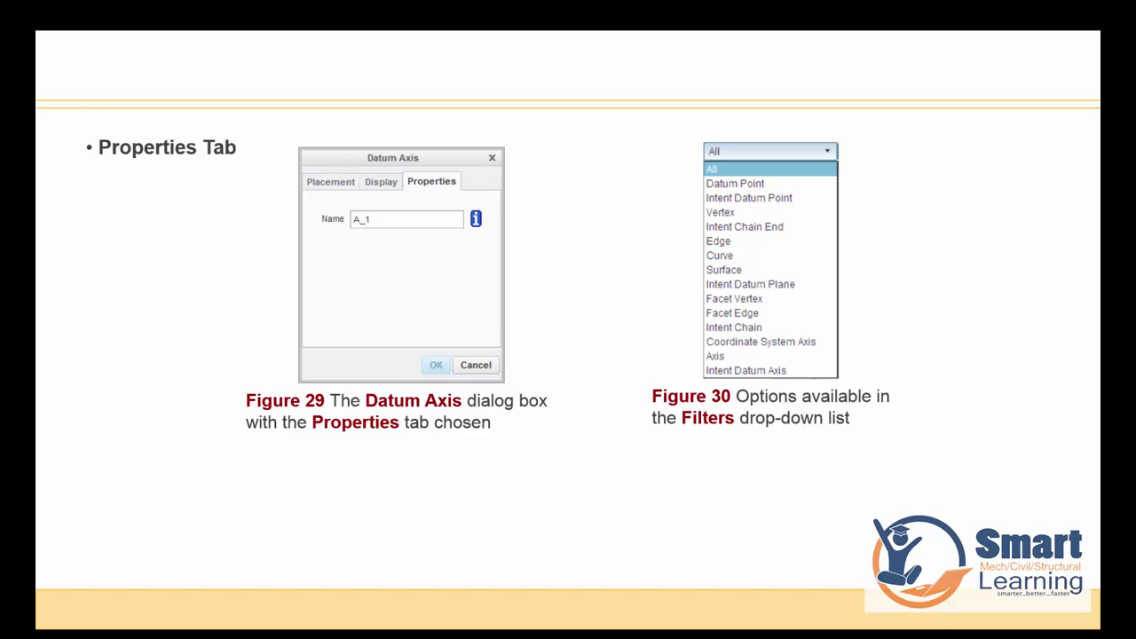
{"action": "left_click_drag", "start_coordinate": [348, 238], "coordinate": [386, 236]}
{"action": "key", "text": "Right"}
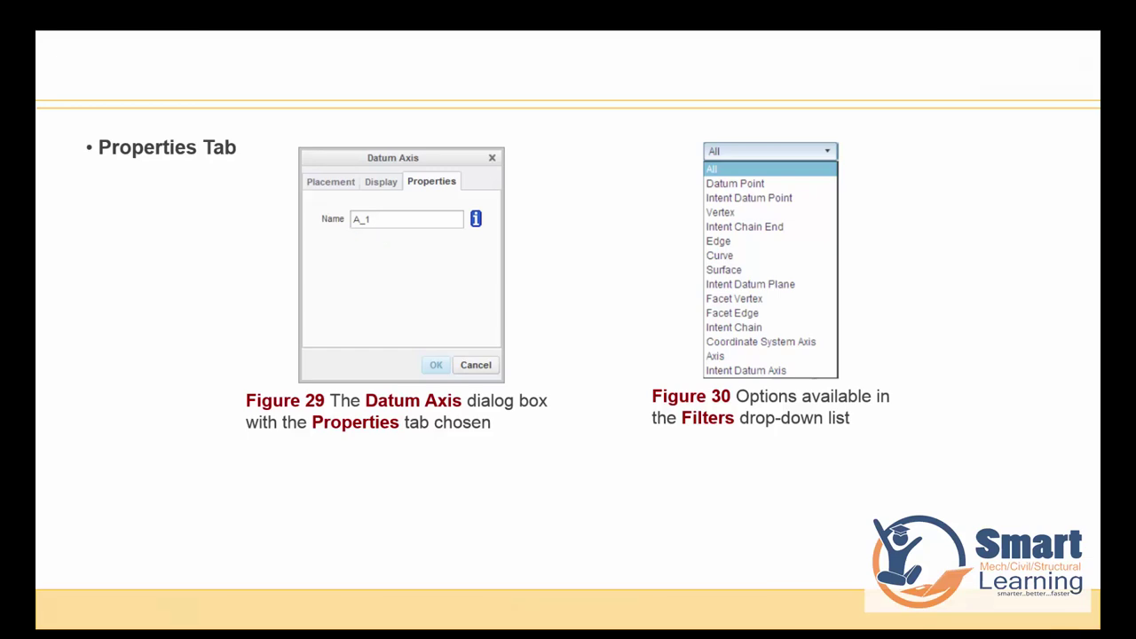